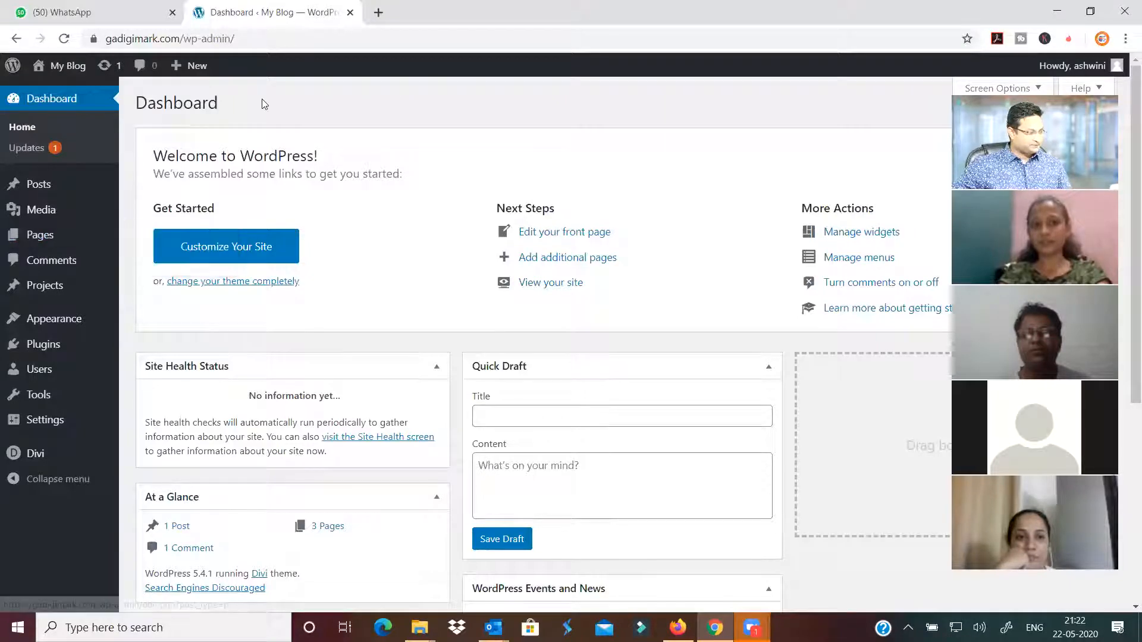
View the All Posts list, then the Pages list with About, Contact Us, Home and Services
mouse_move(58, 321)
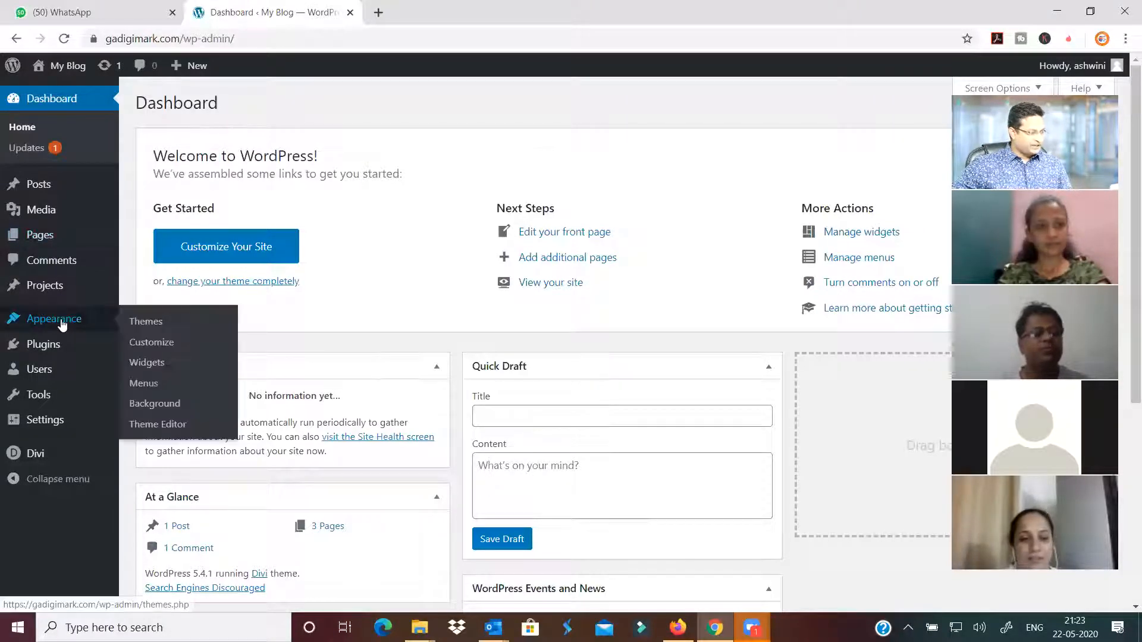
mouse_move(53, 187)
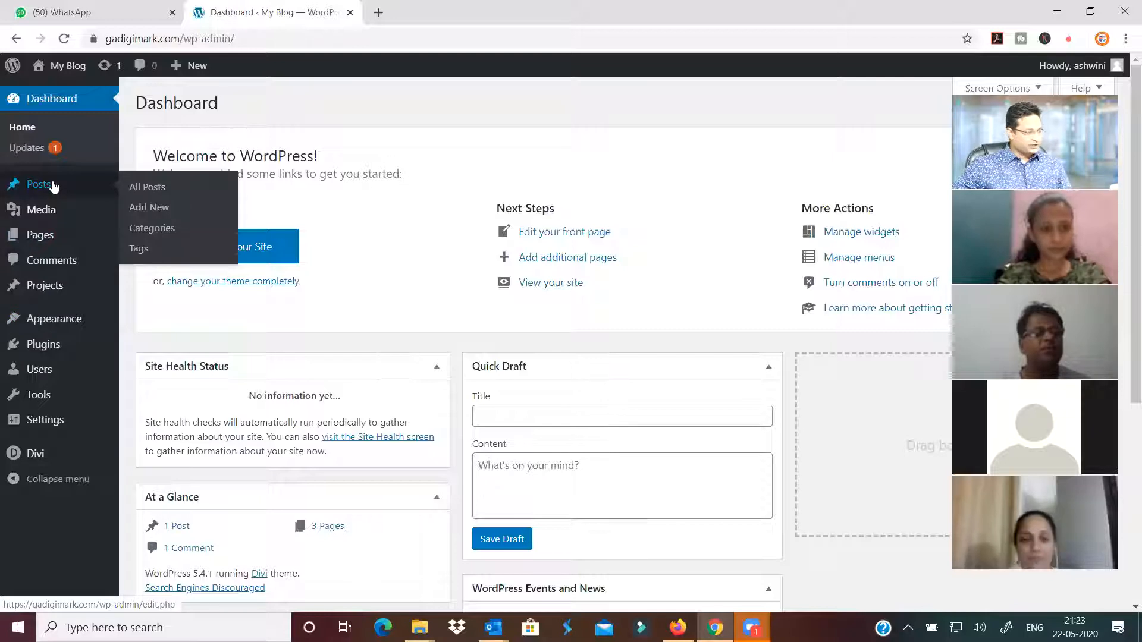
click(148, 187)
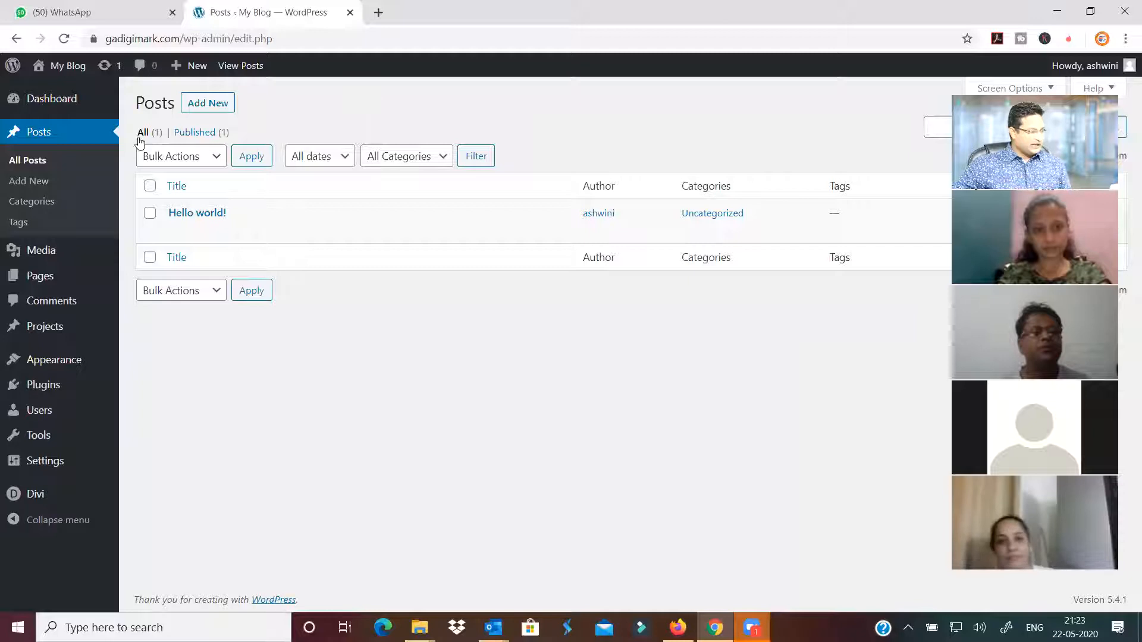
mouse_move(37, 284)
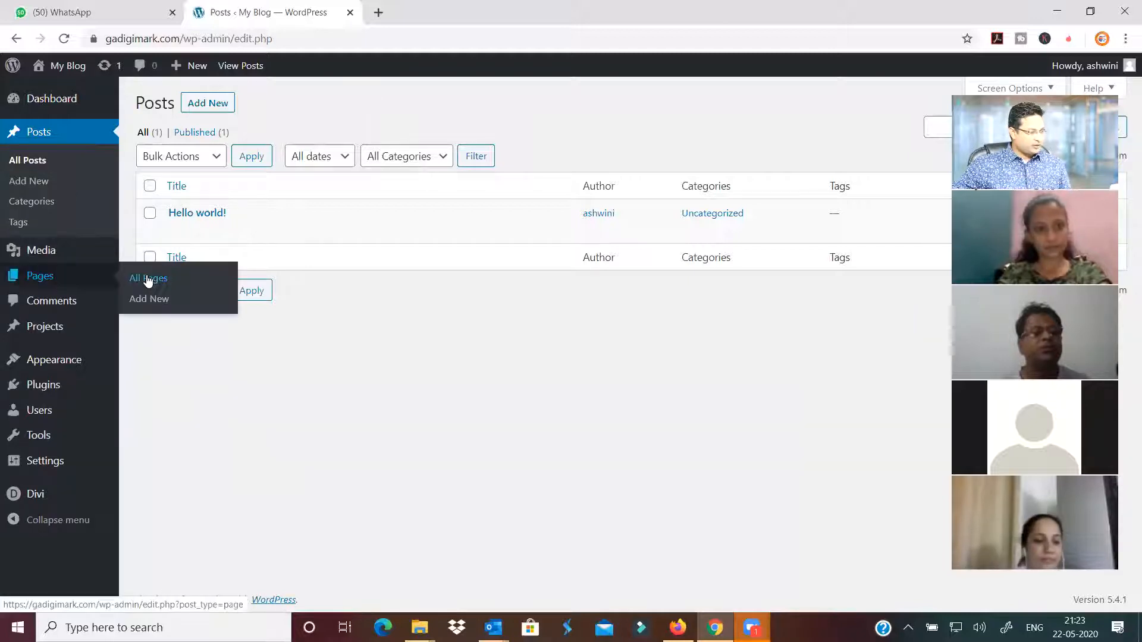
click(151, 284)
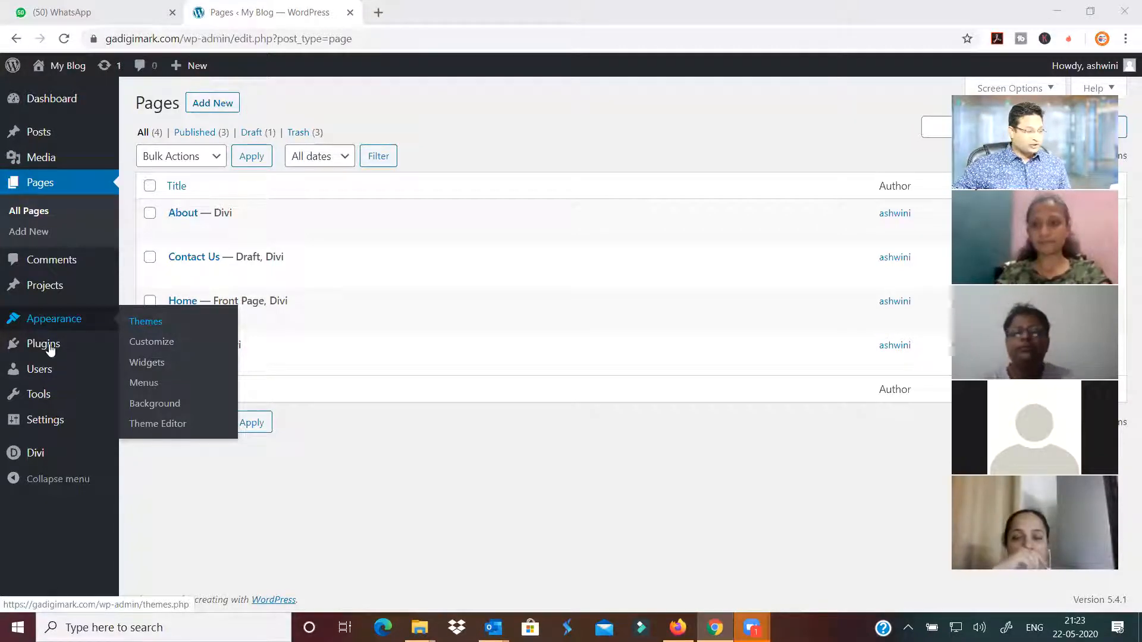
In Appearance > Menus, inspect the existing Home menu and its items, then start a new menu
click(154, 386)
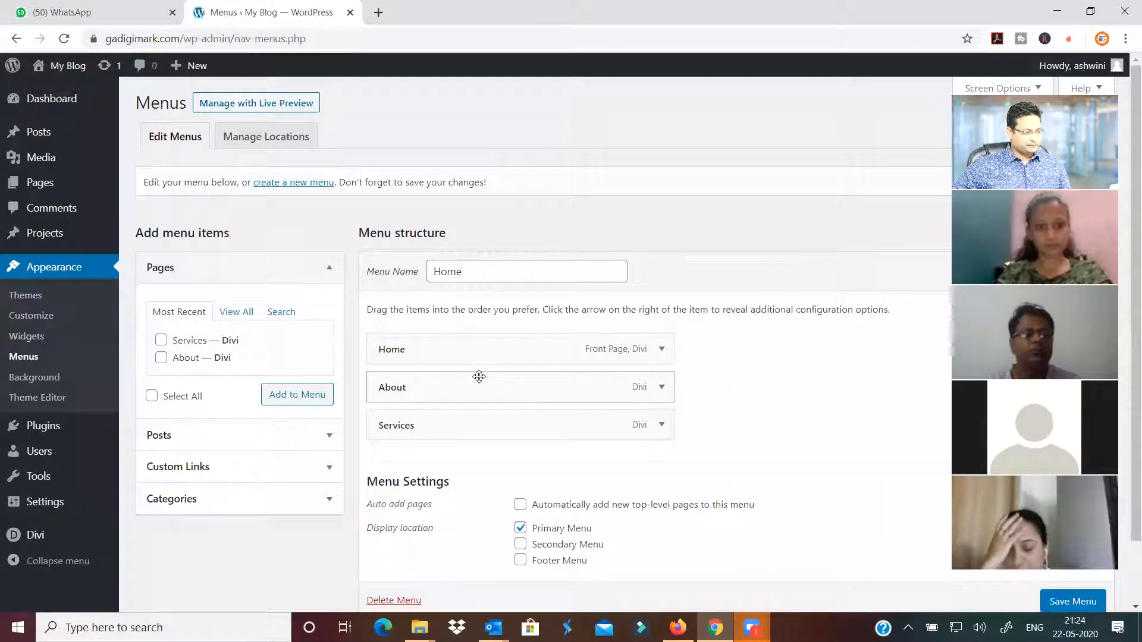
scroll(476, 369, down, 2)
scroll(600, 277, up, 2)
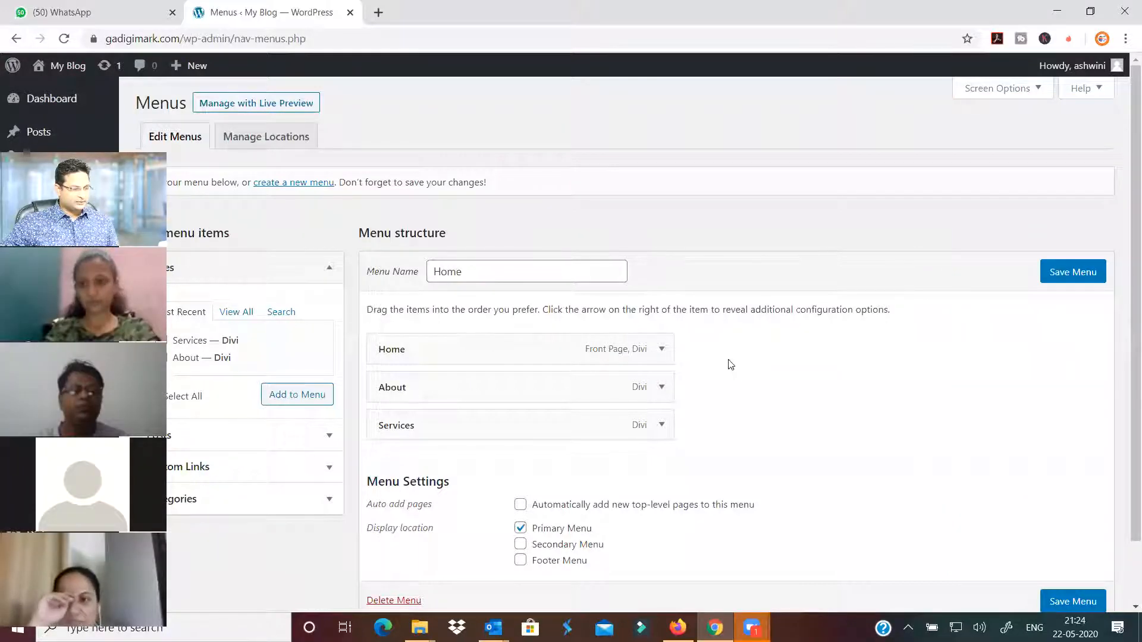
click(660, 349)
click(661, 349)
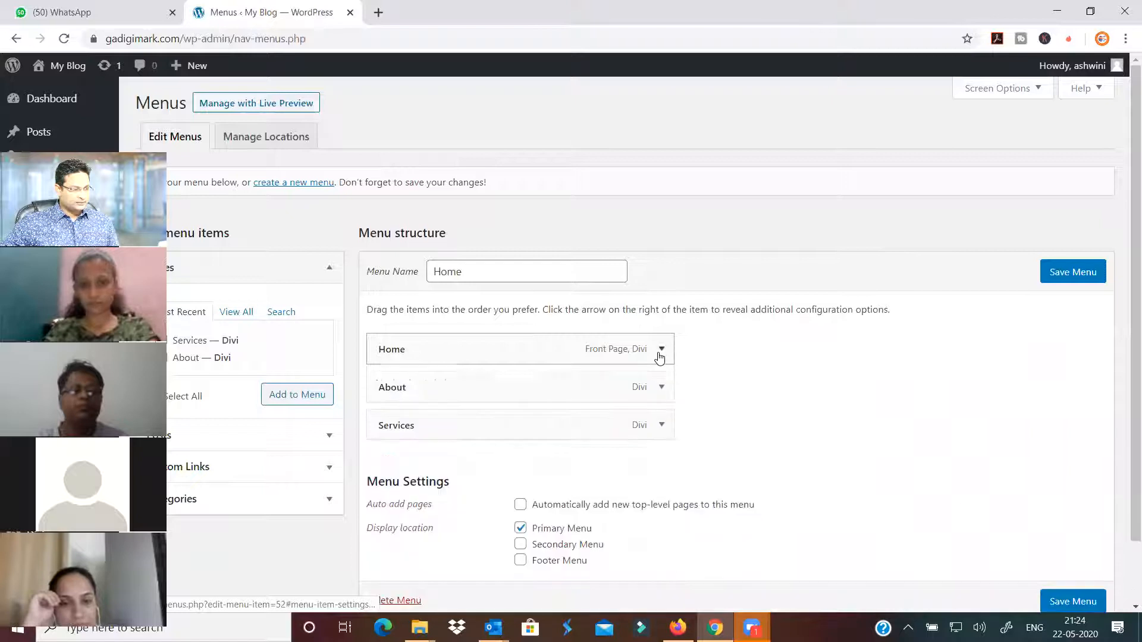
click(534, 272)
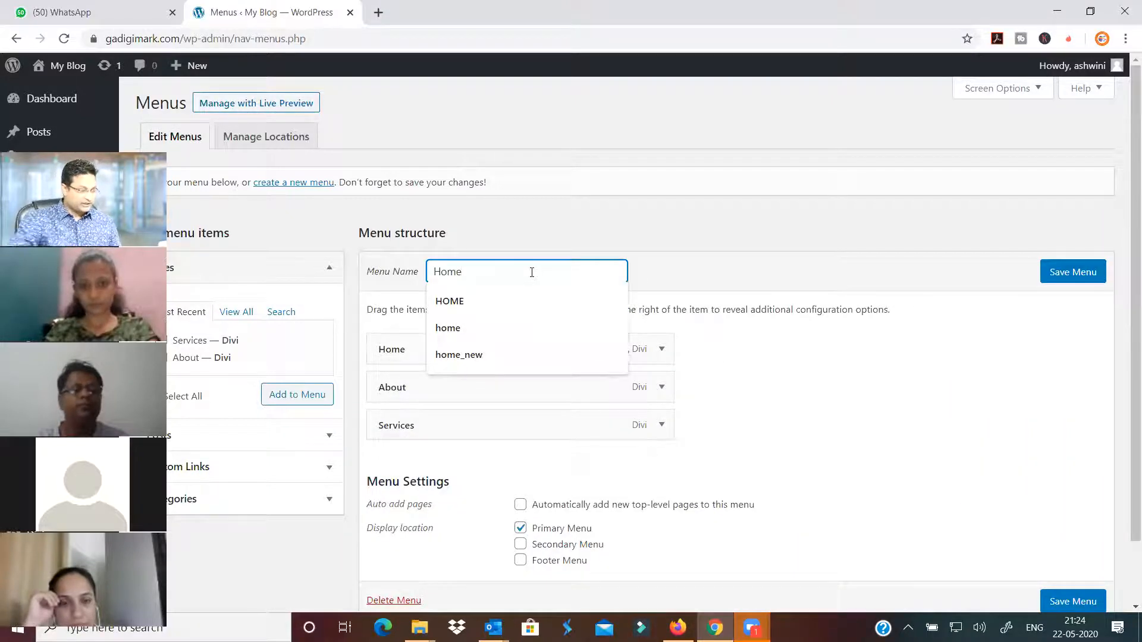
click(301, 183)
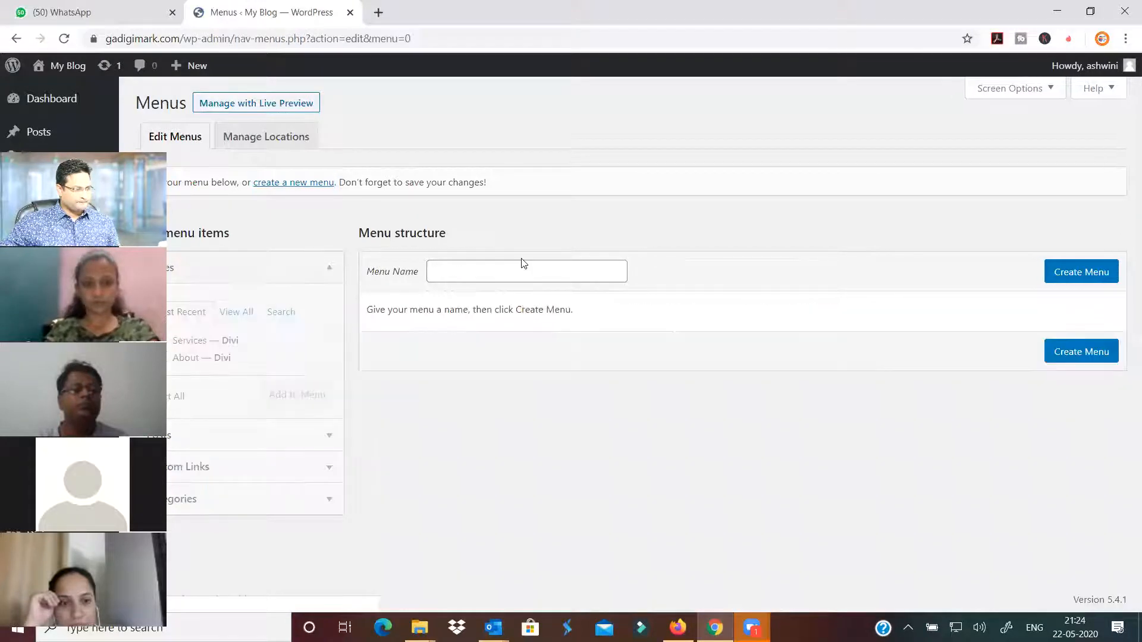
Create a menu named main_menu and assign it as the Primary Menu
click(518, 276)
click(518, 275)
text(main_menu)
click(727, 270)
click(1064, 275)
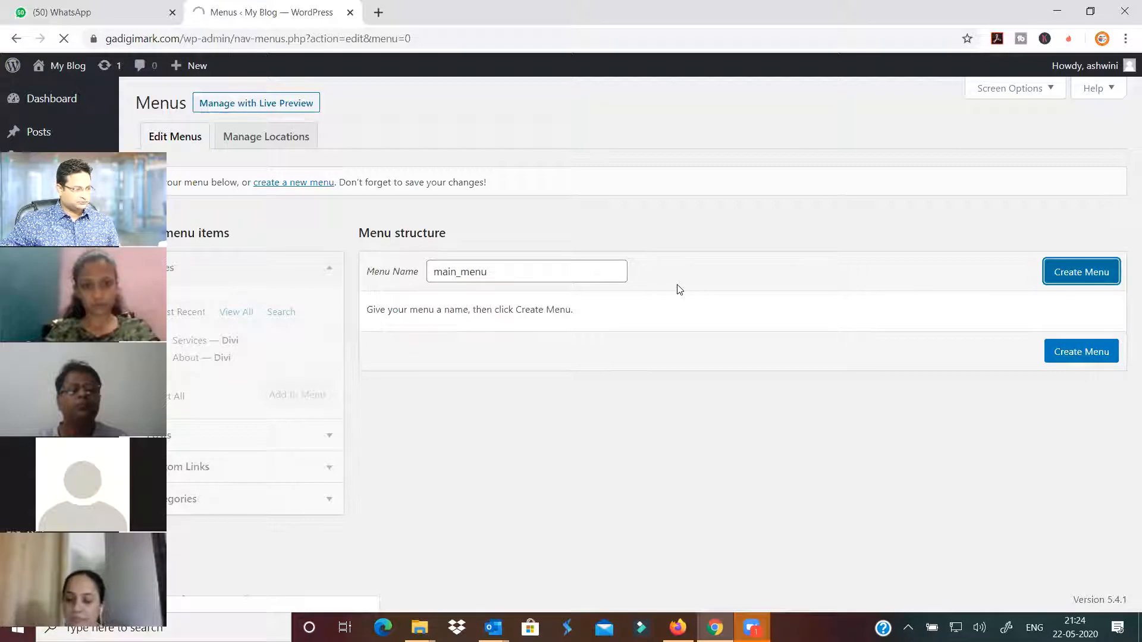
click(523, 424)
click(1089, 282)
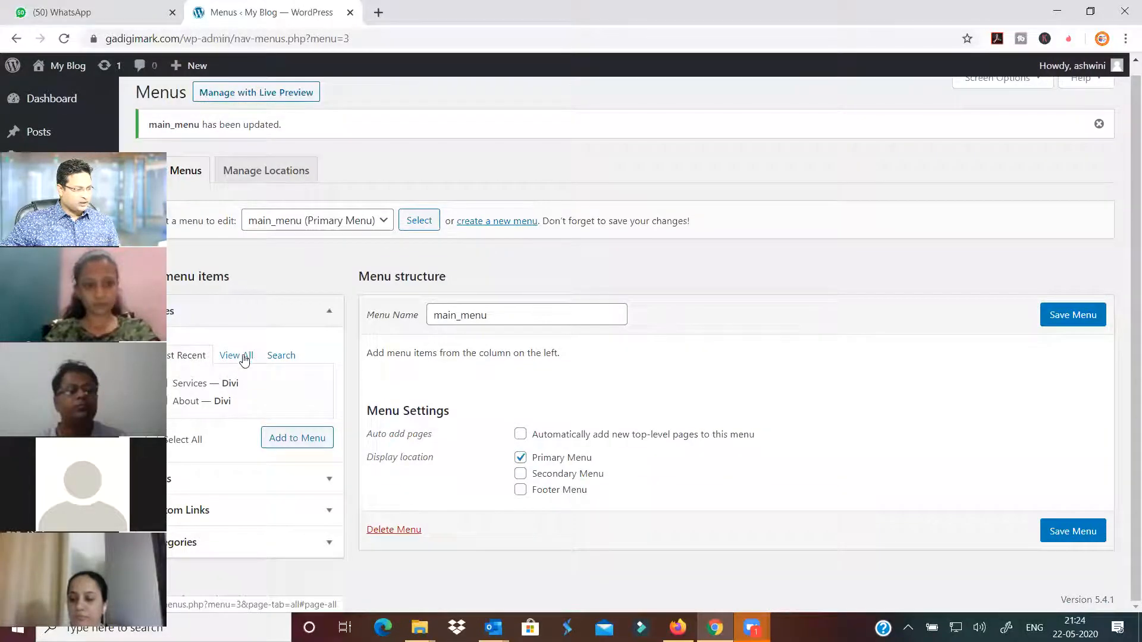
Add the Home, About and Services pages to main_menu and save it
click(241, 356)
click(281, 356)
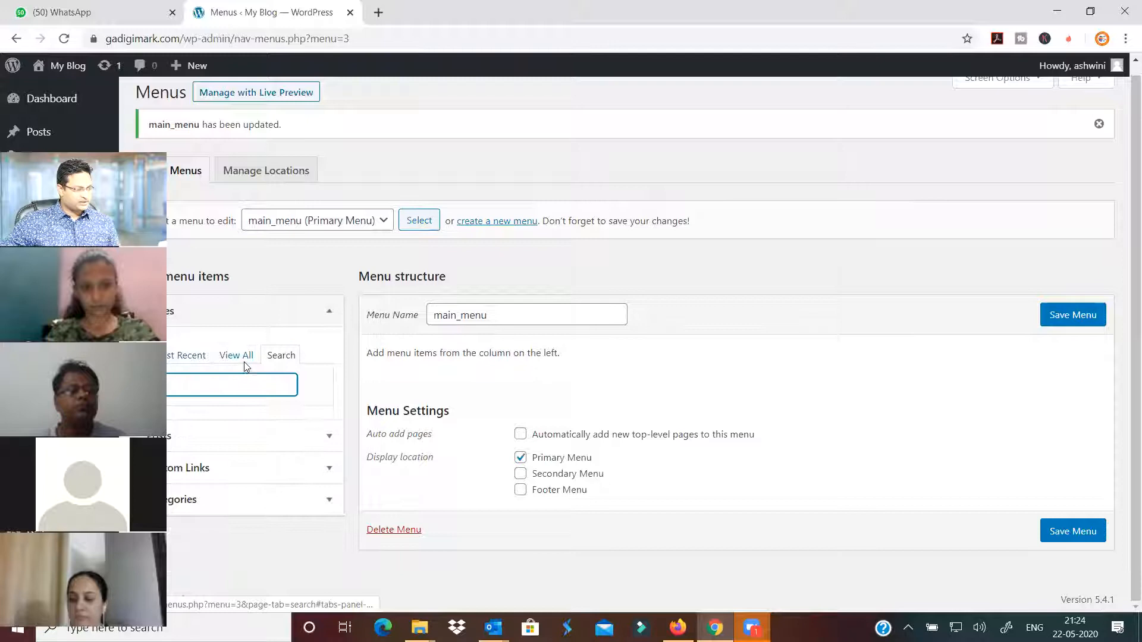
click(238, 357)
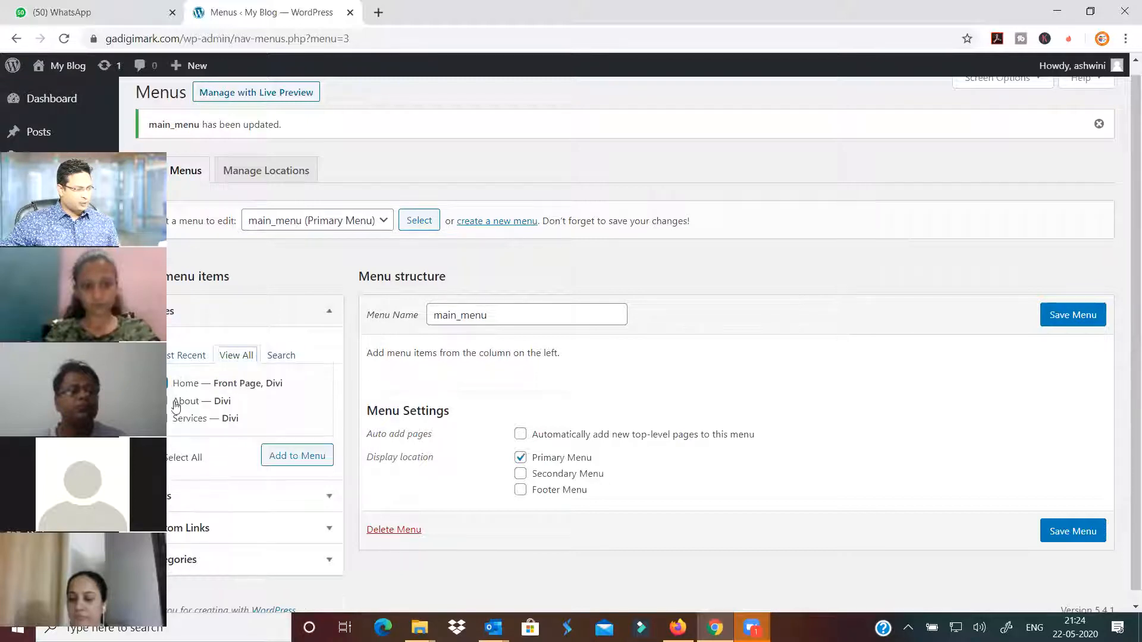
click(162, 401)
click(162, 418)
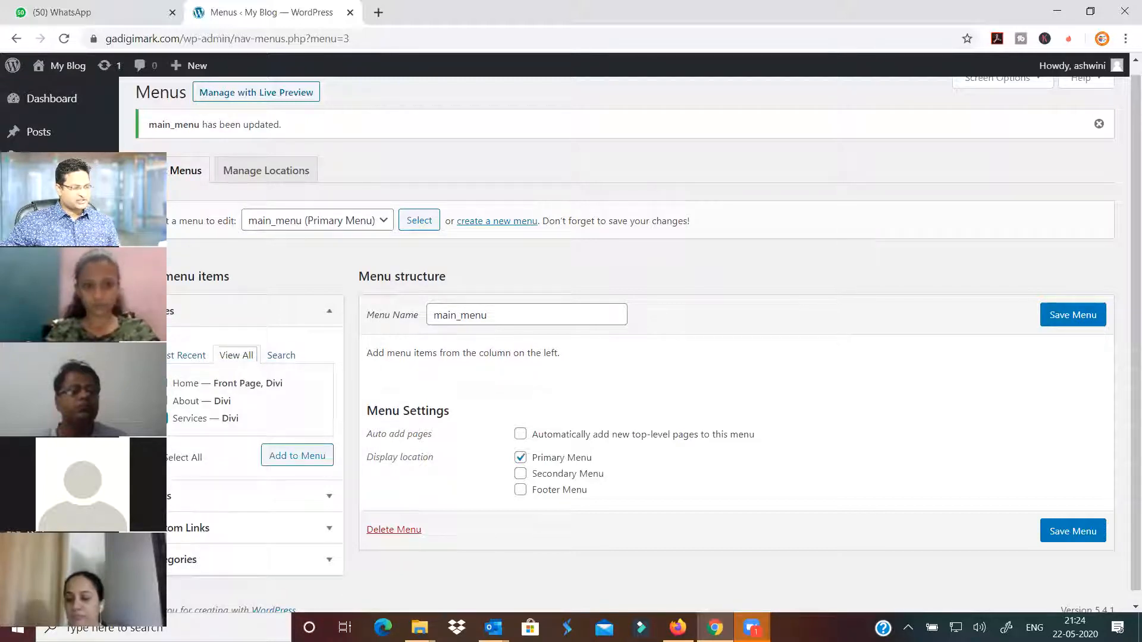
click(307, 457)
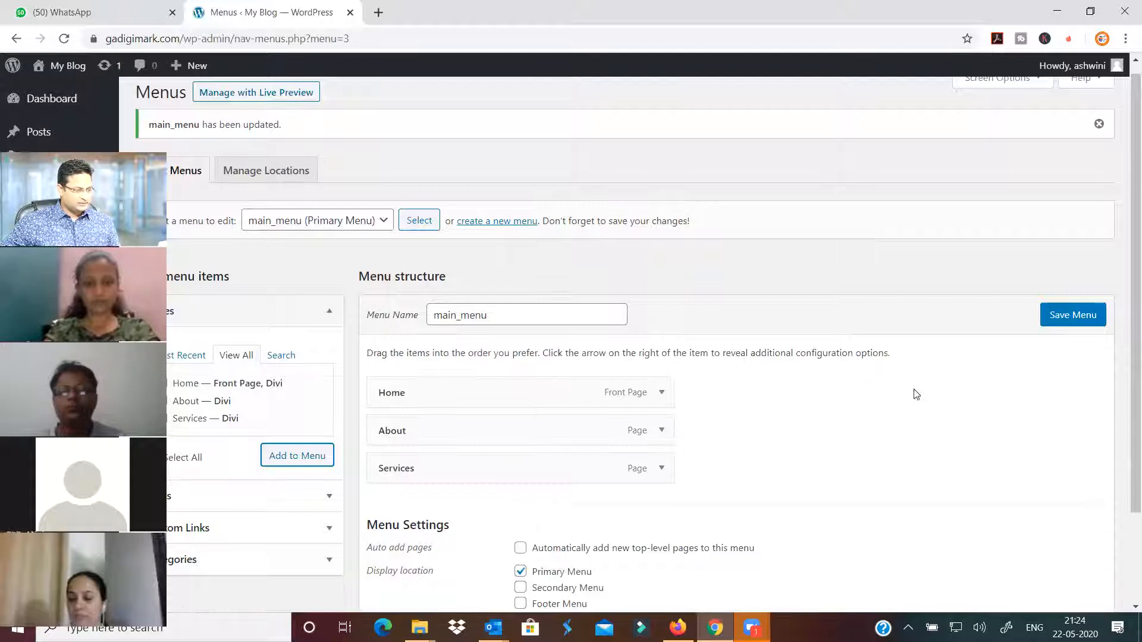
click(1075, 320)
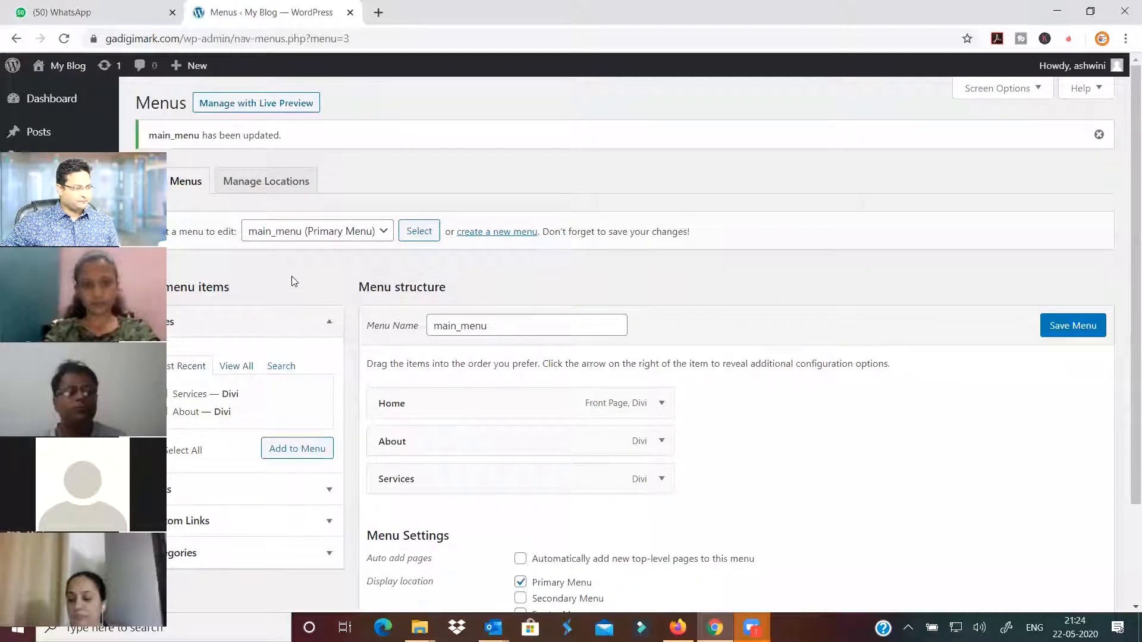
Select the site's home address in the address bar for copying
click(177, 39)
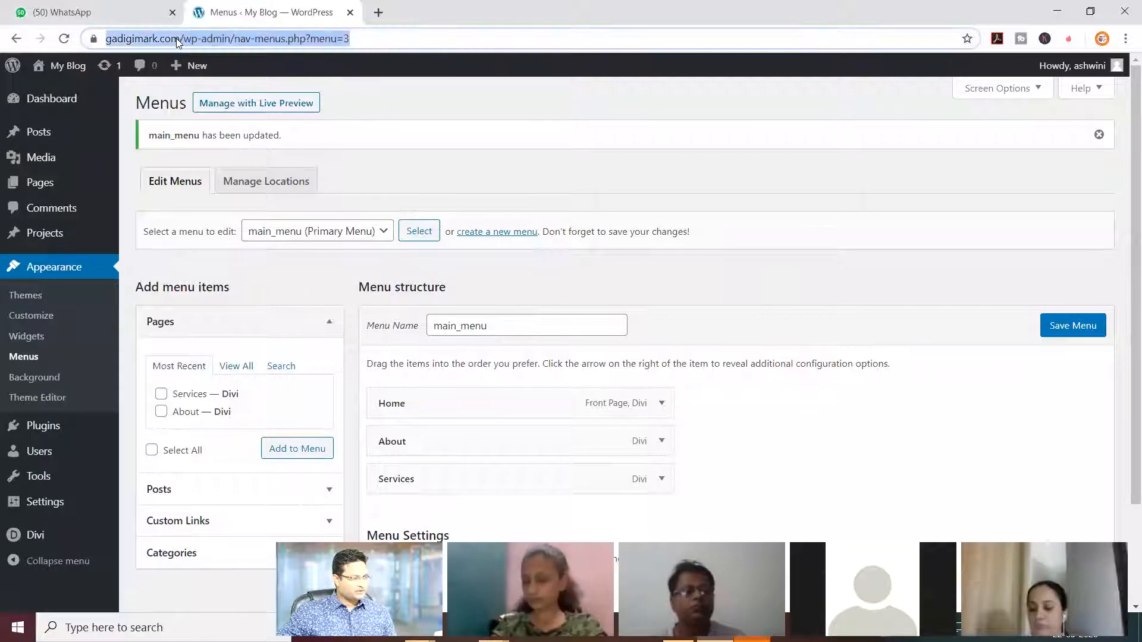
click(180, 40)
drag(213, 39, 95, 43)
key(ctrl+c)
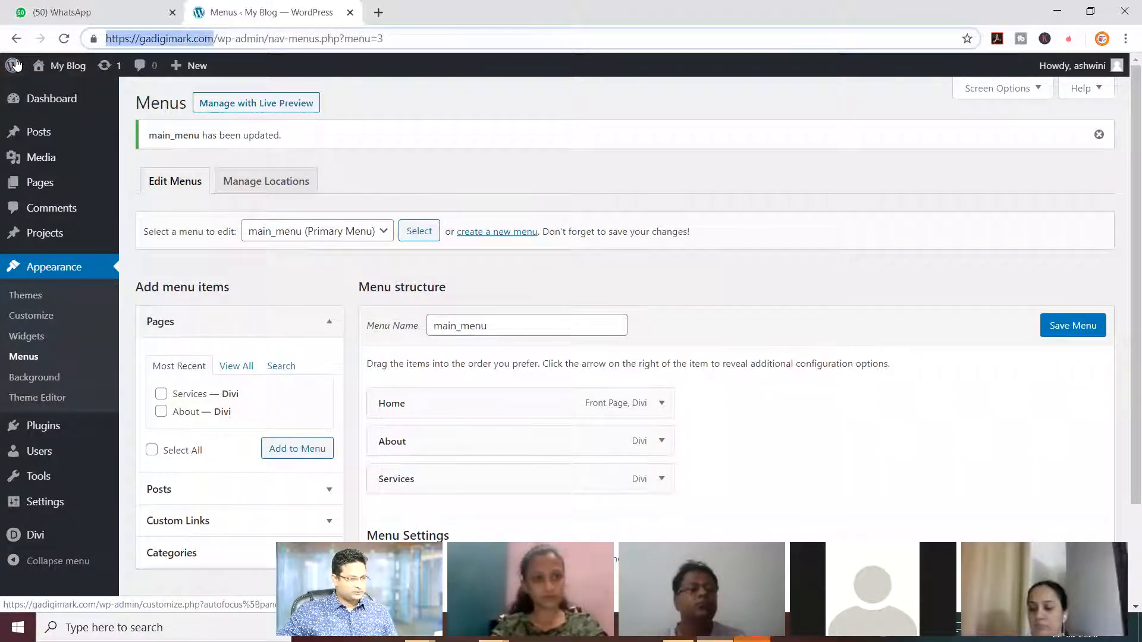
Check the live site's Home, About and Services header links in a private window, then return
click(1126, 39)
click(1020, 94)
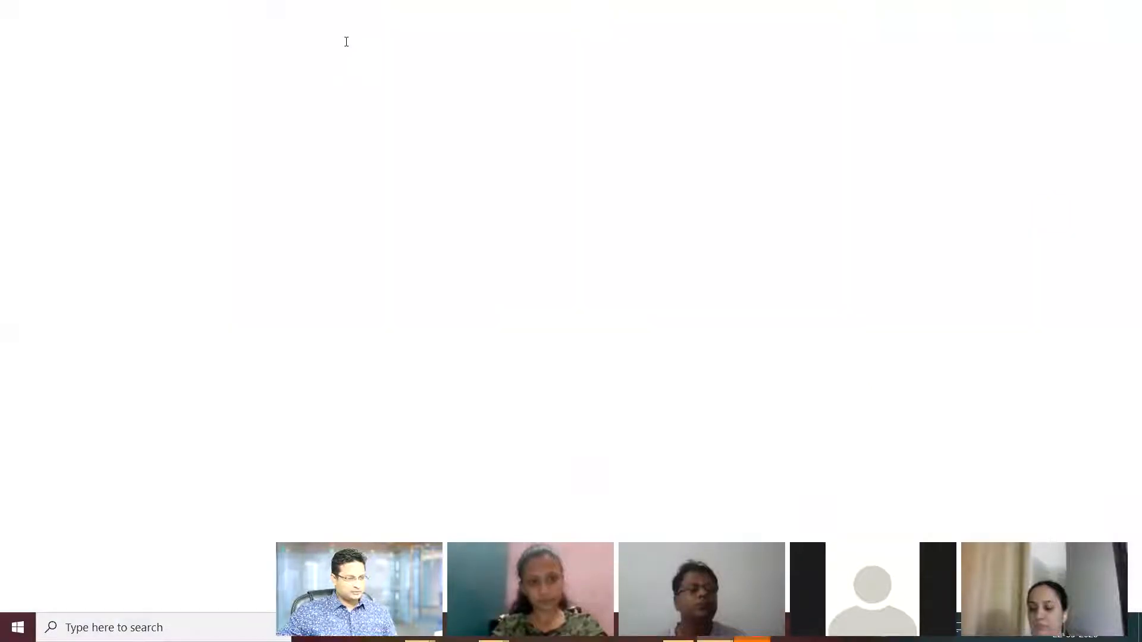
key(ctrl+v)
key(Return)
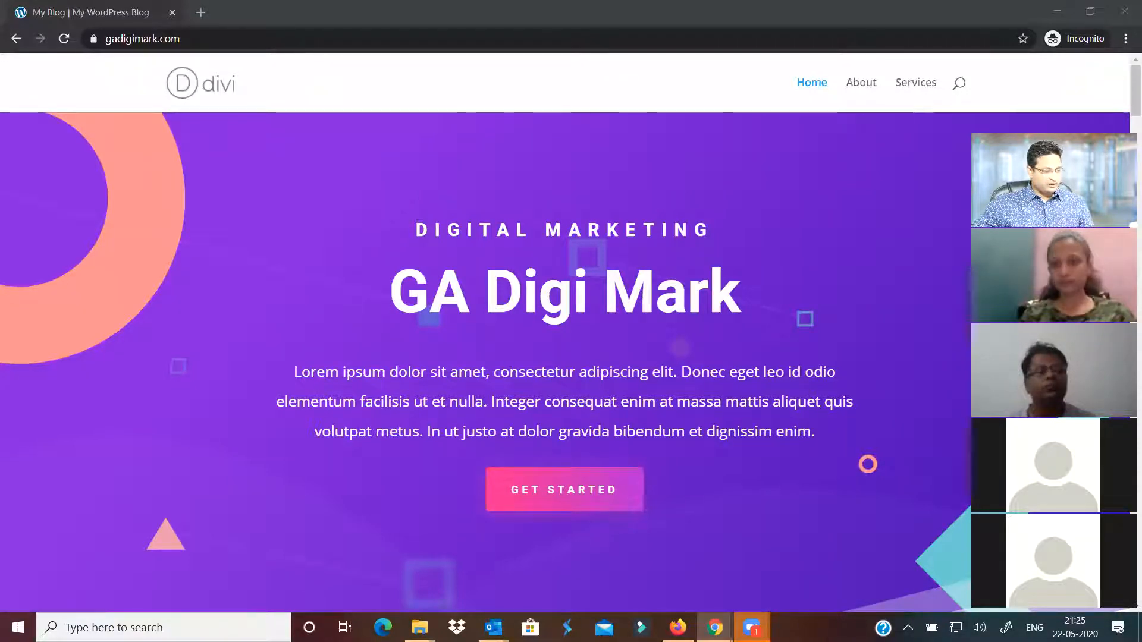
mouse_move(715, 628)
click(635, 559)
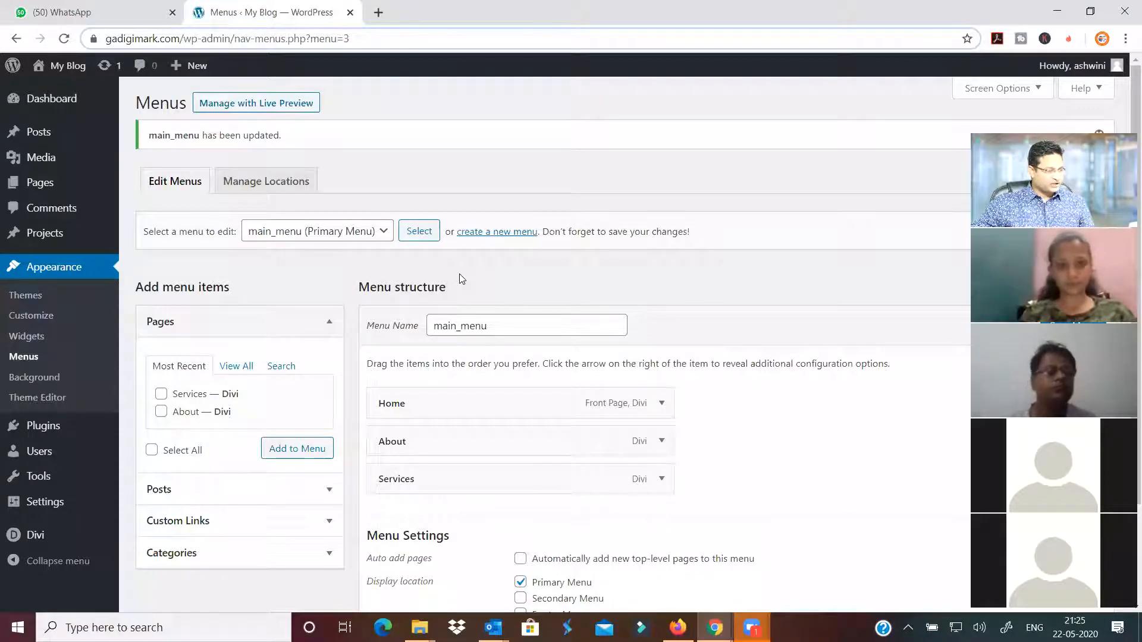
Load Divi Theme Options' General settings and open a blank browser tab beside it
mouse_move(32, 538)
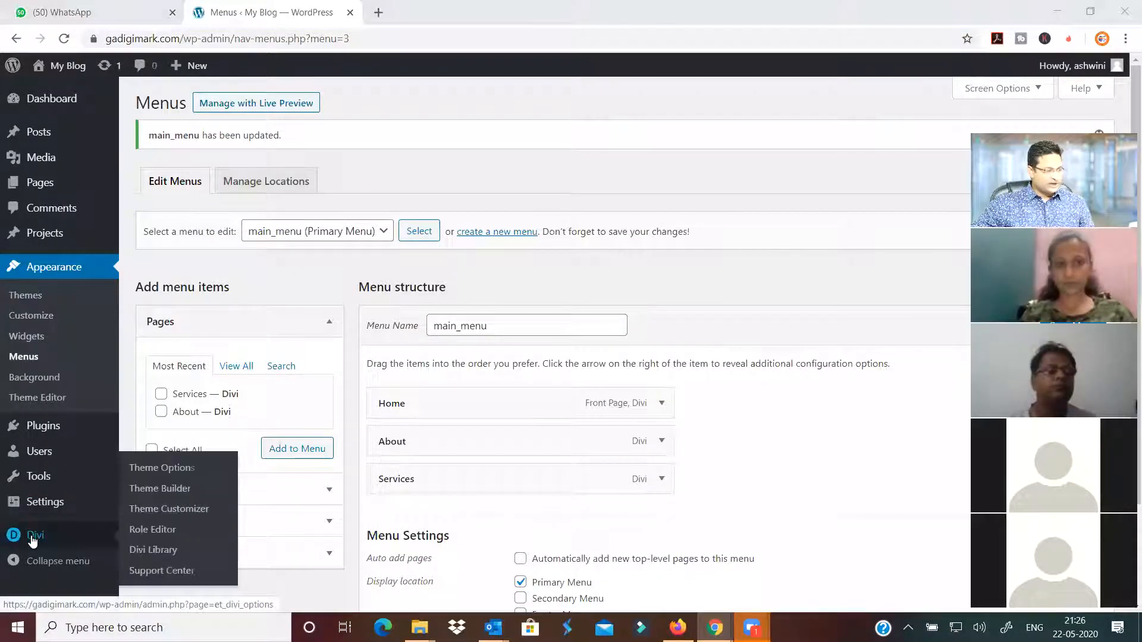
click(161, 471)
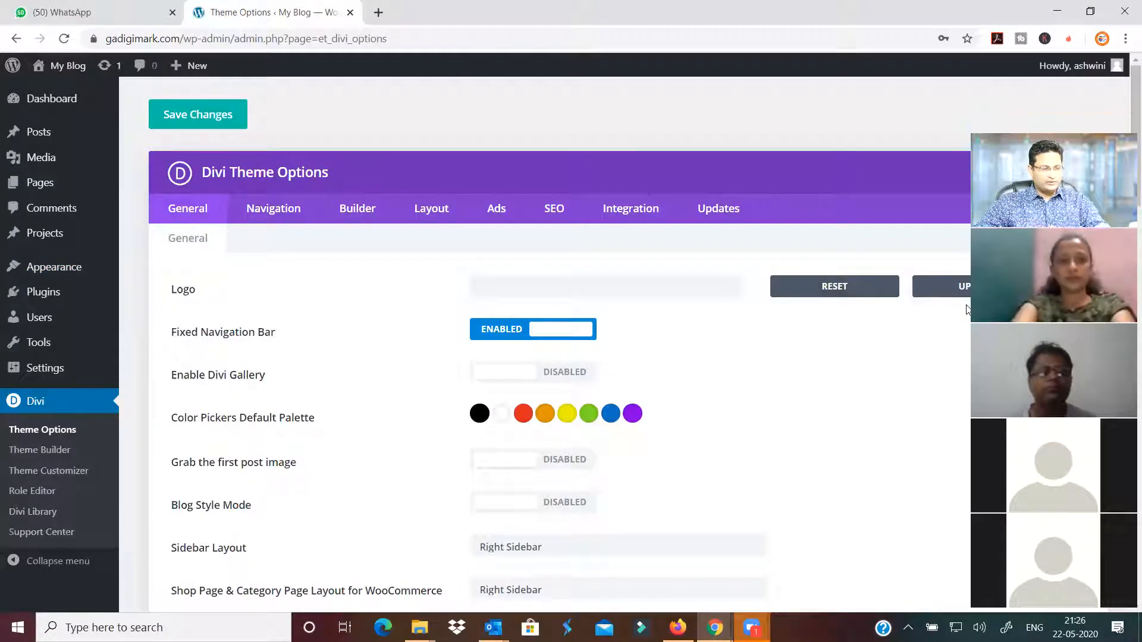
click(378, 13)
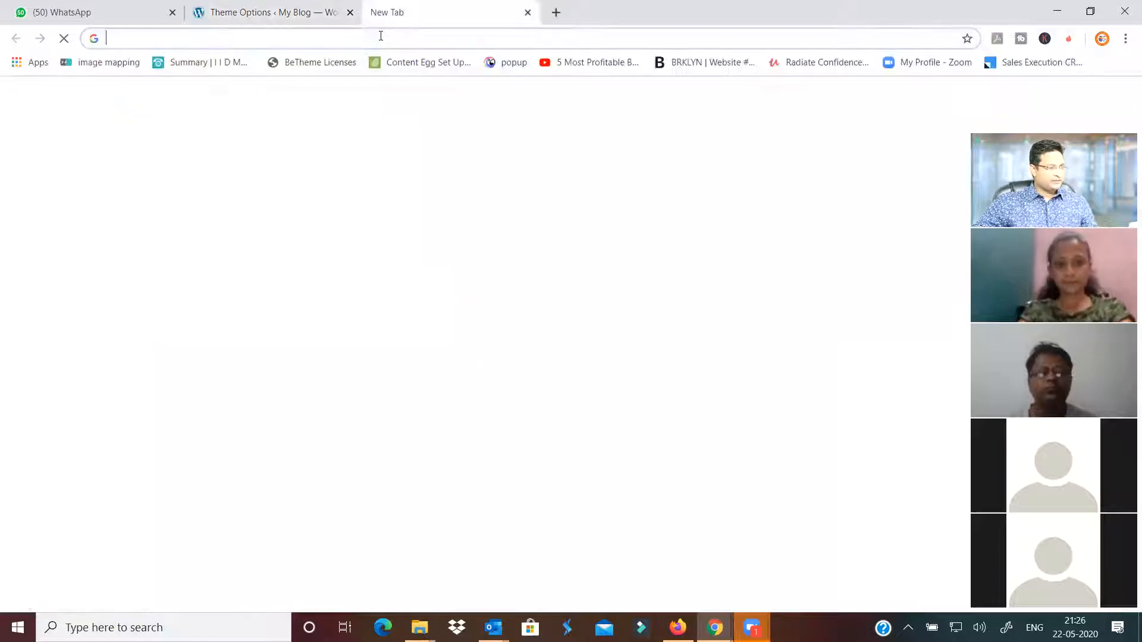
Search Google images for 'd letter logo' filtered to transparent backgrounds
click(301, 13)
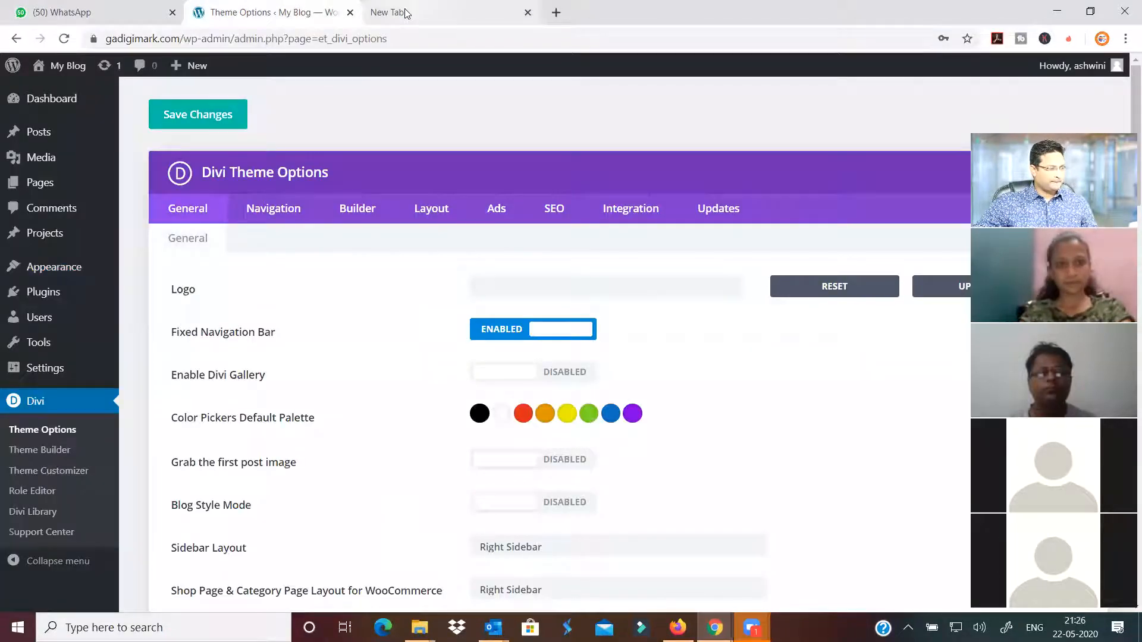
click(408, 15)
click(486, 313)
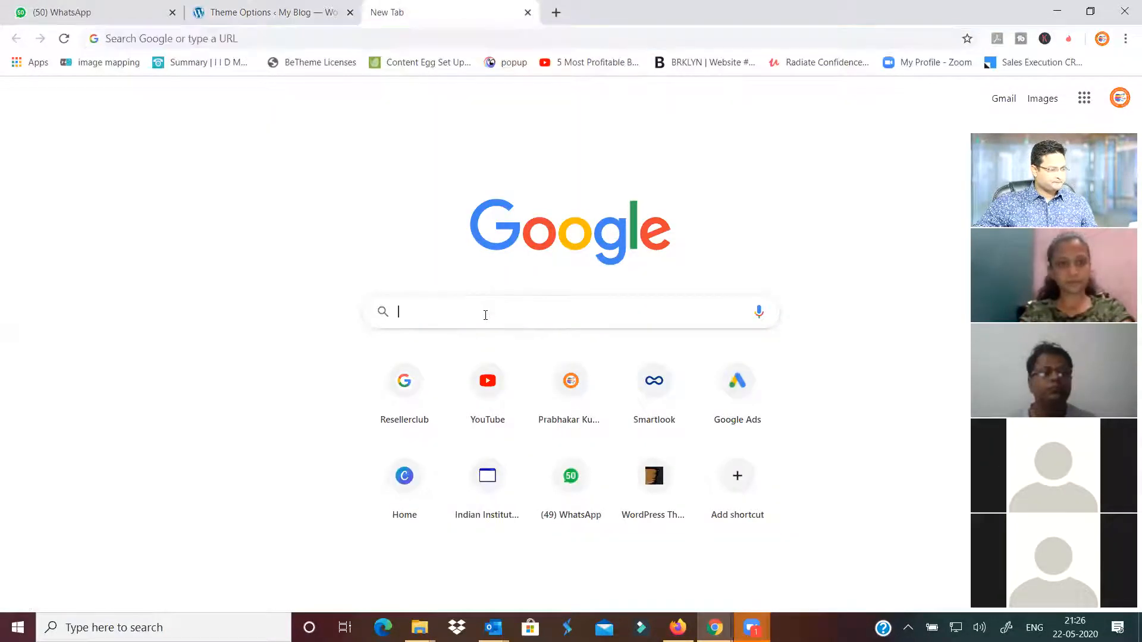
text(d)
key(BackSpace)
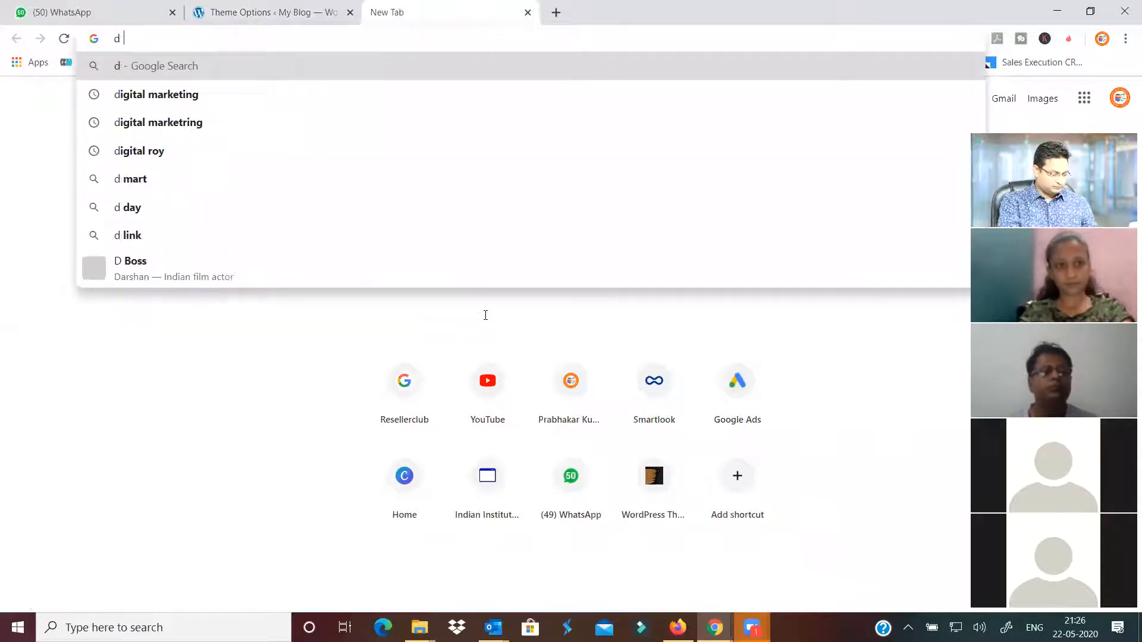
text(letter lo)
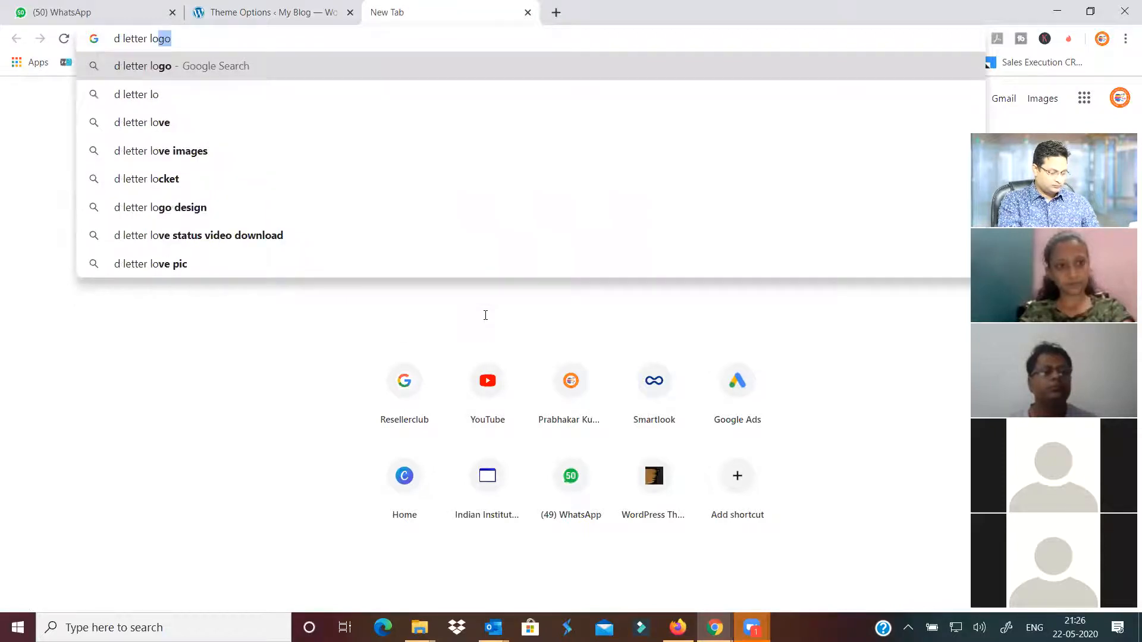
key(Return)
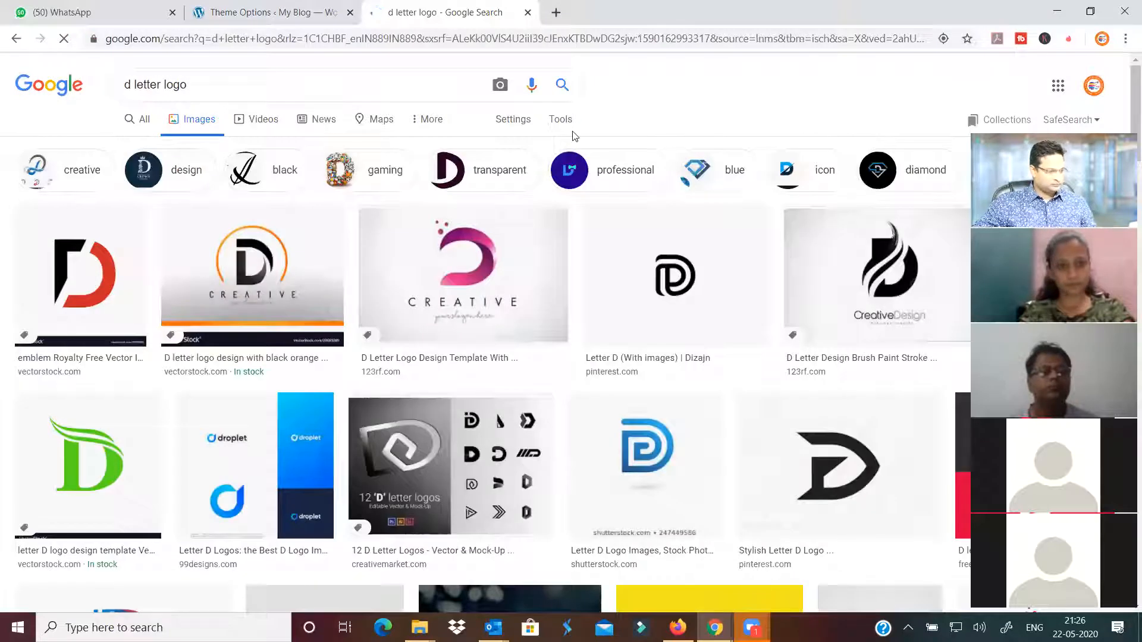
click(560, 119)
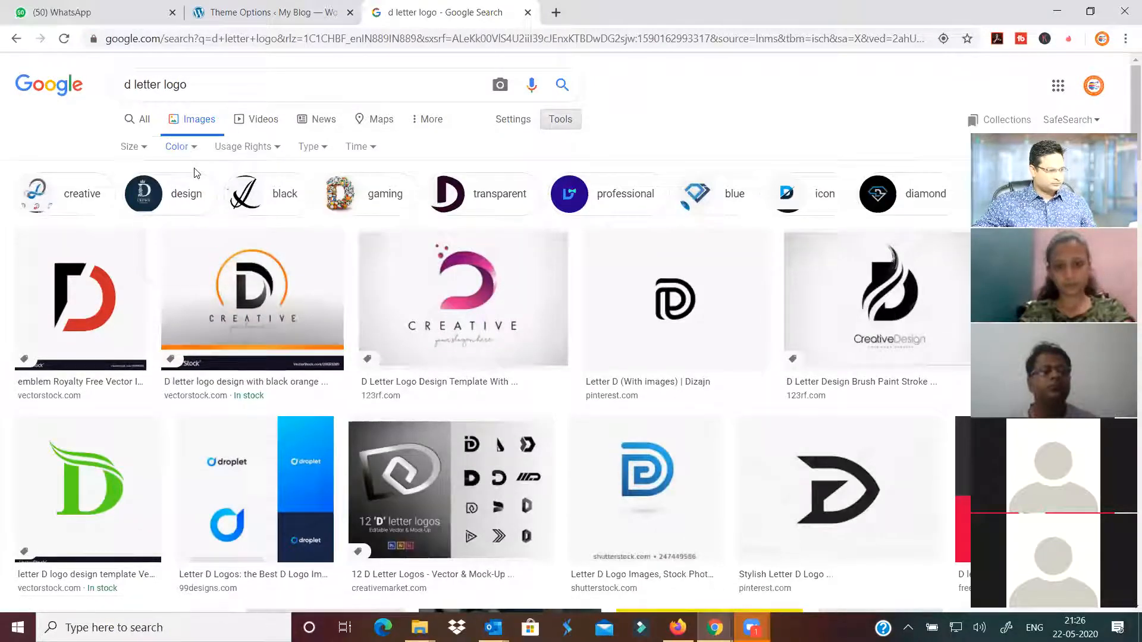
click(181, 147)
key(Return)
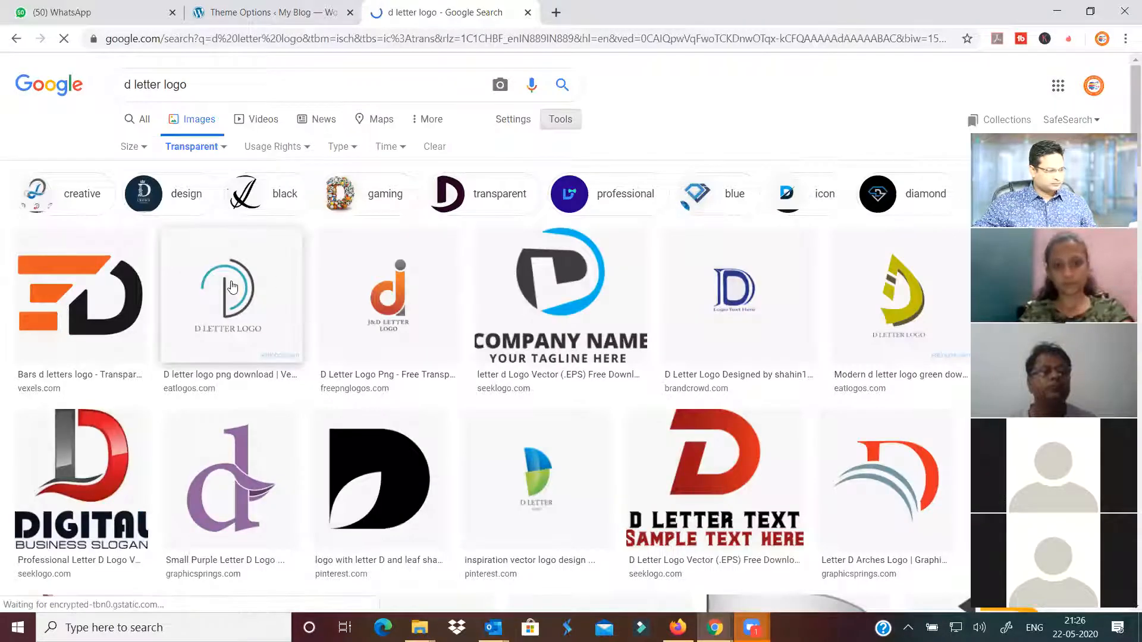
Save the orange-and-black Bars D logo image as logo.png
click(135, 316)
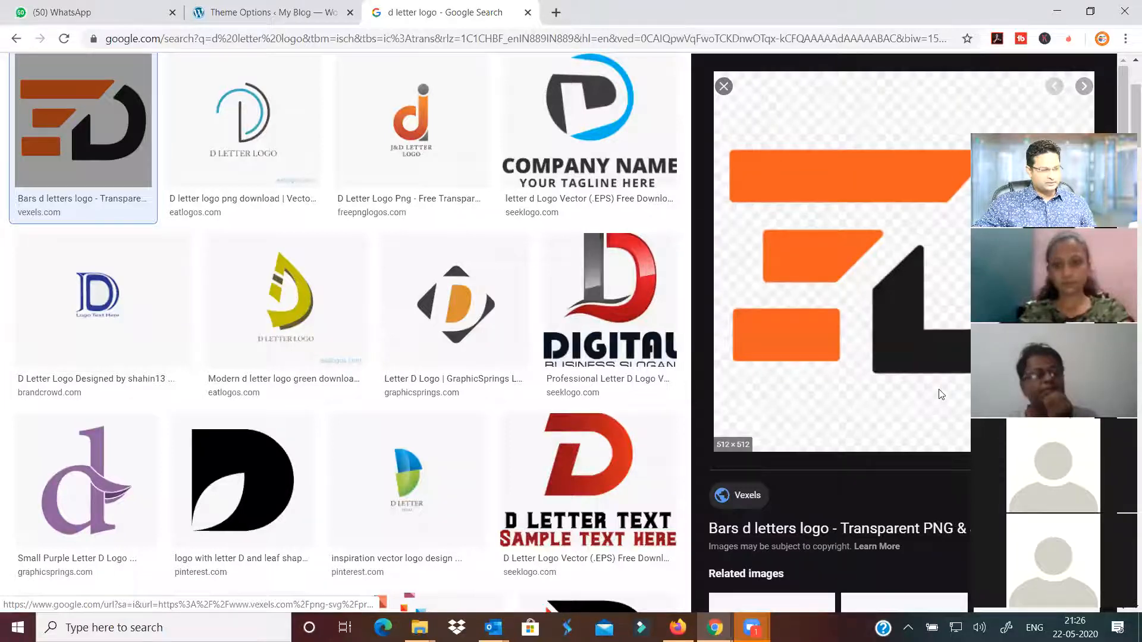
right_click(845, 253)
click(938, 389)
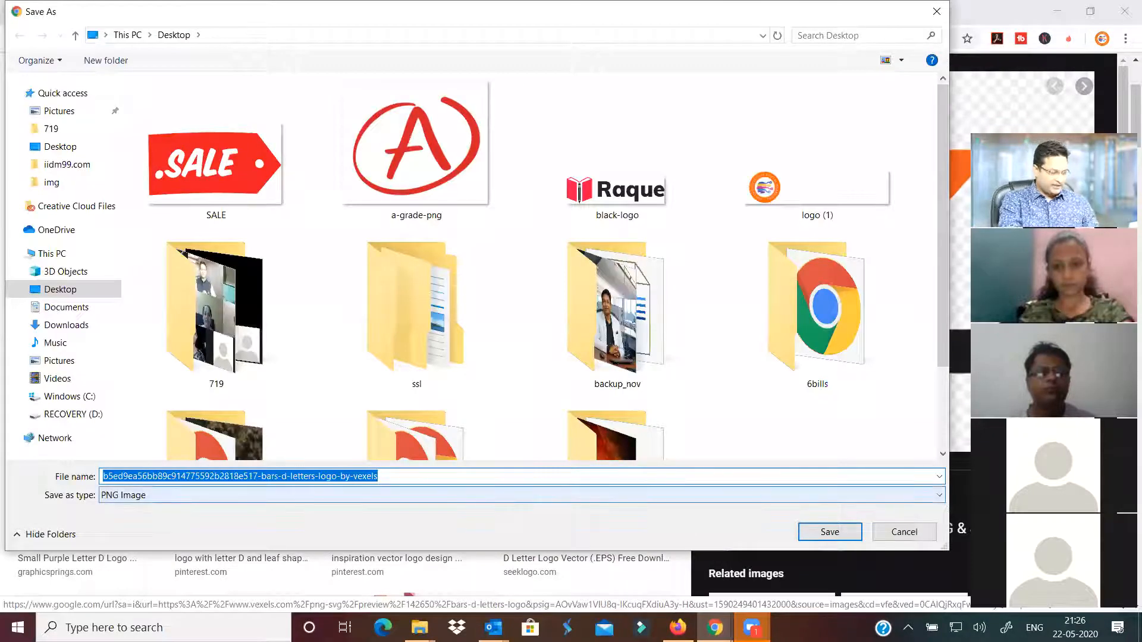
text(logo)
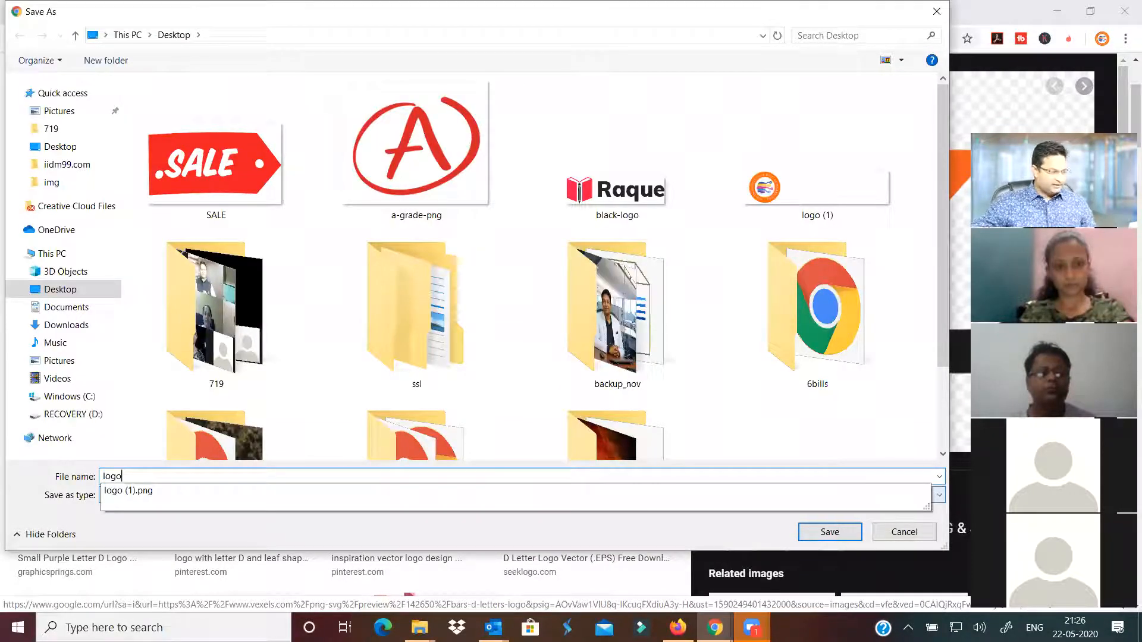
click(446, 528)
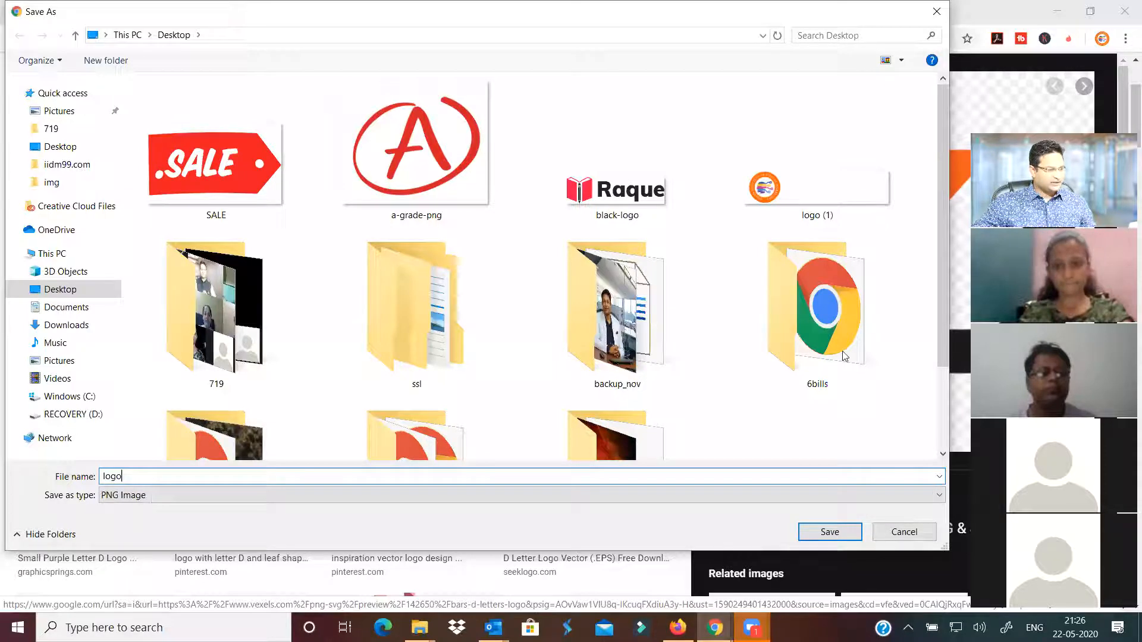
key(Return)
key(ctrl+shift+Tab)
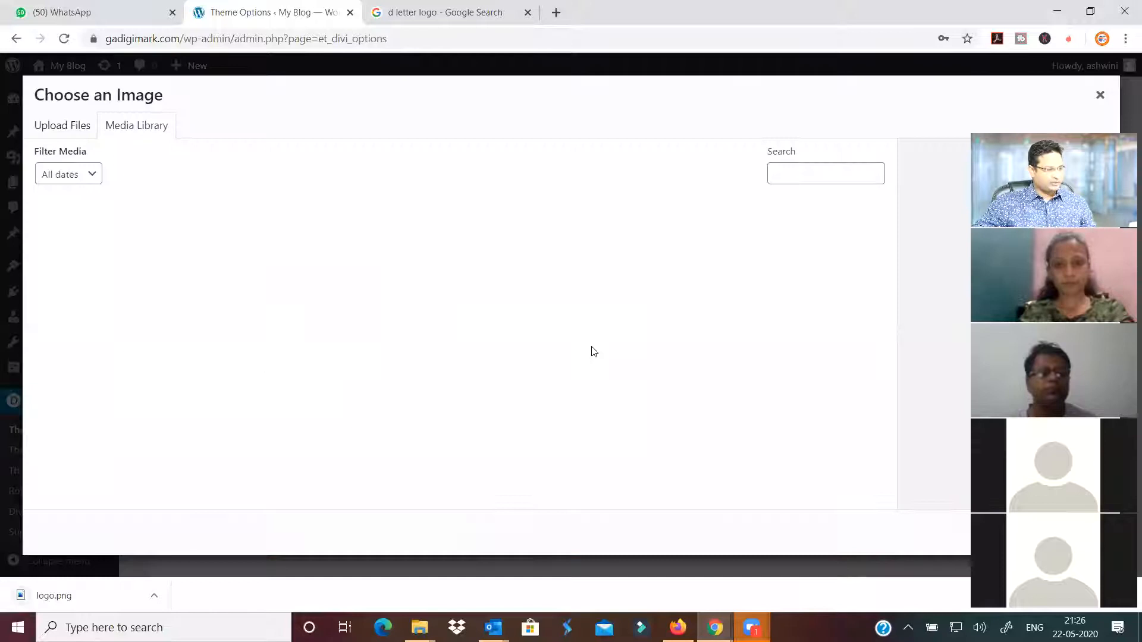
Upload logo.png as the Divi site logo, save the Theme Options, and view the live site
click(593, 348)
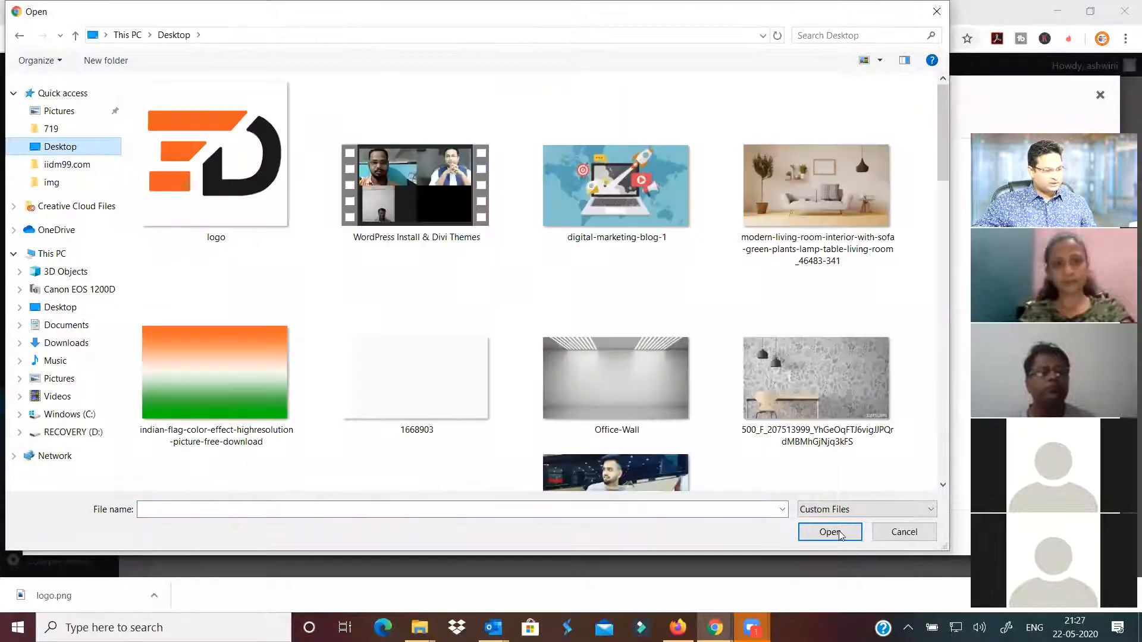
click(838, 531)
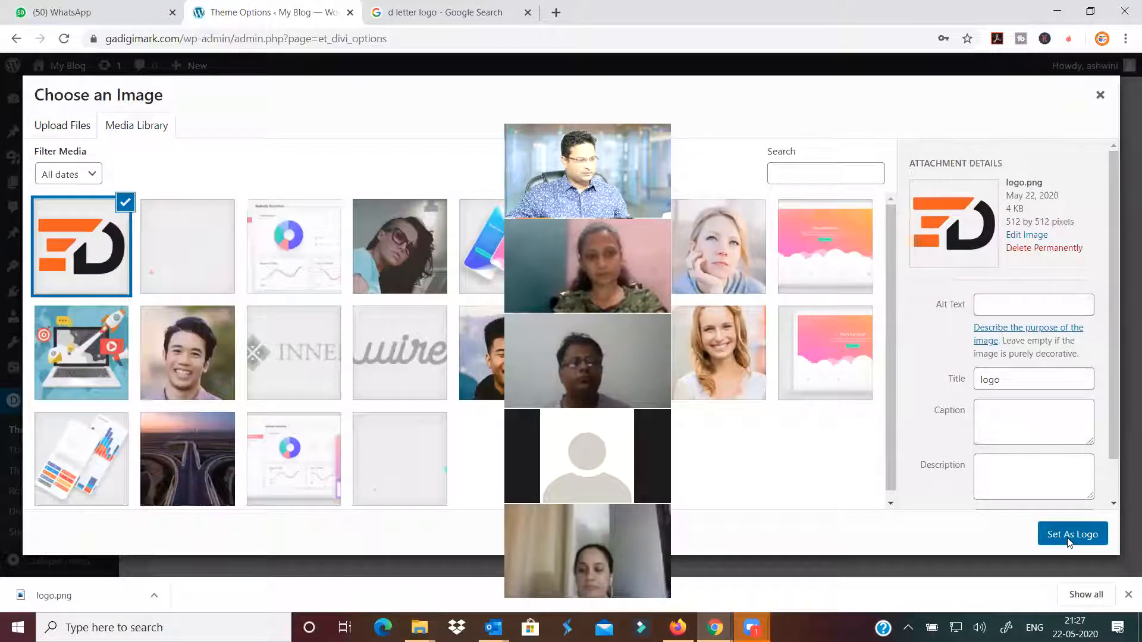
click(1068, 535)
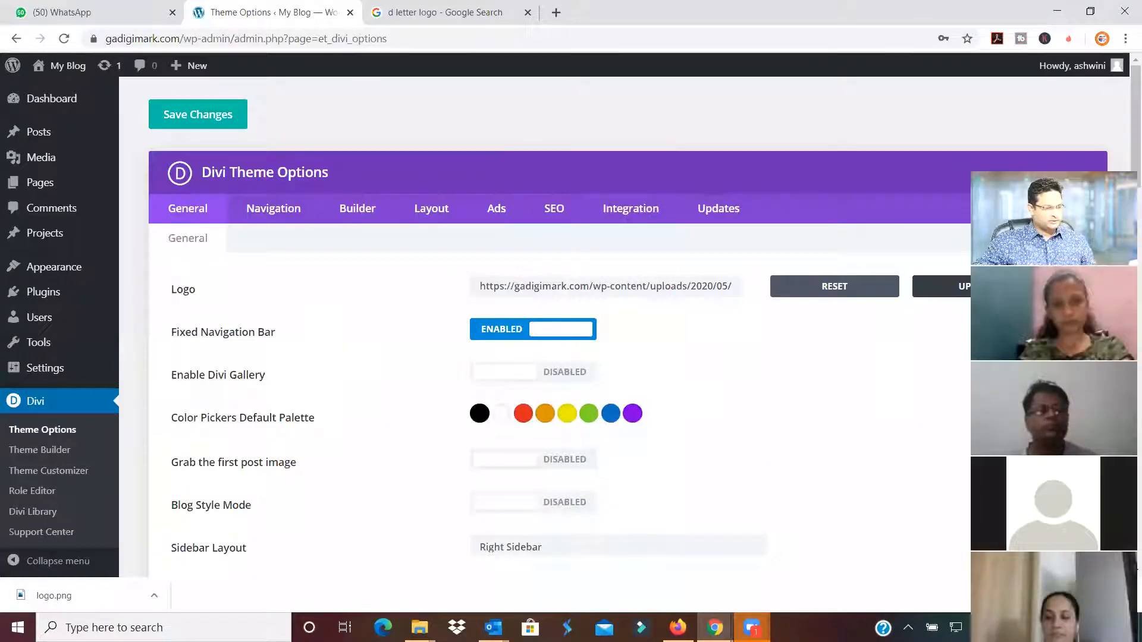
click(209, 127)
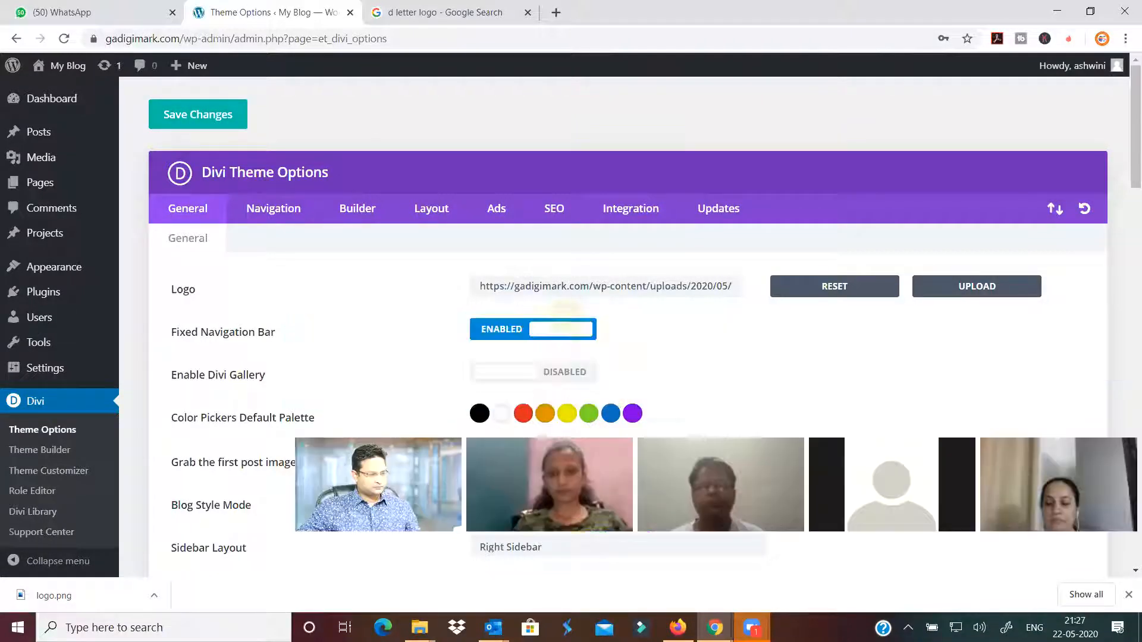
click(1129, 595)
click(219, 121)
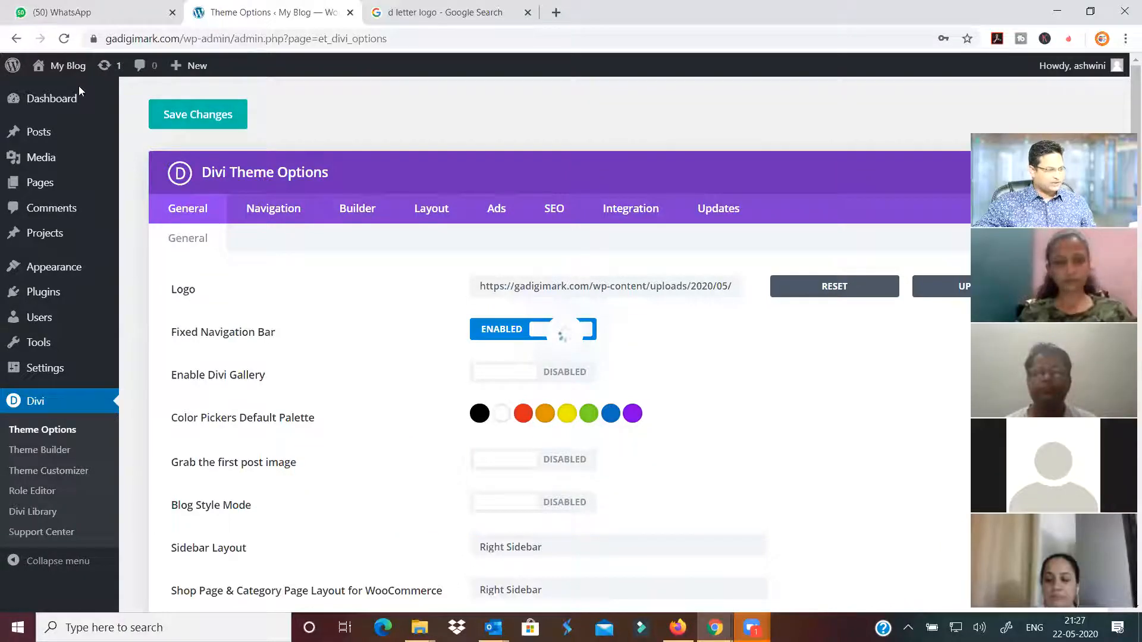
key(alt+Tab)
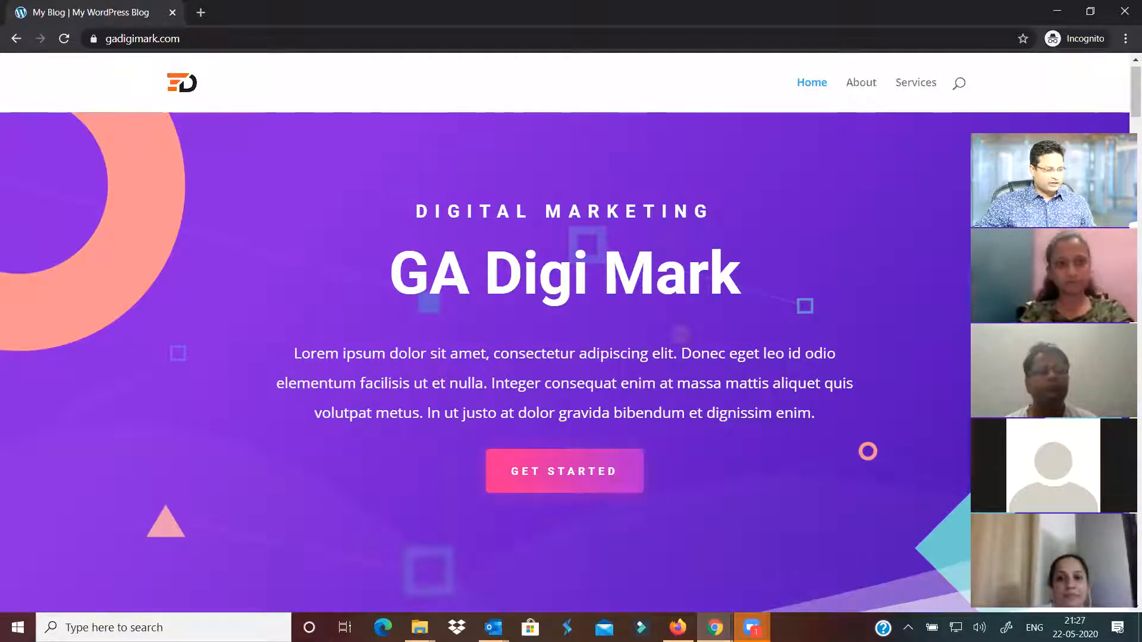
Switch from the live site window back to the Divi Theme Options window
click(715, 627)
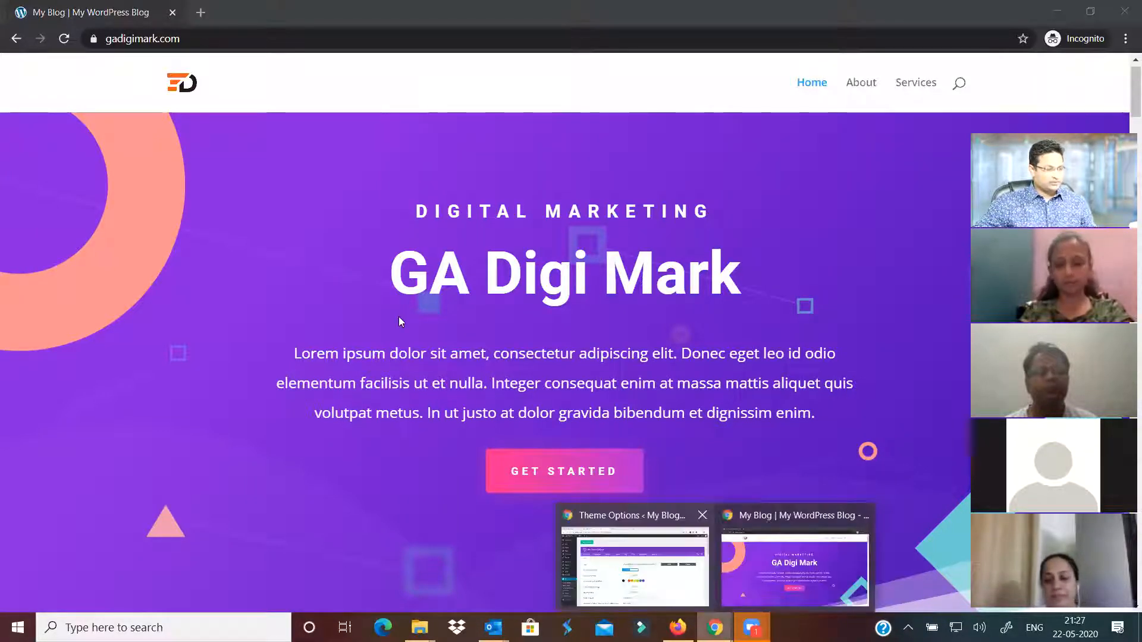
click(634, 565)
scroll(377, 315, down, 2)
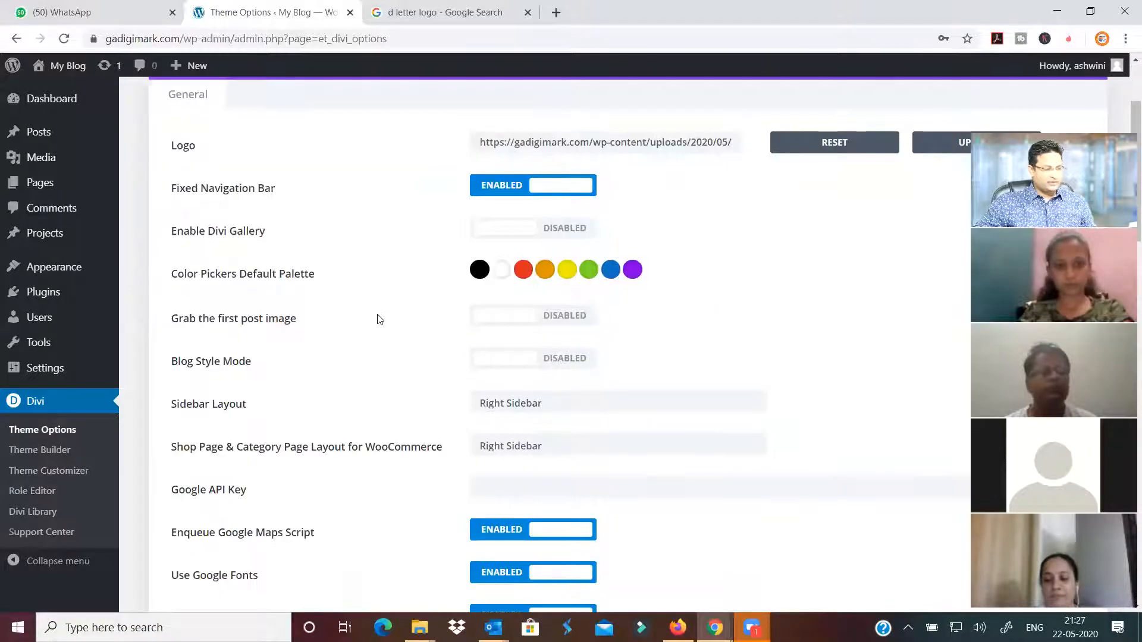
scroll(377, 319, up, 2)
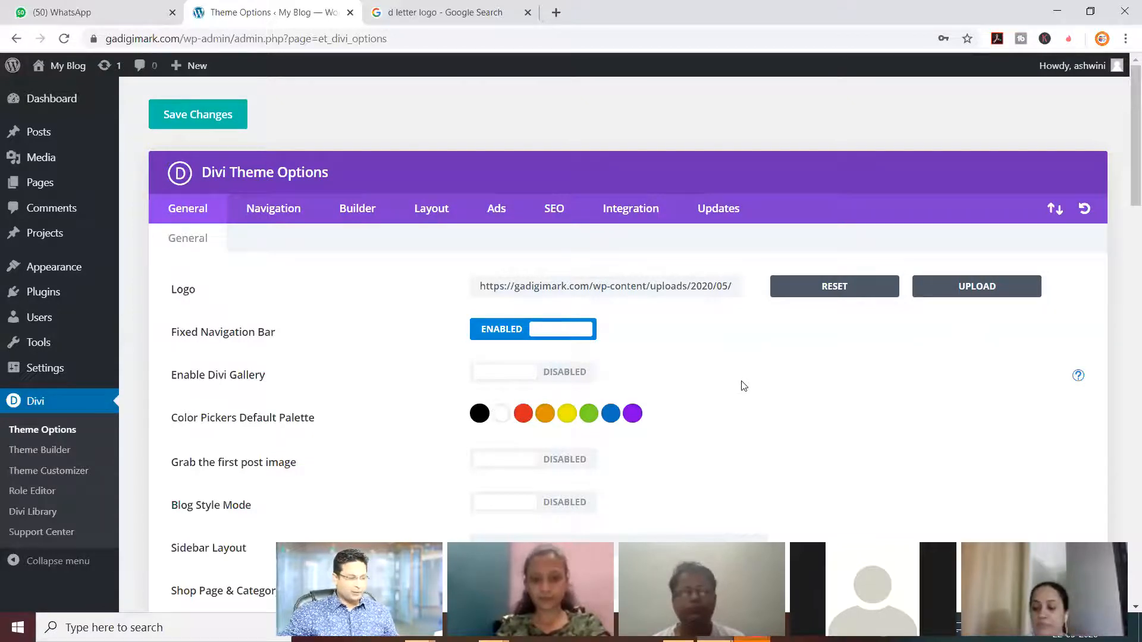
scroll(743, 386, down, 5)
scroll(743, 385, down, 10)
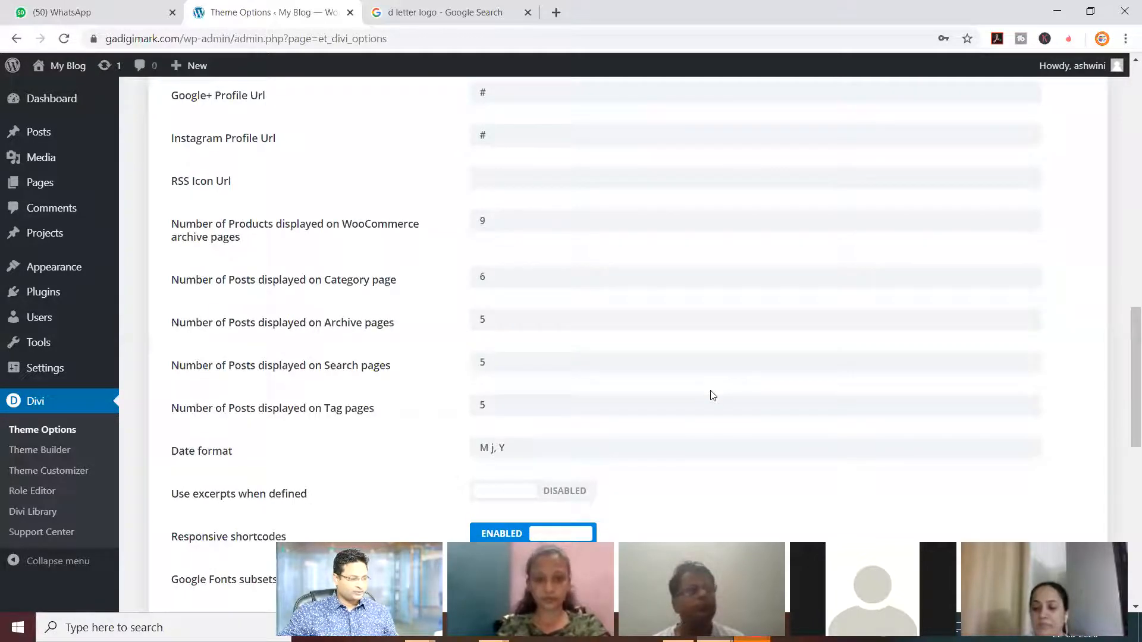
scroll(712, 395, down, 6)
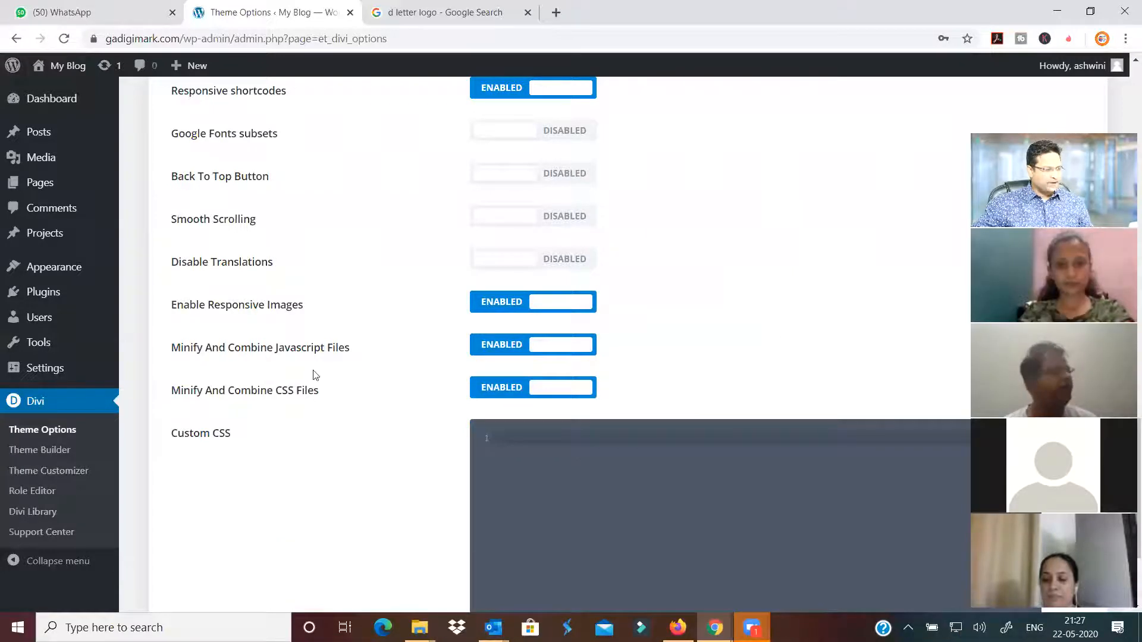
scroll(315, 377, up, 20)
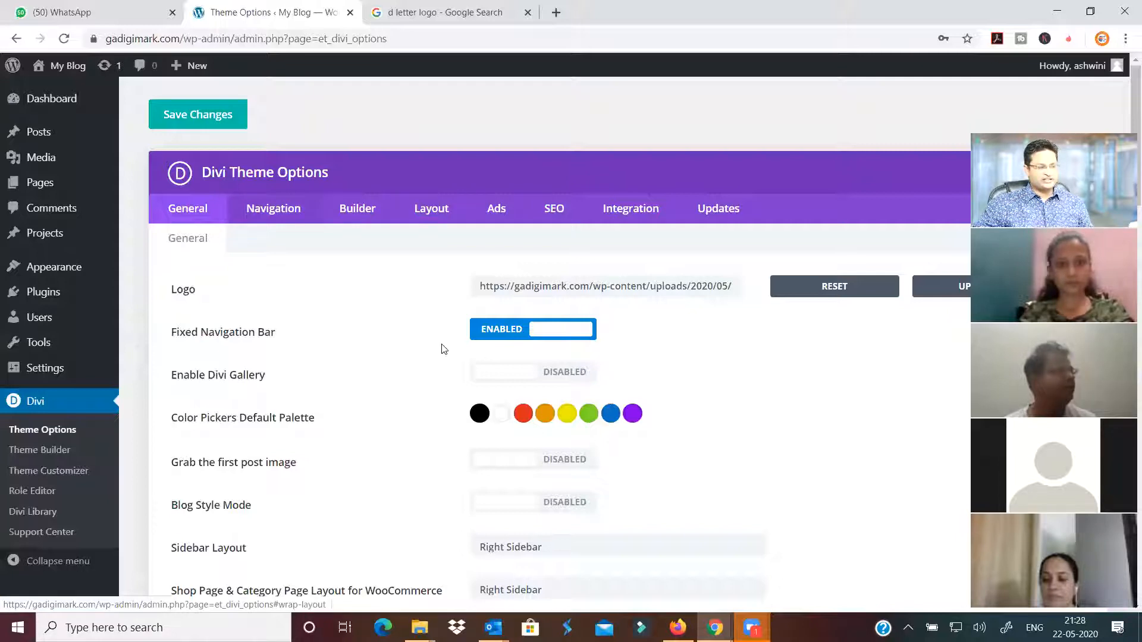
click(553, 208)
scroll(436, 390, down, 3)
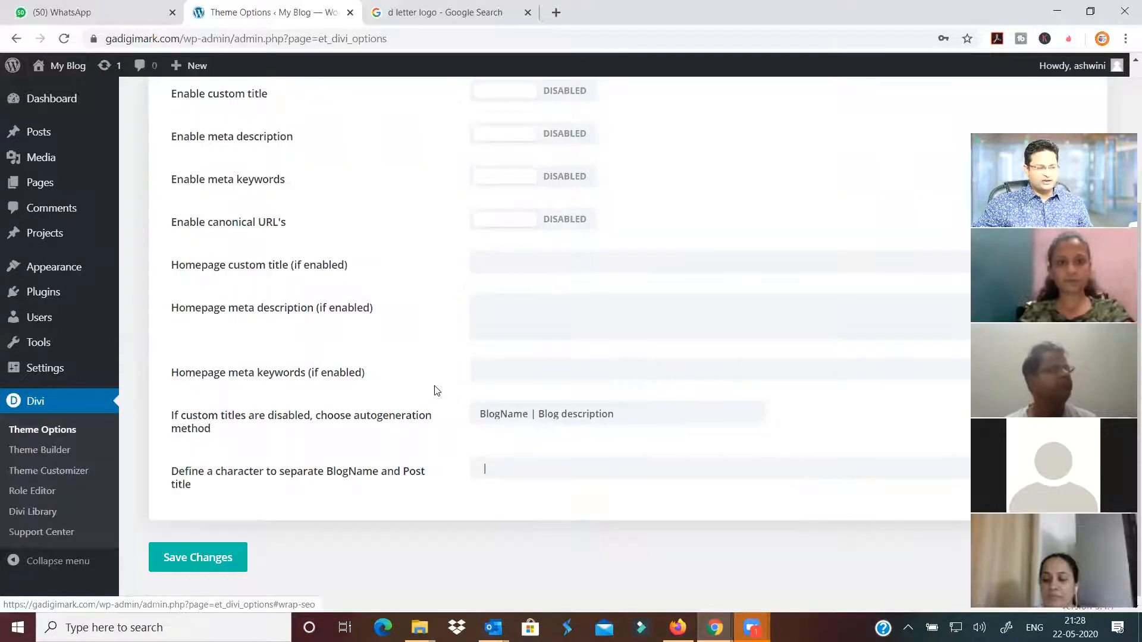
scroll(436, 390, up, 3)
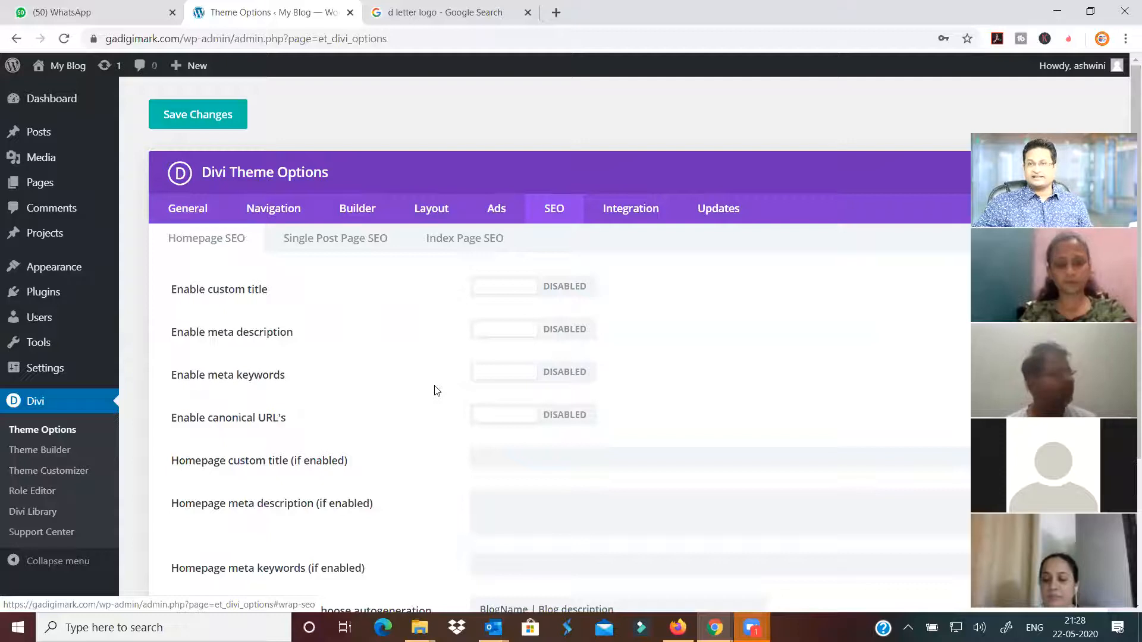
click(196, 210)
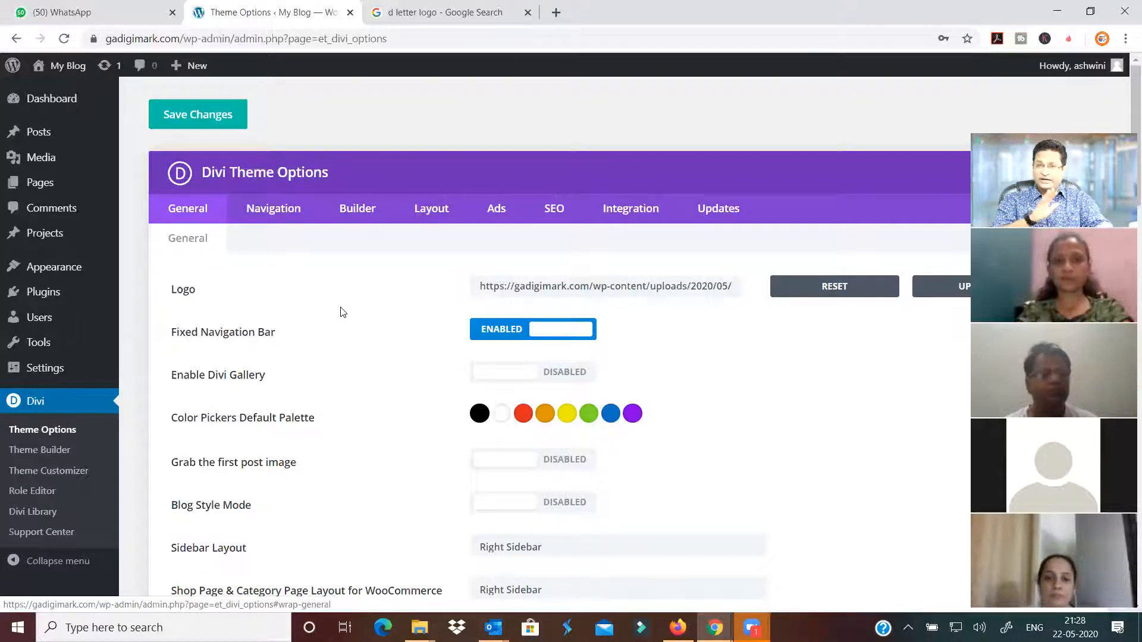
click(565, 208)
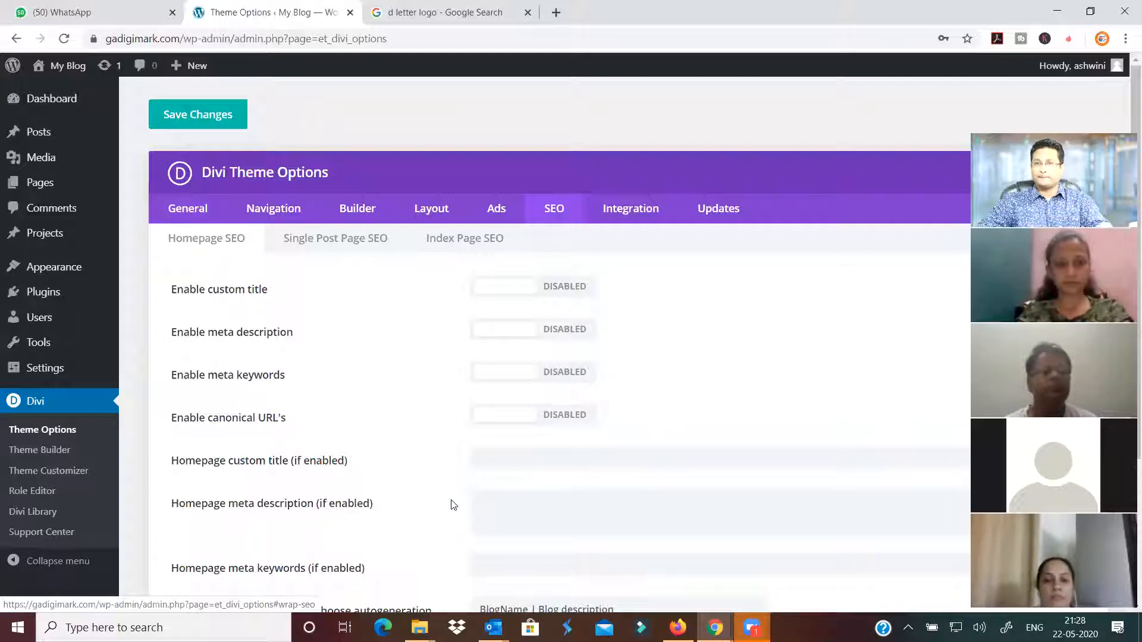
click(195, 213)
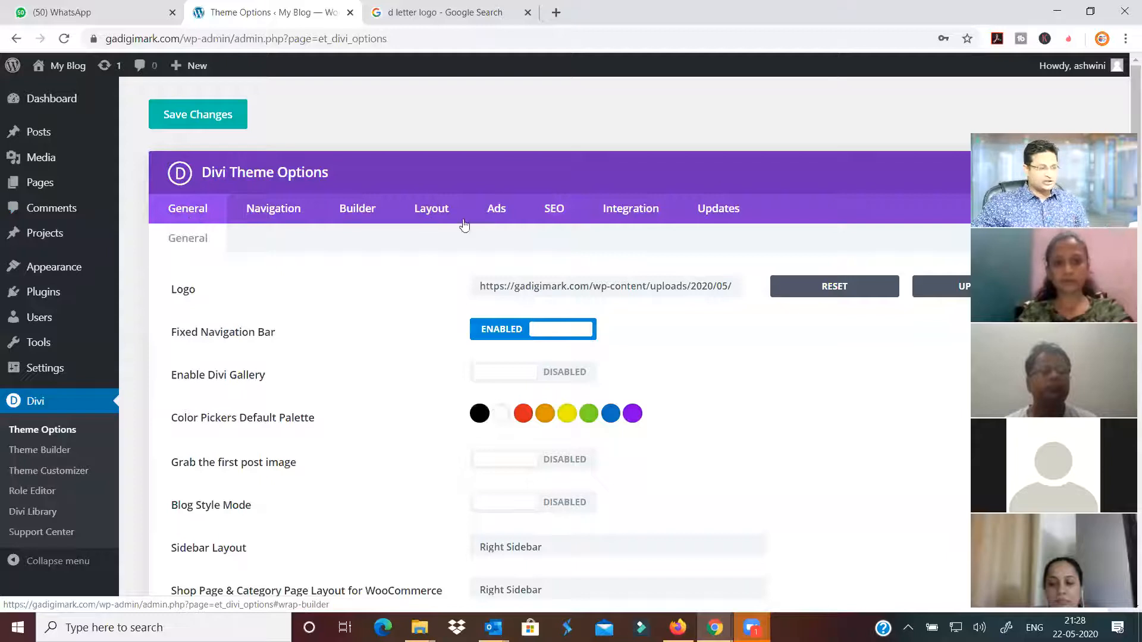
click(497, 216)
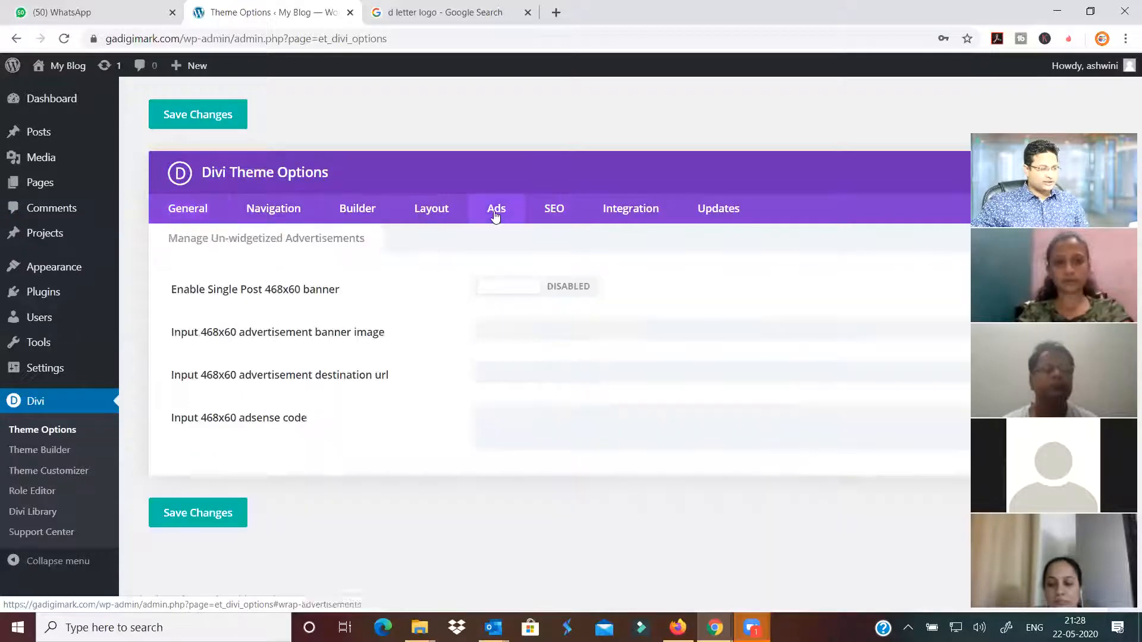
click(185, 212)
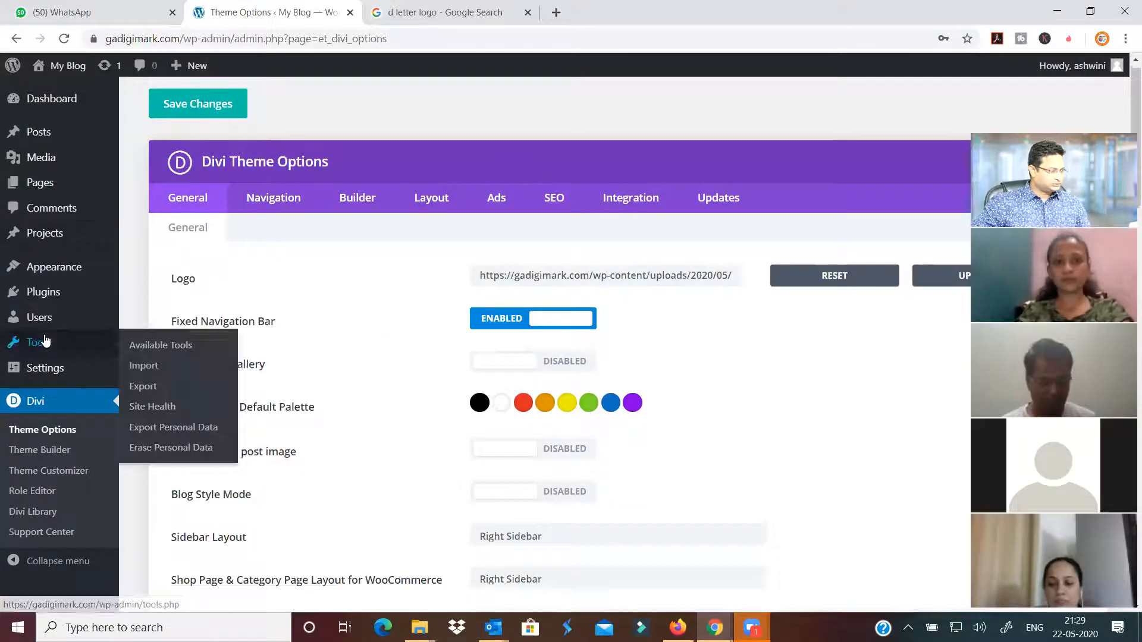
scroll(66, 351, down, 3)
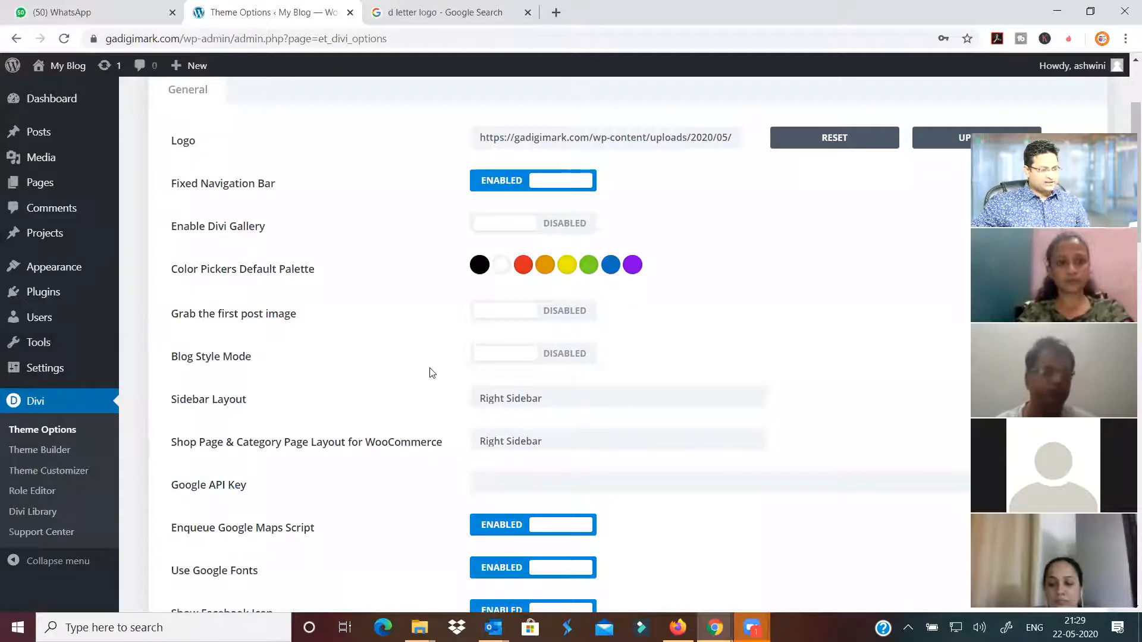
scroll(429, 373, up, 3)
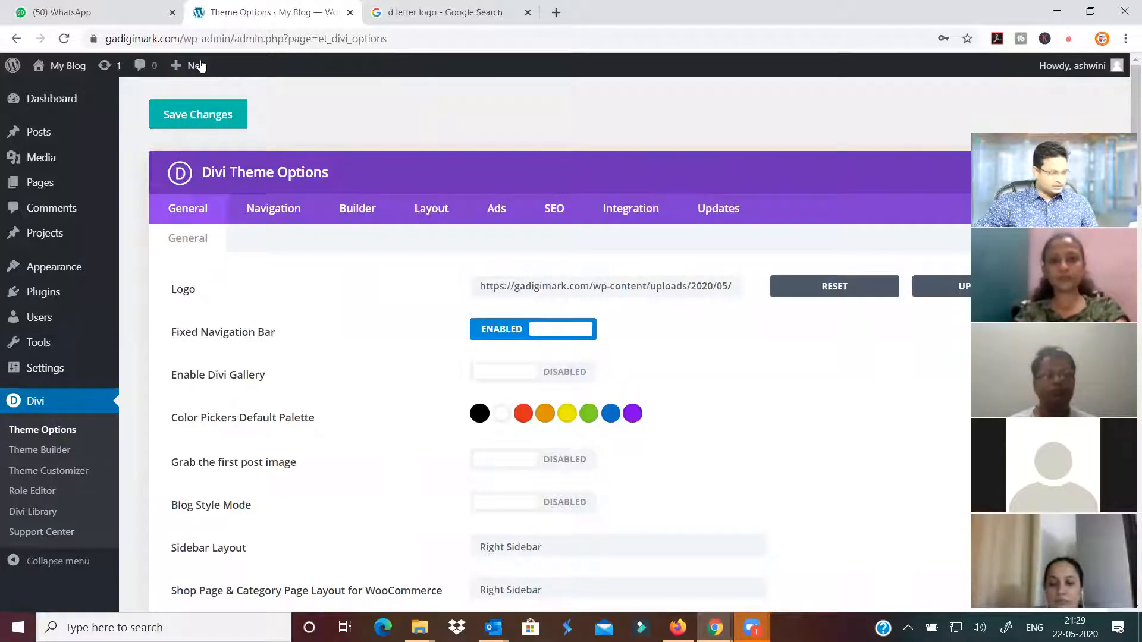
Create a new page titled 'contact' and publish it
mouse_move(187, 69)
click(186, 134)
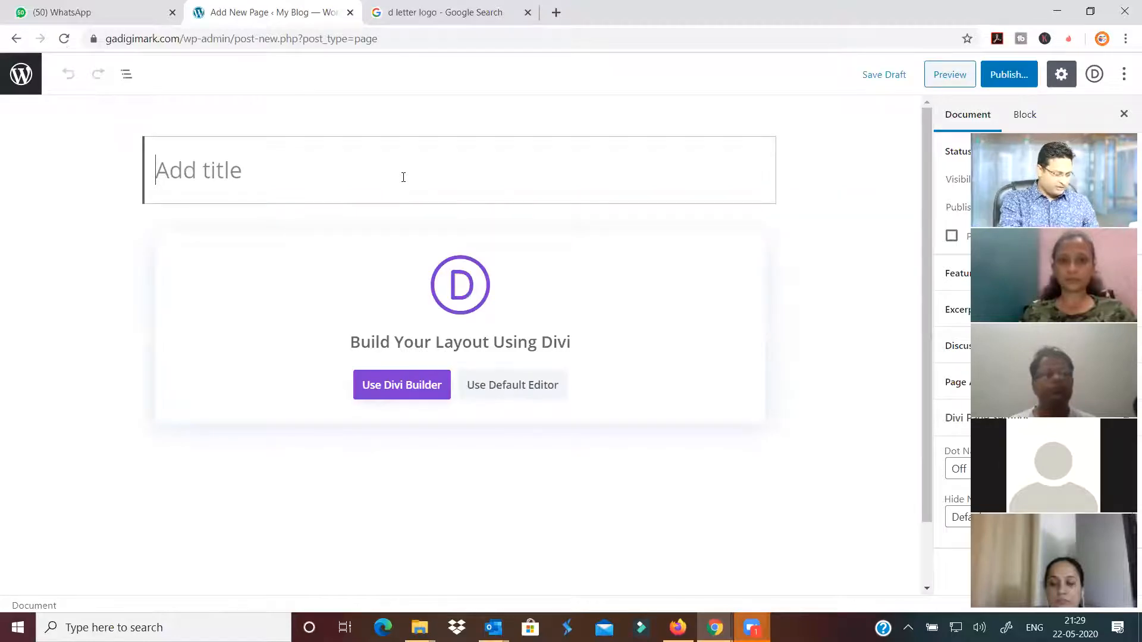
text(con)
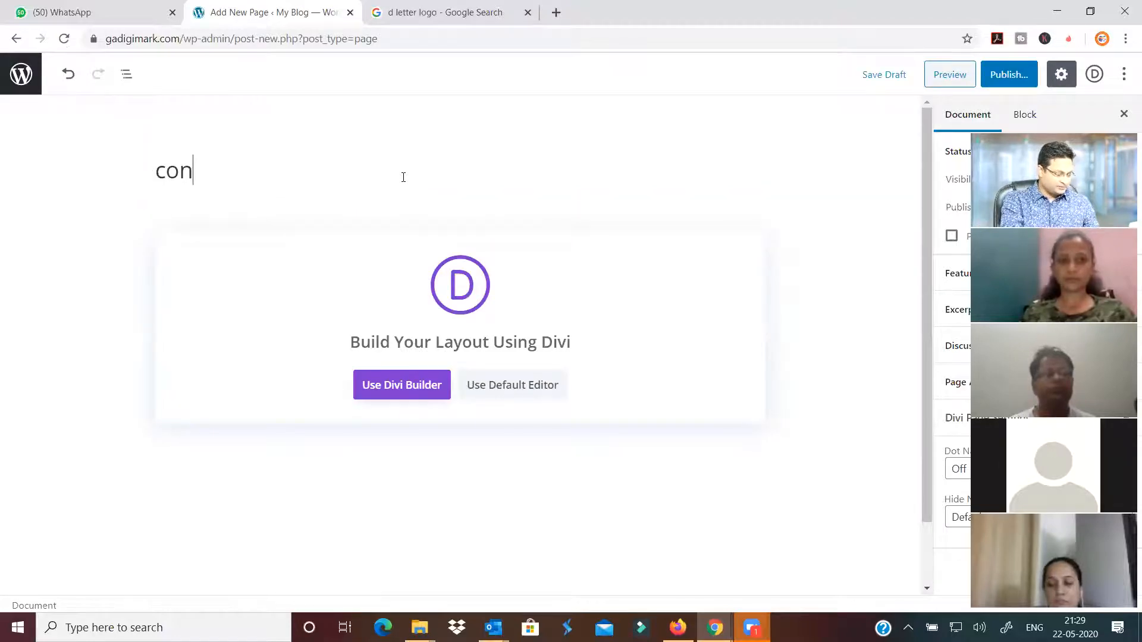
text(tact)
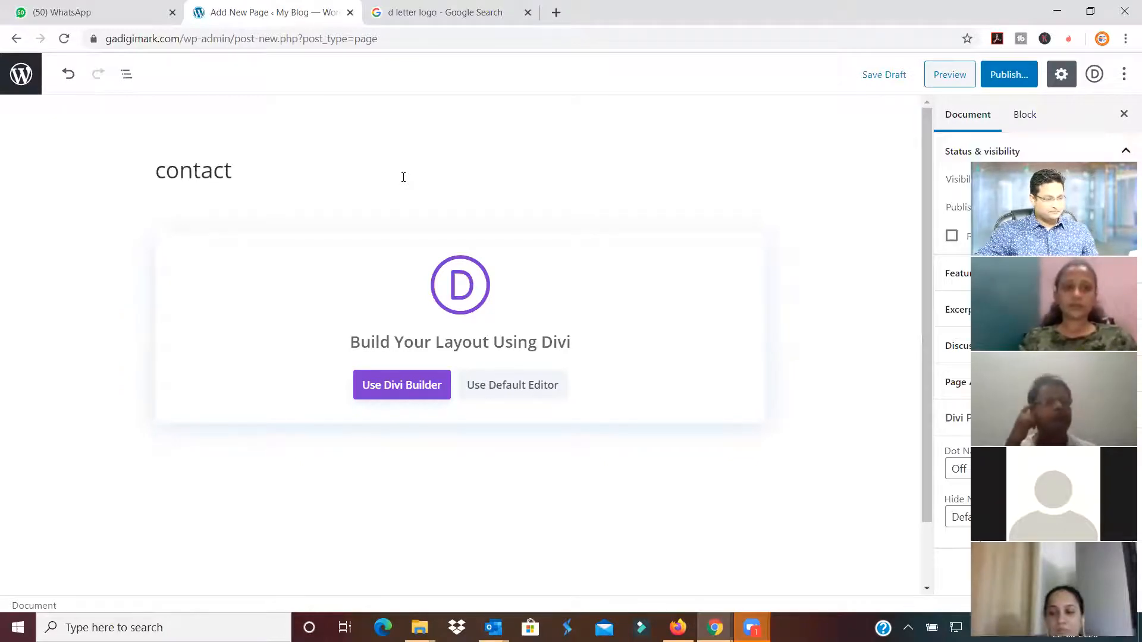
click(1009, 75)
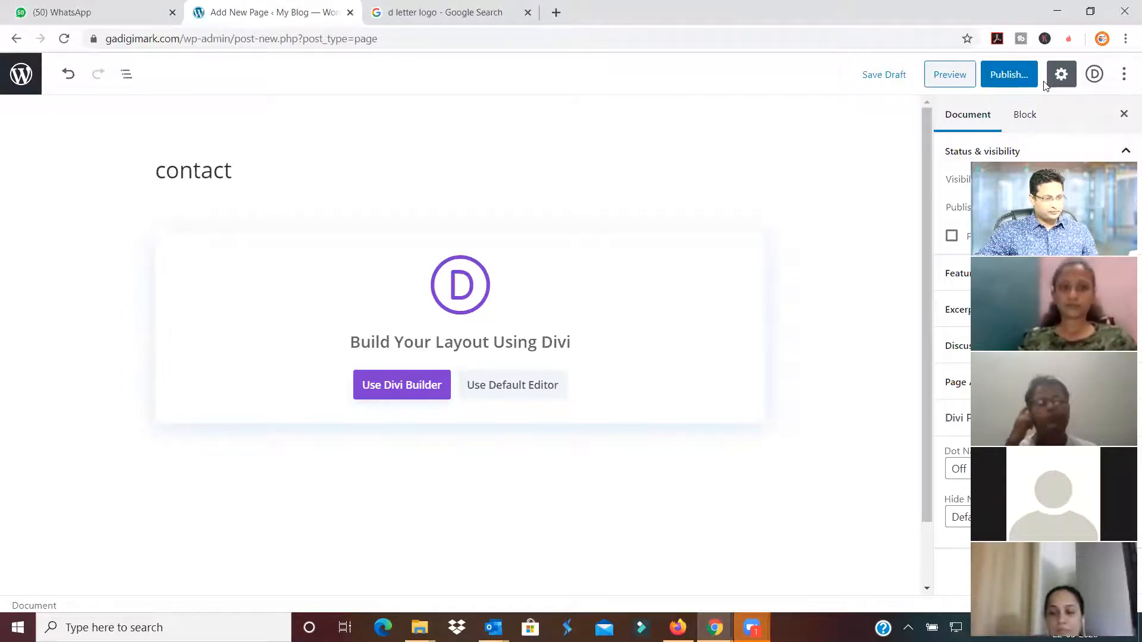
key(Return)
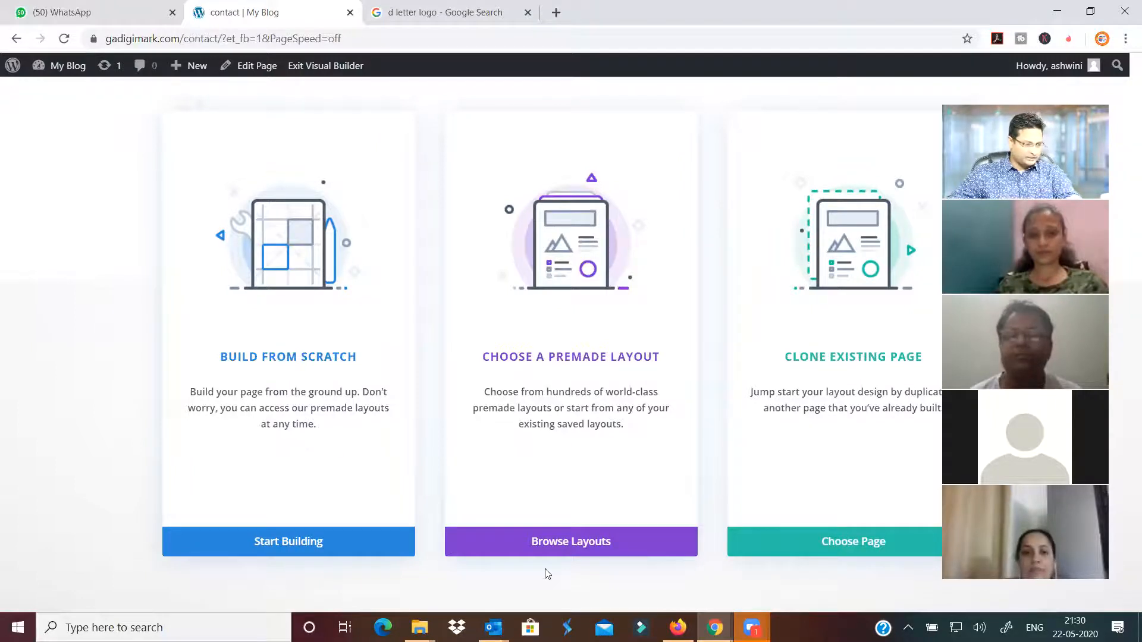
Browse Divi's premade layout packs, scrolling past Job Recruiter, Digital Marketing and Animal Shelter
click(543, 548)
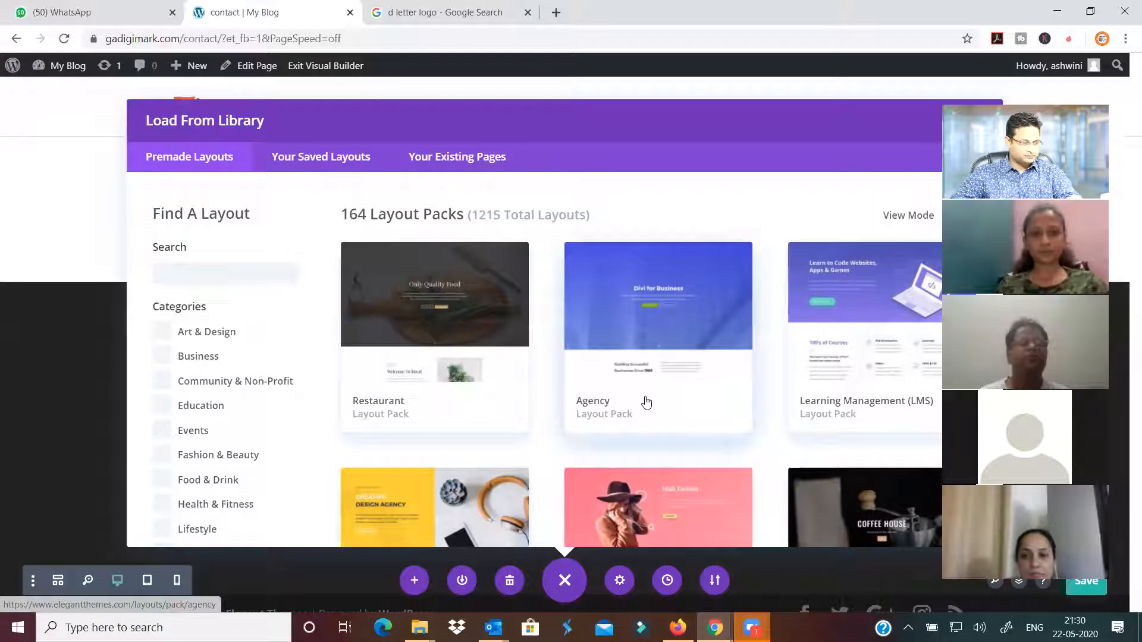
scroll(646, 403, down, 1)
scroll(647, 403, down, 7)
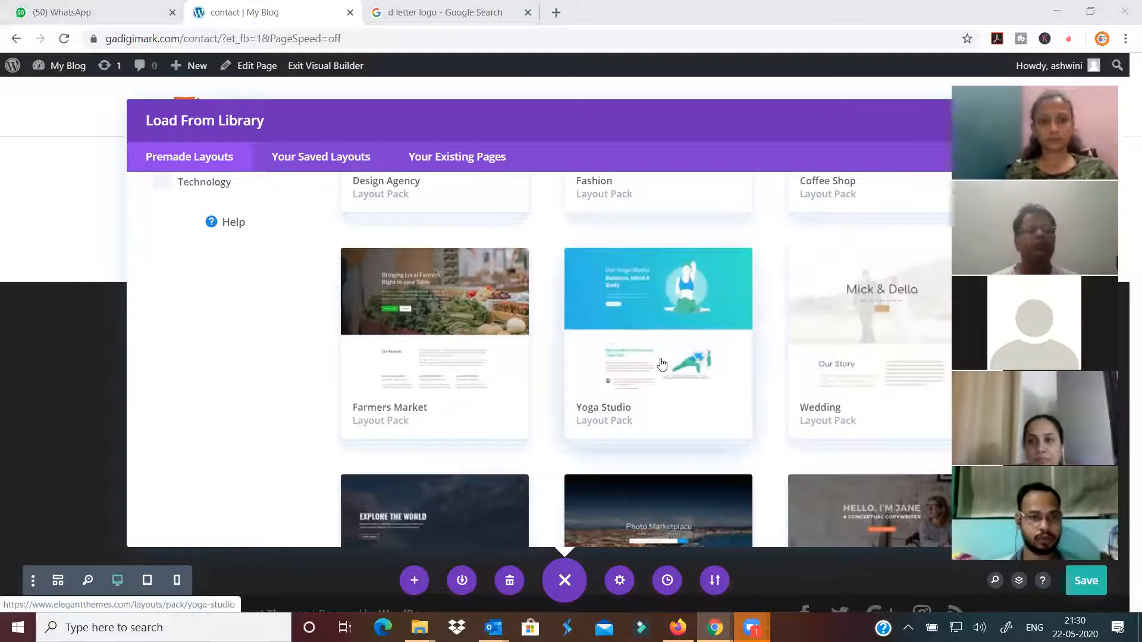
scroll(659, 363, down, 5)
scroll(662, 364, down, 5)
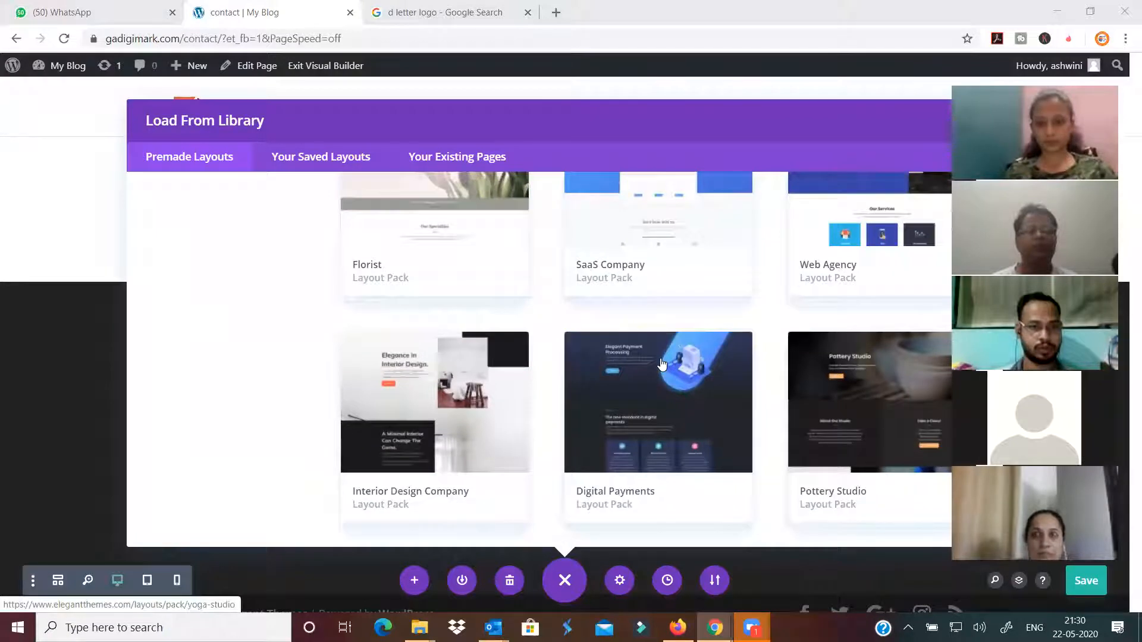
scroll(662, 364, down, 3)
scroll(661, 364, down, 10)
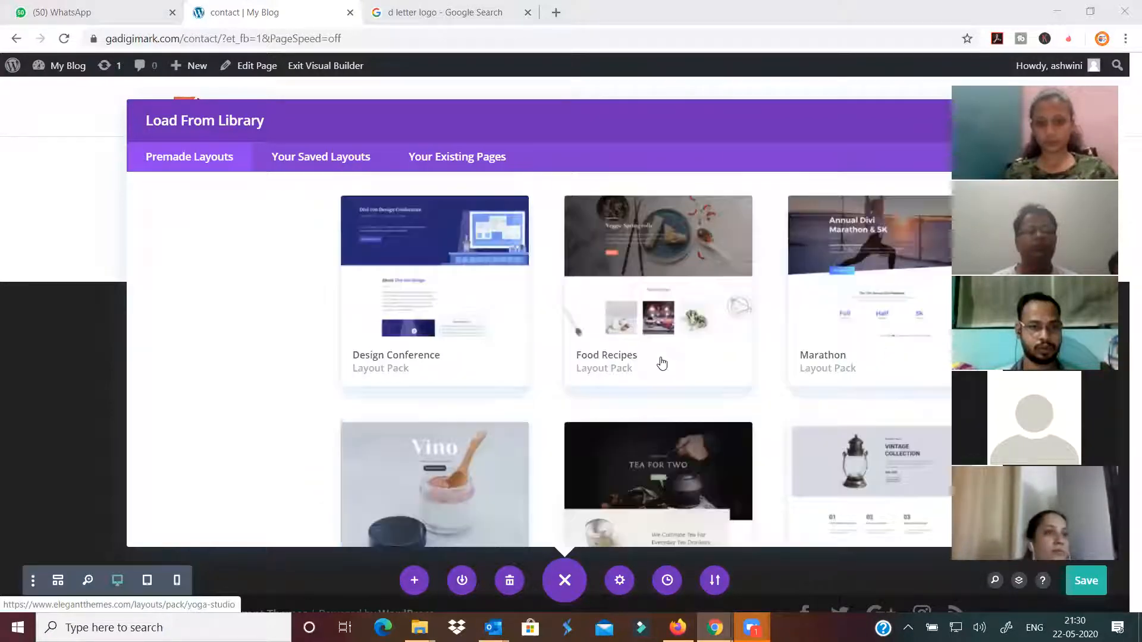
scroll(657, 381, down, 15)
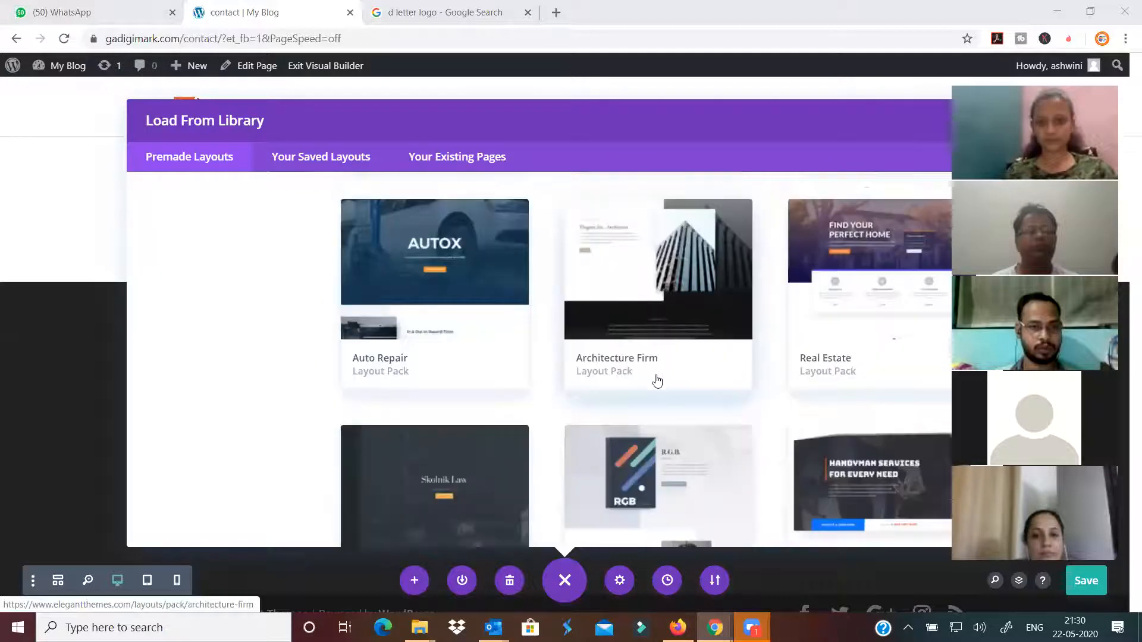
scroll(656, 380, down, 5)
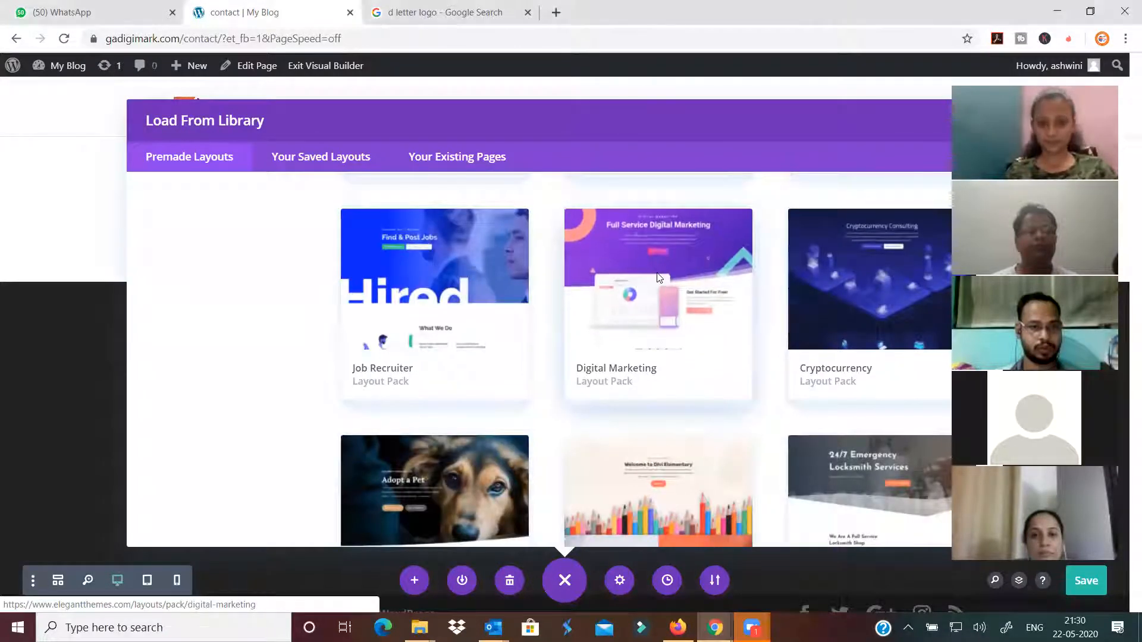
Apply the Digital Marketing pack's Contact layout to the contact page and scroll through the result
click(658, 279)
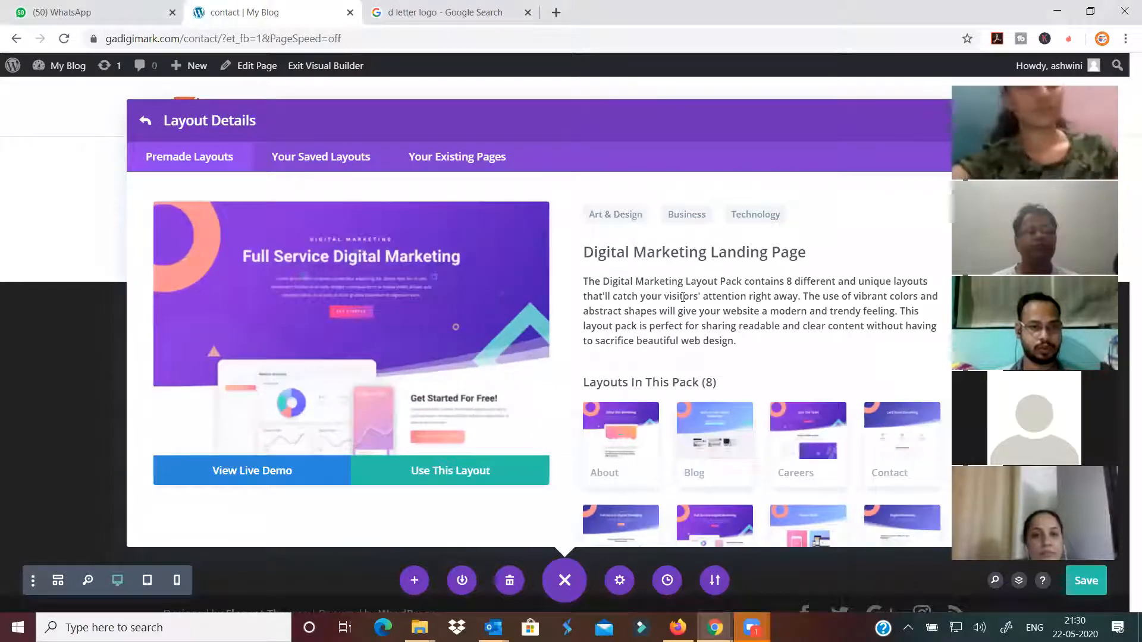
scroll(924, 387, down, 1)
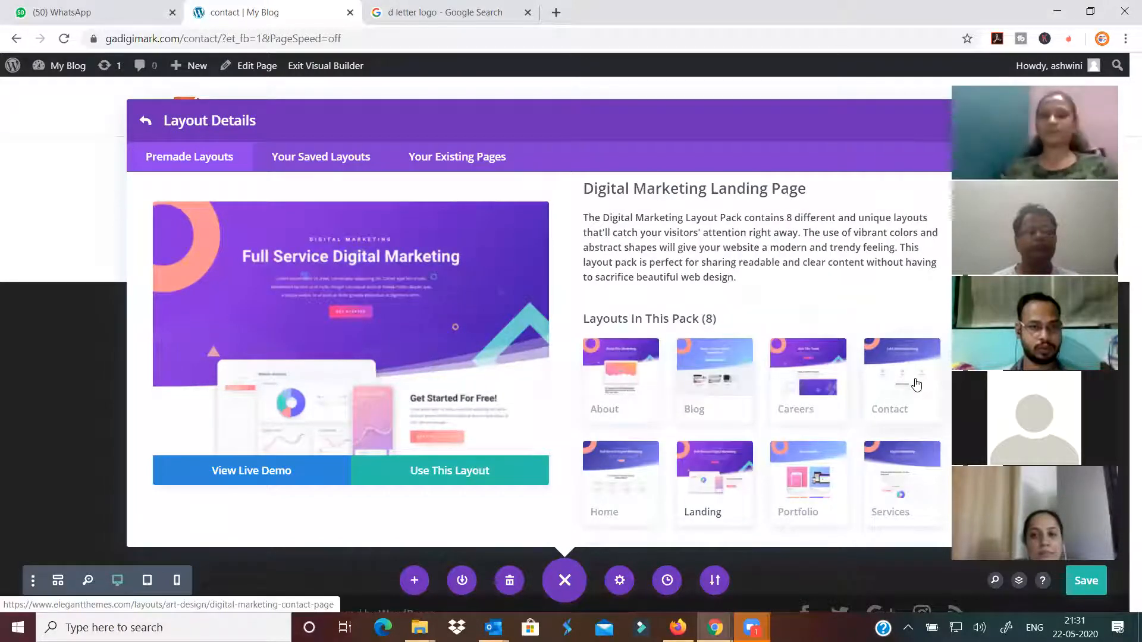
click(916, 384)
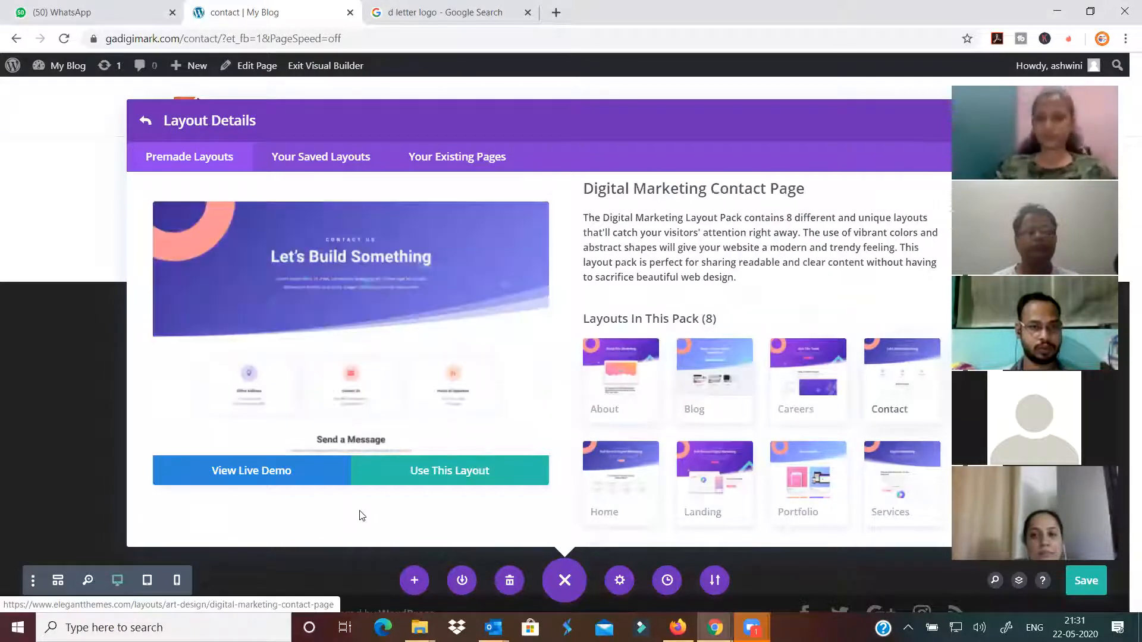
click(420, 474)
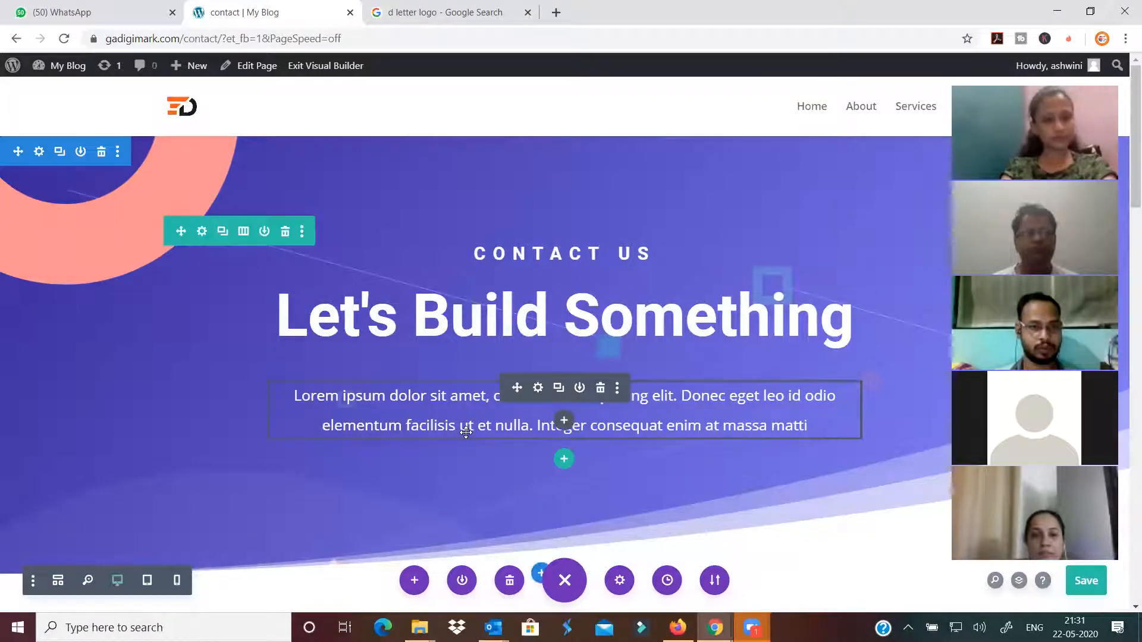
scroll(476, 387, down, 7)
scroll(592, 271, up, 4)
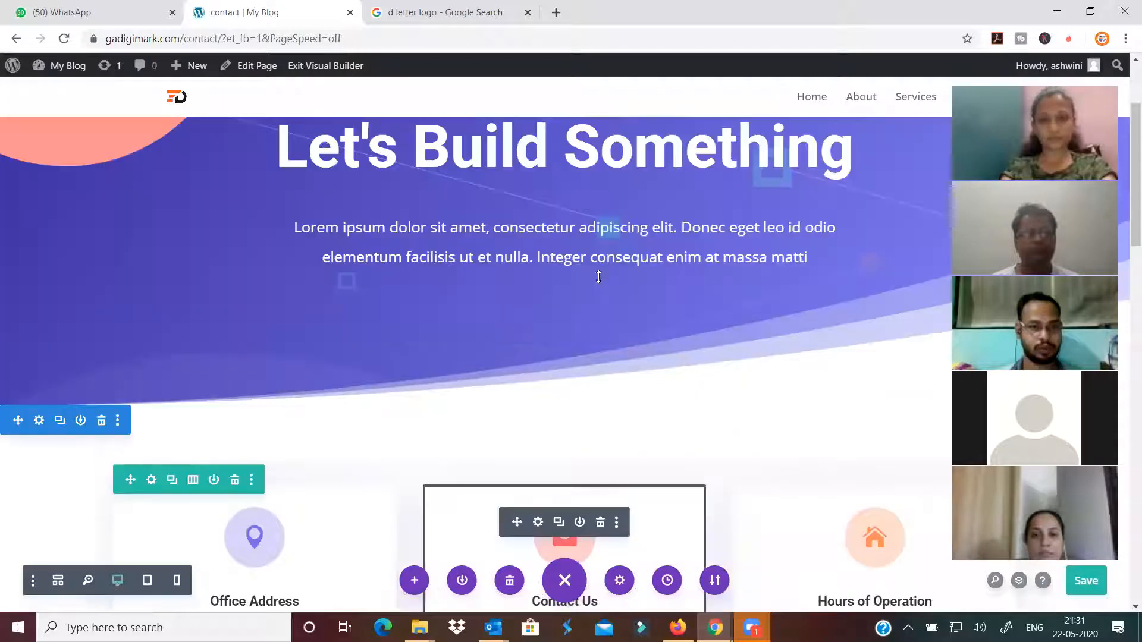
scroll(519, 295, down, 5)
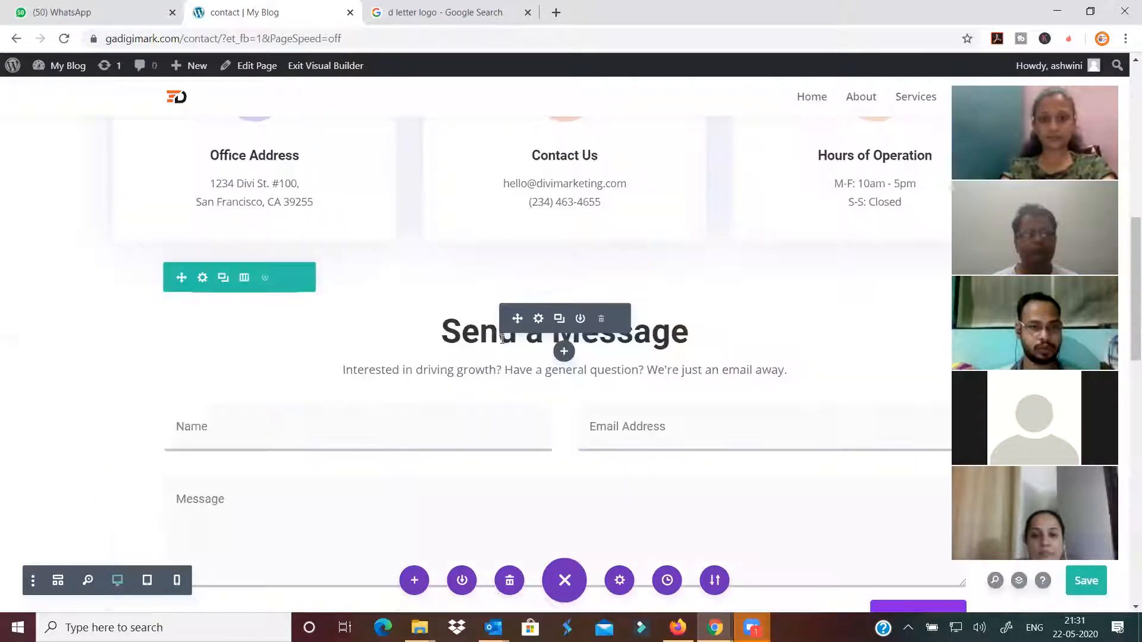
scroll(464, 330, down, 3)
scroll(527, 310, up, 1)
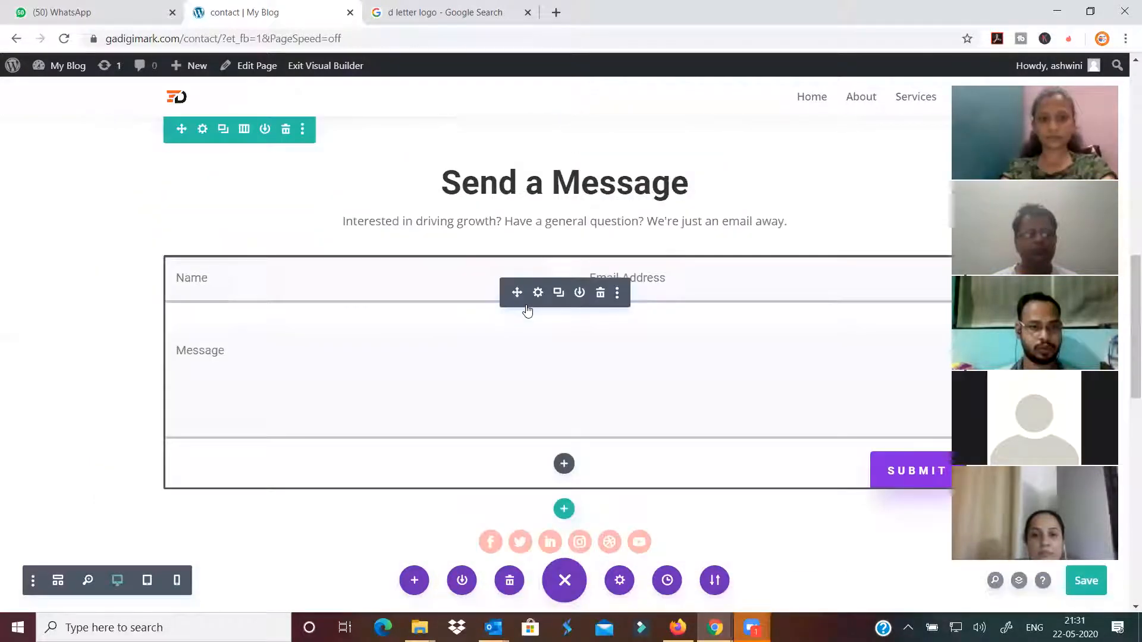
Open the contact form module's settings and browse its Advanced and Content options
click(538, 292)
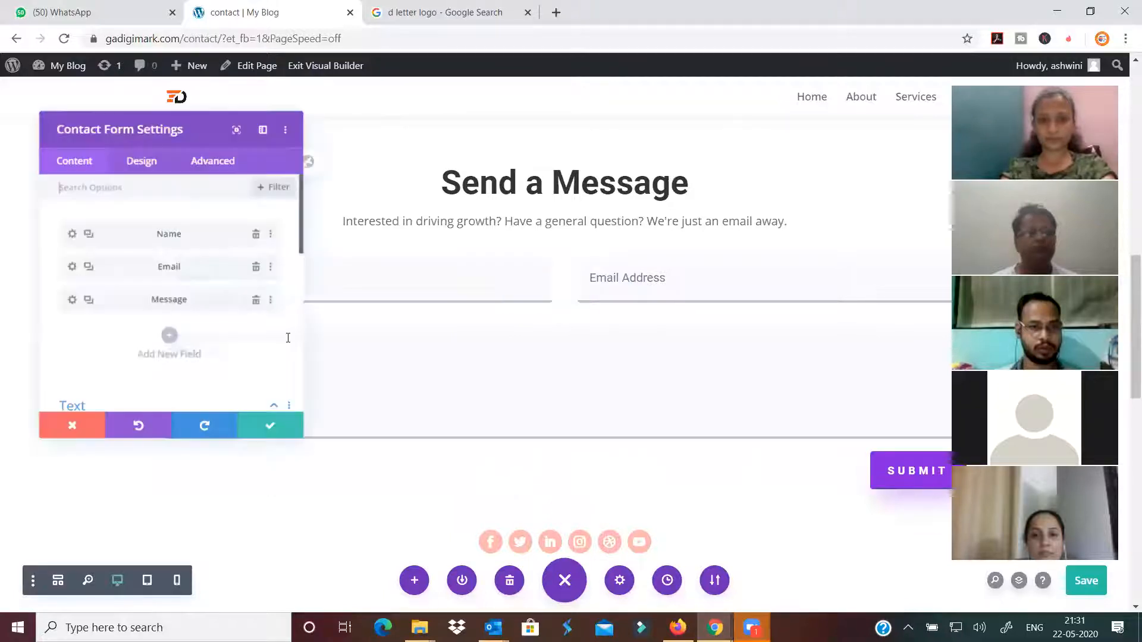
click(232, 148)
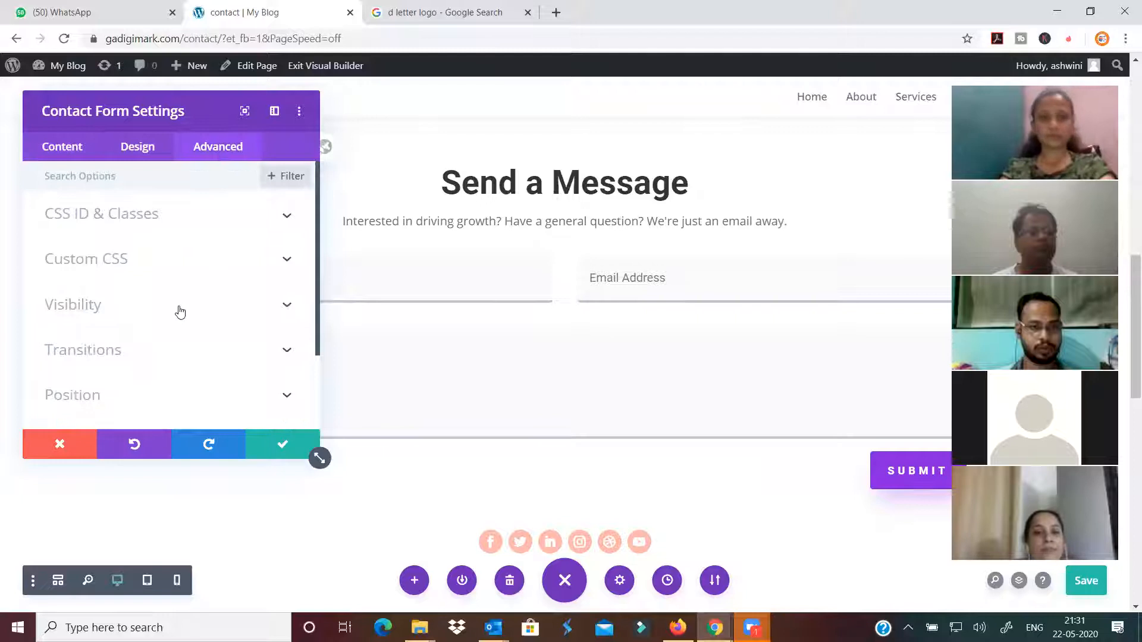
scroll(76, 157, down, 2)
click(68, 149)
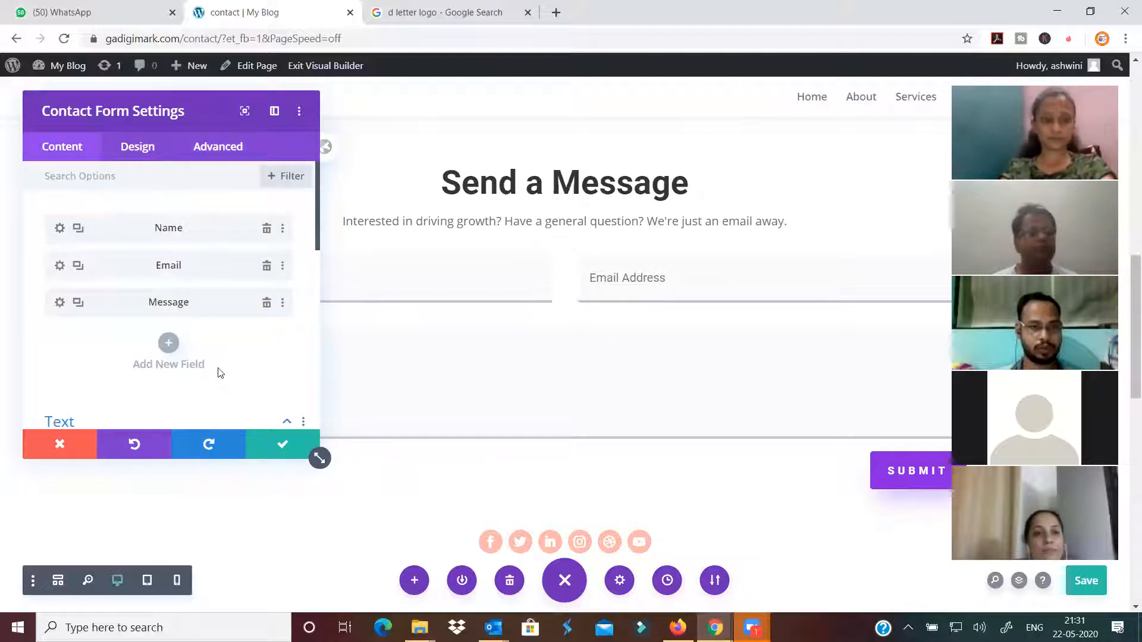
scroll(139, 340, down, 5)
scroll(139, 340, down, 3)
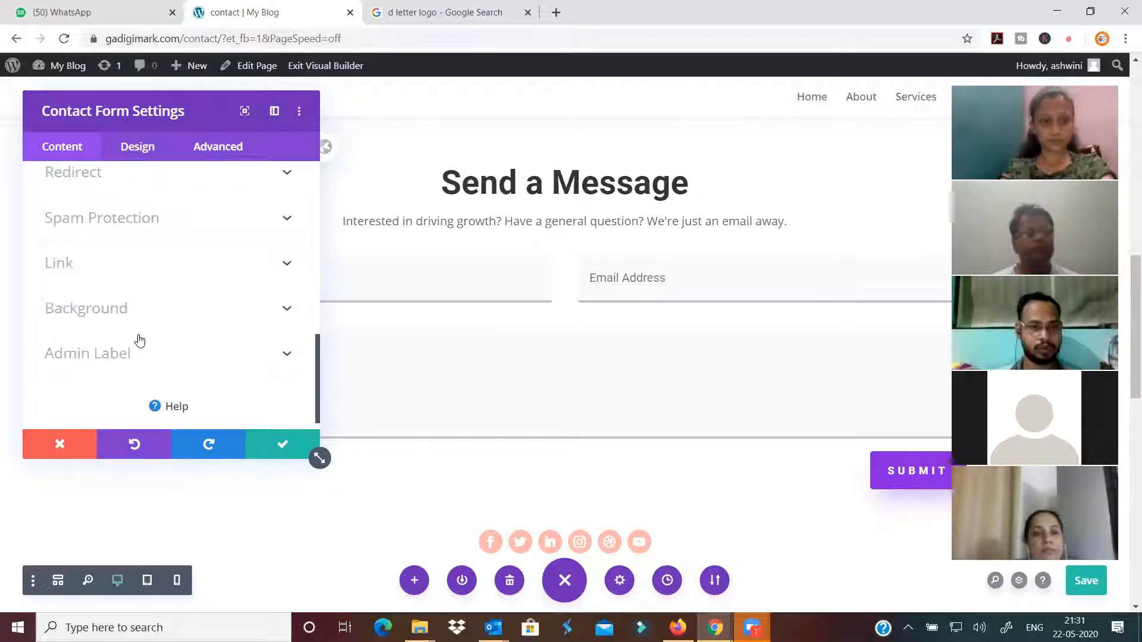
scroll(166, 205, up, 1)
Review the form's Email, Redirect and Spam Protection sections, then save the page
click(168, 235)
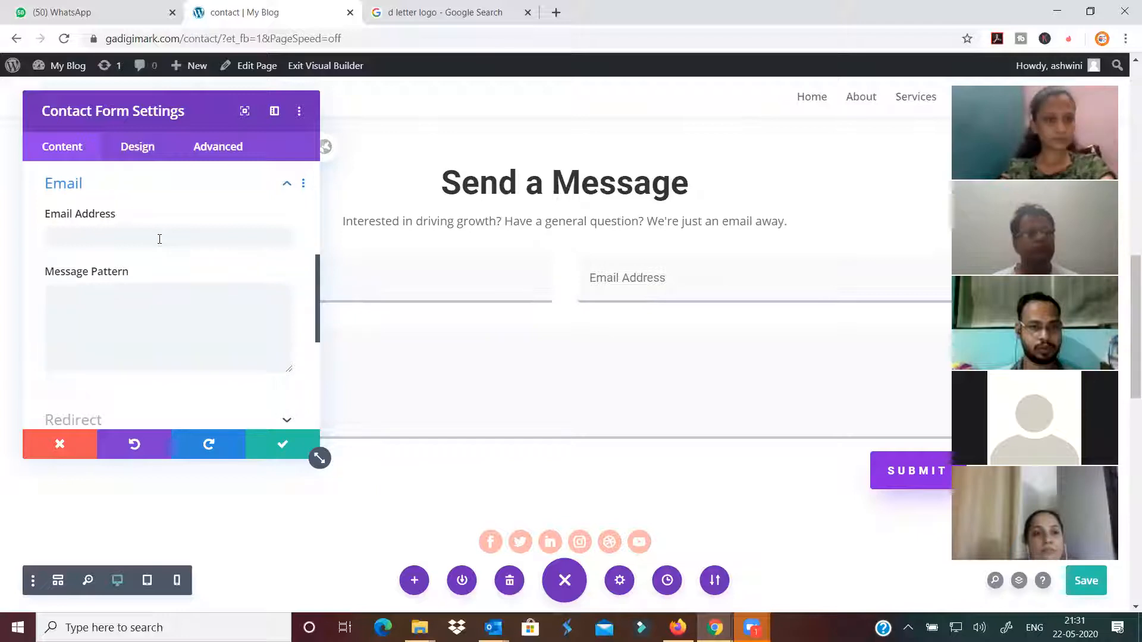
scroll(161, 234, down, 3)
click(174, 195)
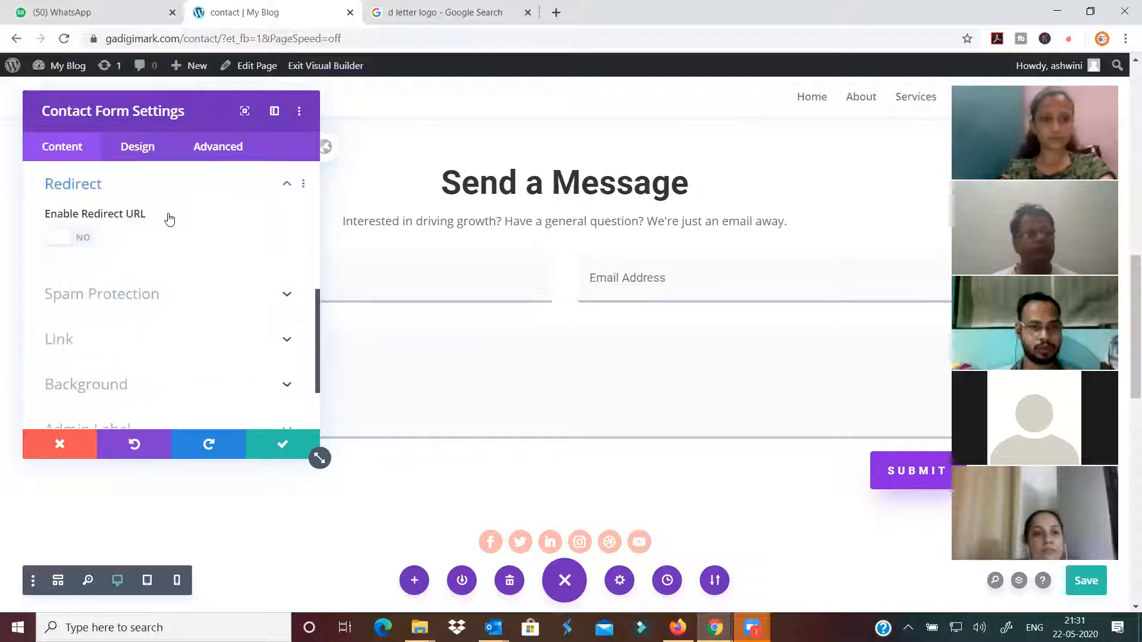
scroll(150, 256, down, 2)
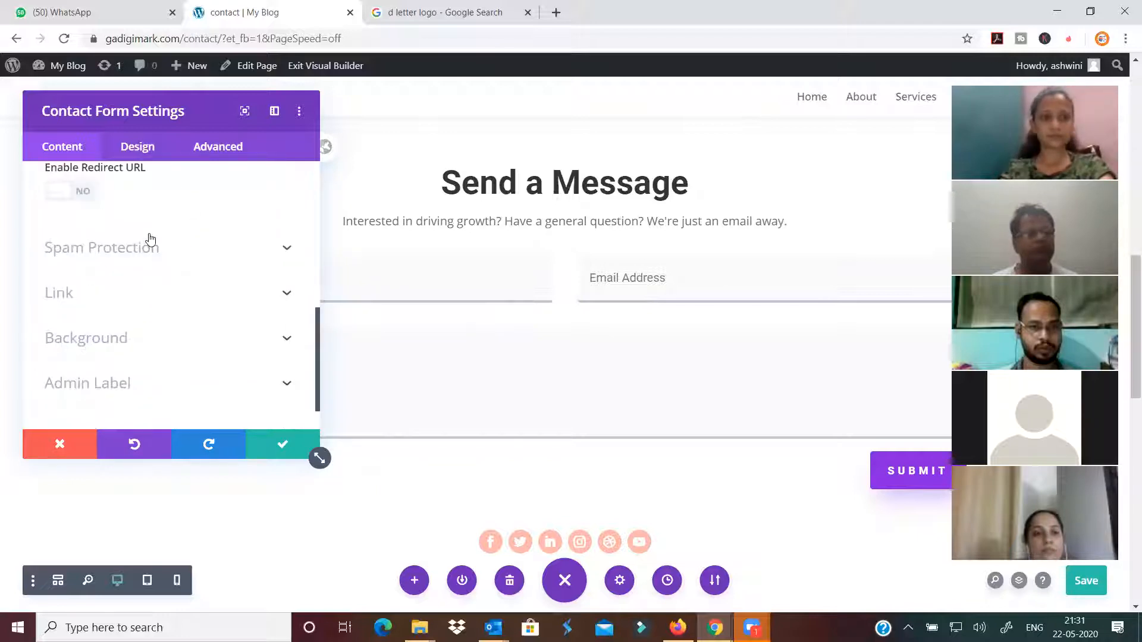
click(154, 224)
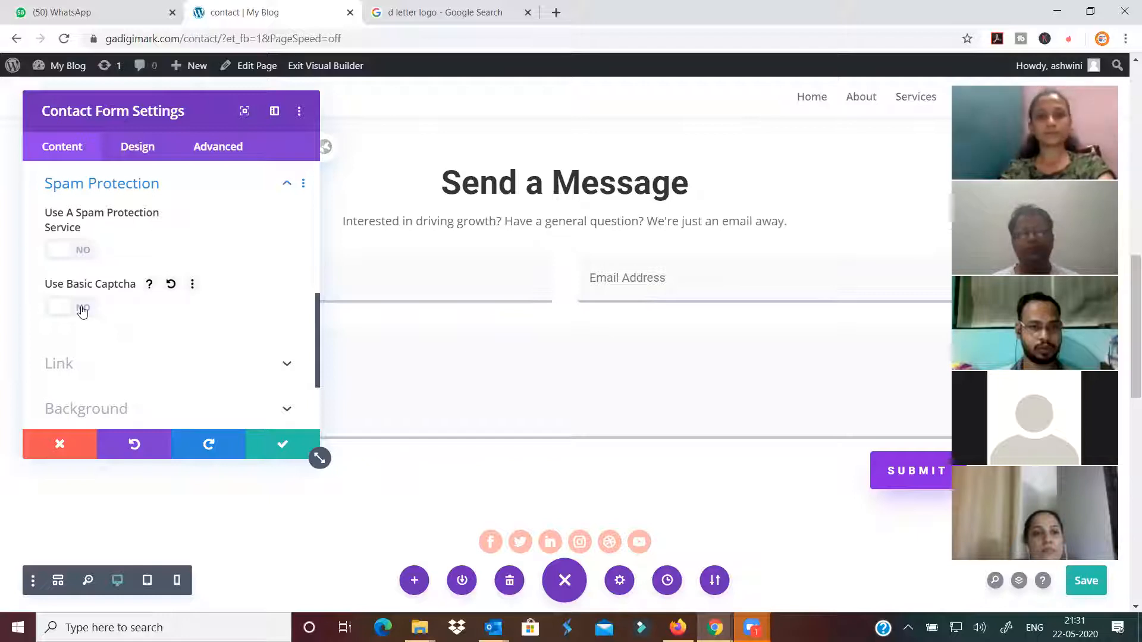
key(ctrl+s)
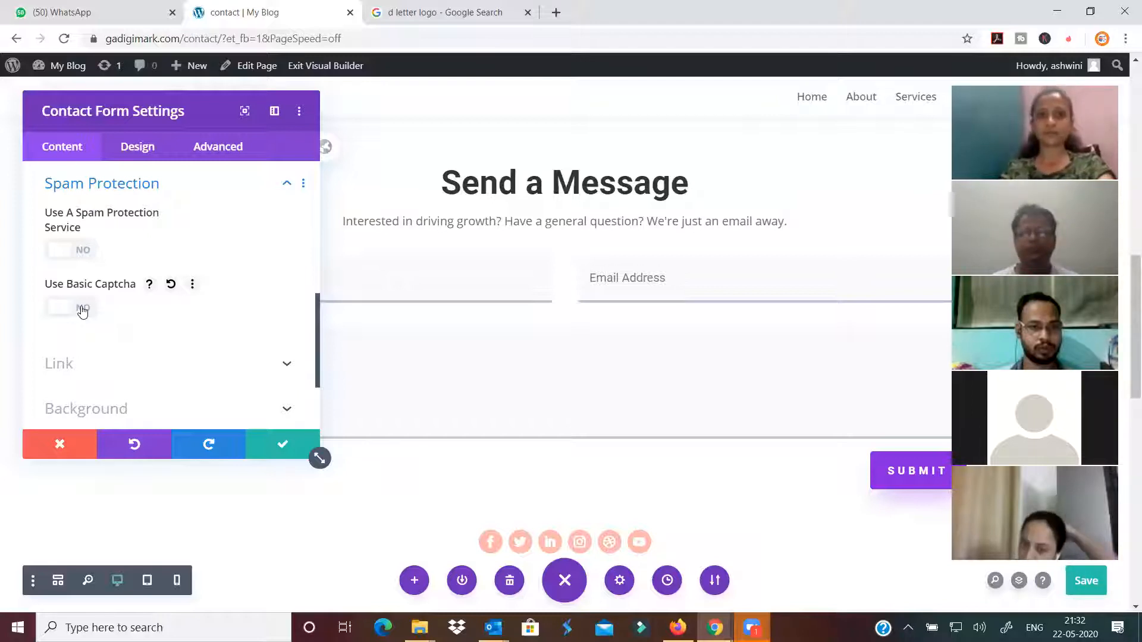
Turn on Use Basic Captcha so the form shows a 3 + 8 sum question
click(83, 310)
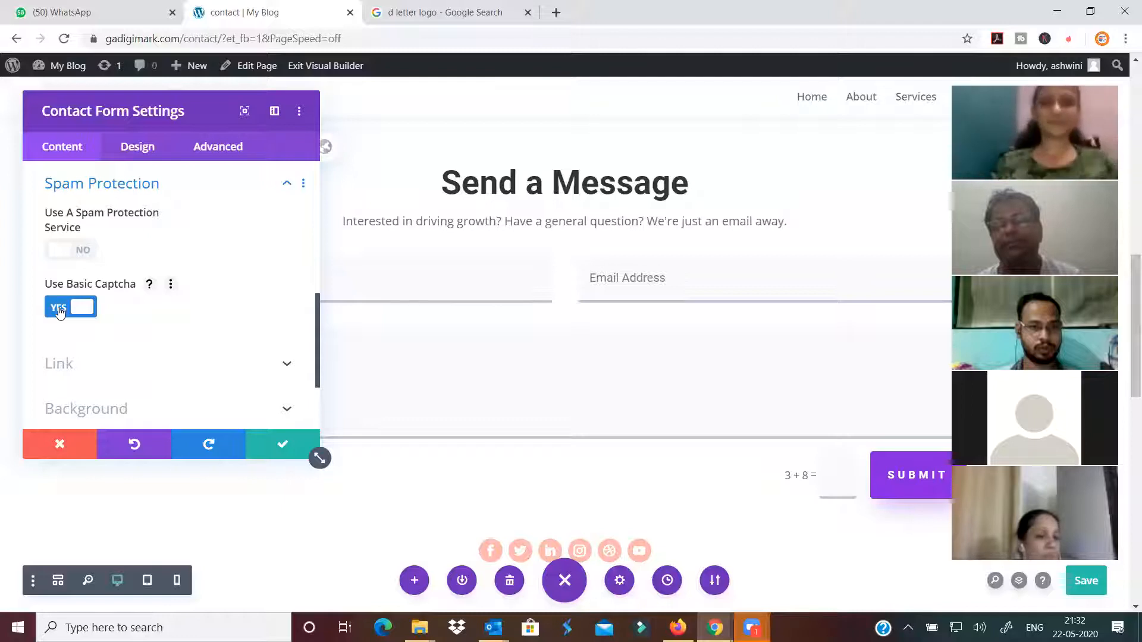
click(59, 311)
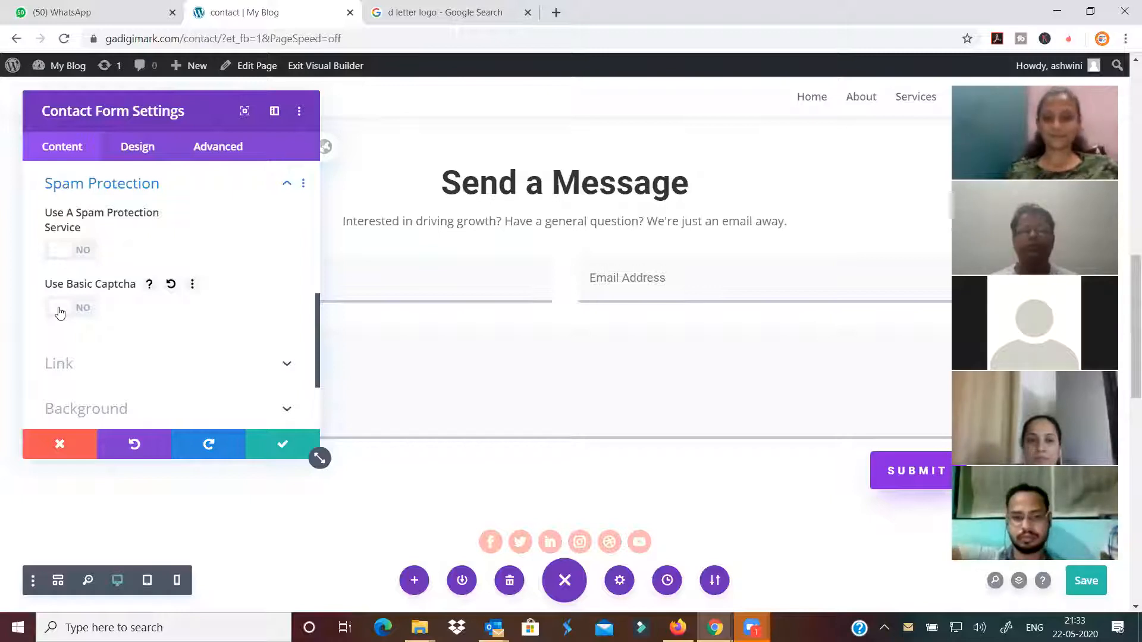
click(76, 309)
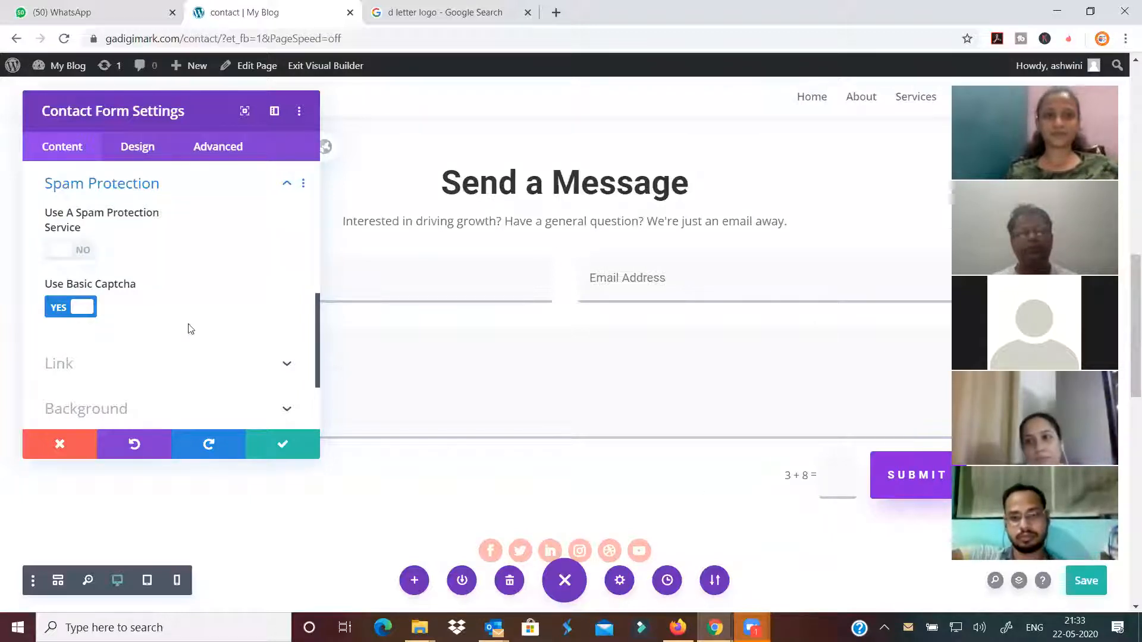
Keep Use A Spam Protection Service off and briefly check the Background options
click(84, 251)
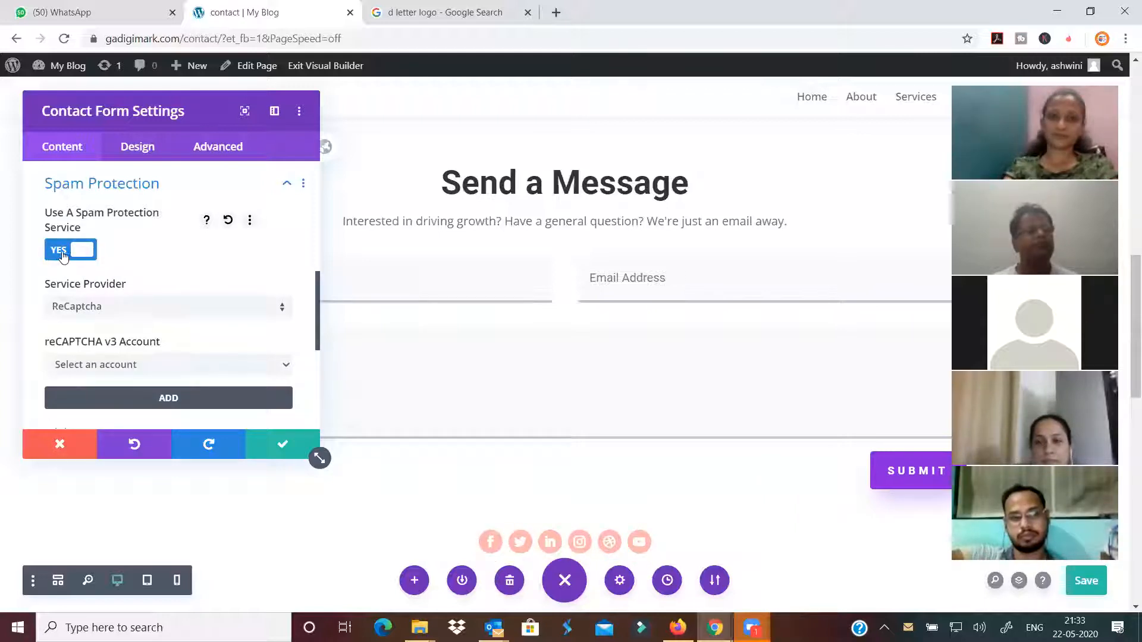
click(63, 256)
scroll(166, 298, down, 2)
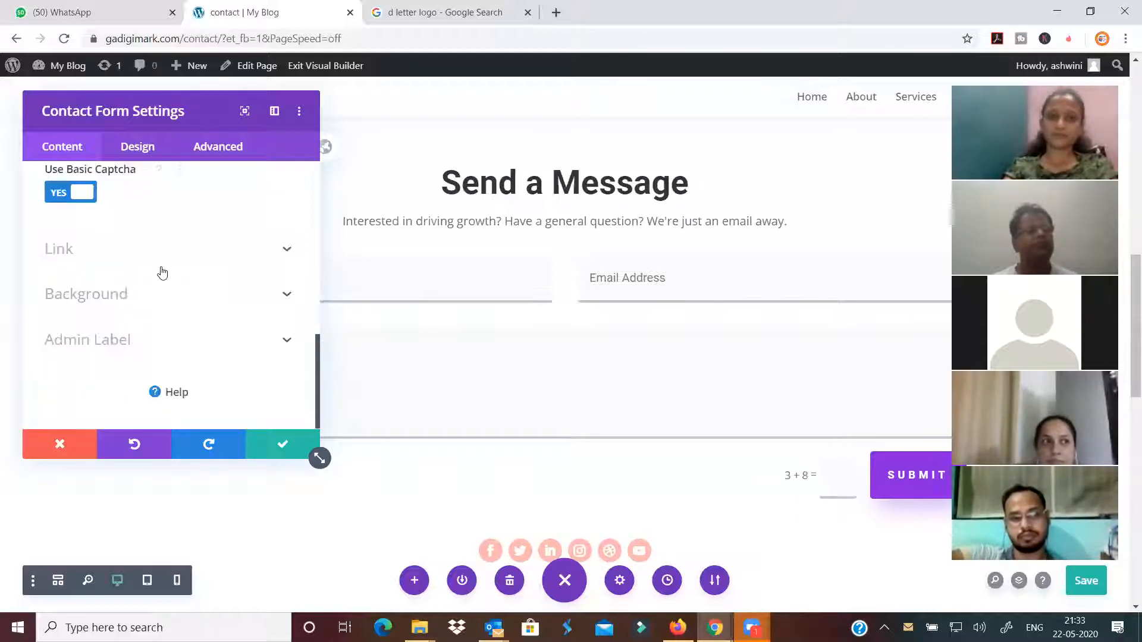
click(143, 304)
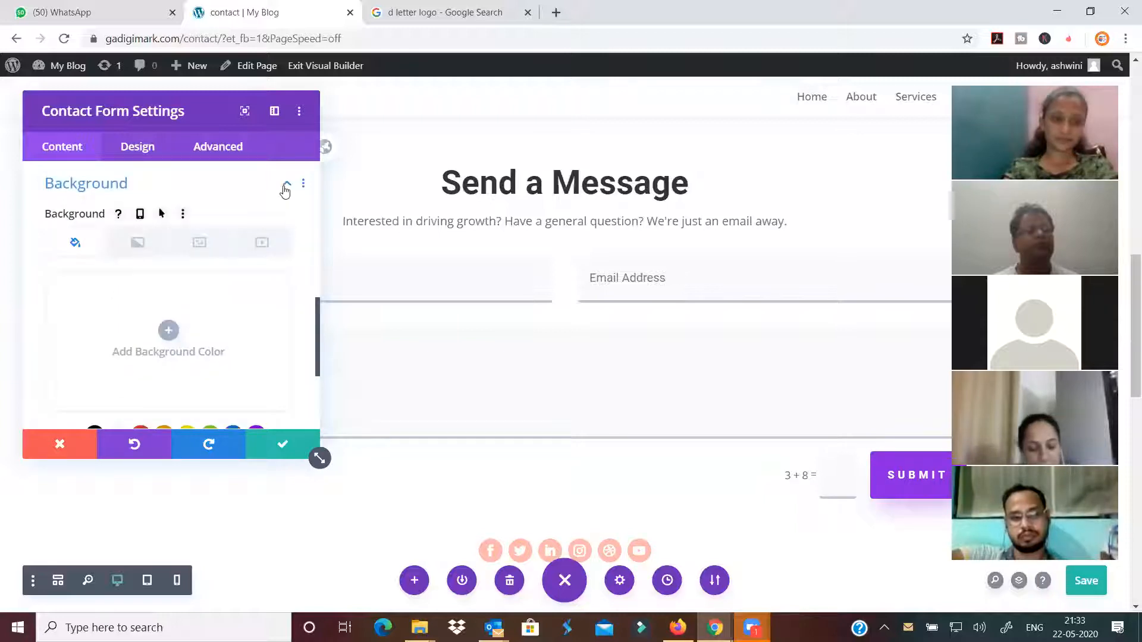
click(286, 185)
Enter the site's info address as the form's notification e-mail
scroll(138, 301, up, 4)
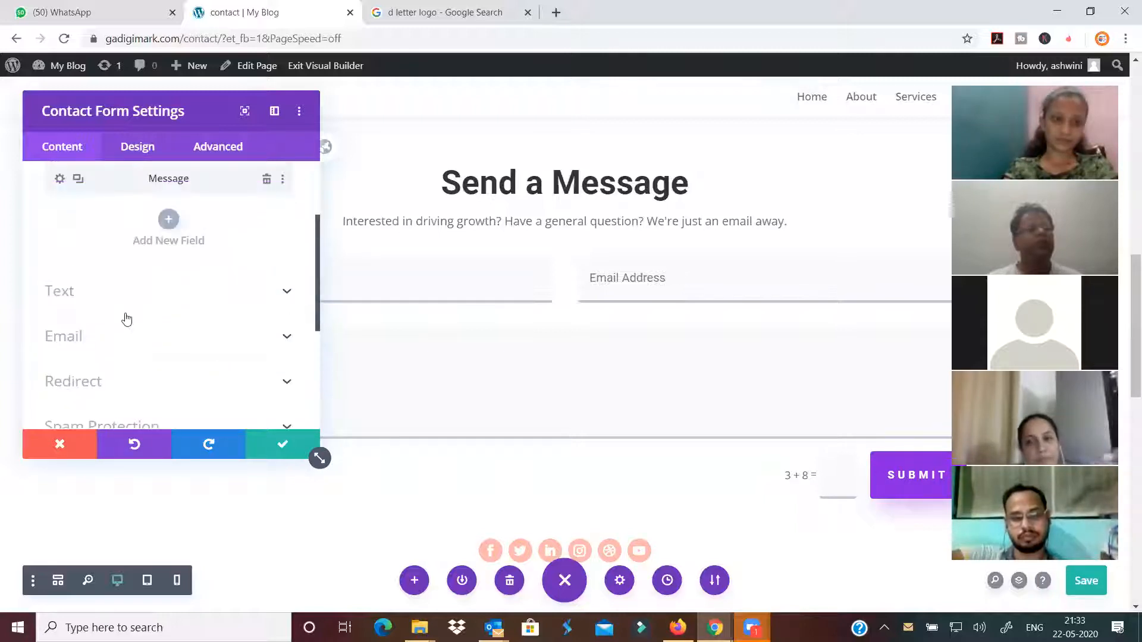
click(122, 337)
click(134, 241)
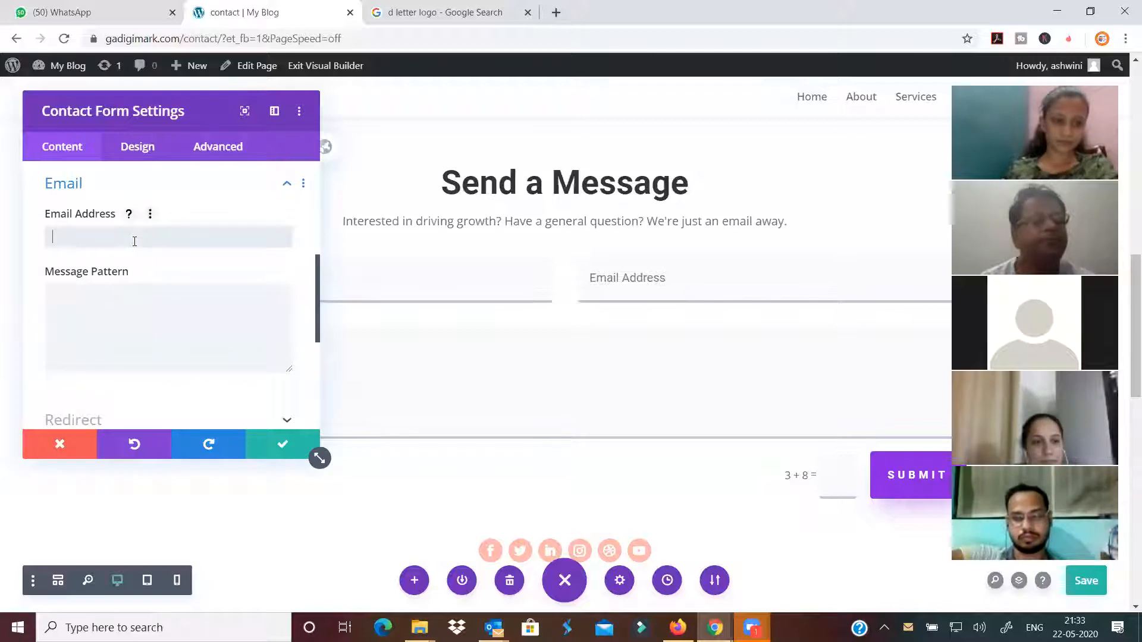
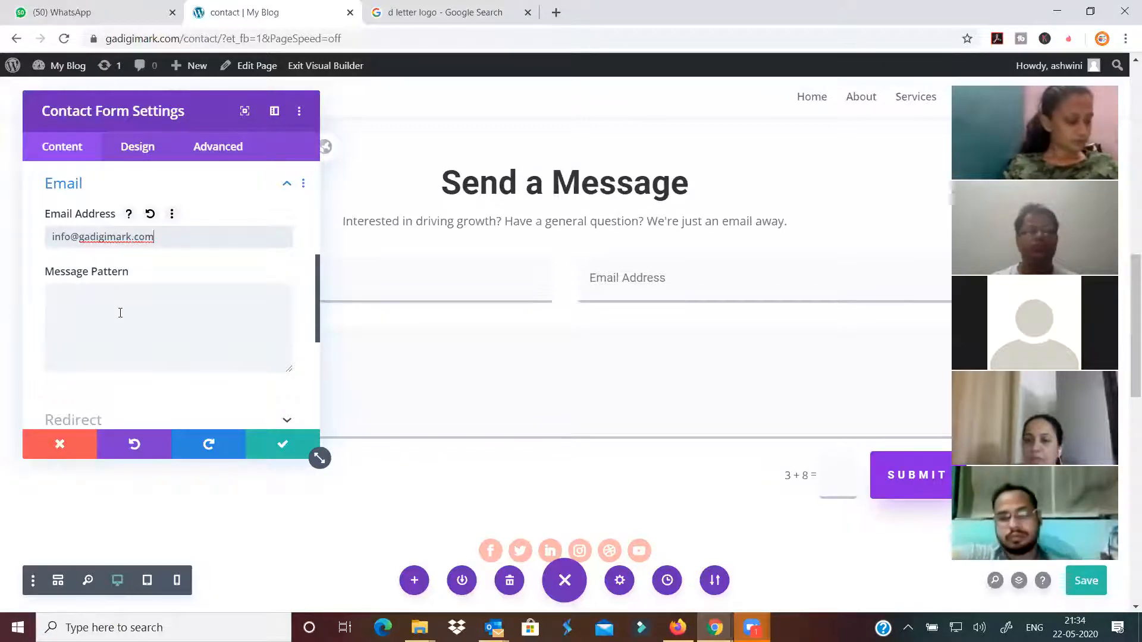
click(121, 313)
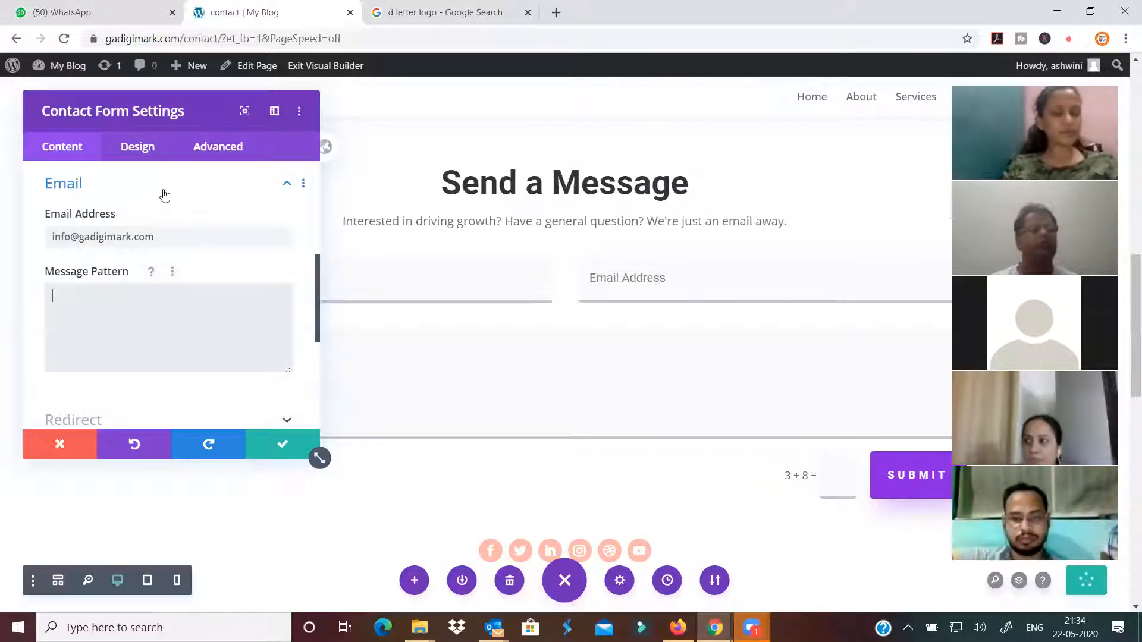
Collapse the Email section and save and close the contact form settings
scroll(231, 219, up, 1)
scroll(232, 218, up, 4)
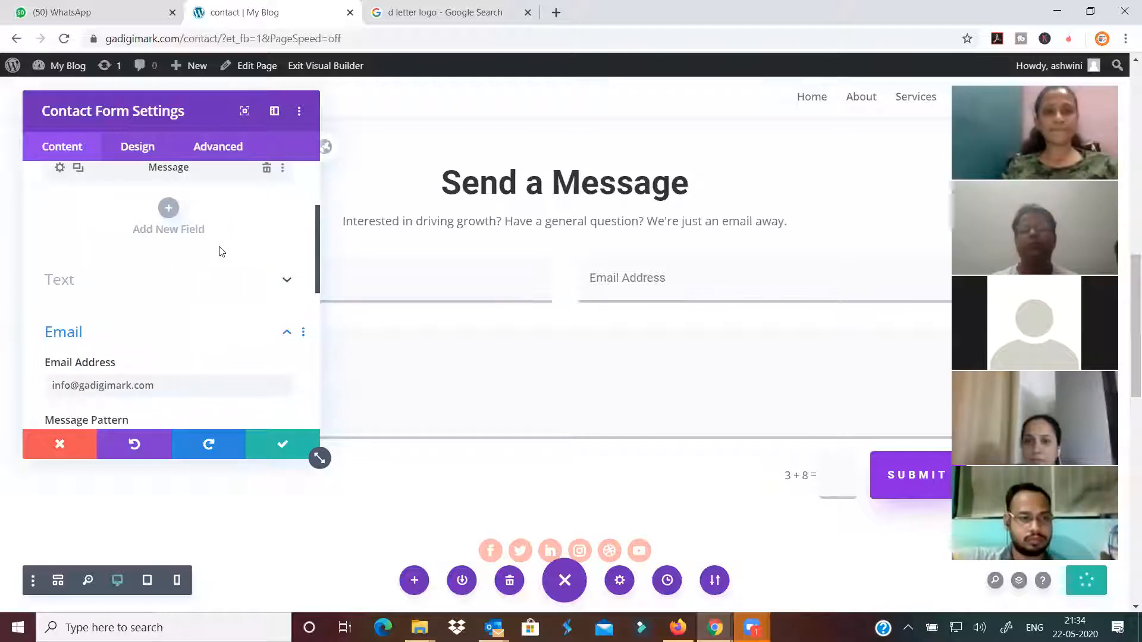
click(274, 334)
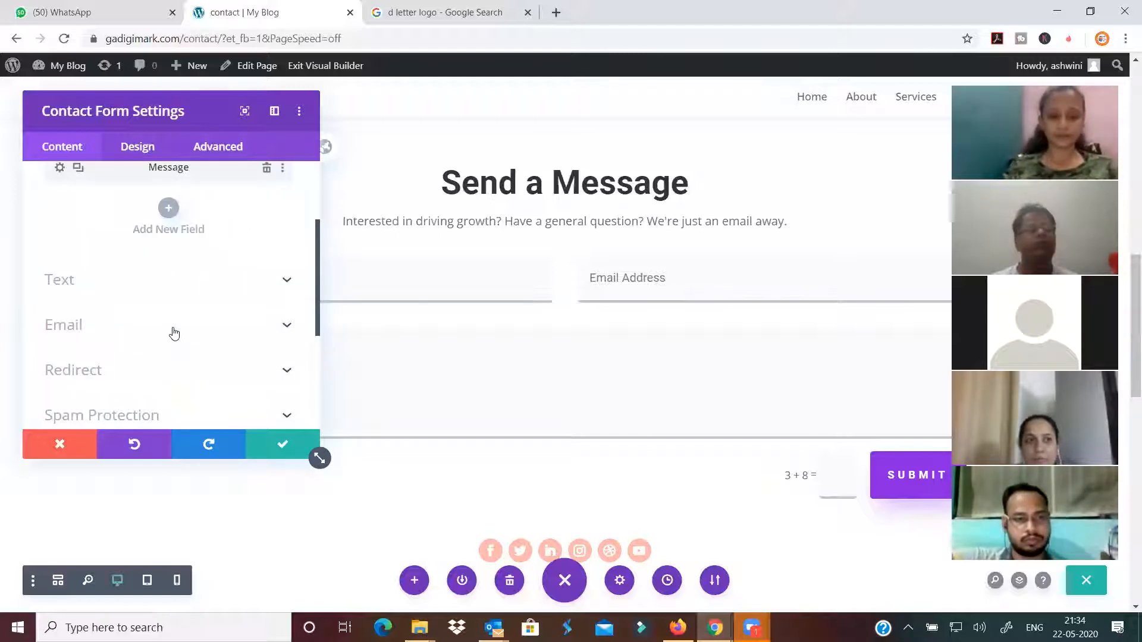
scroll(172, 332, down, 5)
click(280, 445)
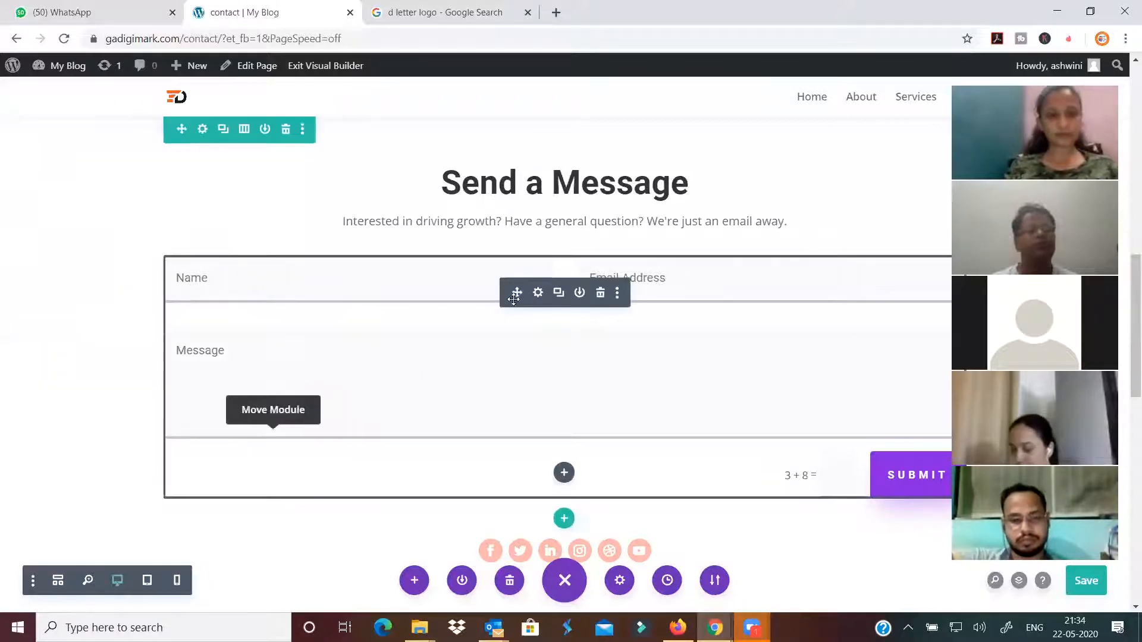
Reopen the contact form settings and review the Captcha Text design options
click(538, 292)
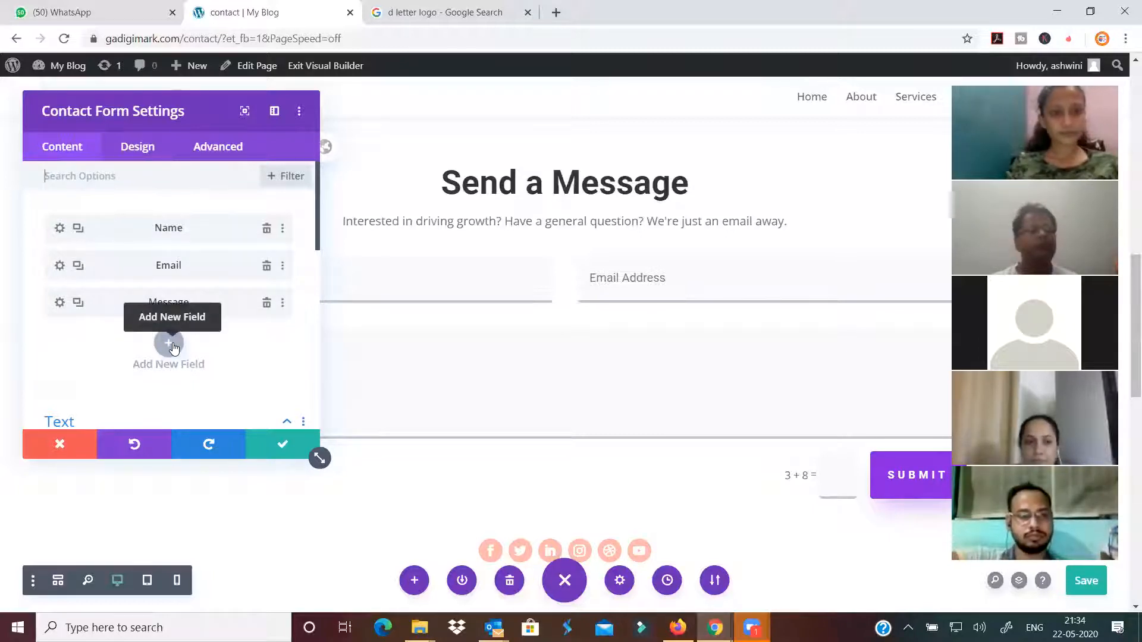
click(143, 147)
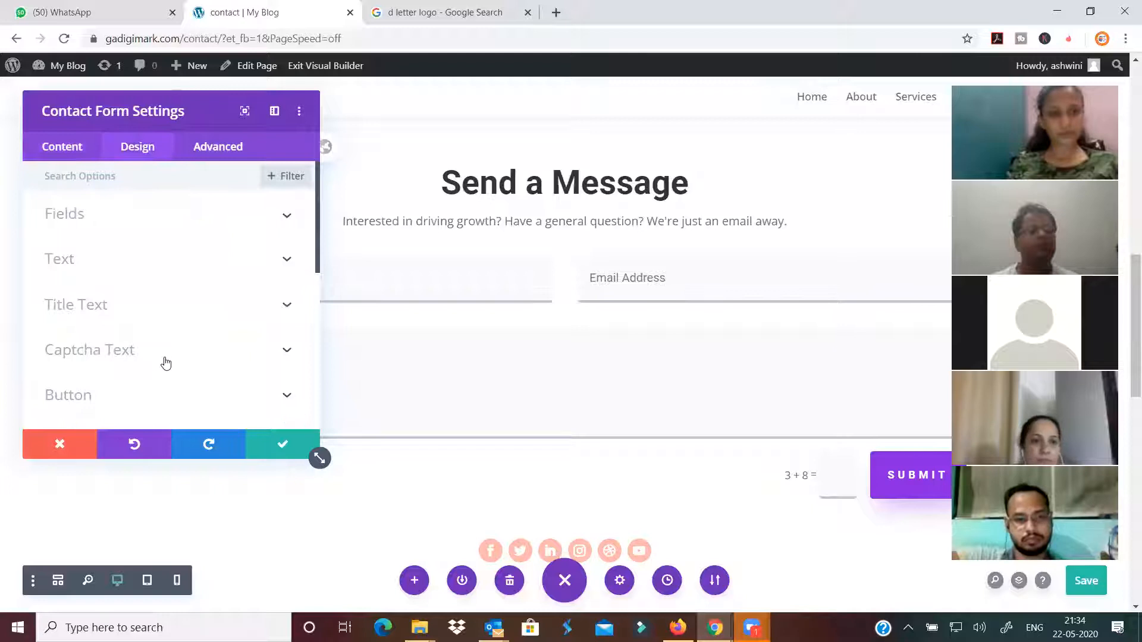
scroll(162, 348, down, 3)
click(140, 209)
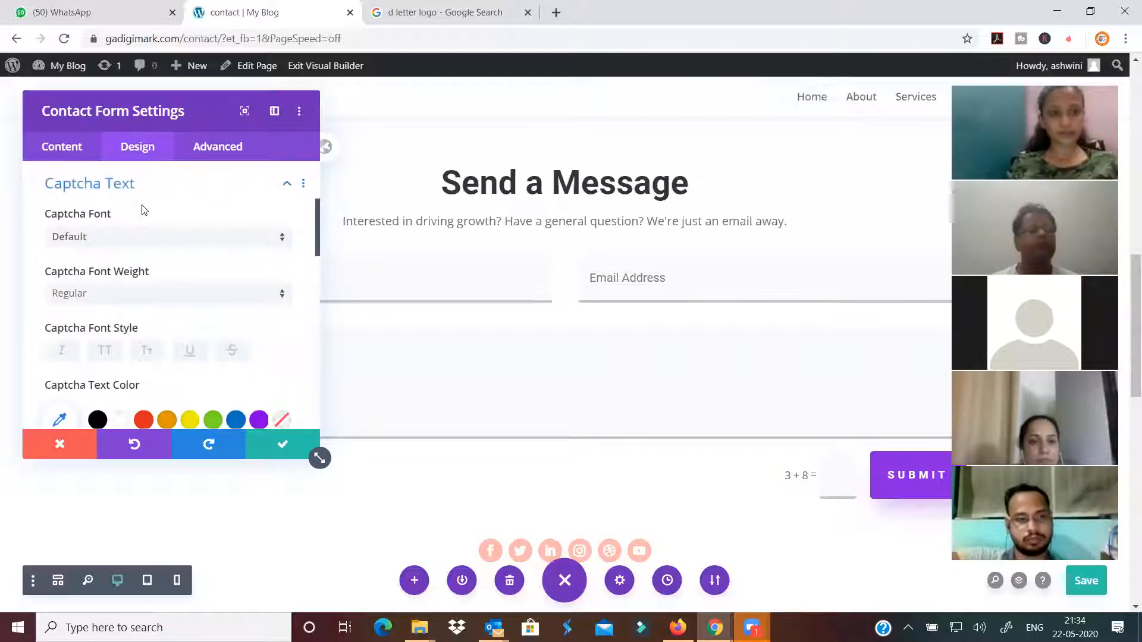
scroll(184, 263, down, 3)
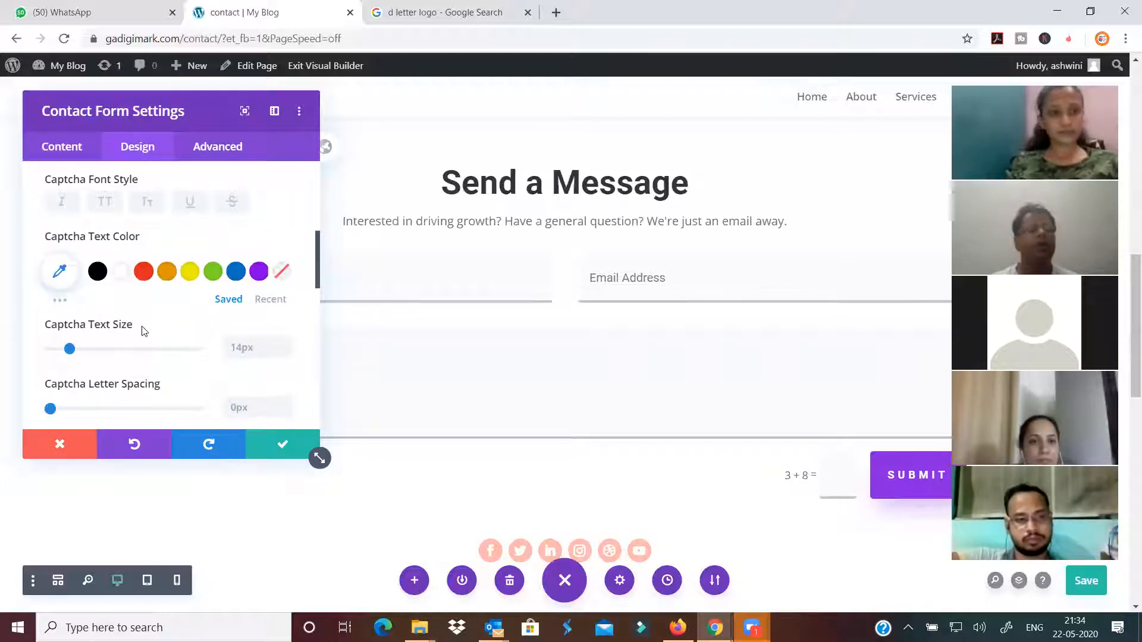
scroll(147, 339, down, 1)
scroll(147, 353, down, 1)
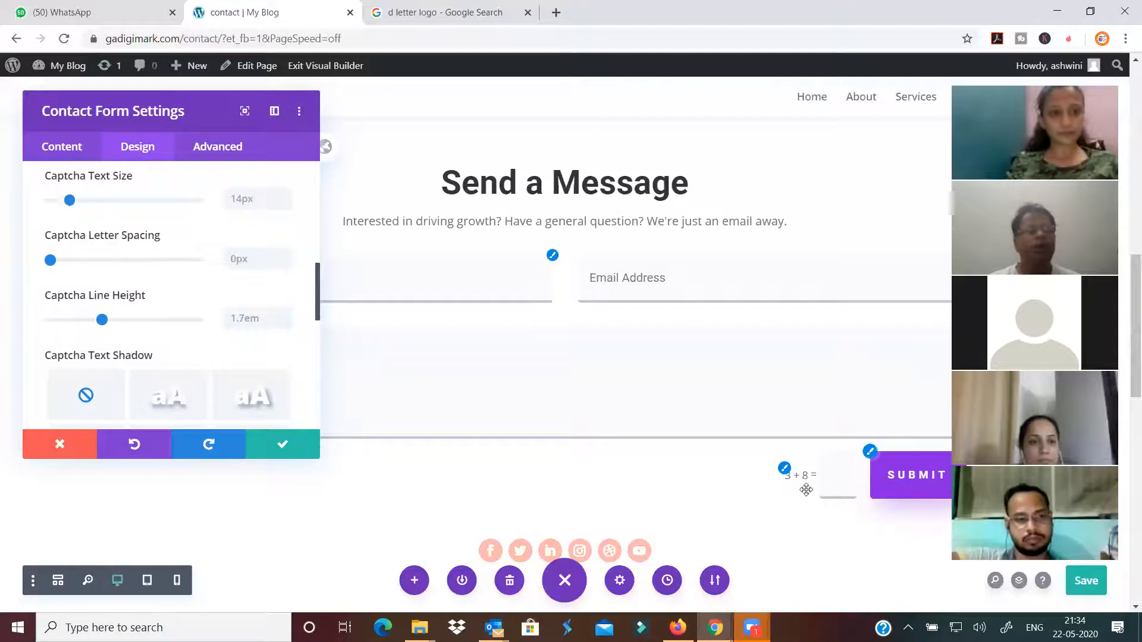
scroll(193, 369, down, 1)
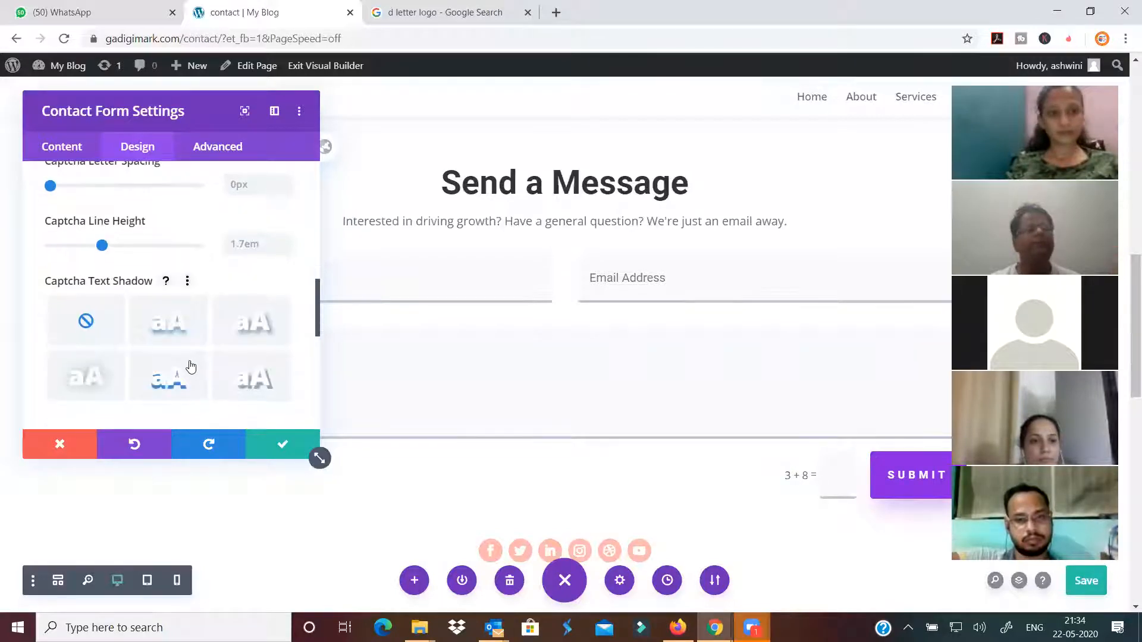
scroll(186, 364, down, 1)
scroll(183, 342, up, 5)
scroll(182, 341, up, 3)
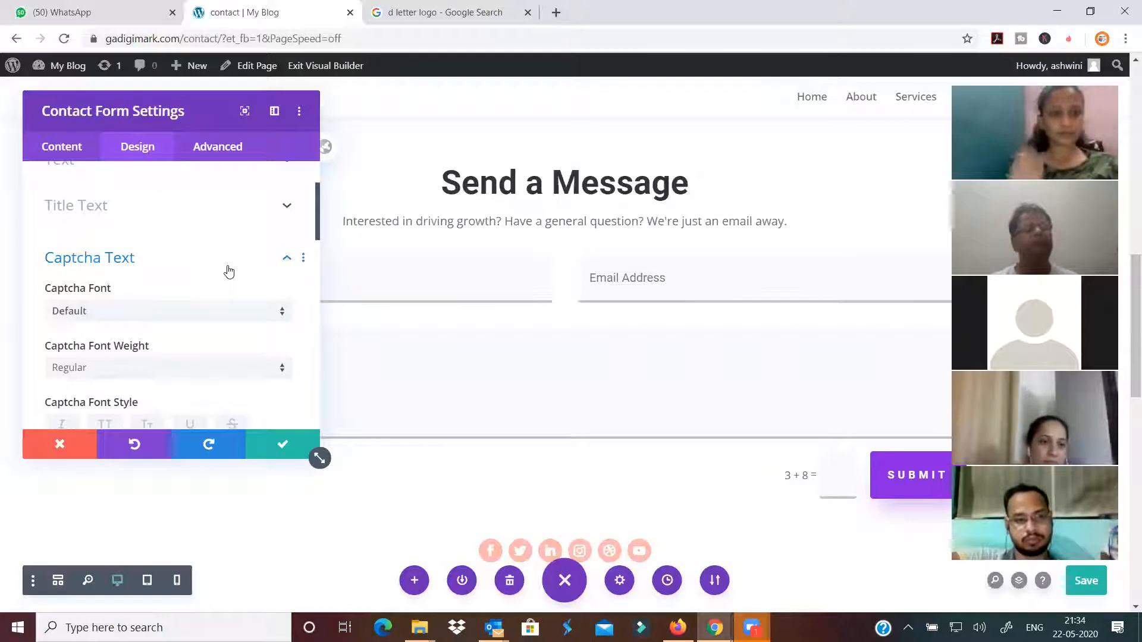
click(273, 263)
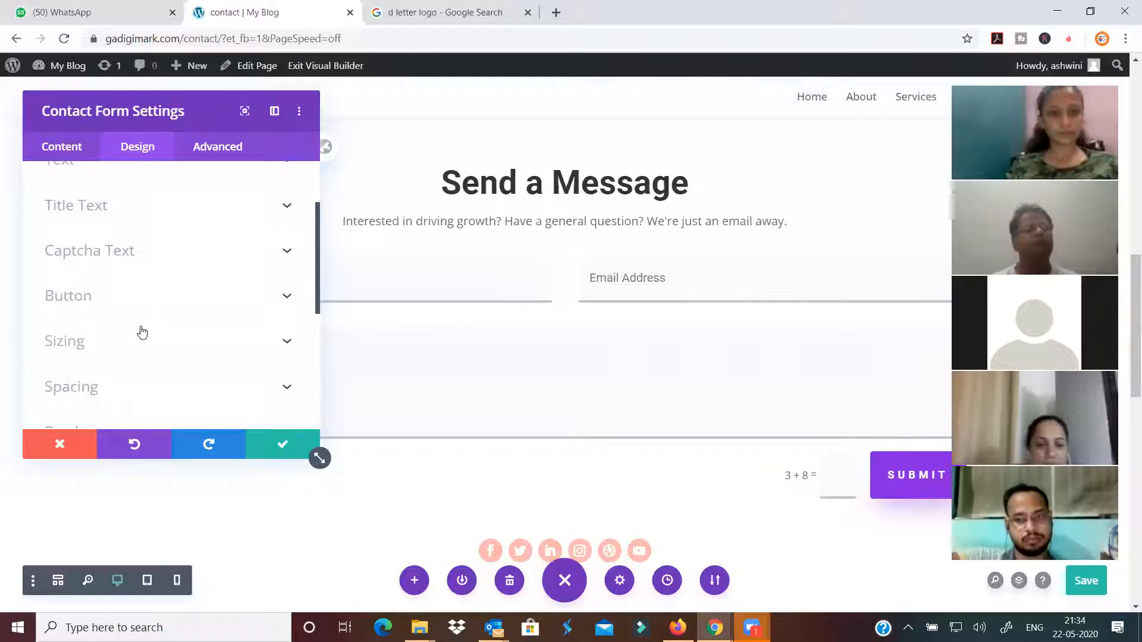
scroll(140, 330, down, 2)
Give the form fields the soft all-around Box Shadow preset and save the settings
click(135, 331)
click(139, 255)
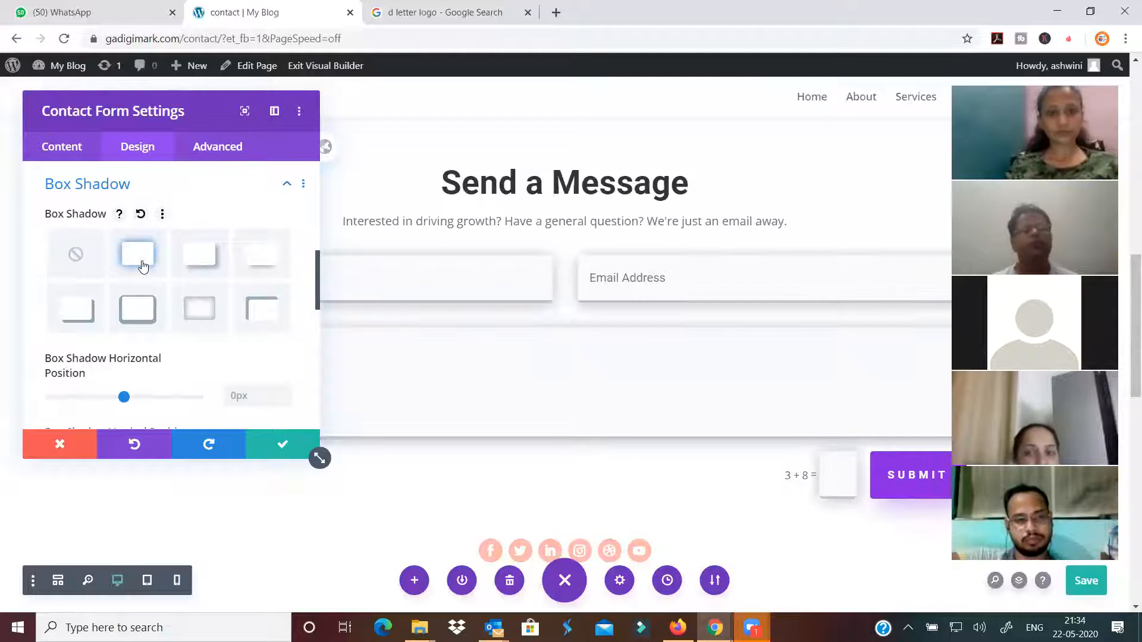
click(198, 262)
click(257, 265)
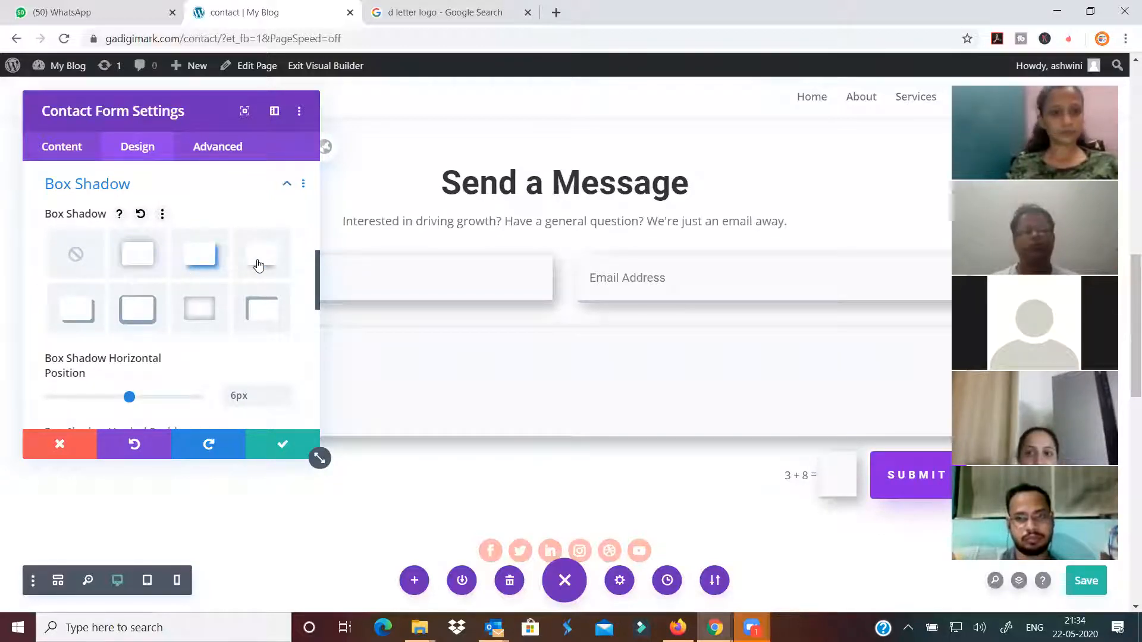
click(138, 255)
click(282, 444)
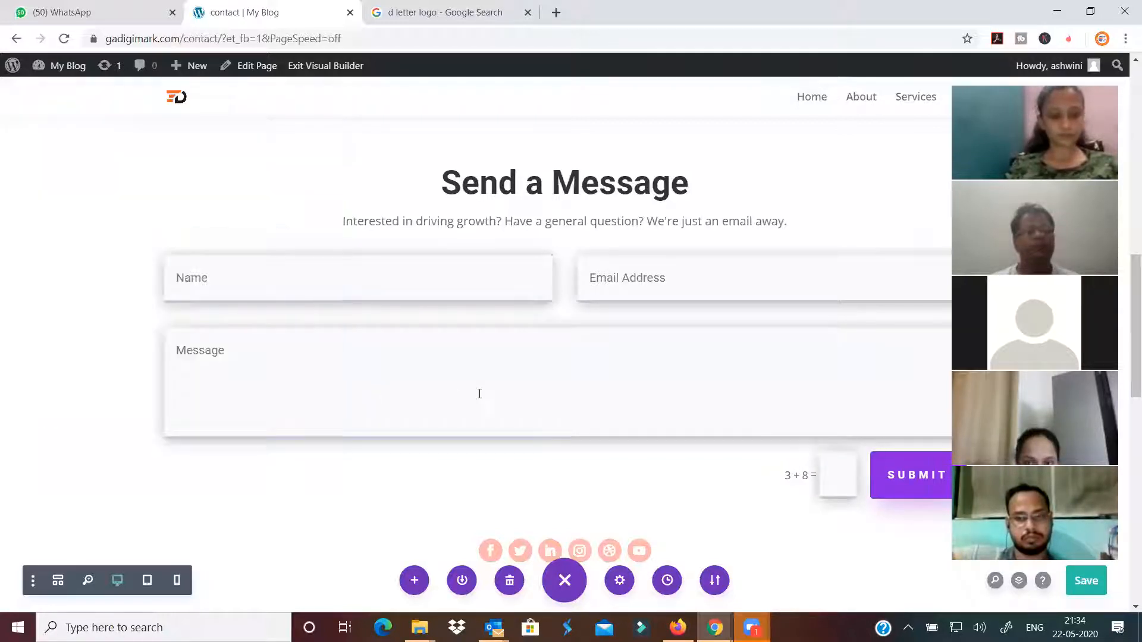
scroll(479, 394, up, 7)
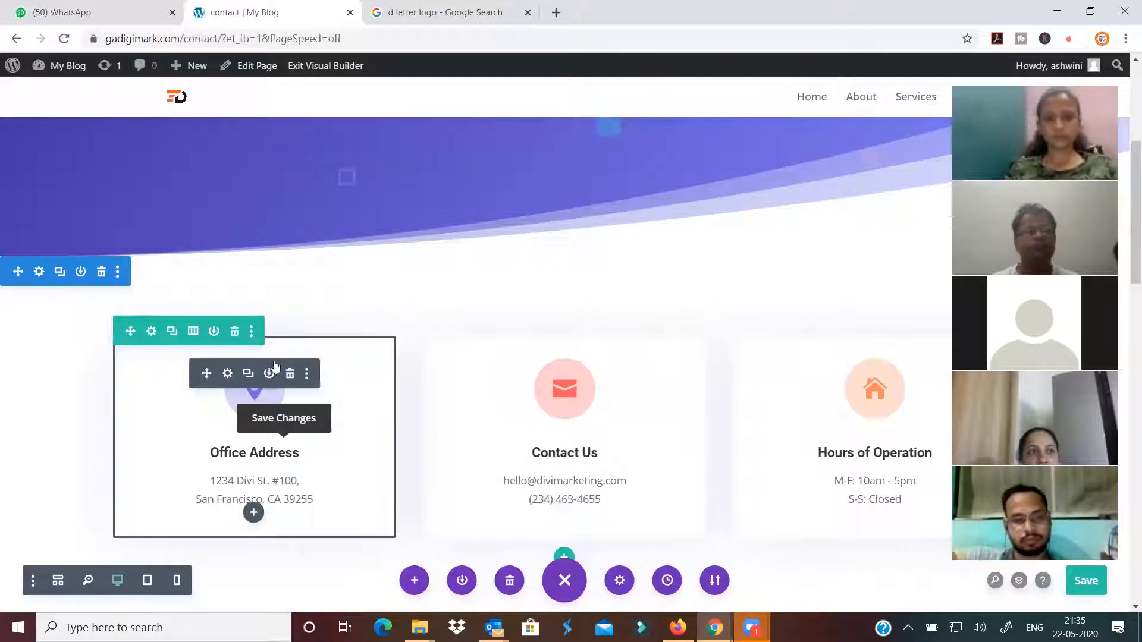
Set the Office Address card's entrance animation to Slide after trying Fade and Flip
click(228, 375)
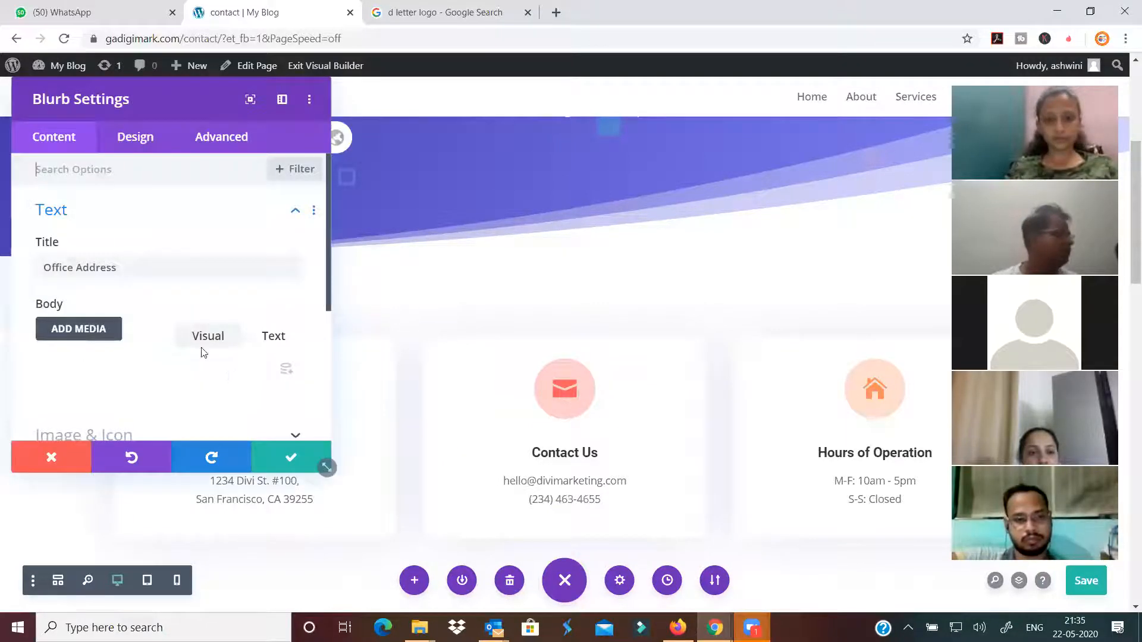
click(128, 155)
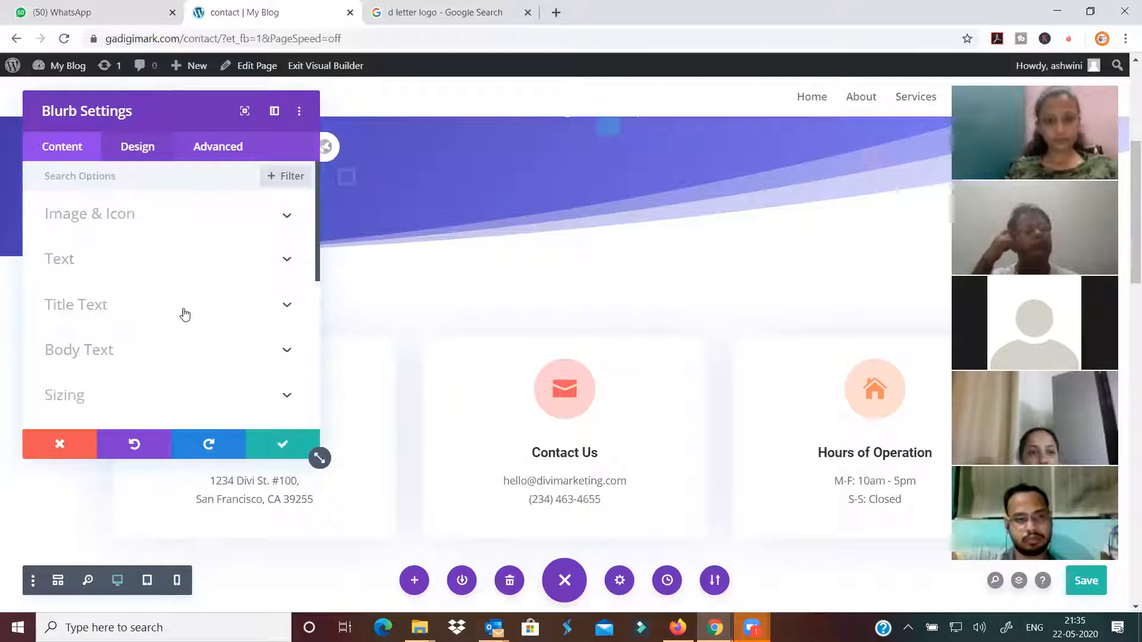
scroll(173, 340, down, 2)
scroll(172, 341, down, 4)
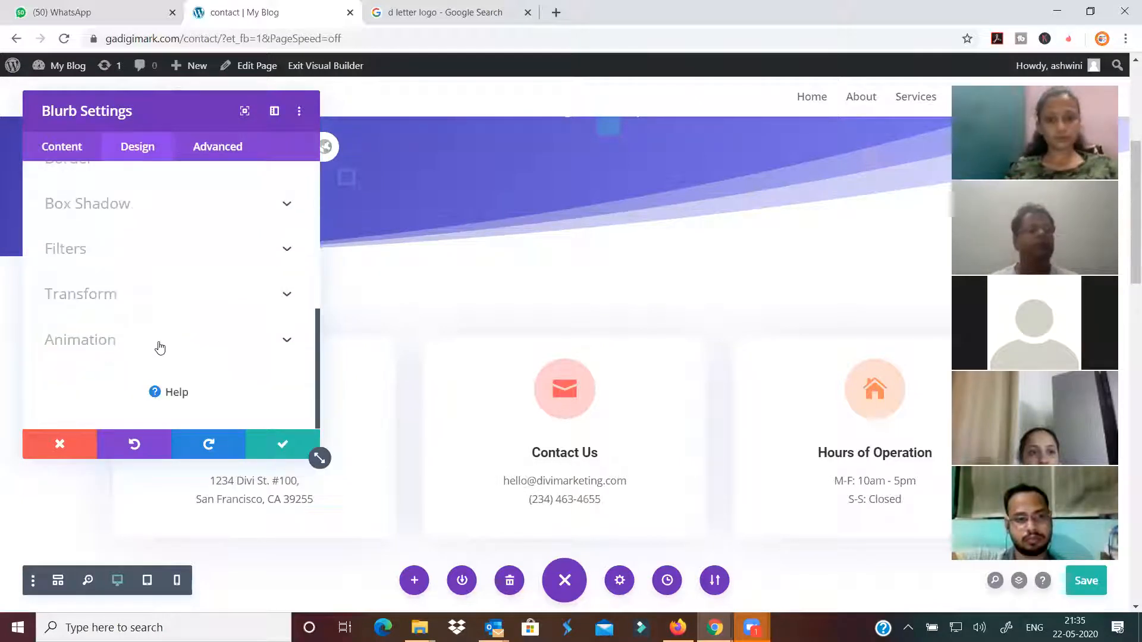
click(158, 343)
click(143, 262)
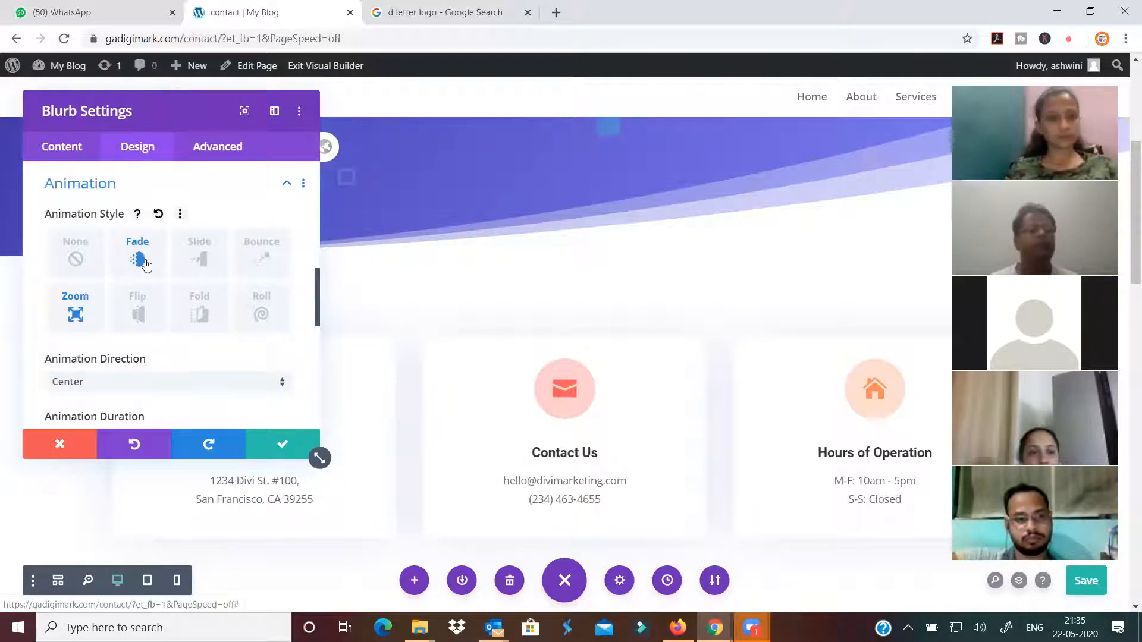
click(197, 266)
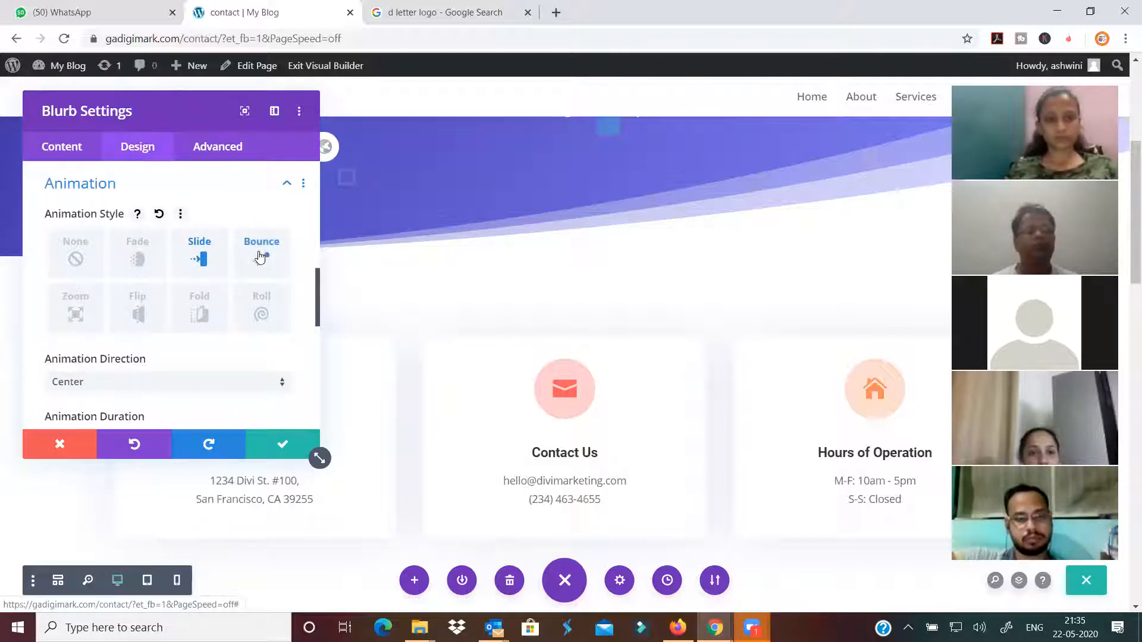
click(135, 316)
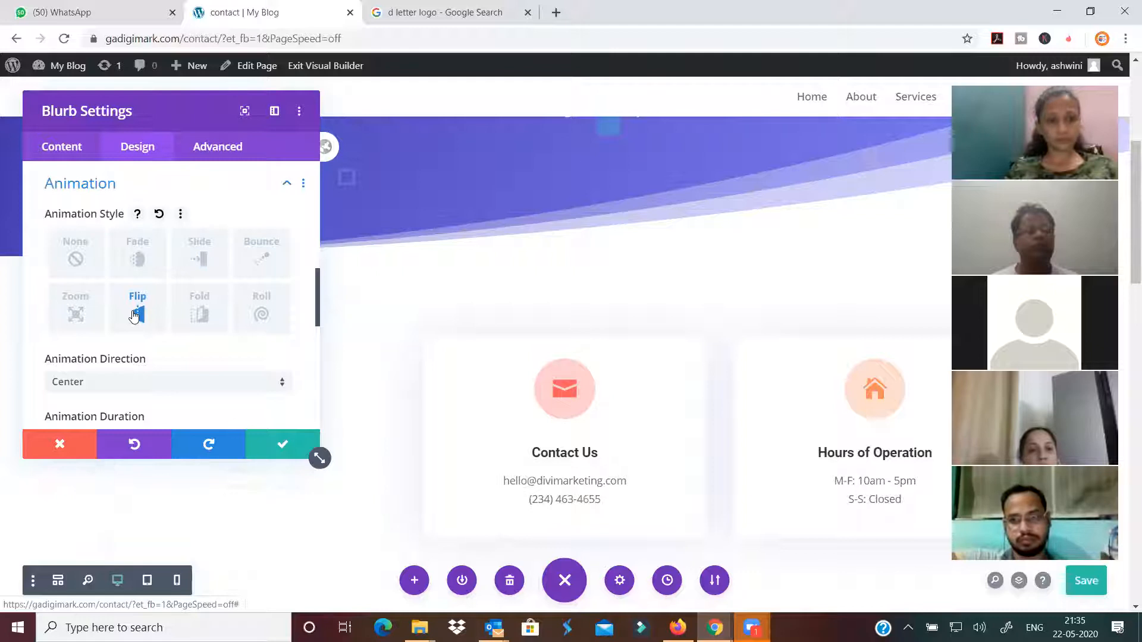
click(202, 268)
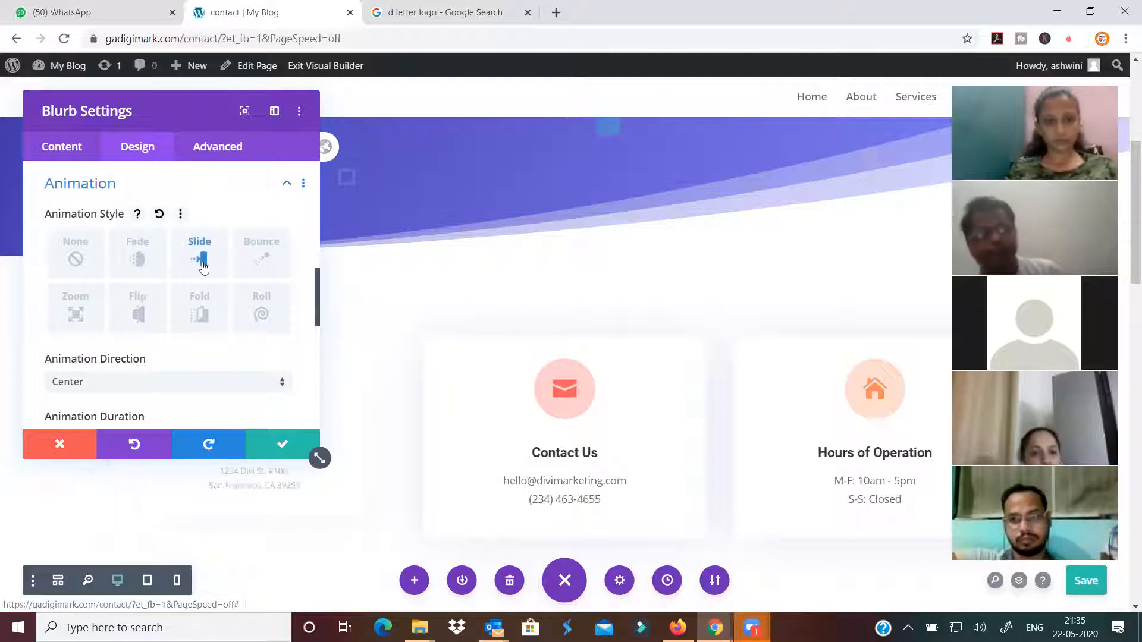
click(275, 444)
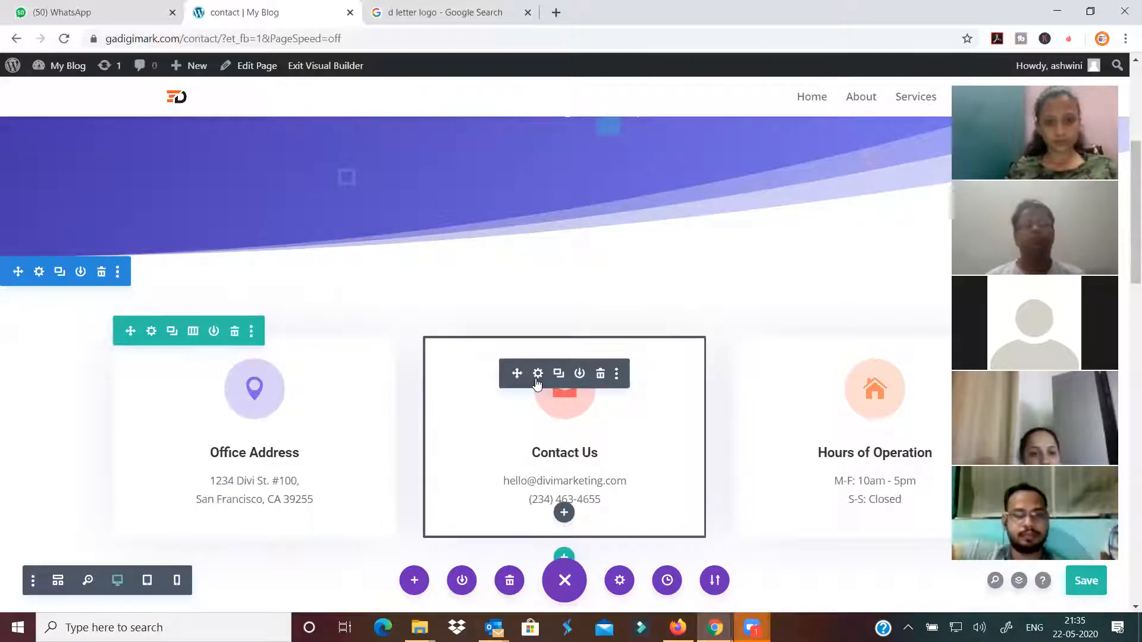
Give the Contact Us card a Slide entrance animation
click(538, 374)
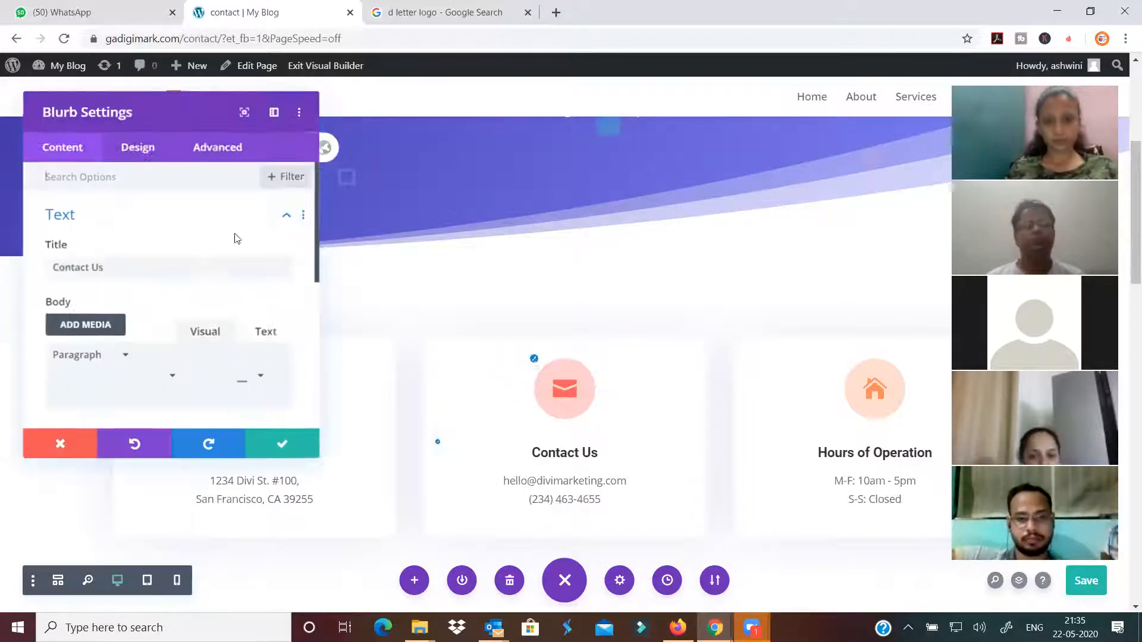
click(156, 149)
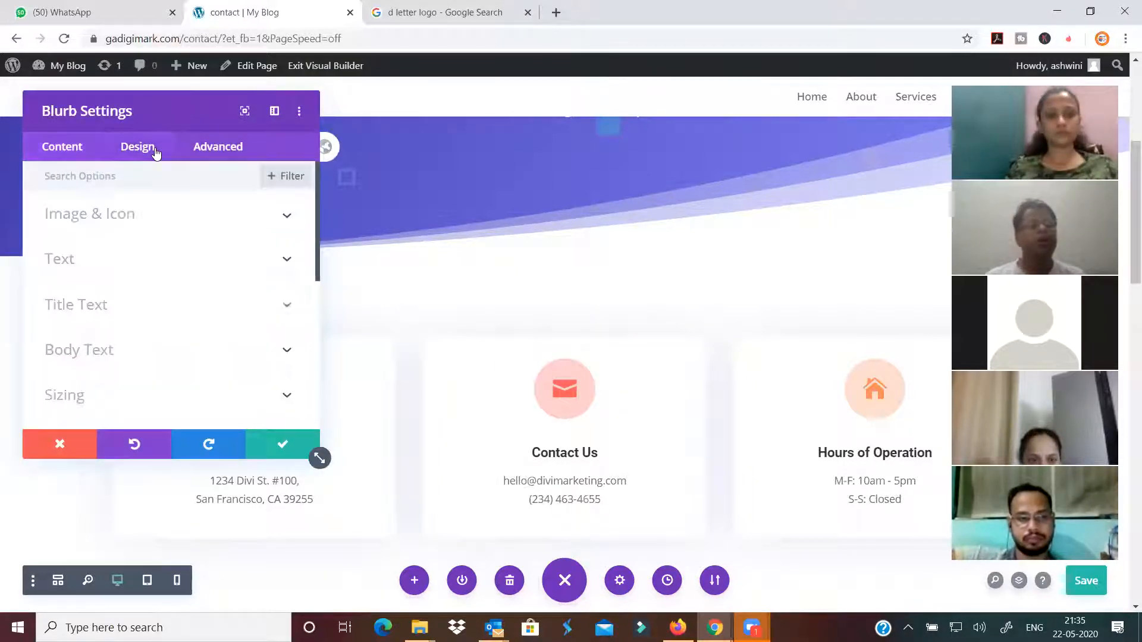
scroll(196, 360, down, 5)
click(193, 354)
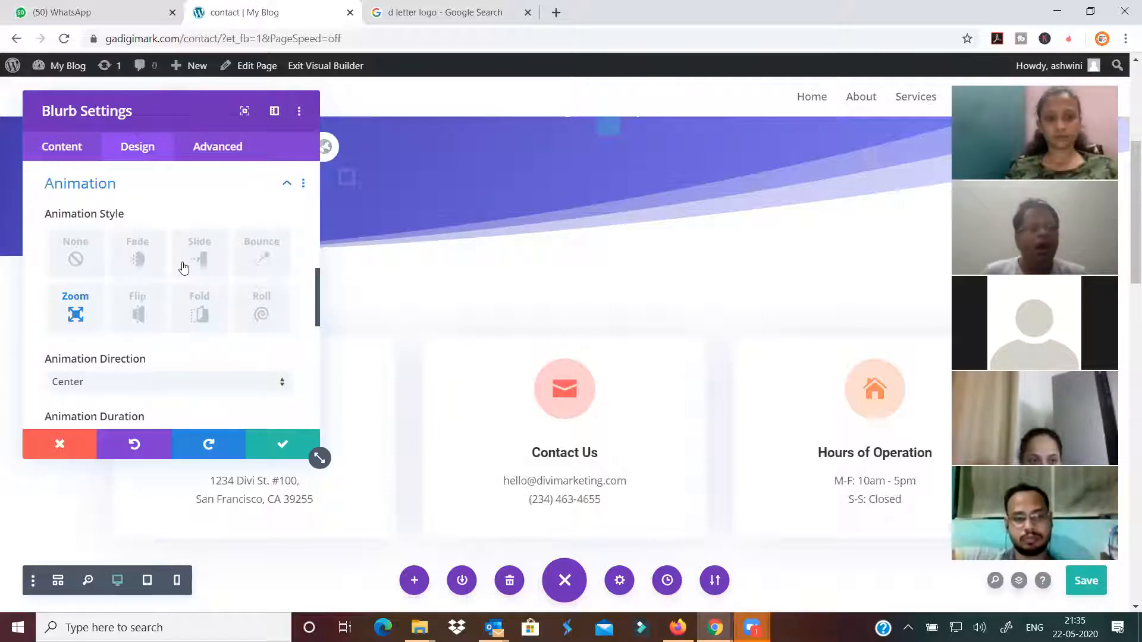
click(202, 260)
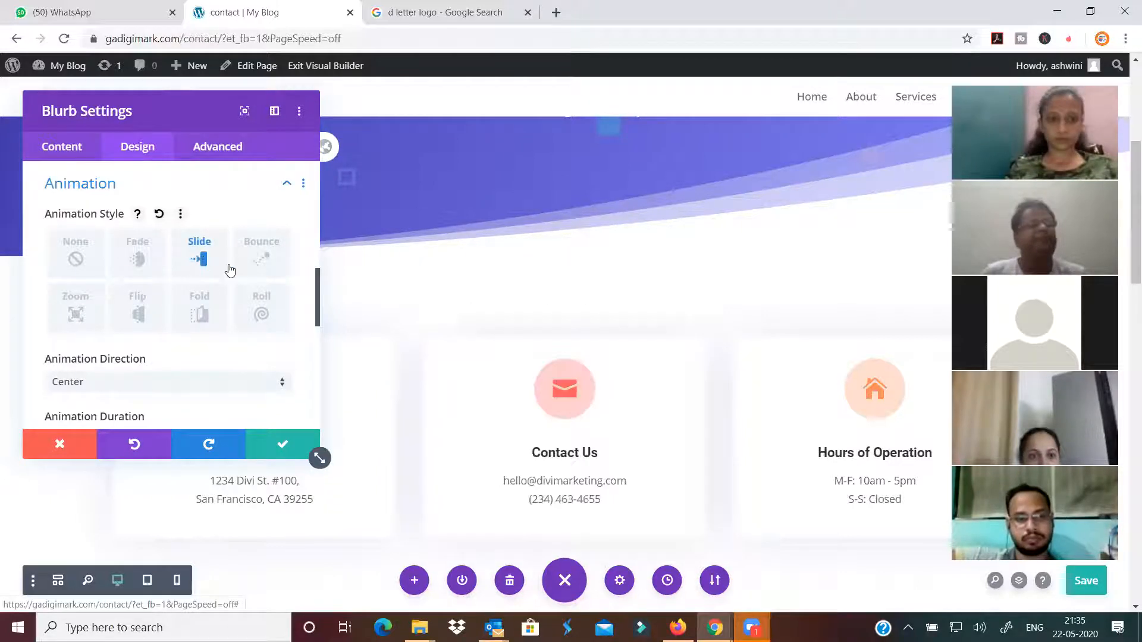
click(274, 457)
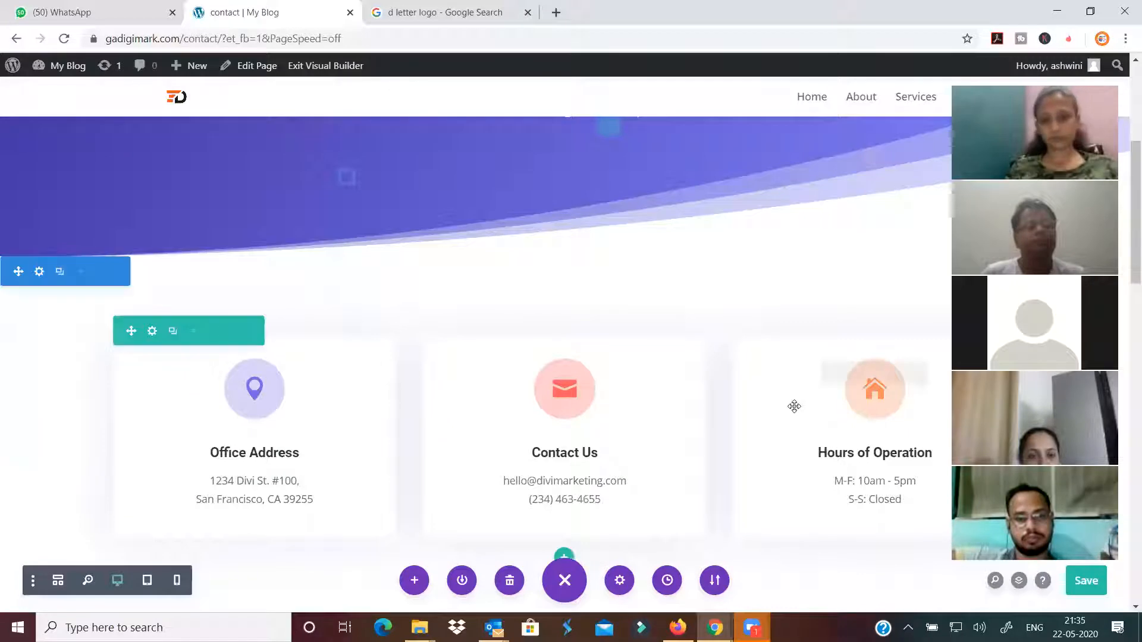
Switch the Hours of Operation blurb's animation from Zoom to Slide
click(849, 372)
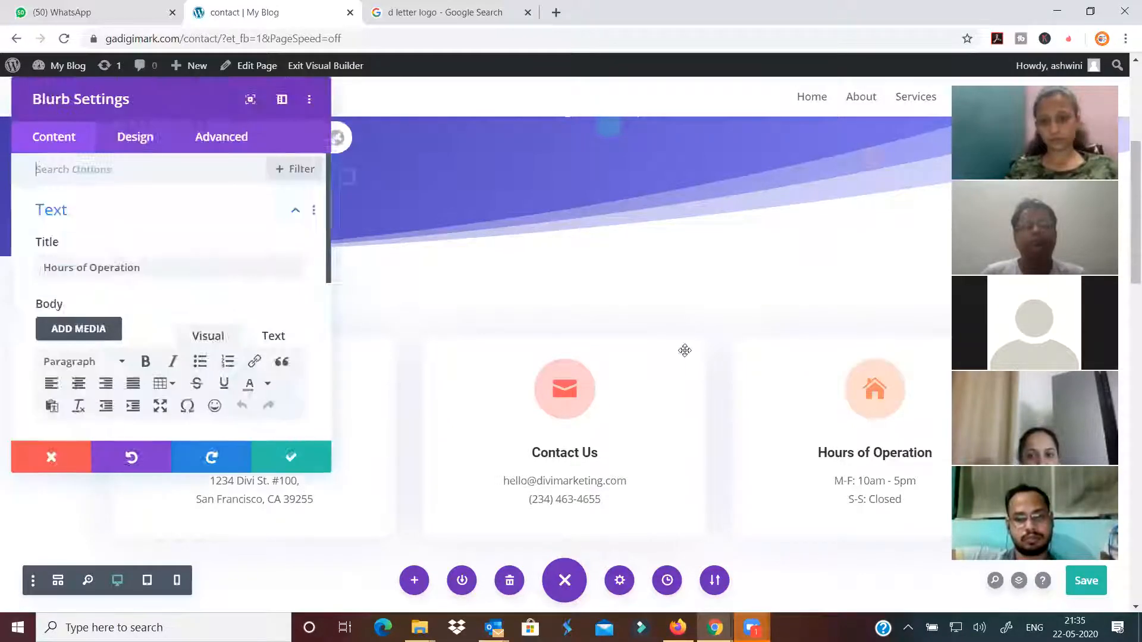
click(143, 147)
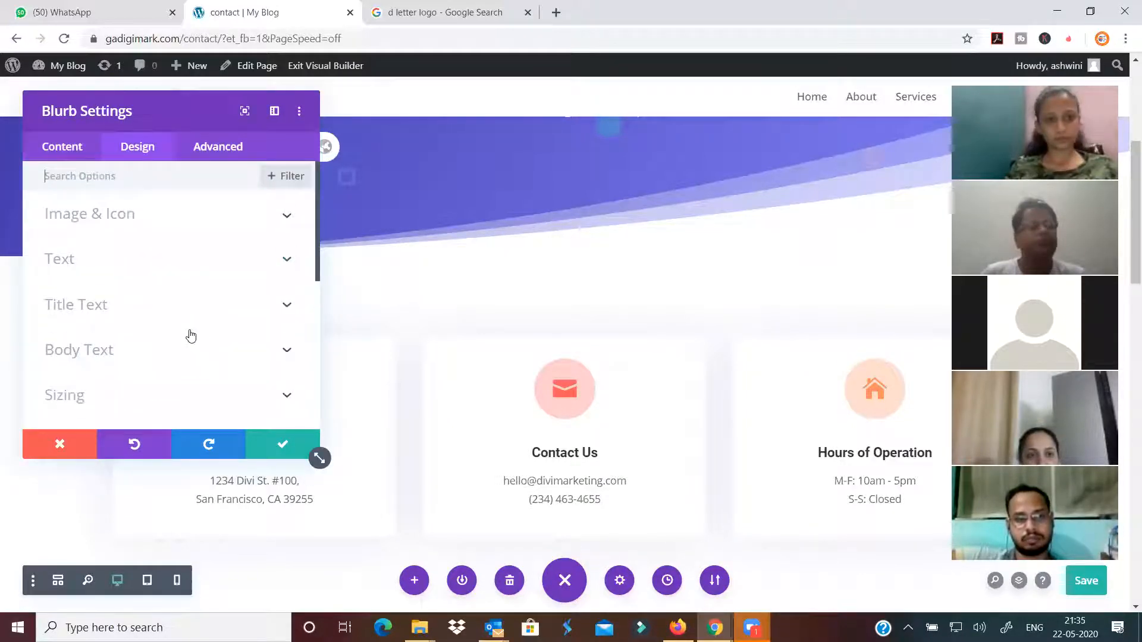
scroll(190, 337, down, 5)
click(178, 348)
click(201, 262)
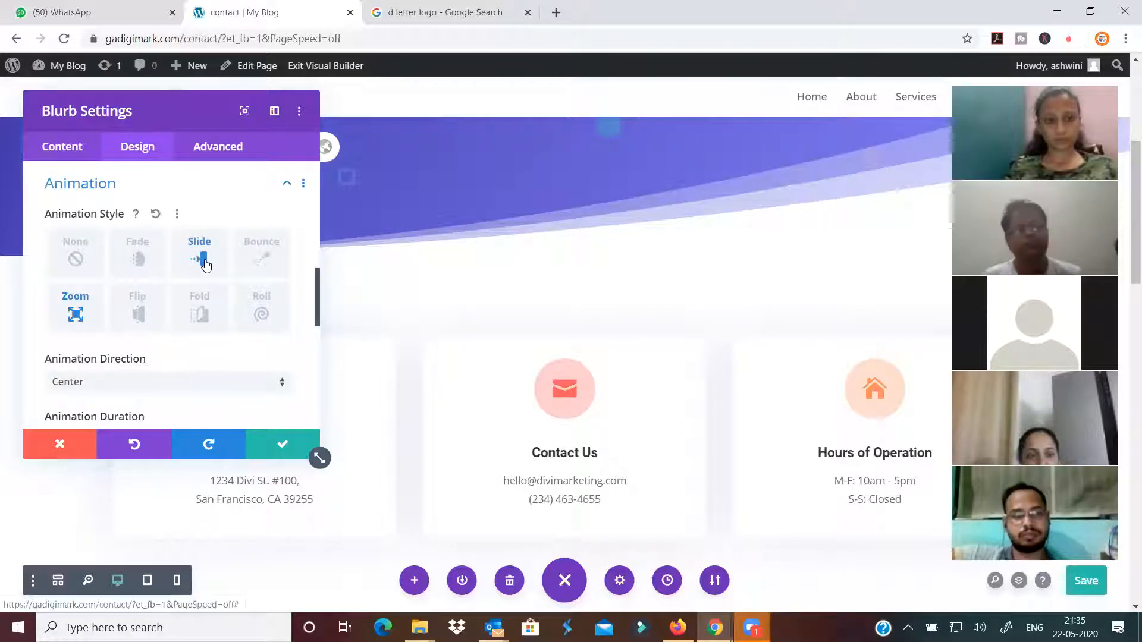
click(285, 445)
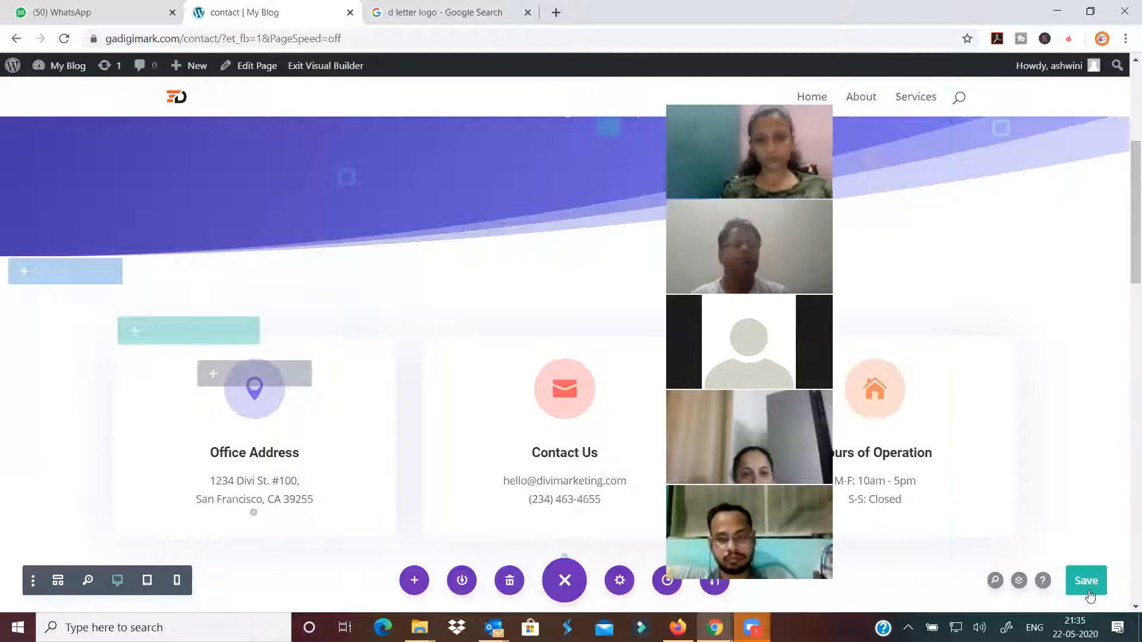
Save the contact page, glance at the live site in the private window, then return to the builder
key(ctrl+s)
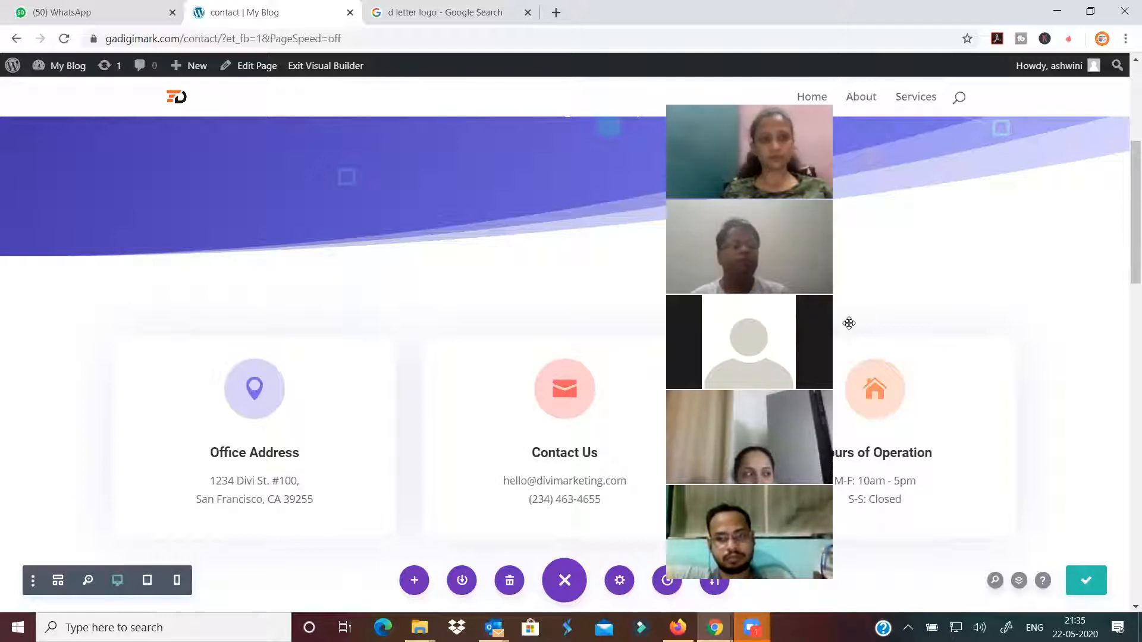
drag(849, 323, 992, 294)
drag(892, 294, 825, 285)
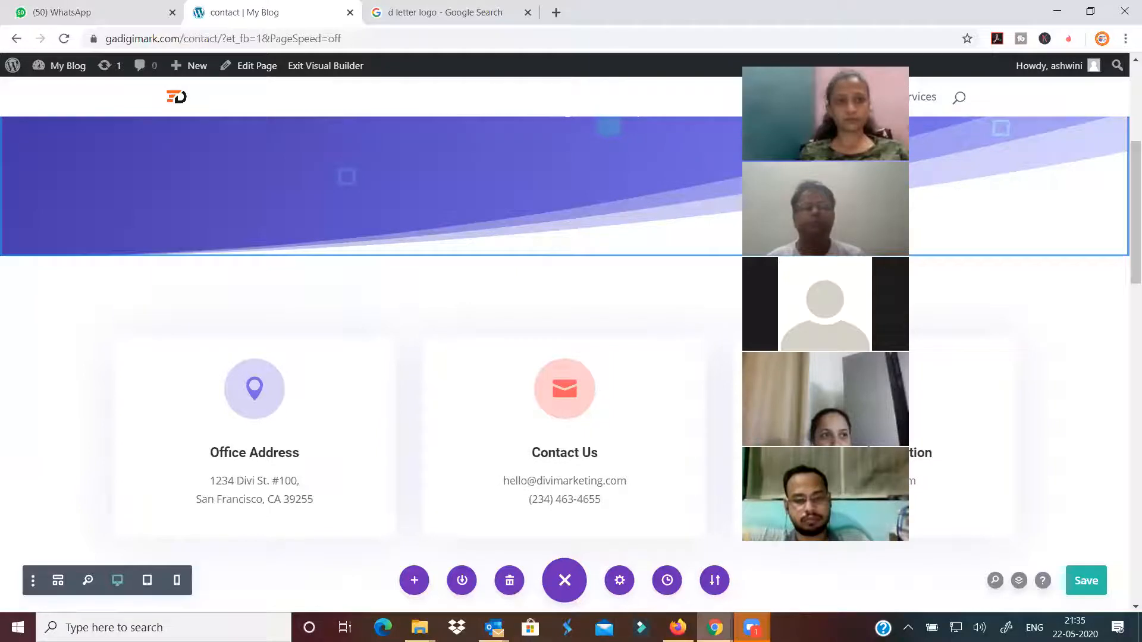
mouse_move(714, 627)
click(836, 570)
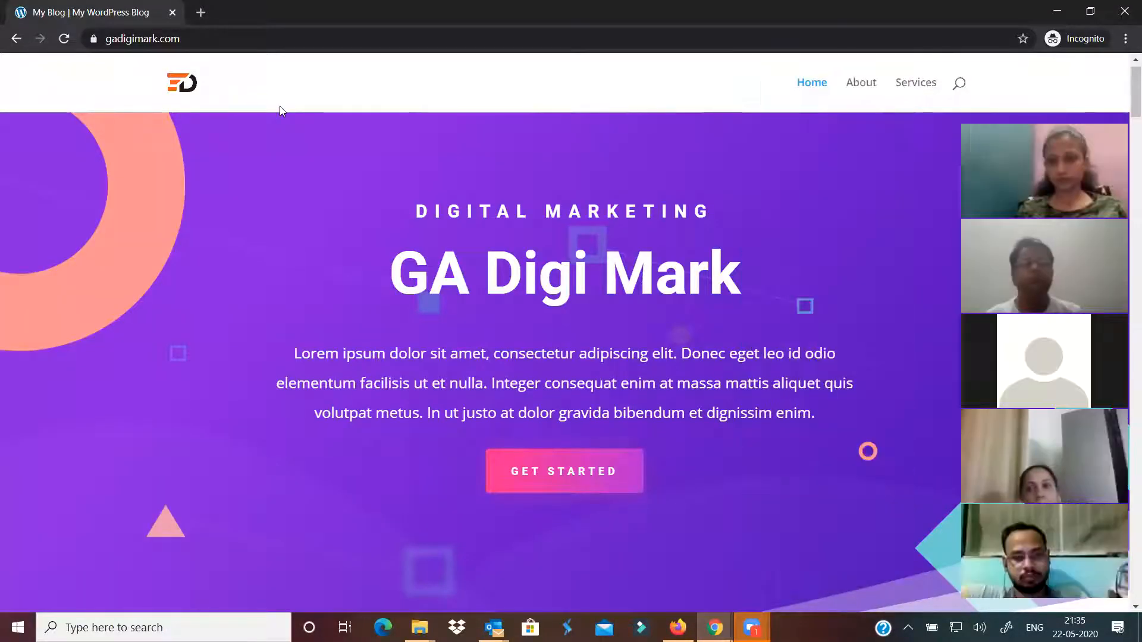
mouse_move(715, 627)
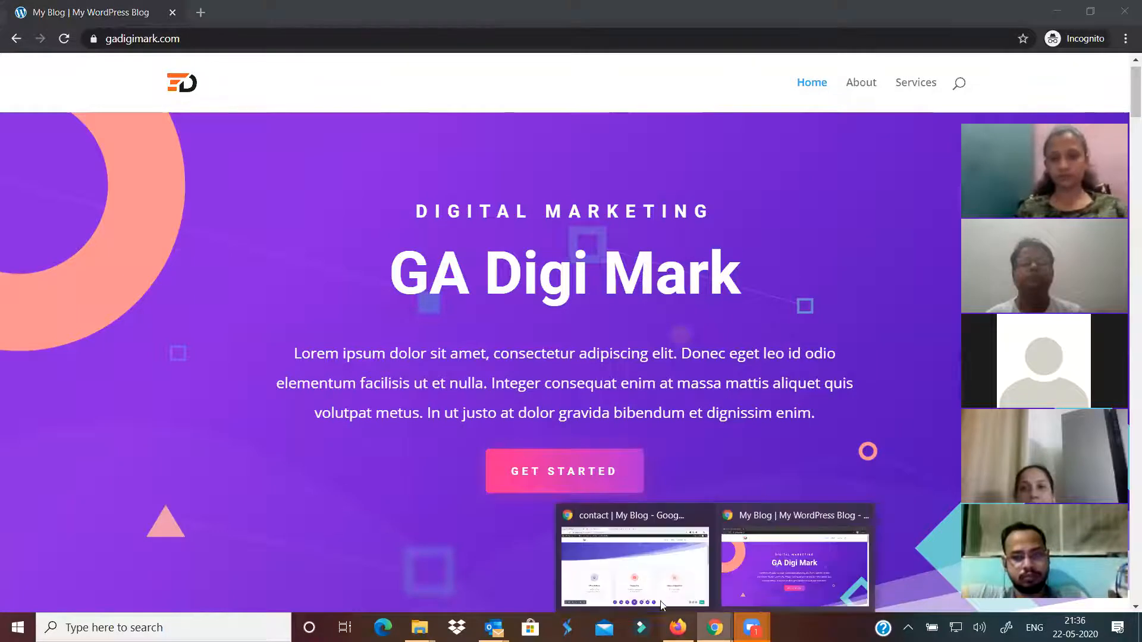
click(637, 568)
Add the contact page to main_menu after Home, About and Services, save it, and view the live site
mouse_move(65, 67)
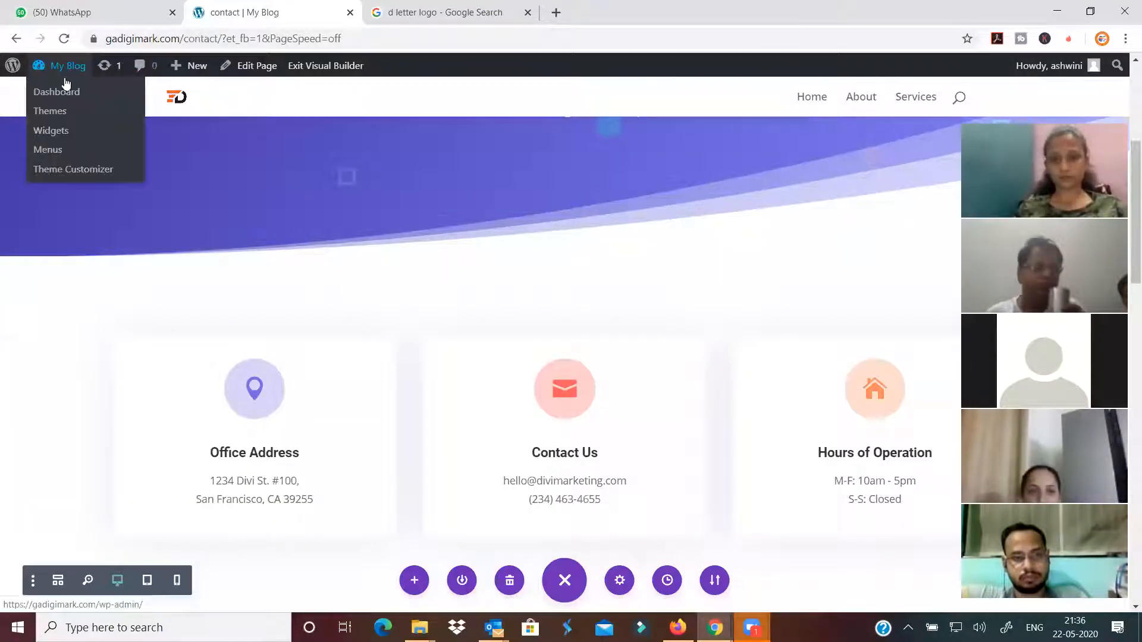
click(54, 113)
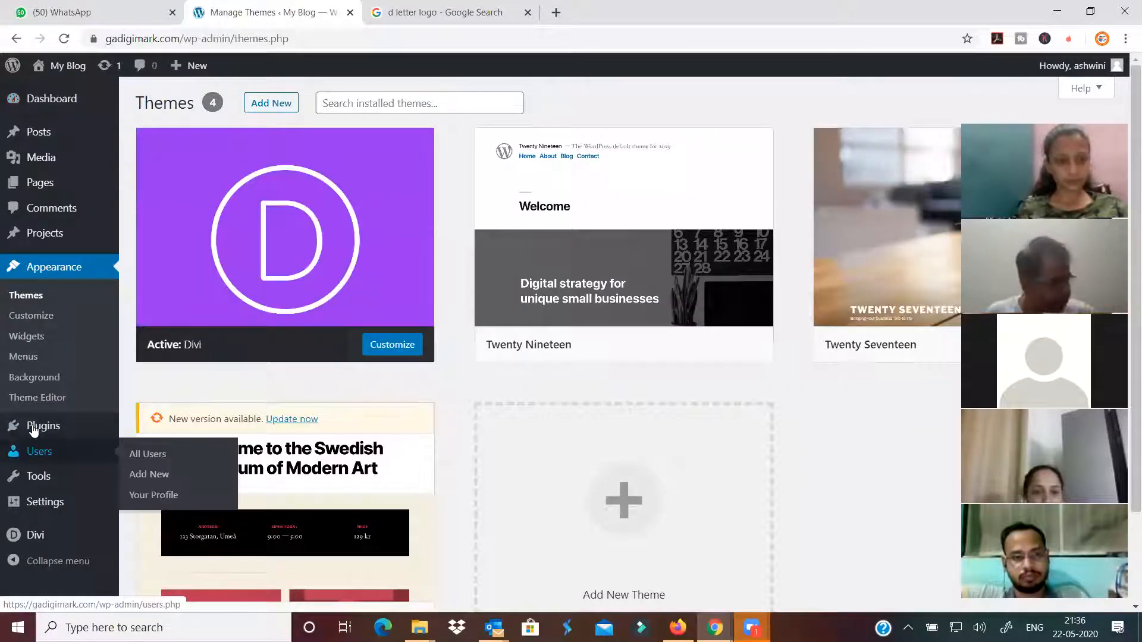
click(28, 356)
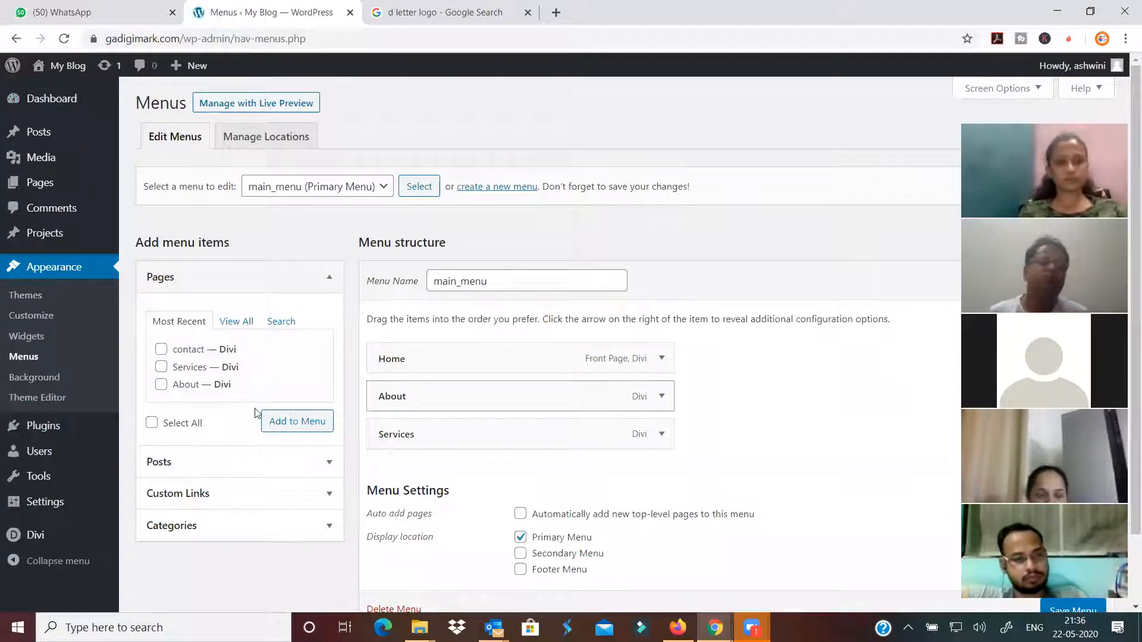
click(184, 350)
click(290, 422)
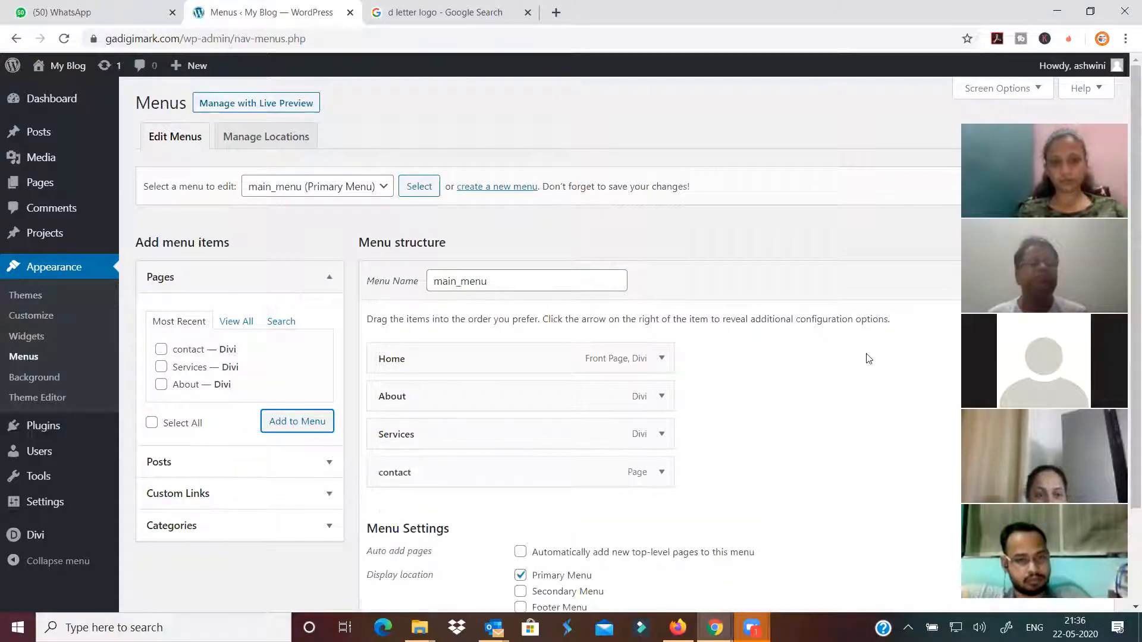
click(1081, 286)
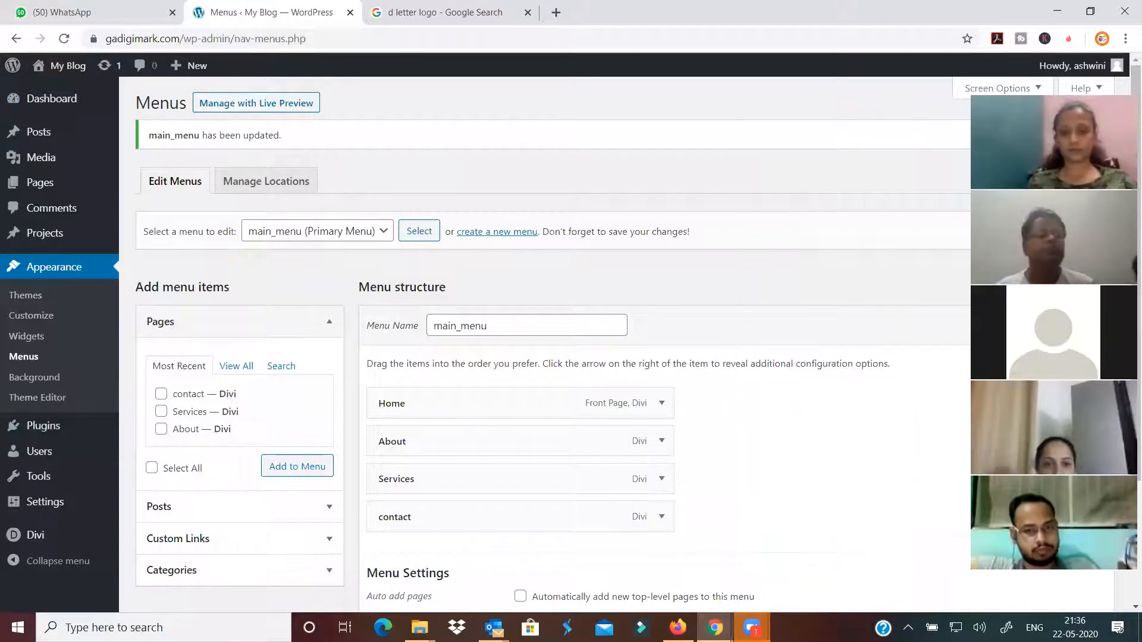
click(793, 560)
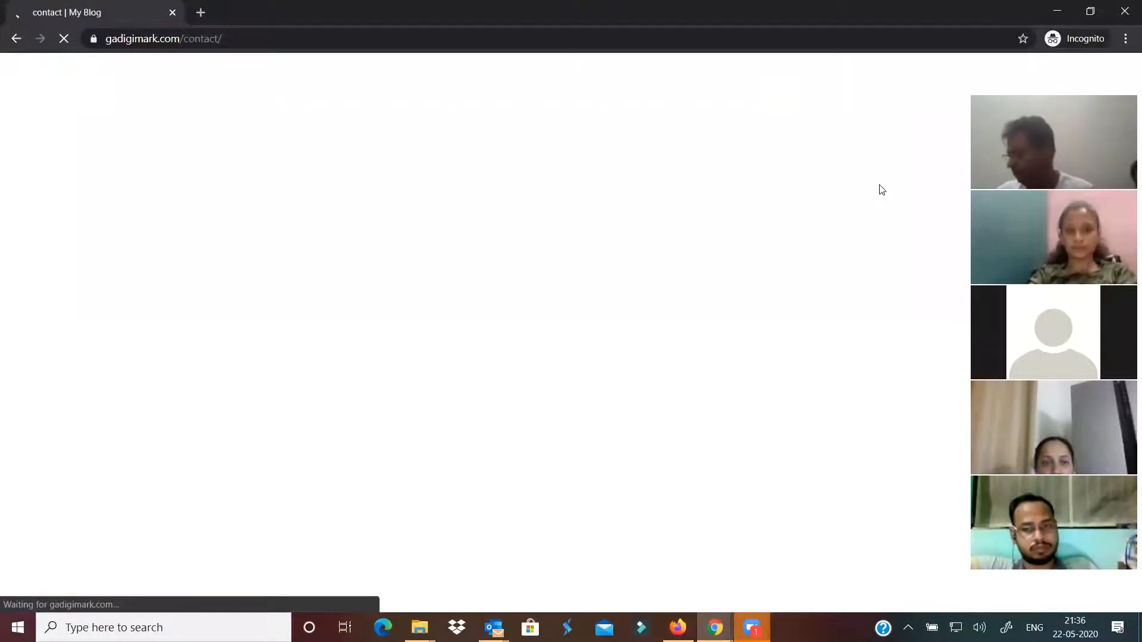
Scroll through the live contact page's Office Address, Contact Us and Hours of Operation cards
scroll(878, 186, down, 6)
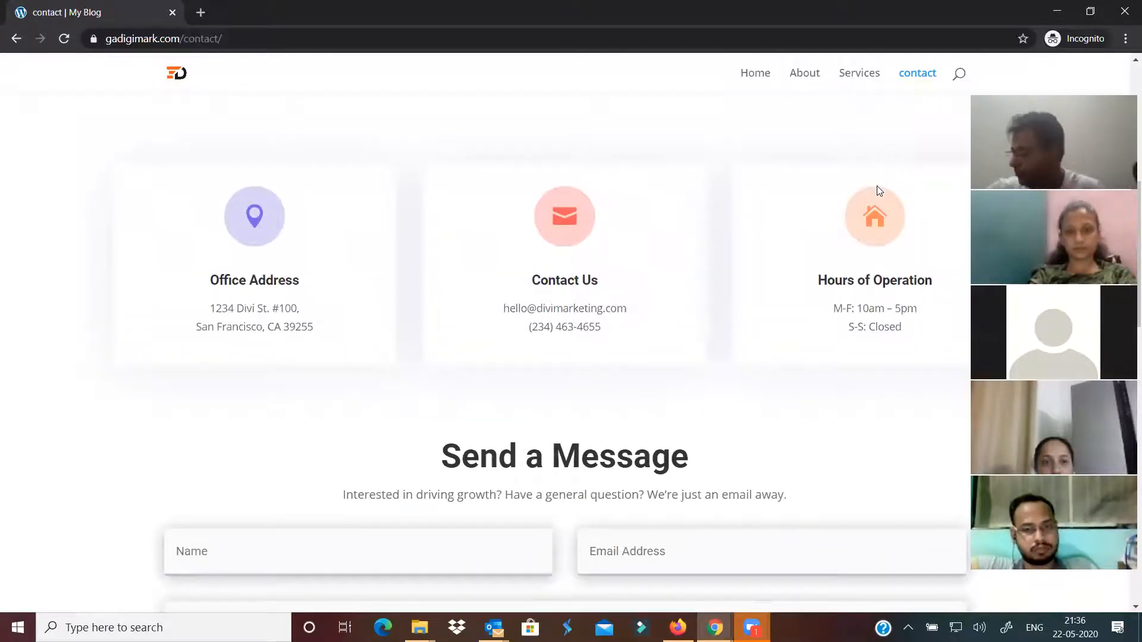
scroll(877, 187, up, 3)
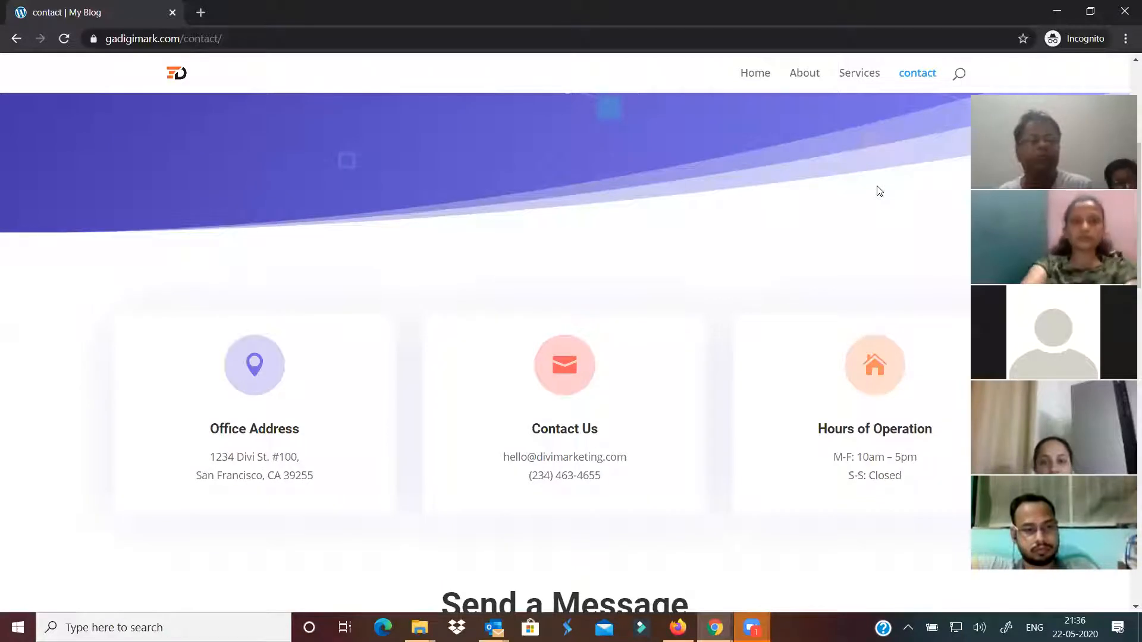
scroll(516, 410, down, 1)
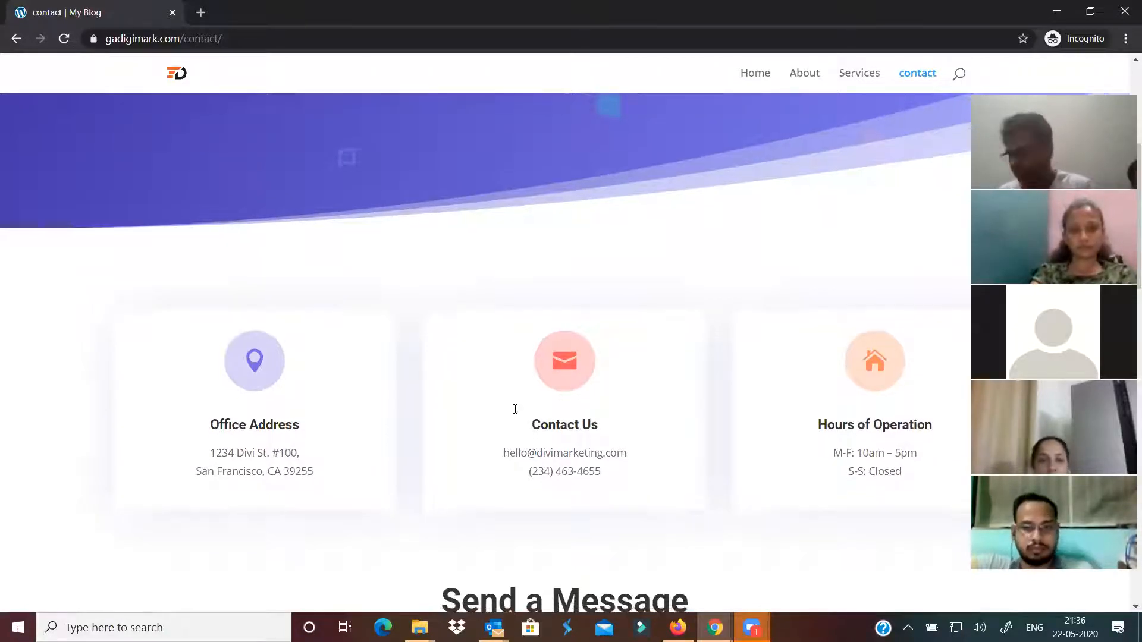
scroll(515, 409, down, 7)
Enter the sender's name and e-mail address in the live contact form
click(334, 252)
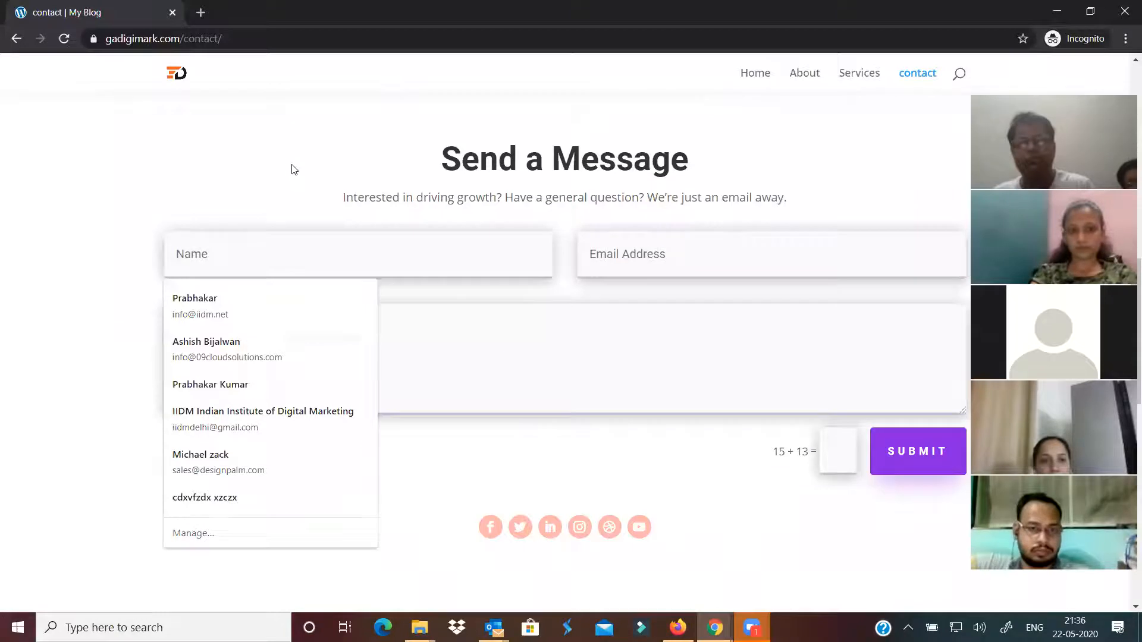
click(312, 266)
text(Prabhaka)
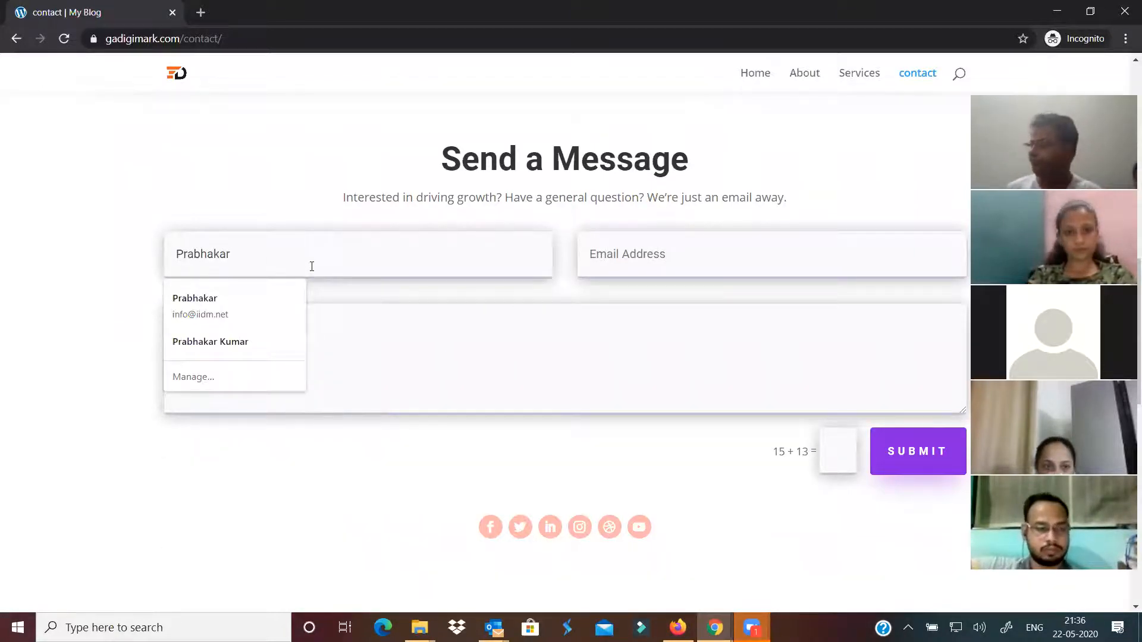
text(r)
click(680, 246)
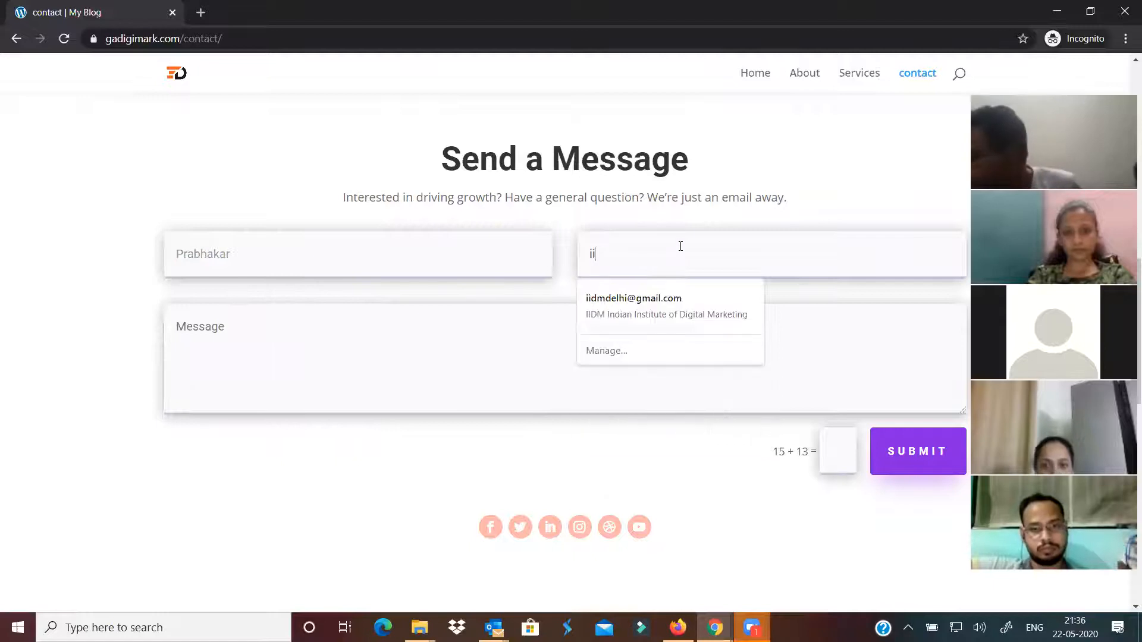
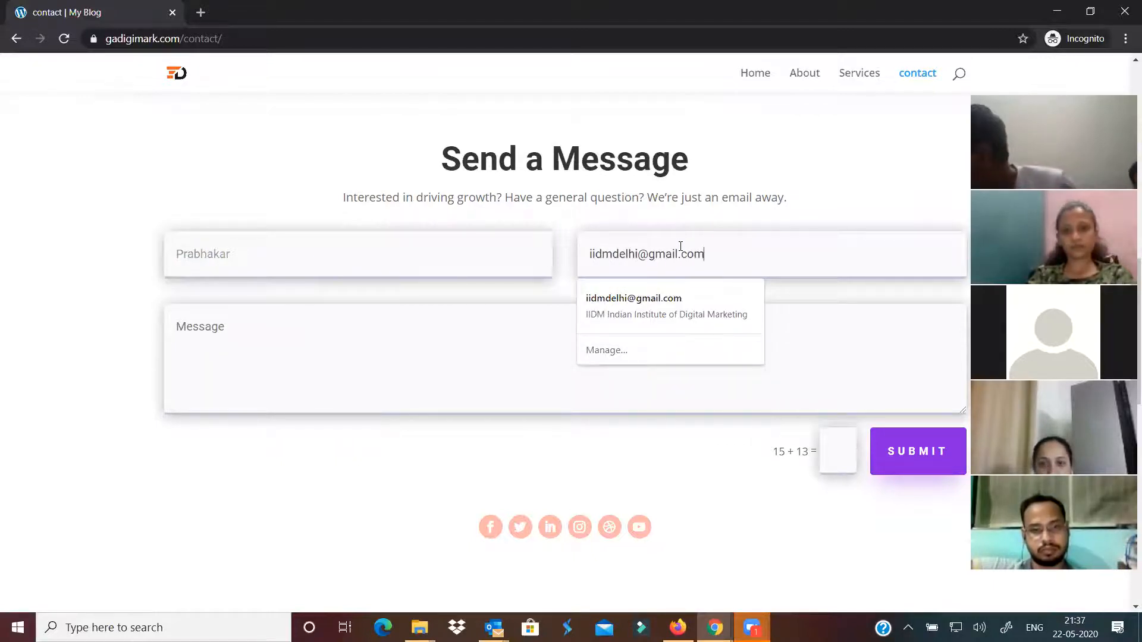
Write the message 'This is a test email', answer the captcha with 28, and submit
click(311, 401)
text(This is a test email)
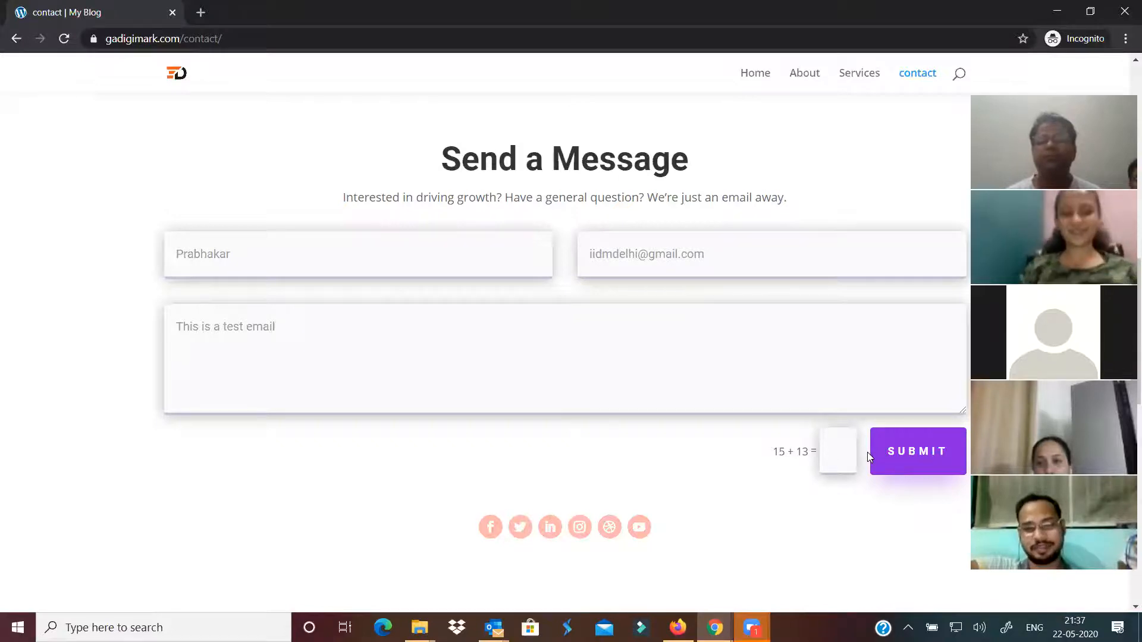
text(28)
click(894, 454)
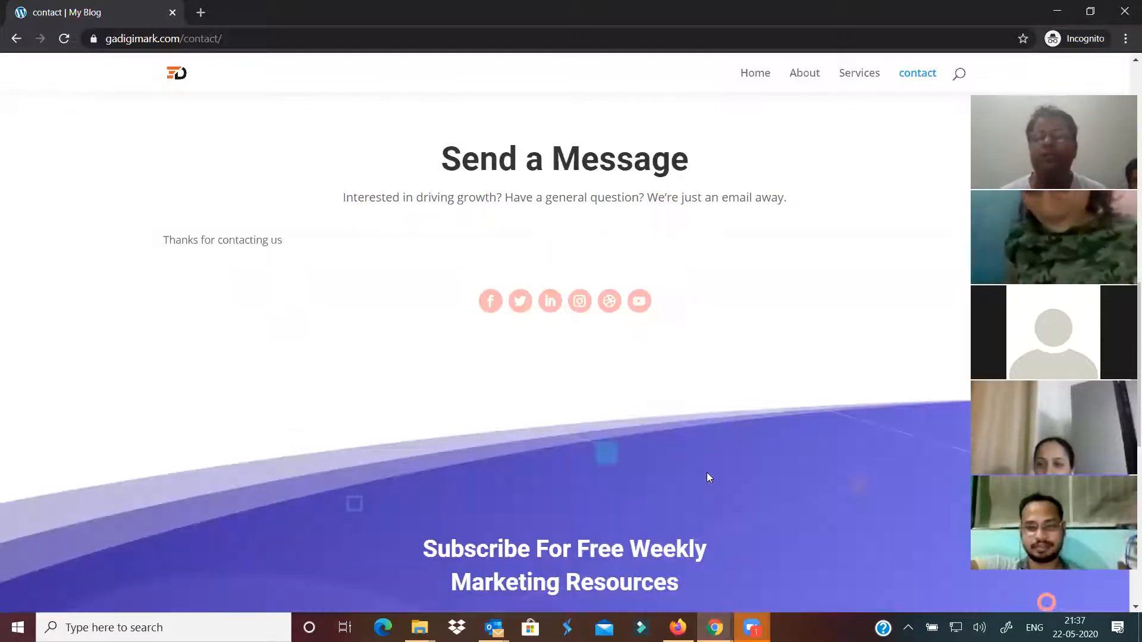
Scroll the contact page to check the 'Thanks for contacting us' message and footer, then return to the top
scroll(284, 355, up, 1)
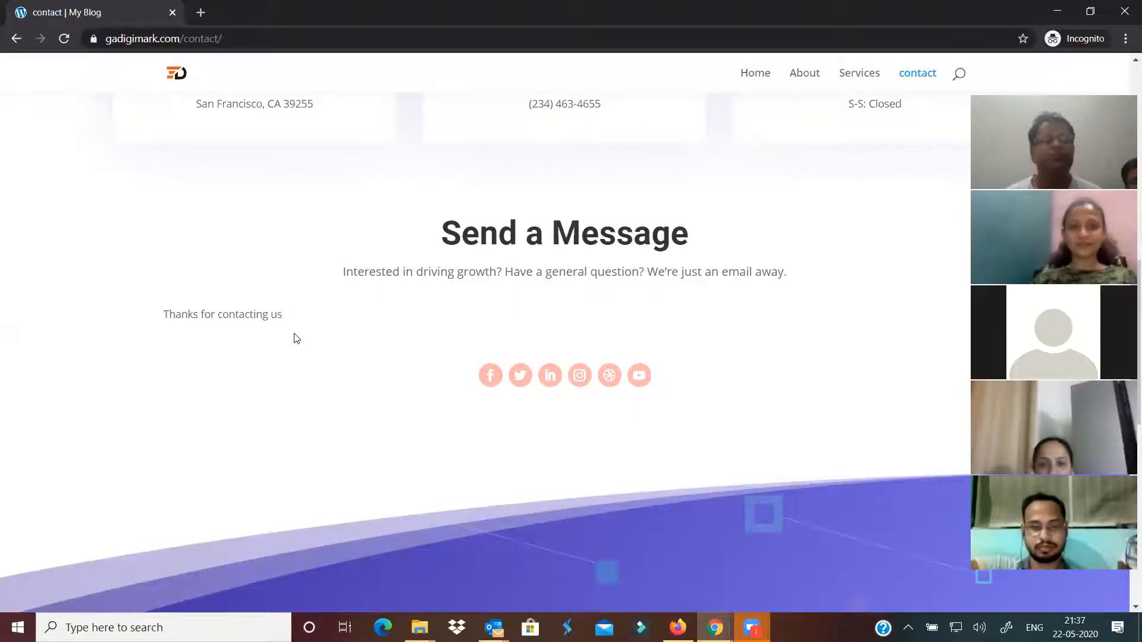
scroll(403, 436, up, 5)
scroll(443, 456, down, 15)
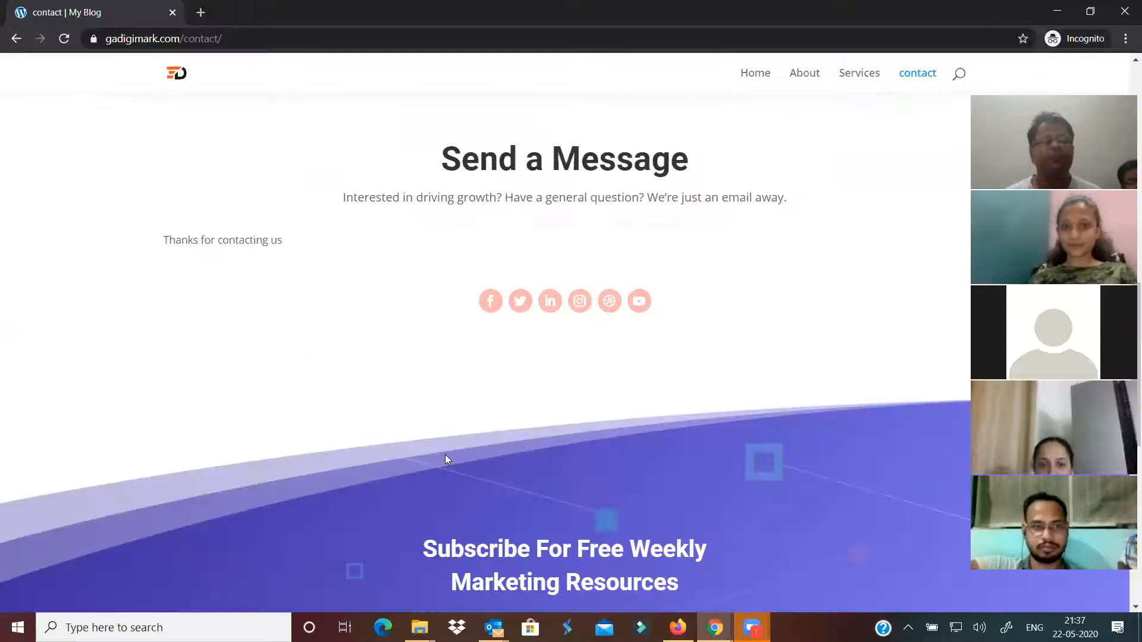
scroll(482, 386, up, 6)
scroll(482, 385, down, 2)
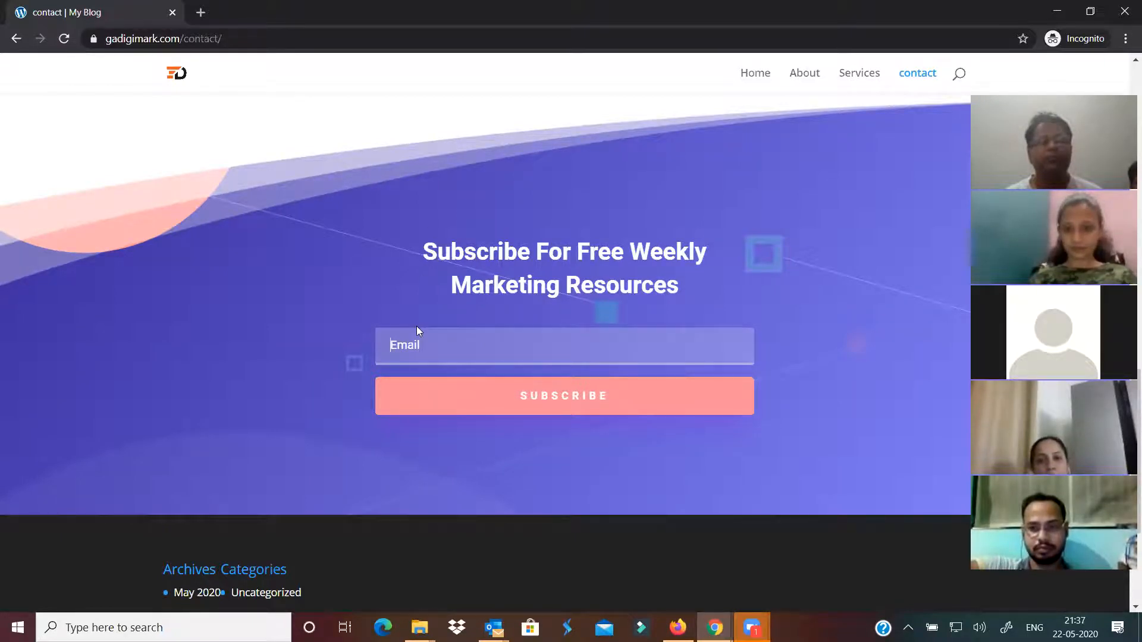
scroll(416, 321, up, 20)
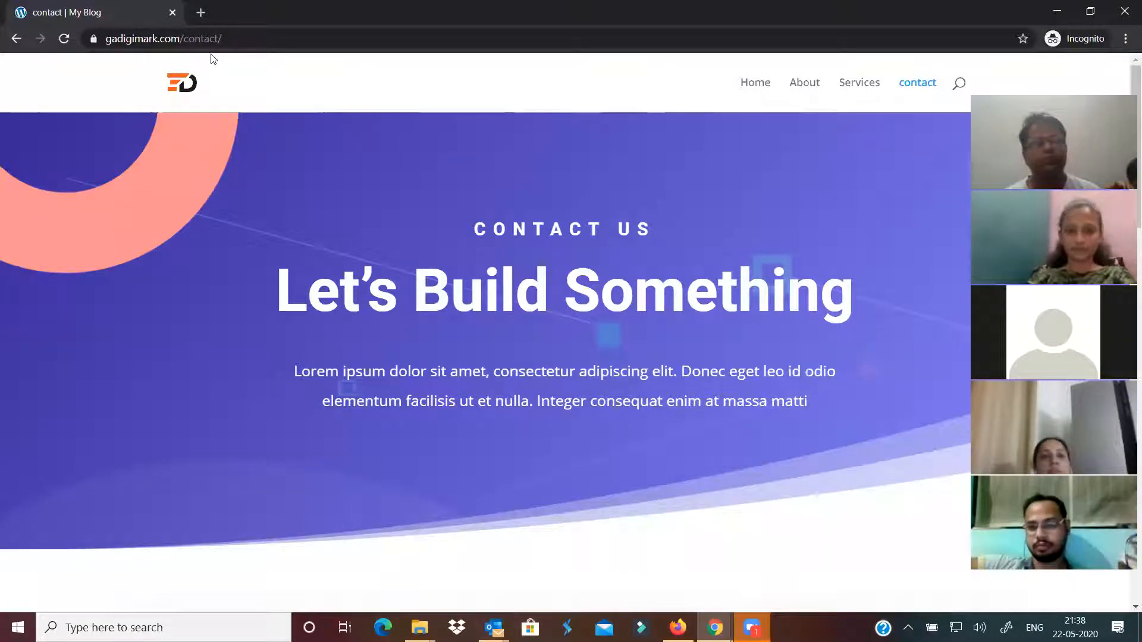
Switch back to the admin window and start a new page from + New > Page
mouse_move(715, 628)
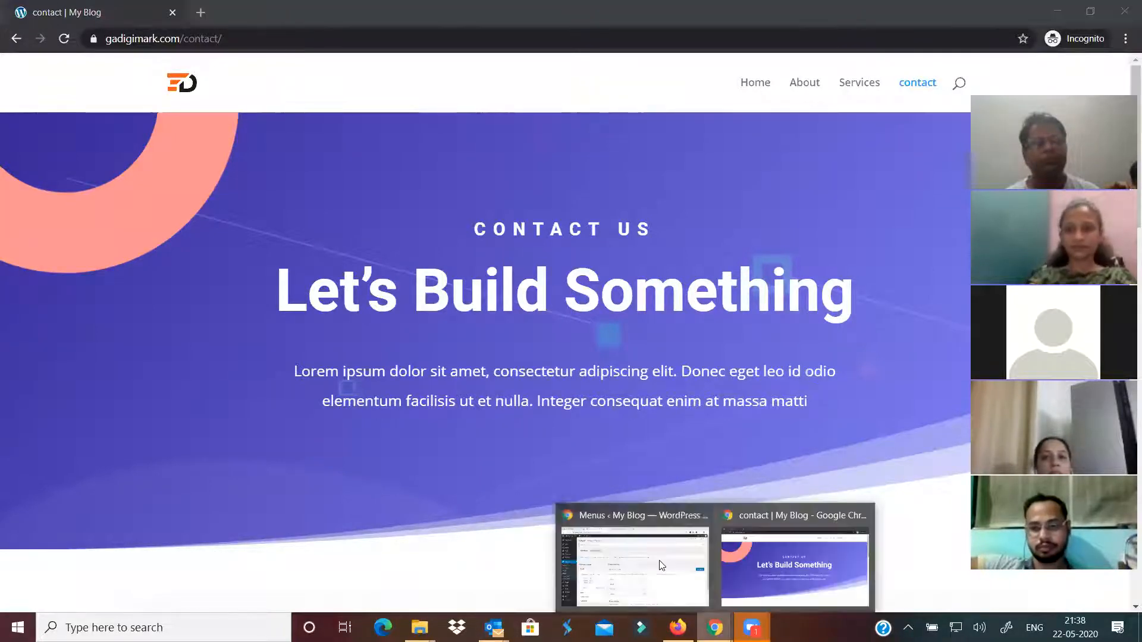
click(637, 559)
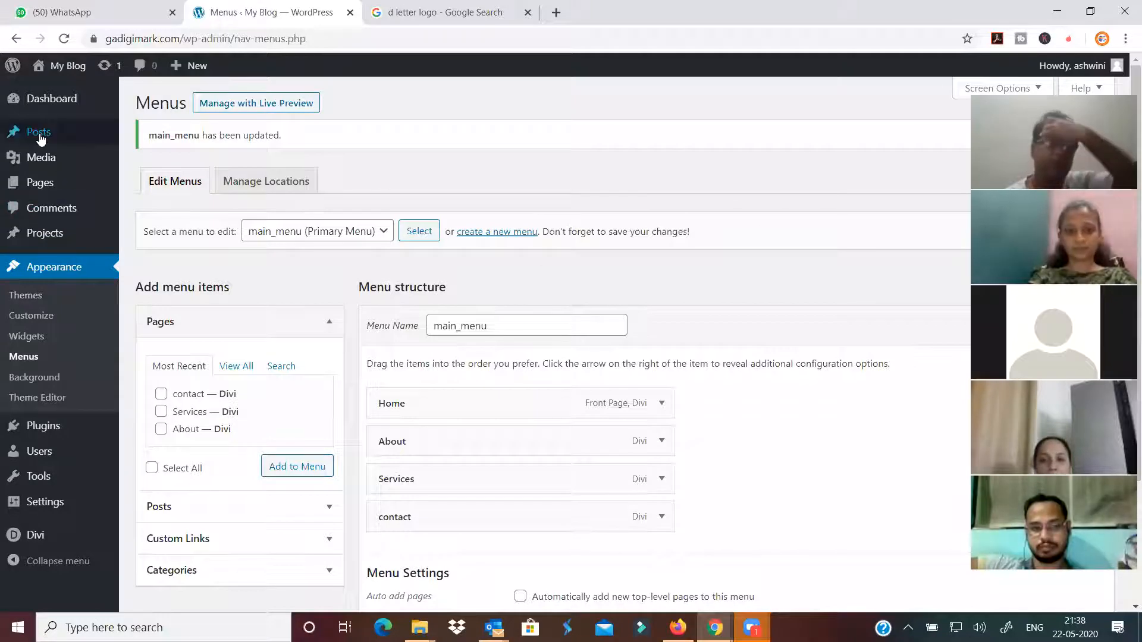
mouse_move(195, 70)
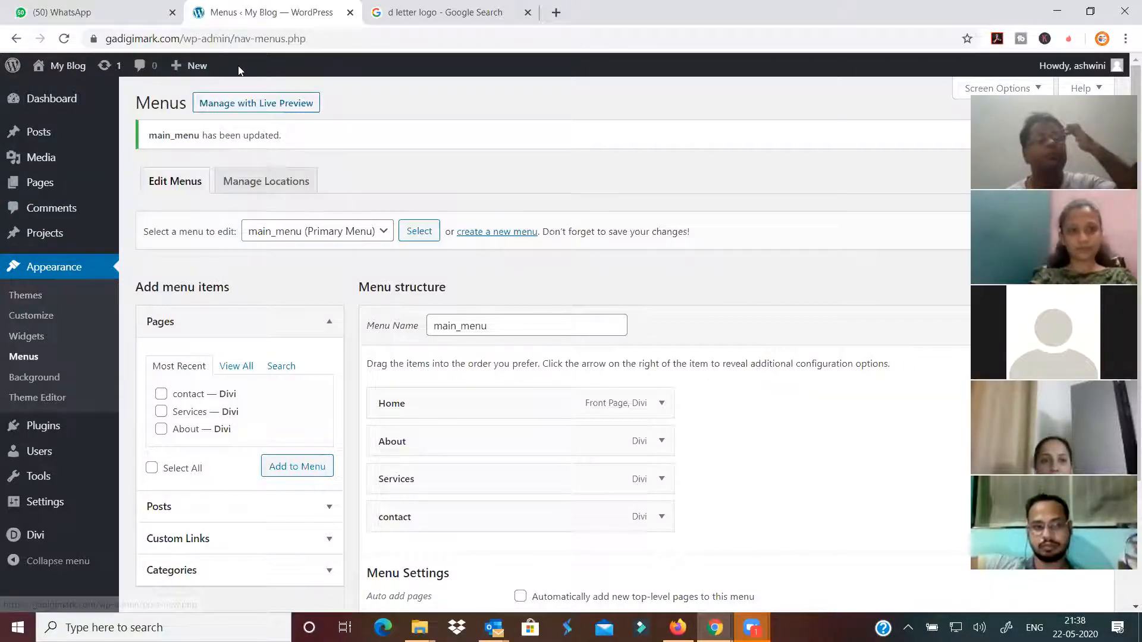
mouse_move(51, 137)
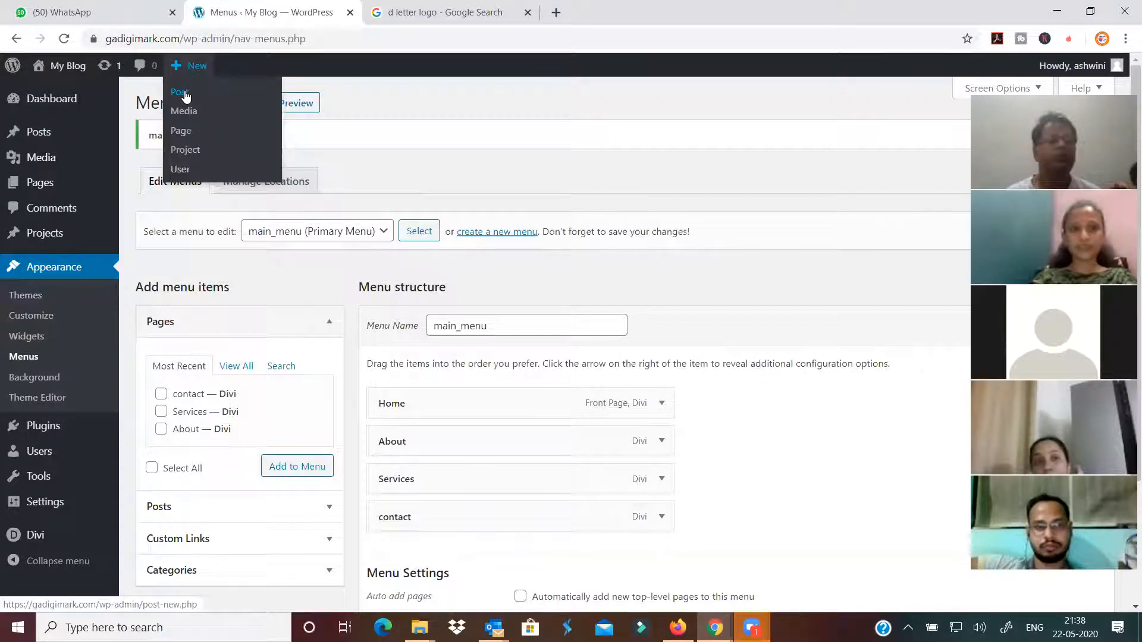
click(191, 132)
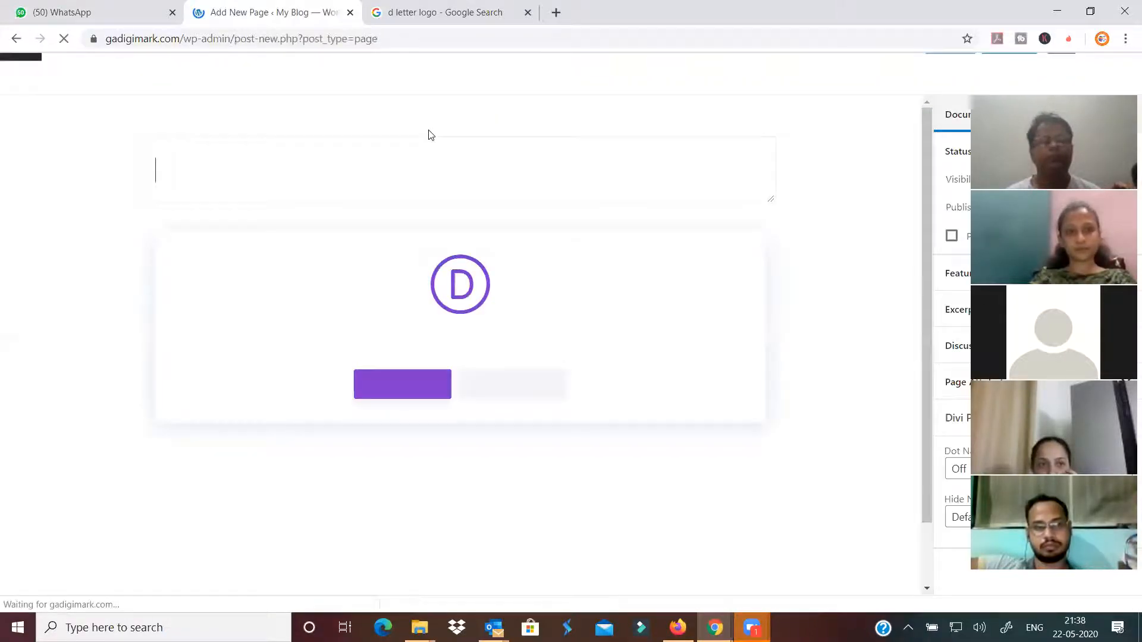
Title the page 'Blog', publish it, and open it in the Divi Builder
text(Blog)
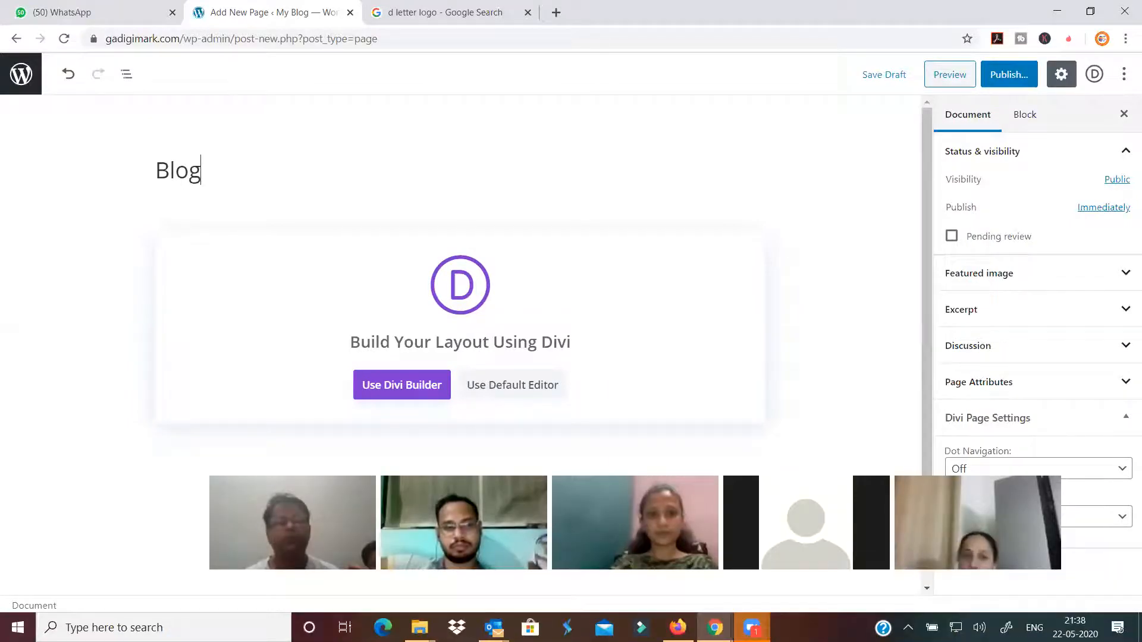
click(1009, 79)
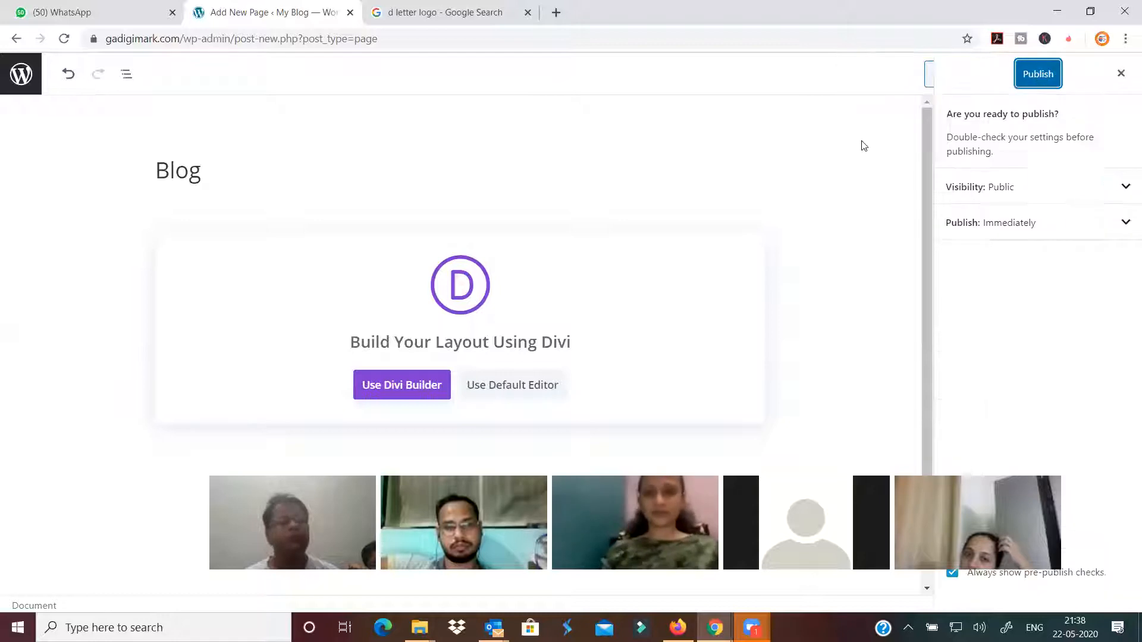
click(1031, 73)
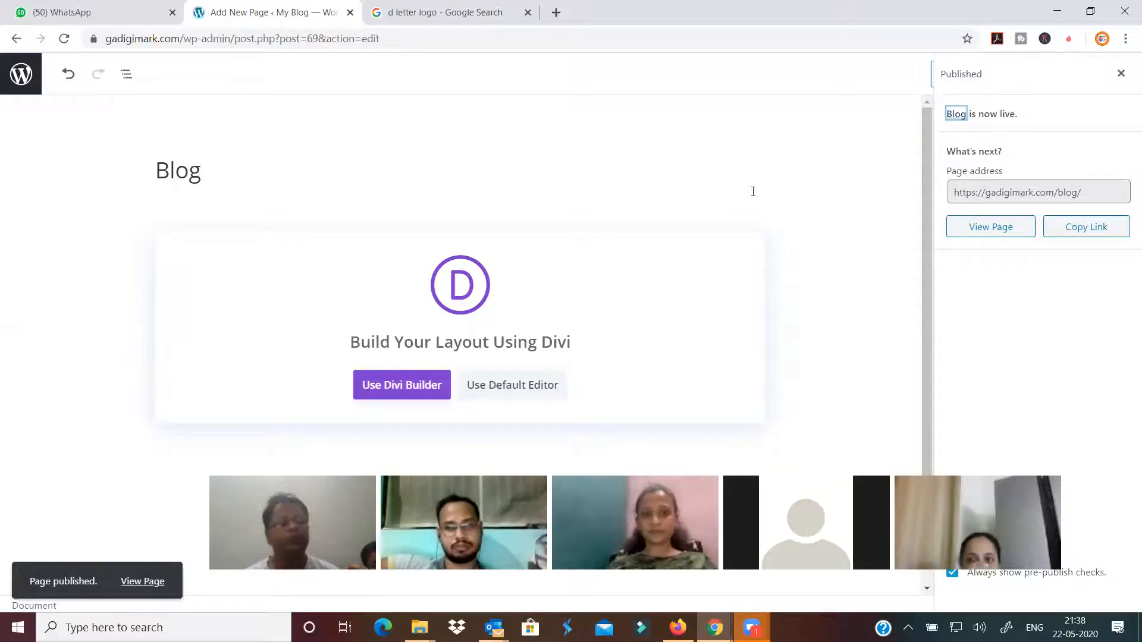
click(383, 387)
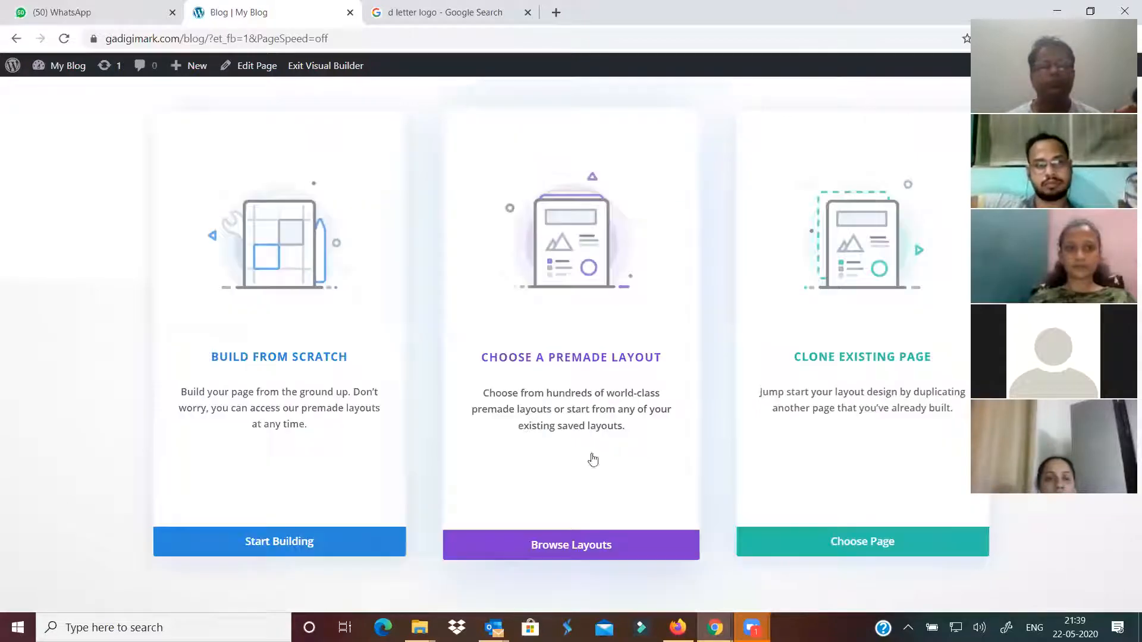
Apply the Digital Marketing pack's Blog premade layout to the page
click(589, 550)
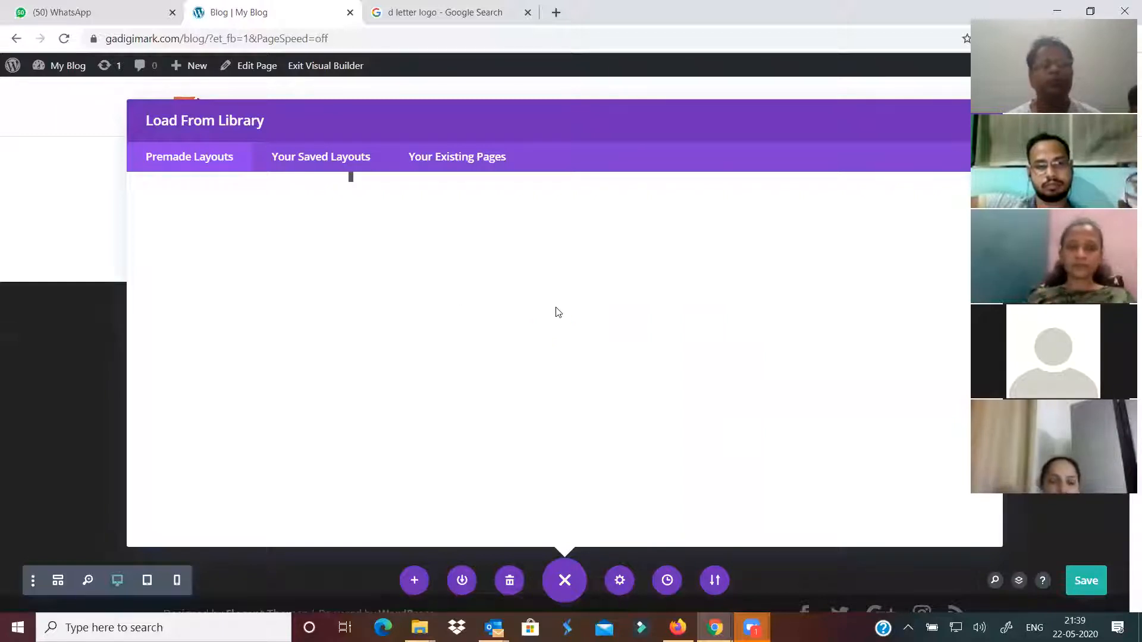
scroll(564, 324, down, 15)
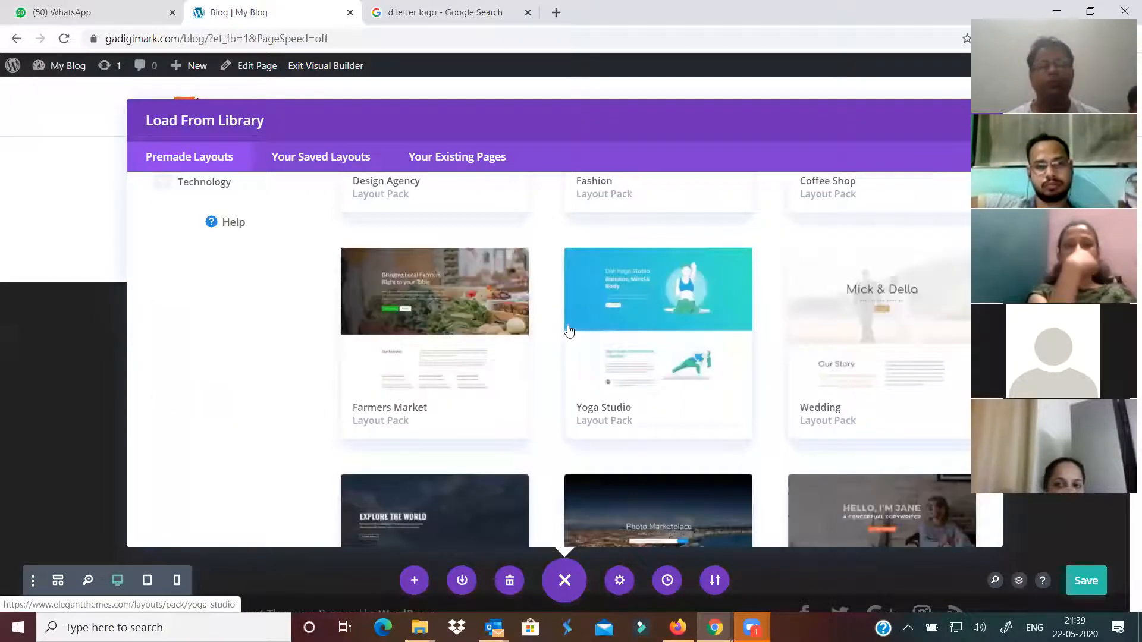
scroll(578, 336, down, 20)
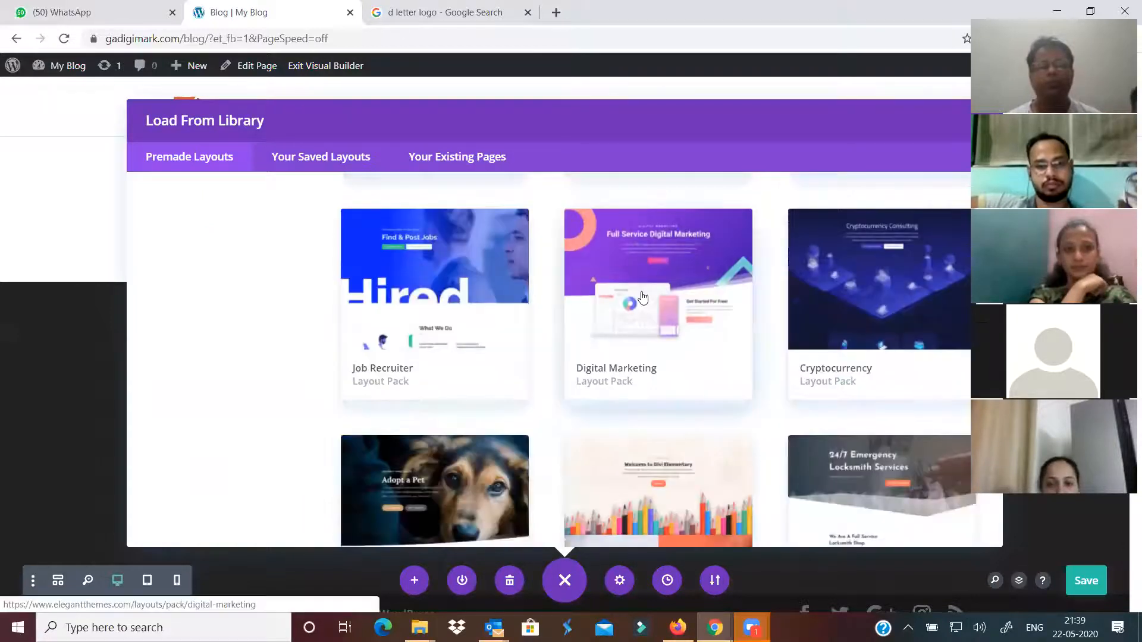
click(642, 298)
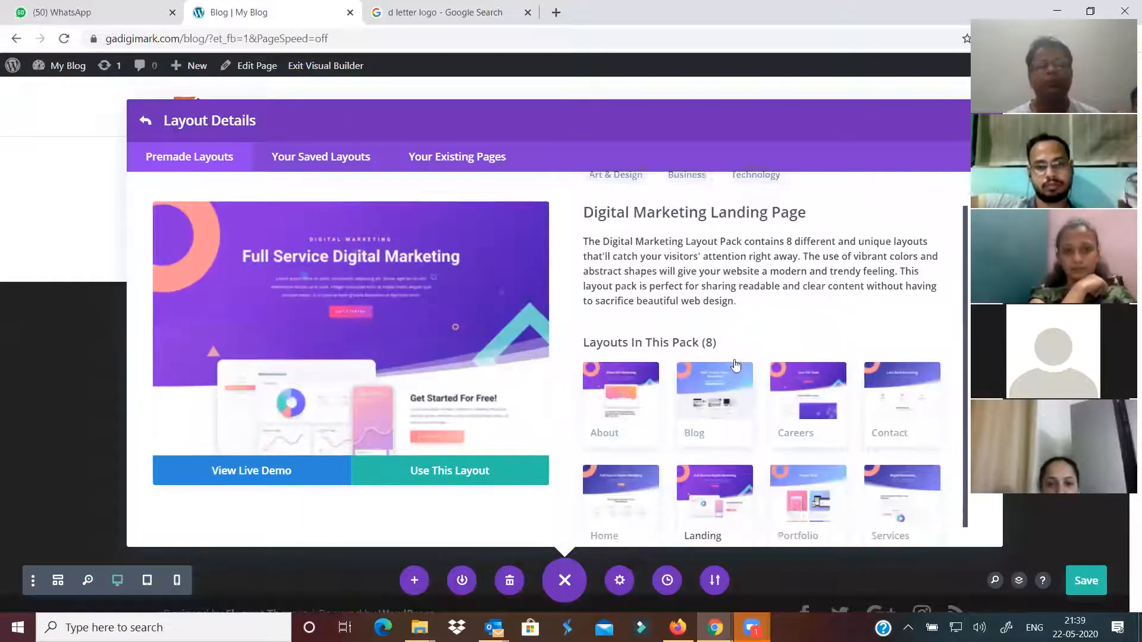
scroll(737, 366, down, 2)
click(717, 364)
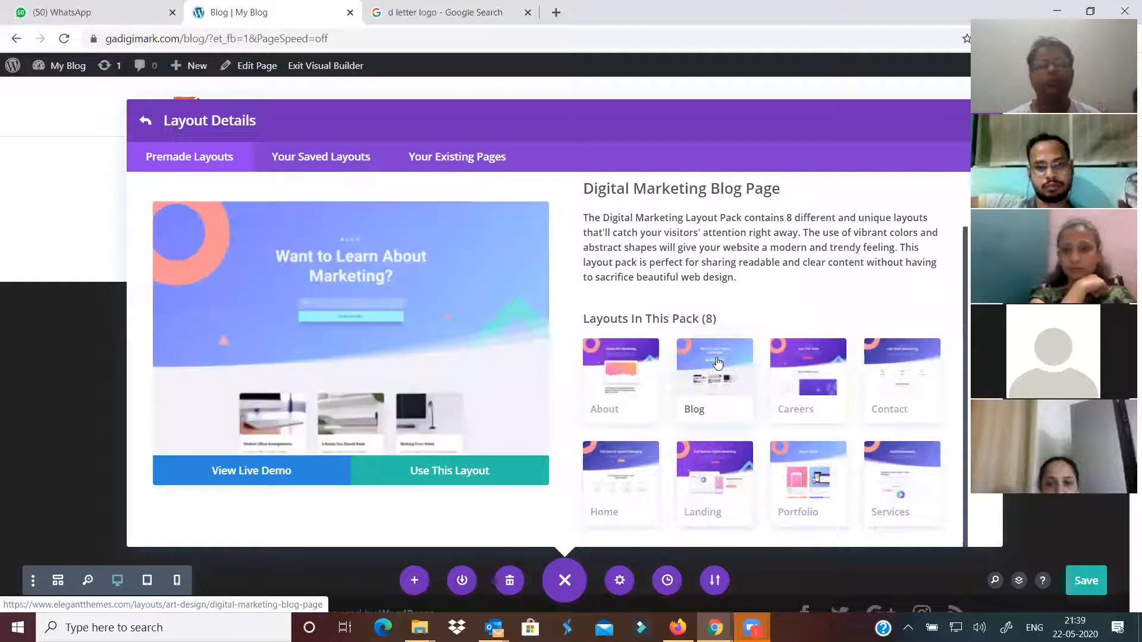
click(426, 479)
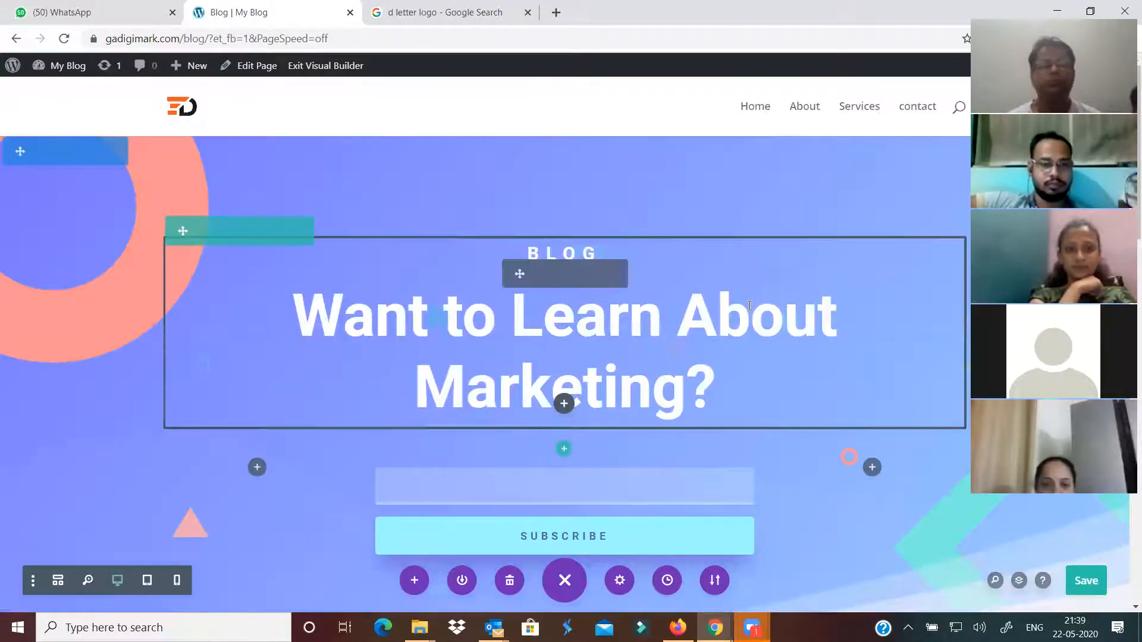
scroll(720, 345, down, 5)
scroll(720, 345, down, 4)
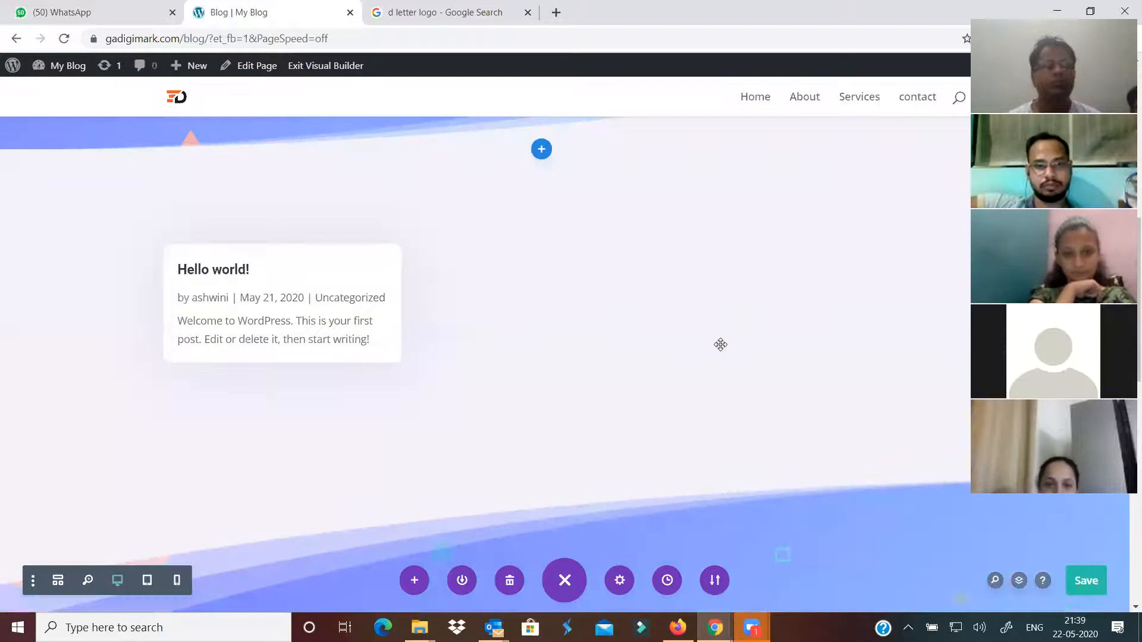
scroll(720, 345, up, 4)
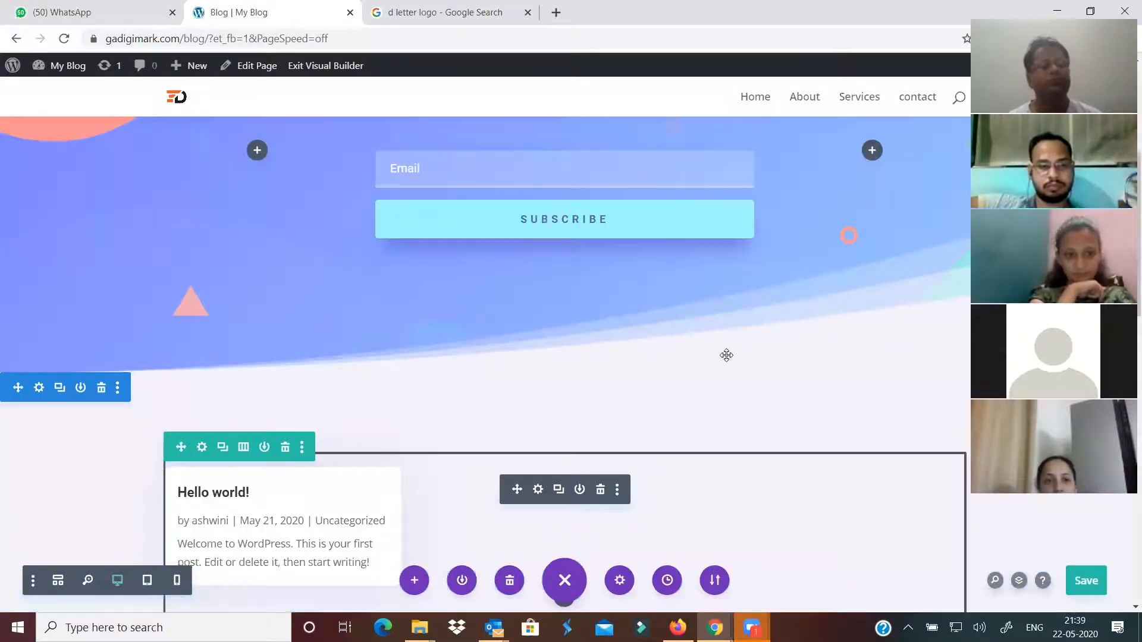
scroll(727, 355, up, 5)
scroll(726, 355, up, 2)
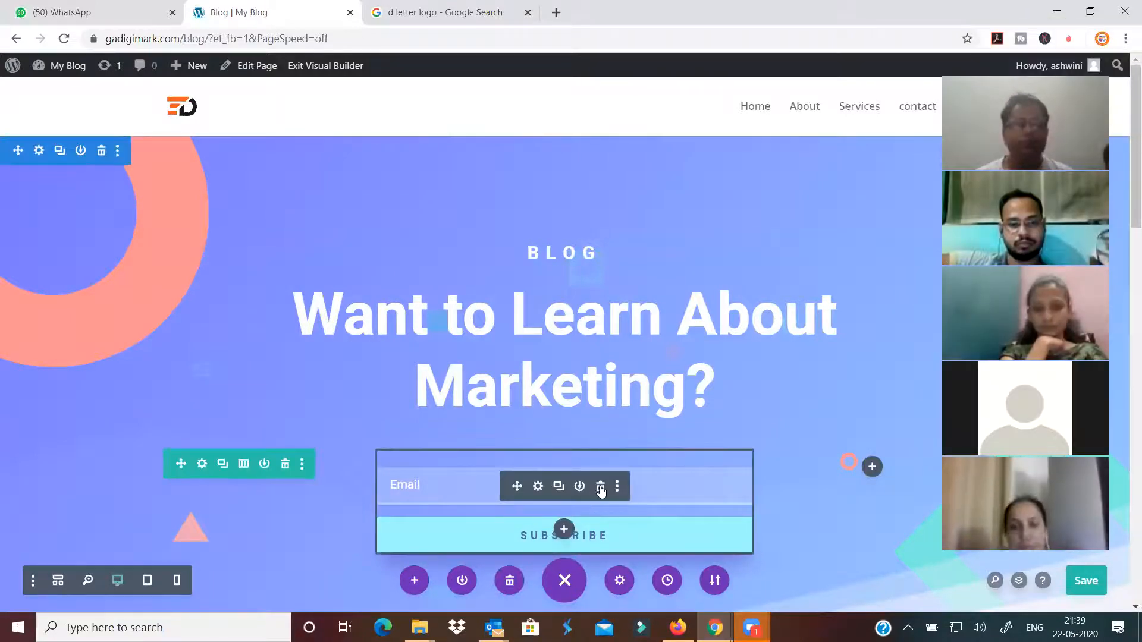
Delete the email subscribe form and change the hero heading to 'Updated Blogs'
click(601, 488)
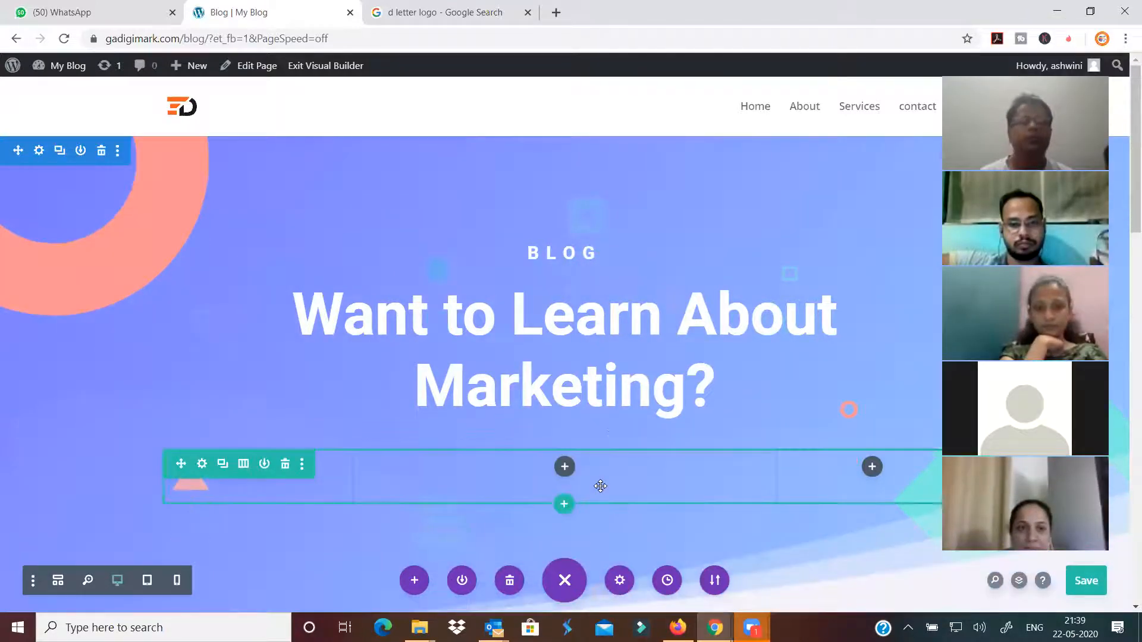
double_click(595, 367)
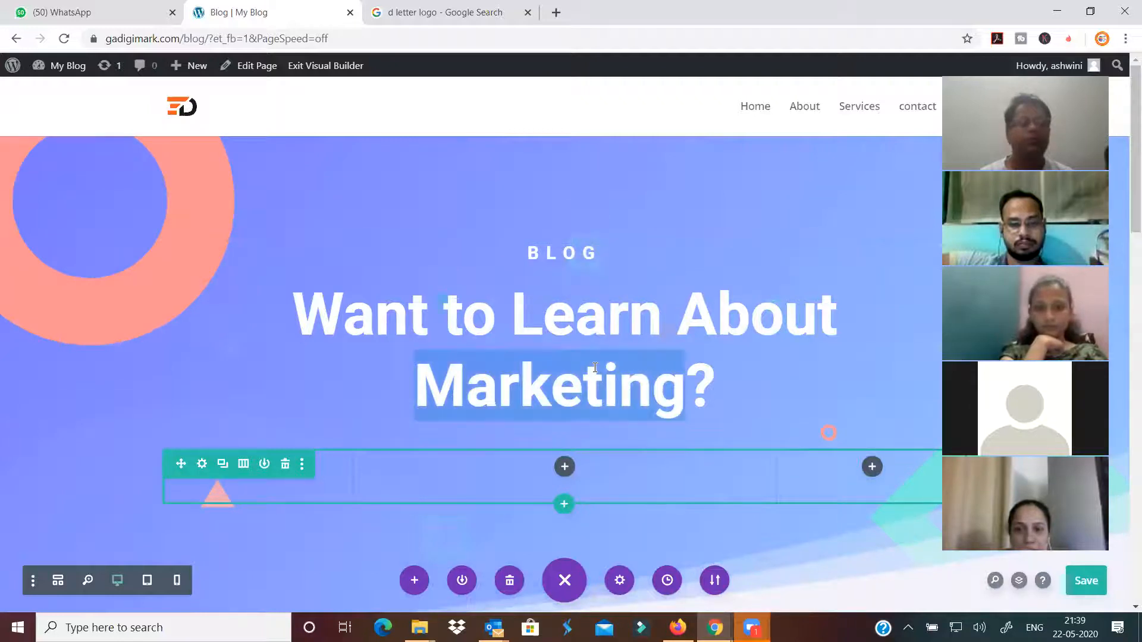
triple_click(595, 368)
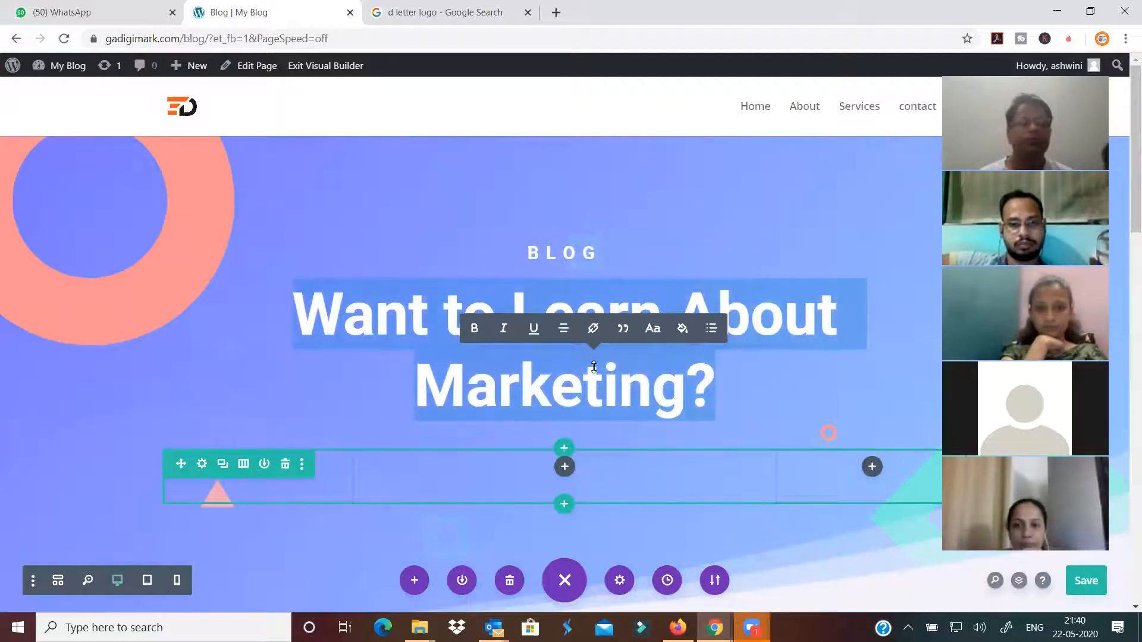
text(Get)
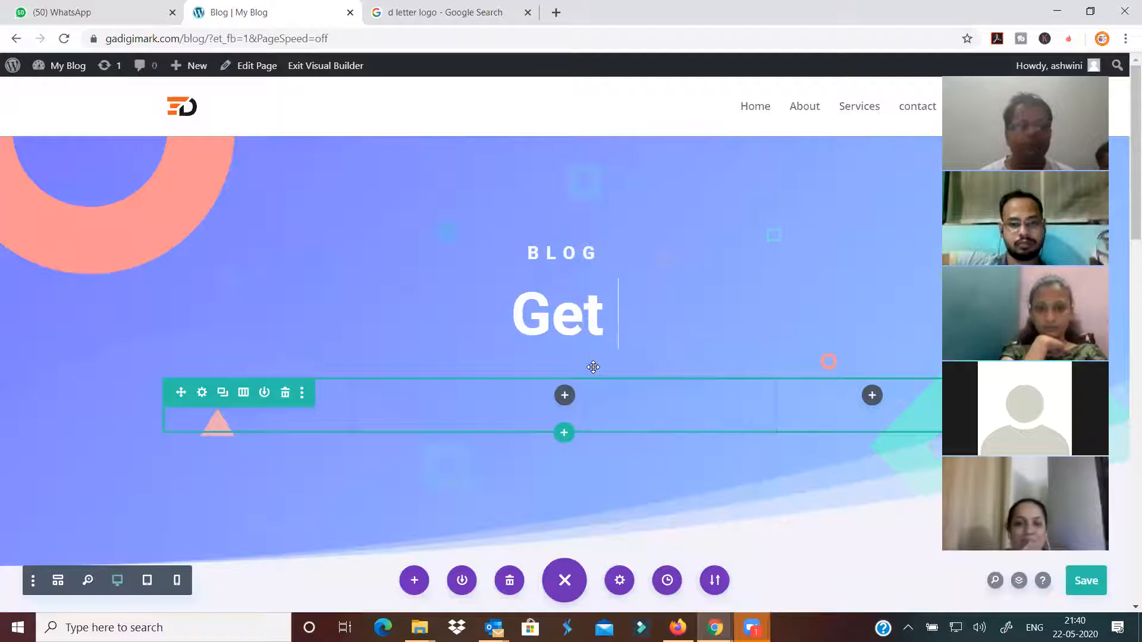
key(BackSpace)
key(BackSpace)
key(BackSpace)
key(BackSpace)
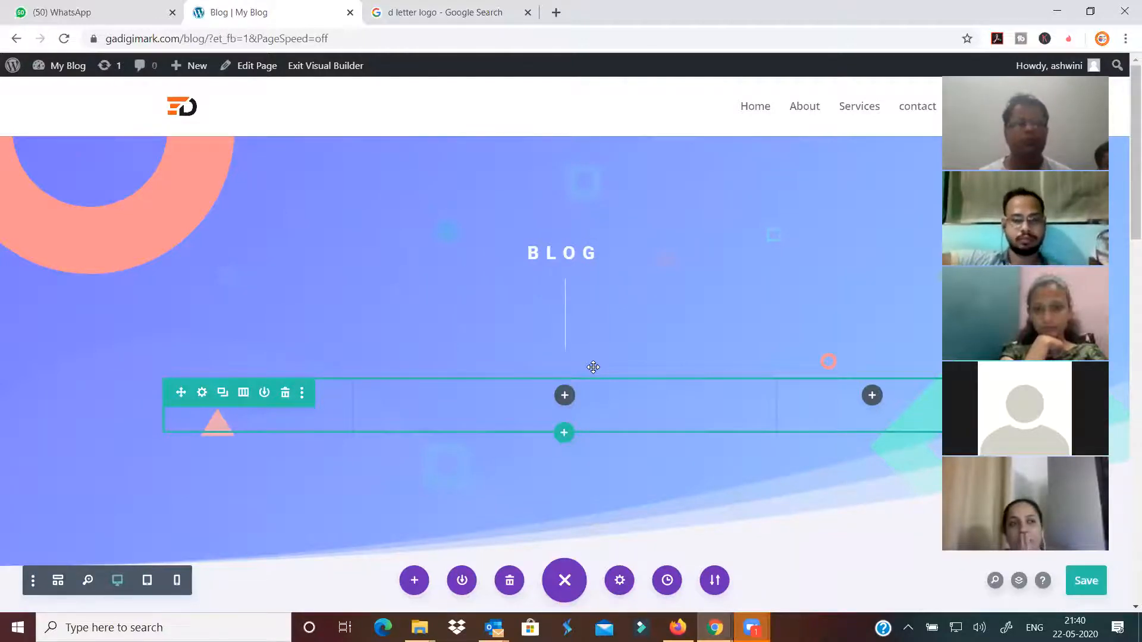
text(Updated )
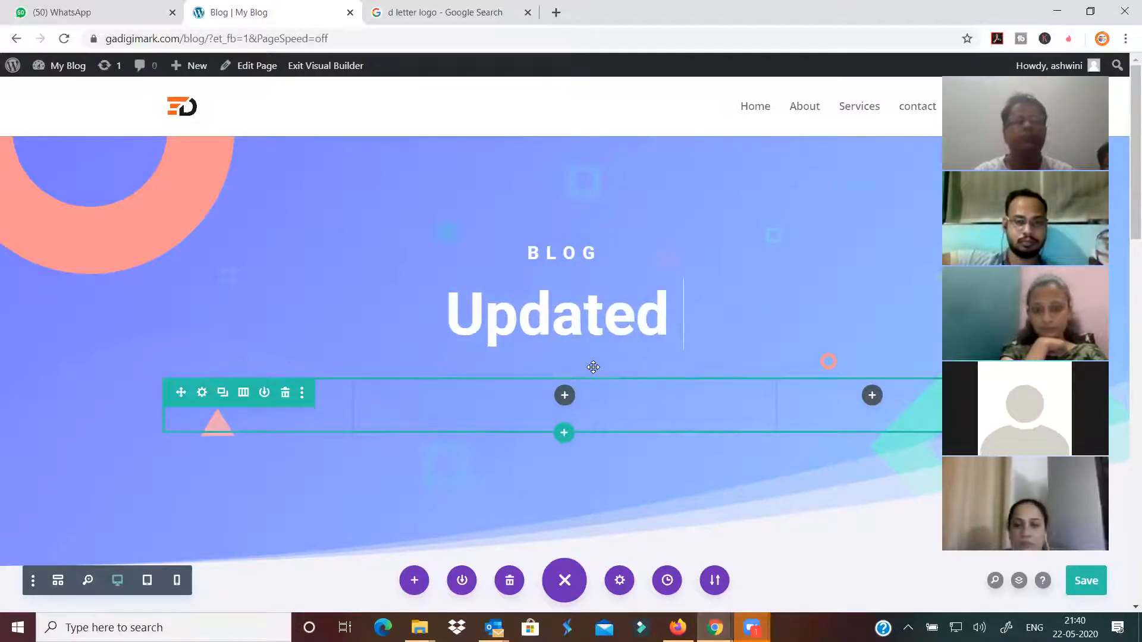
text(Blogs)
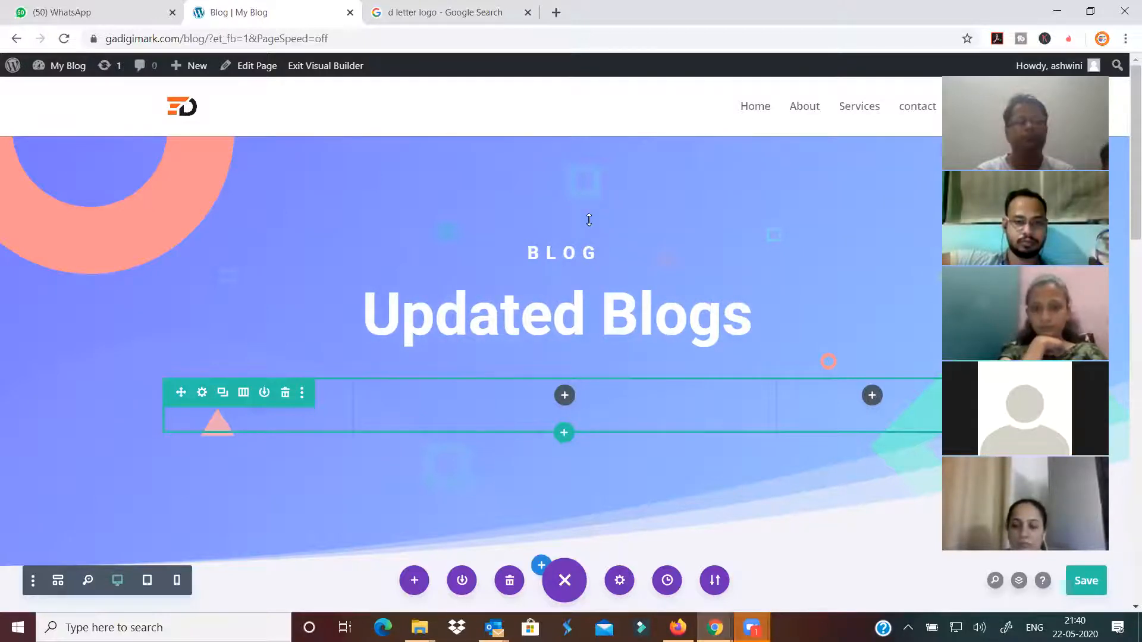
Save the Blog page's Divi layout
click(1092, 590)
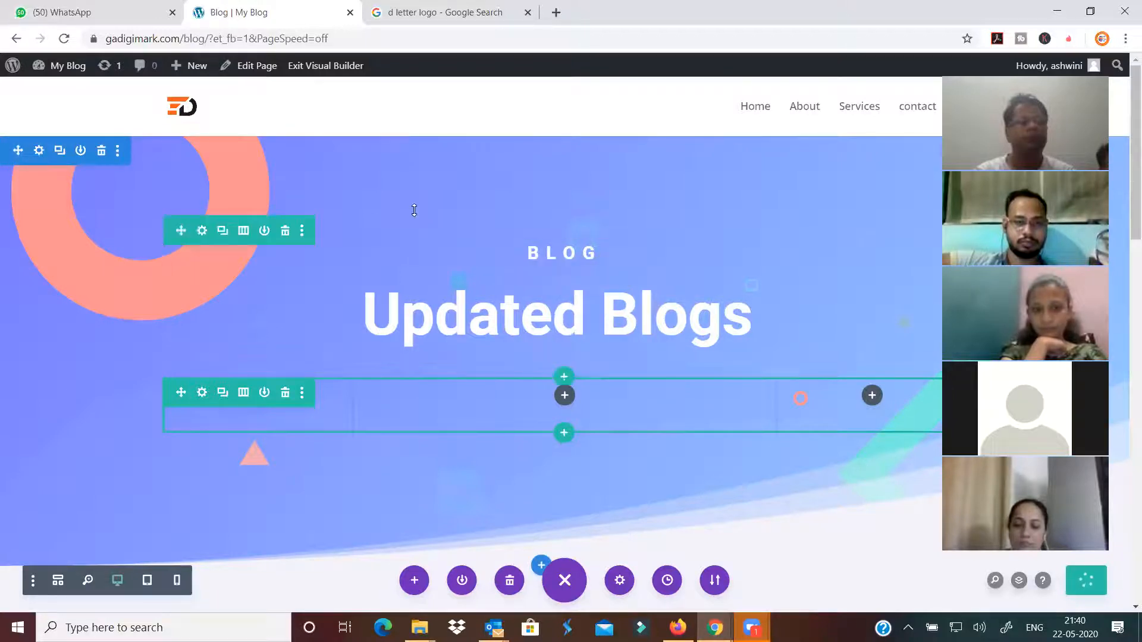
scroll(415, 210, down, 8)
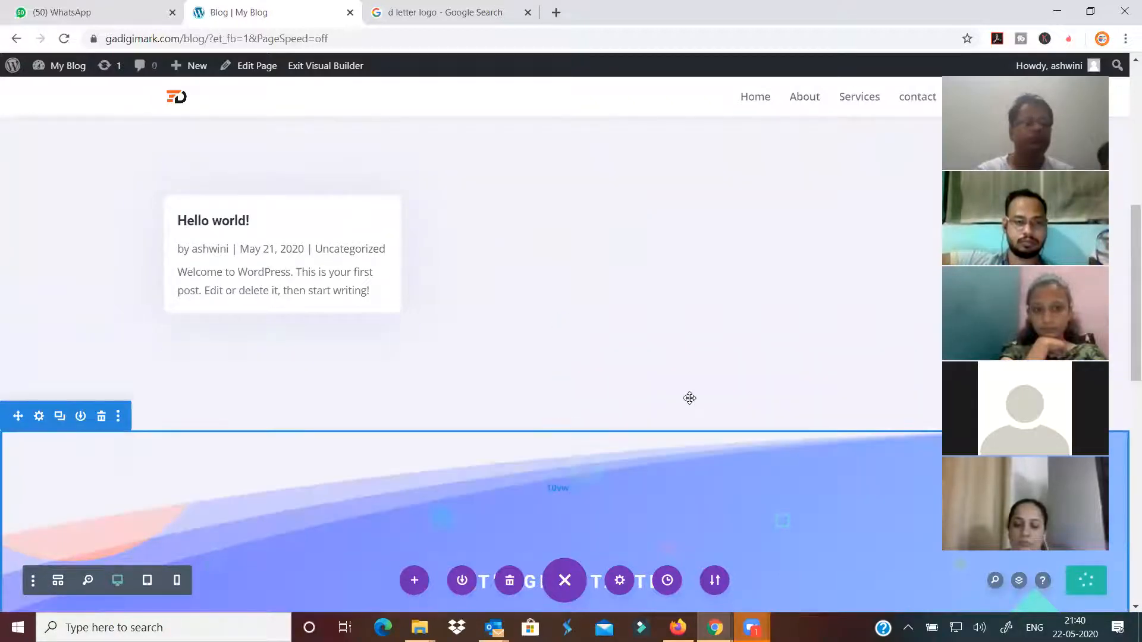
mouse_move(53, 67)
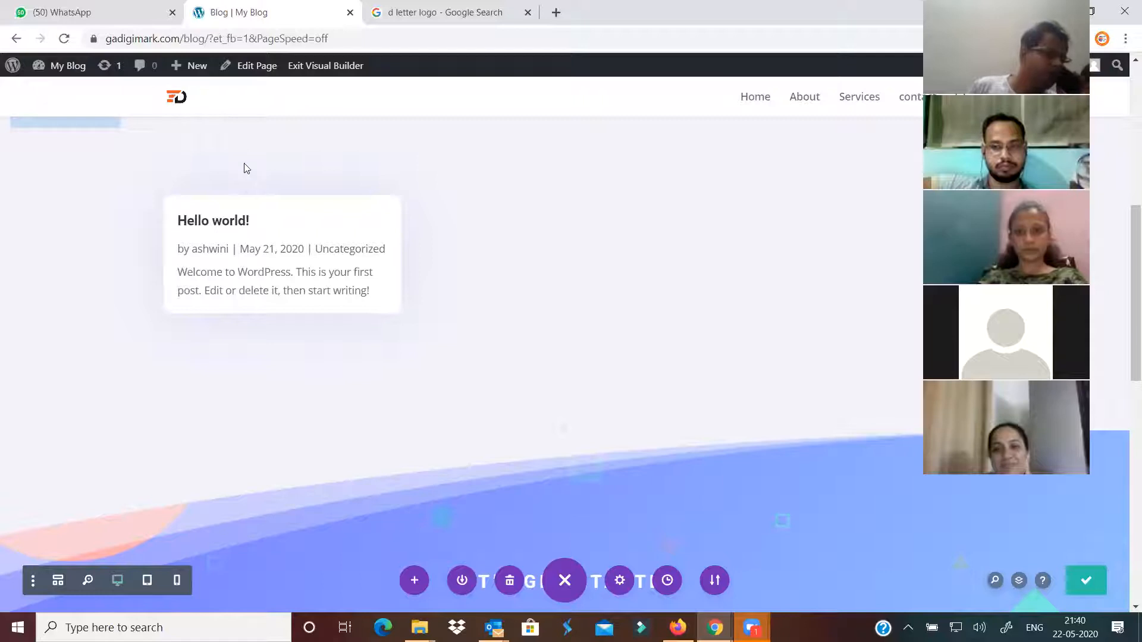
Add the Blog page to main_menu in Appearance > Menus and save the menu
click(57, 91)
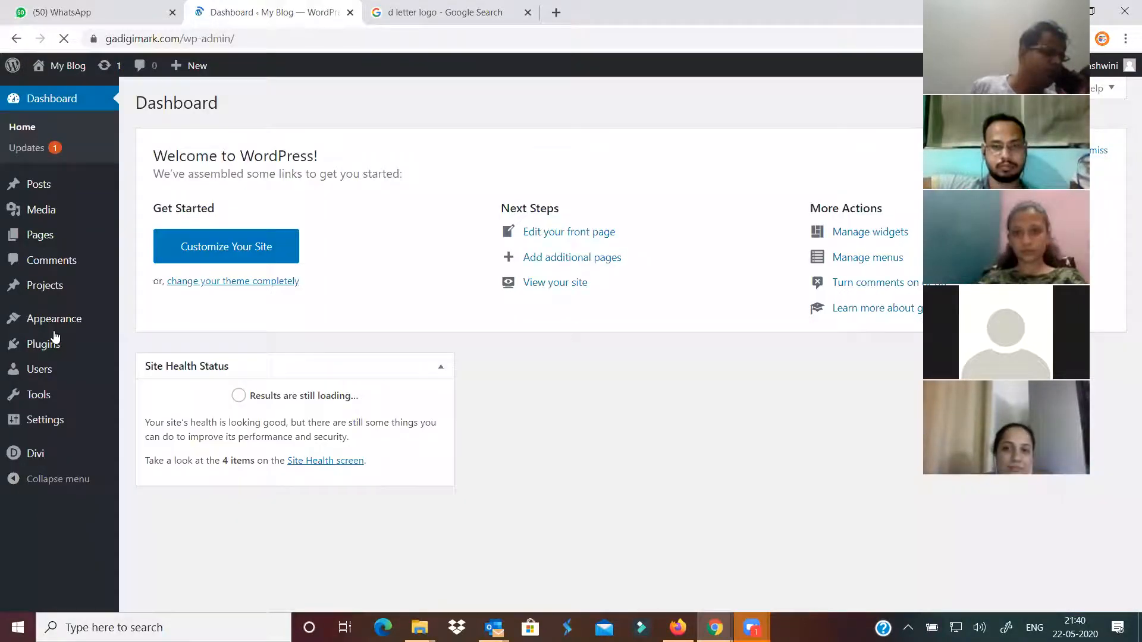
mouse_move(51, 325)
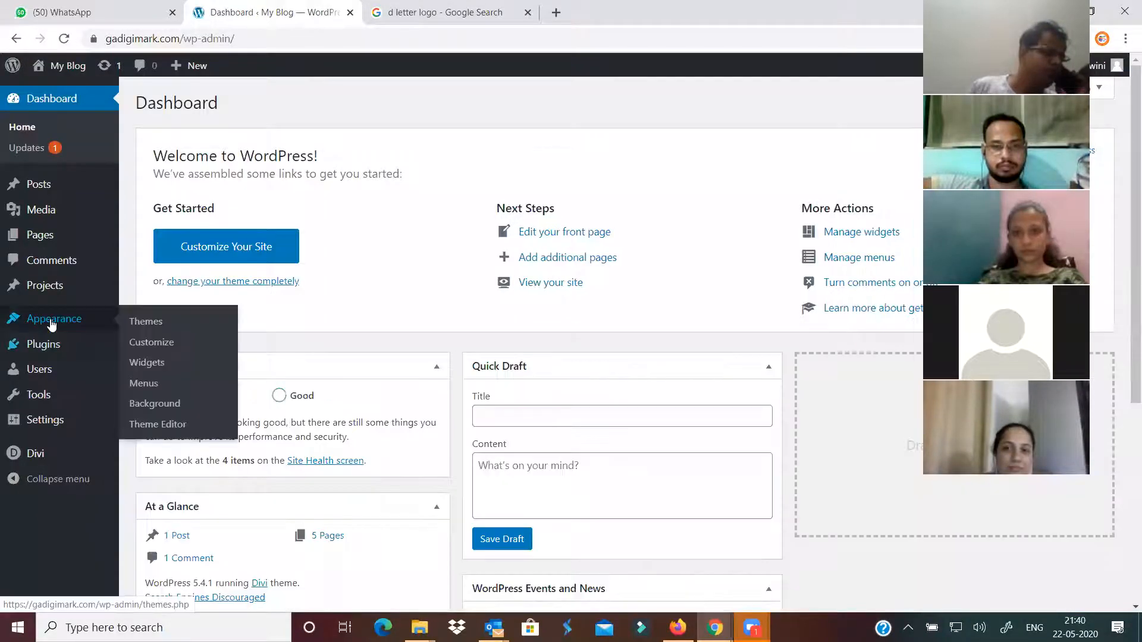
click(145, 385)
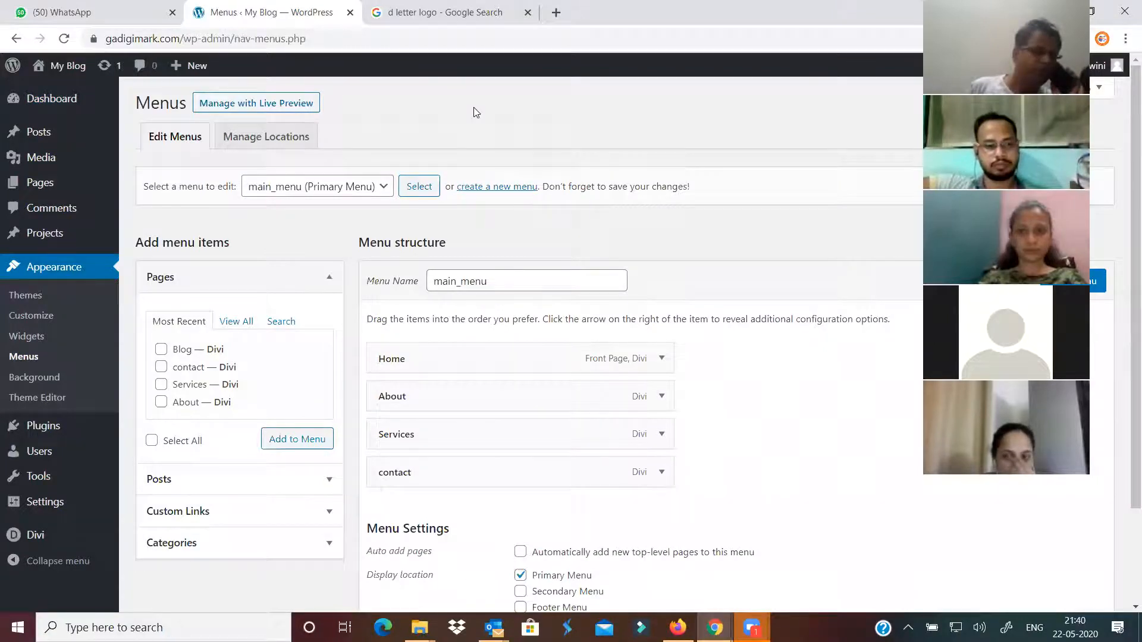
click(161, 349)
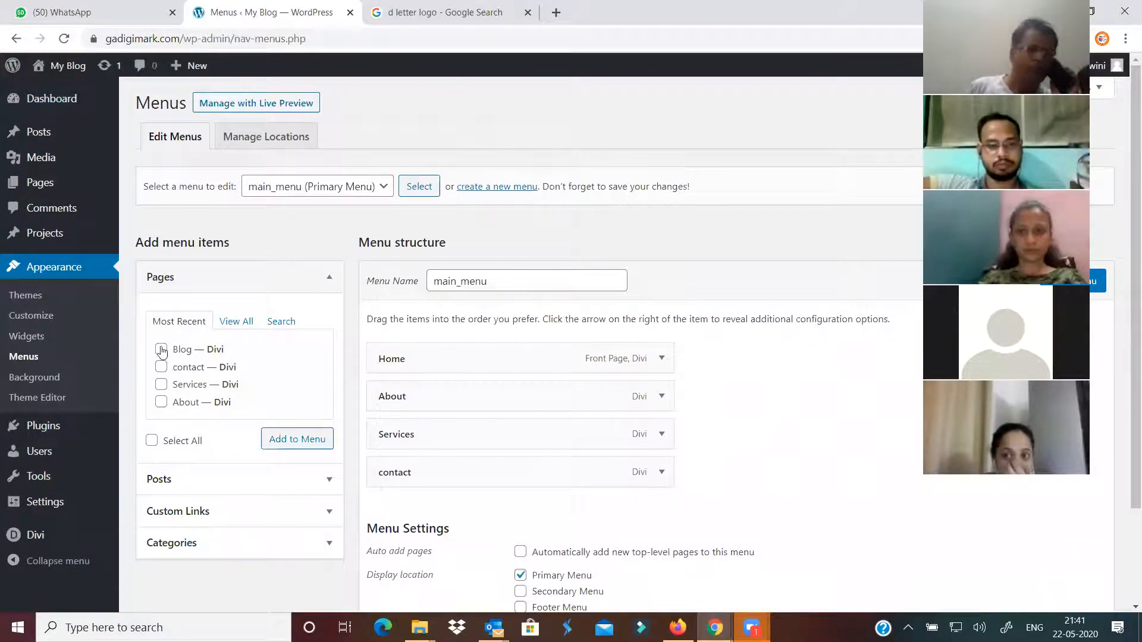
click(290, 440)
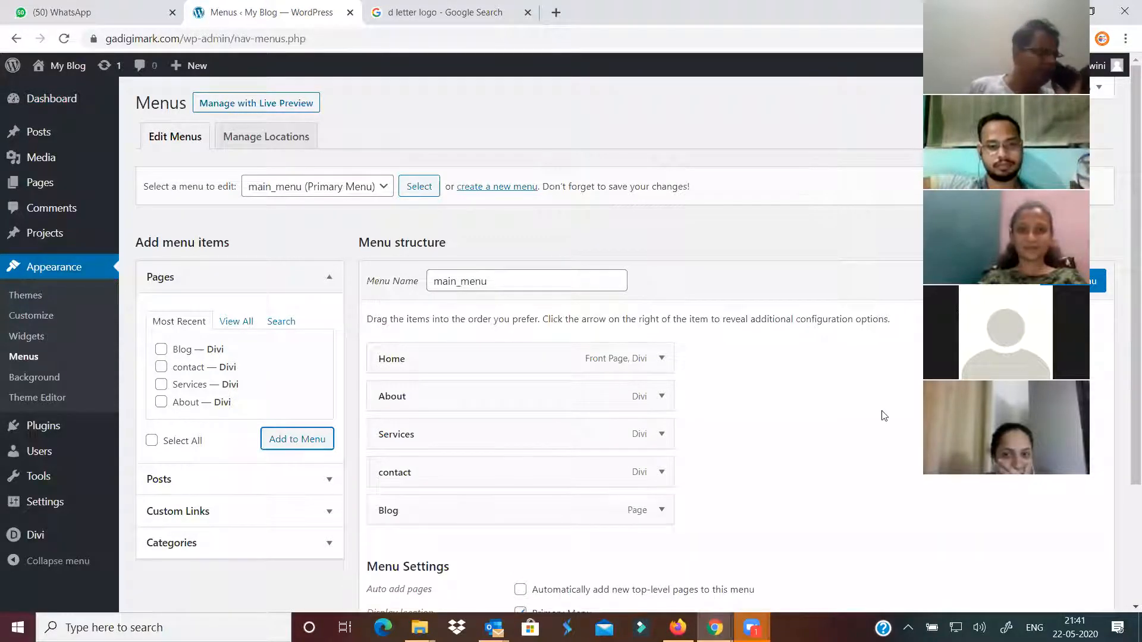
click(1073, 280)
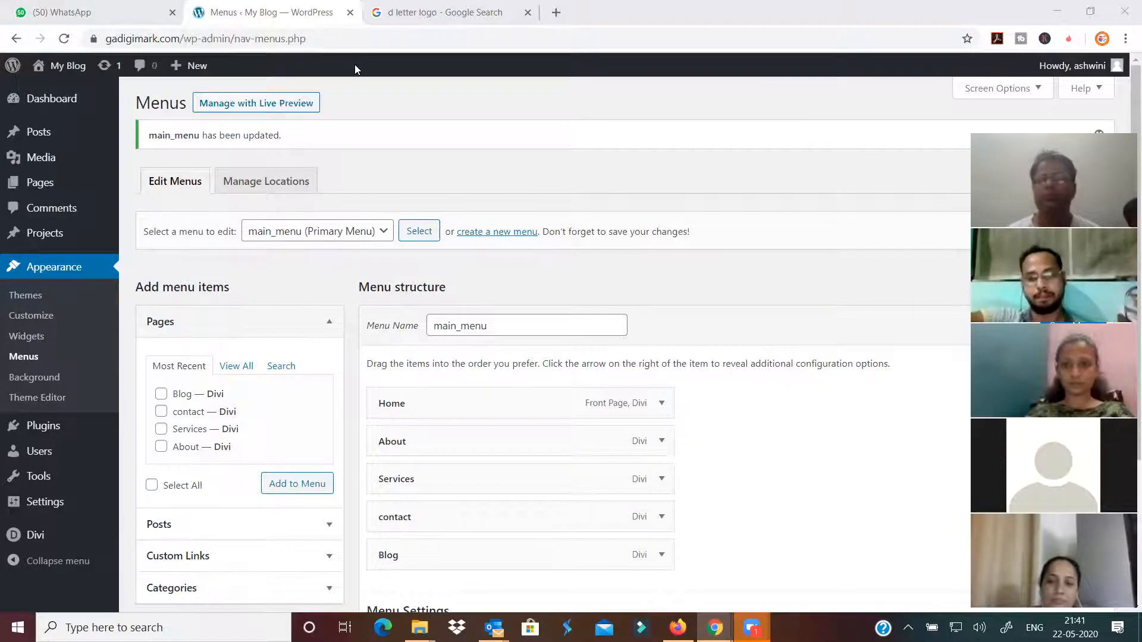
Glance at the logo image results, then bring the live site's private window forward
click(409, 10)
click(260, 10)
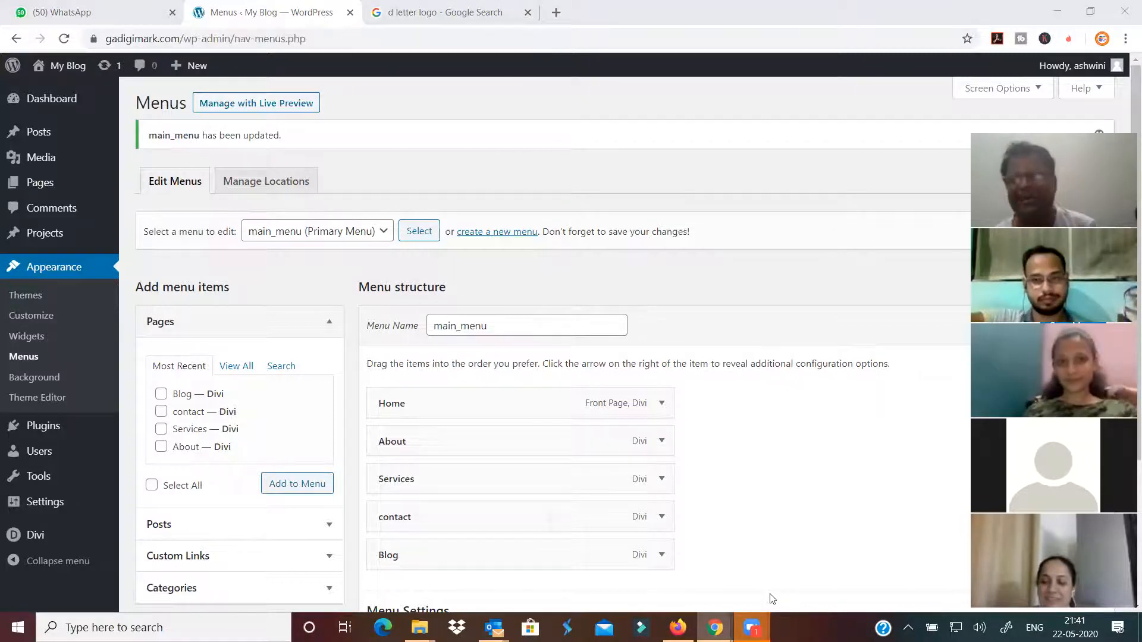
mouse_move(715, 627)
click(795, 564)
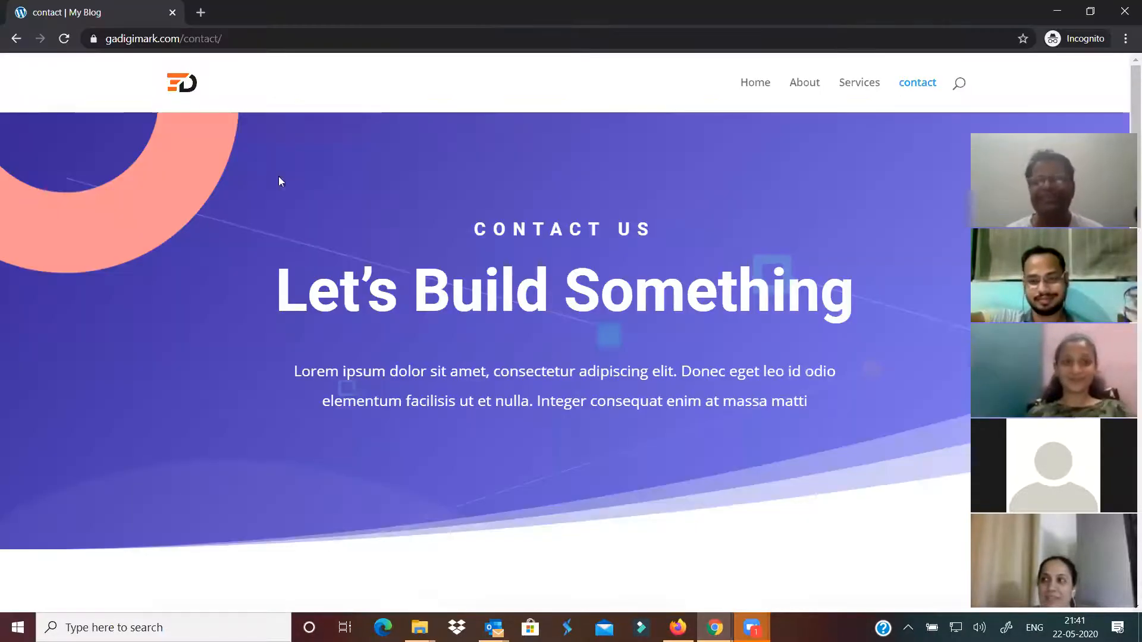
Reload the live site and open the new Blog menu item
click(185, 86)
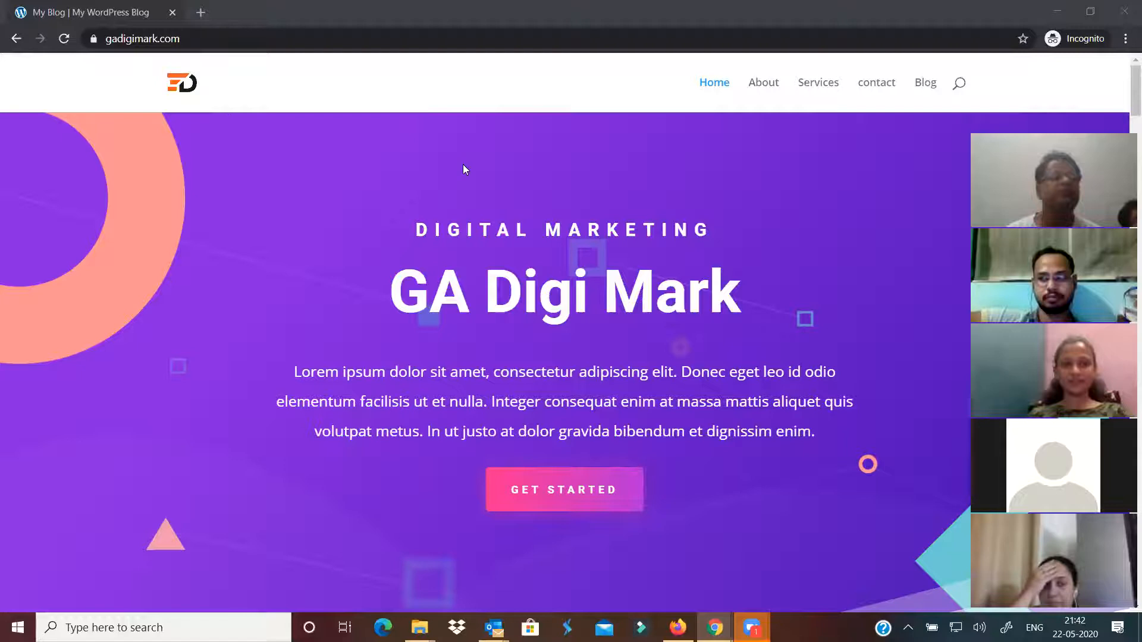
click(928, 88)
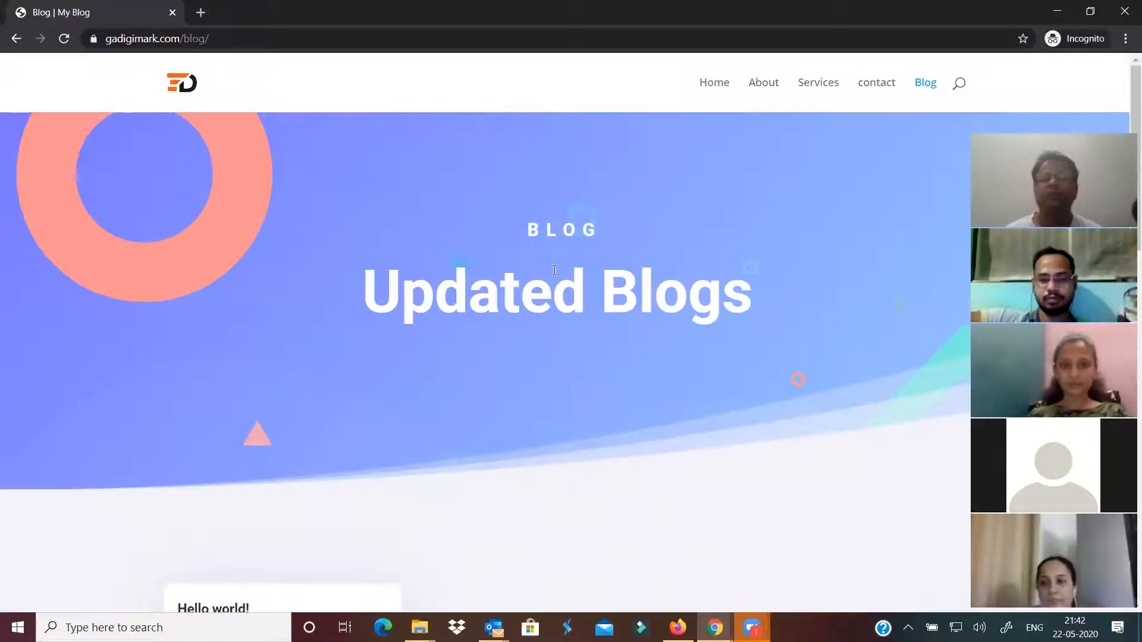
scroll(558, 345, down, 4)
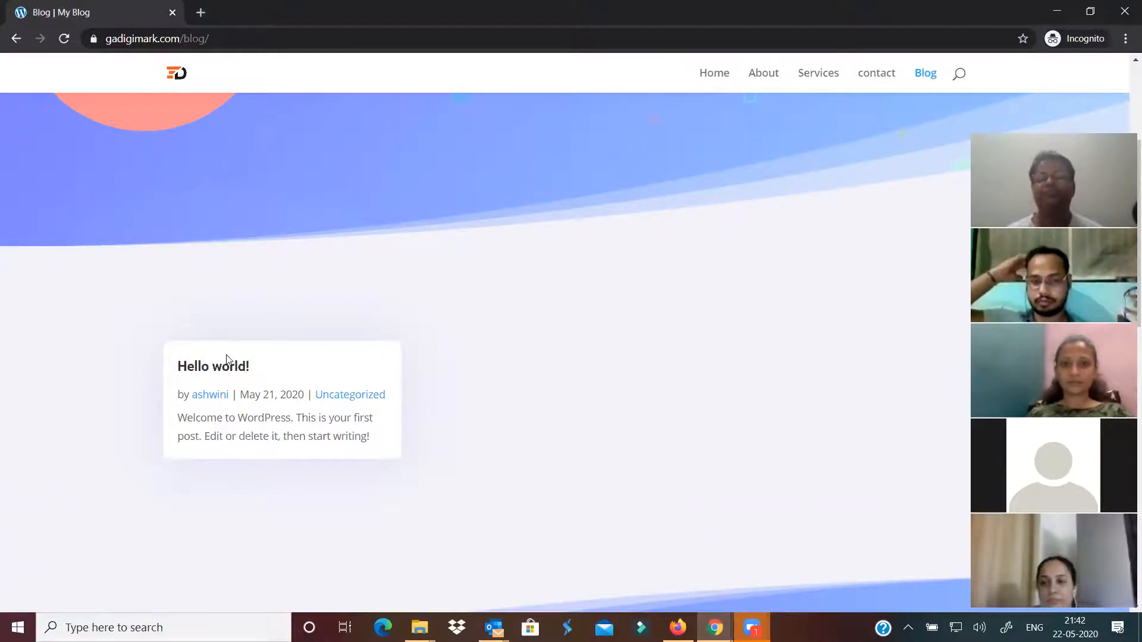
scroll(513, 305, up, 4)
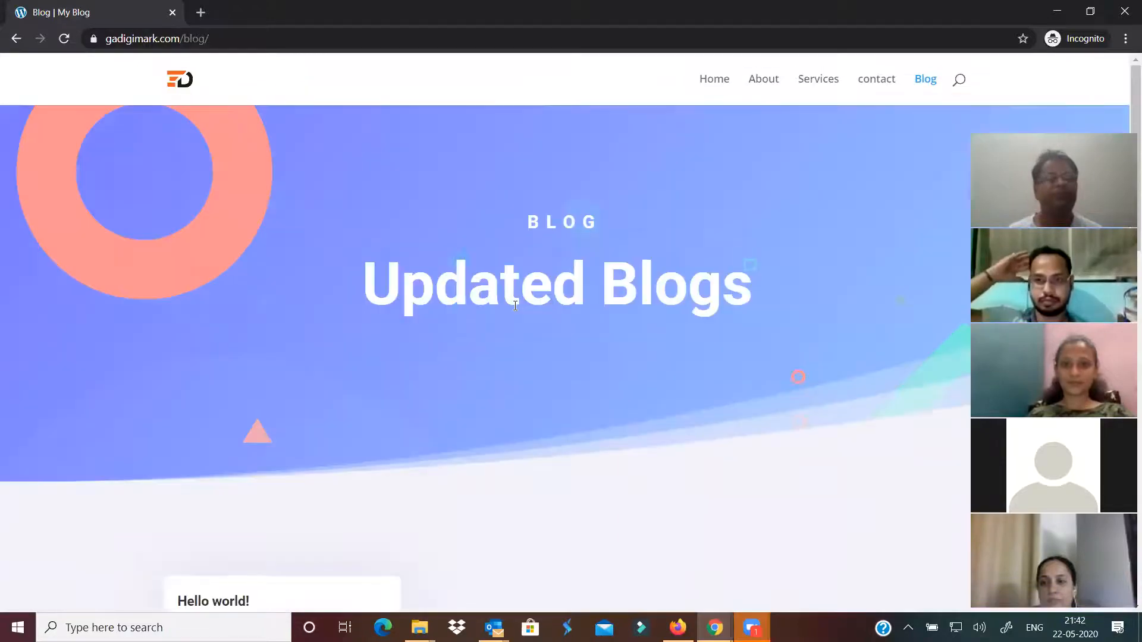
scroll(515, 305, down, 5)
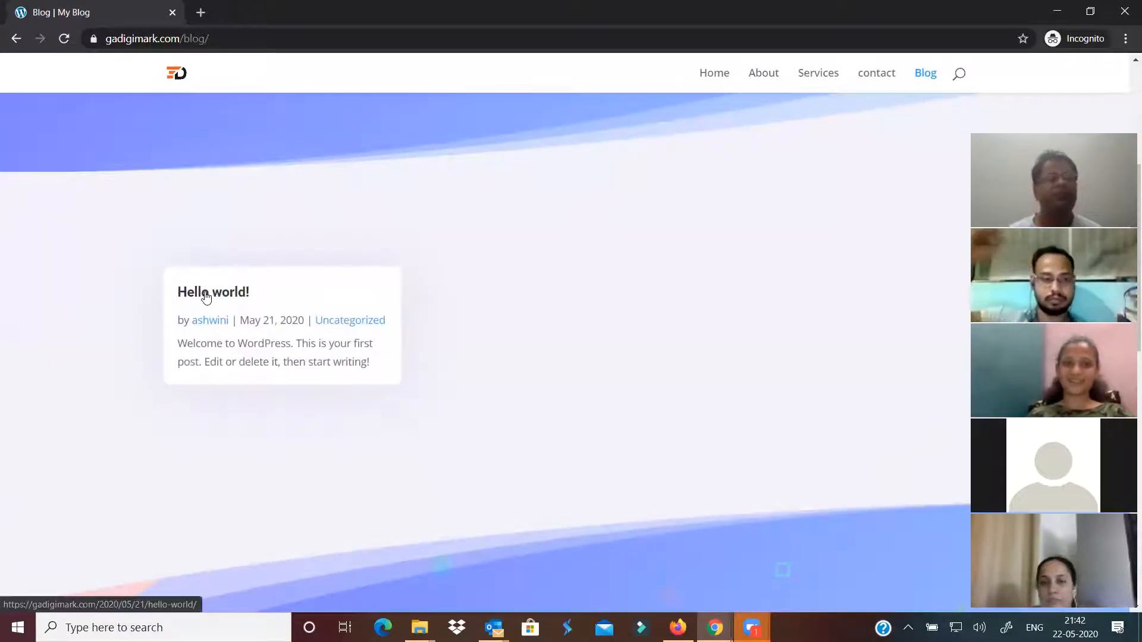
Open the 'Hello world!' post, reload it, and return to the admin window
click(206, 297)
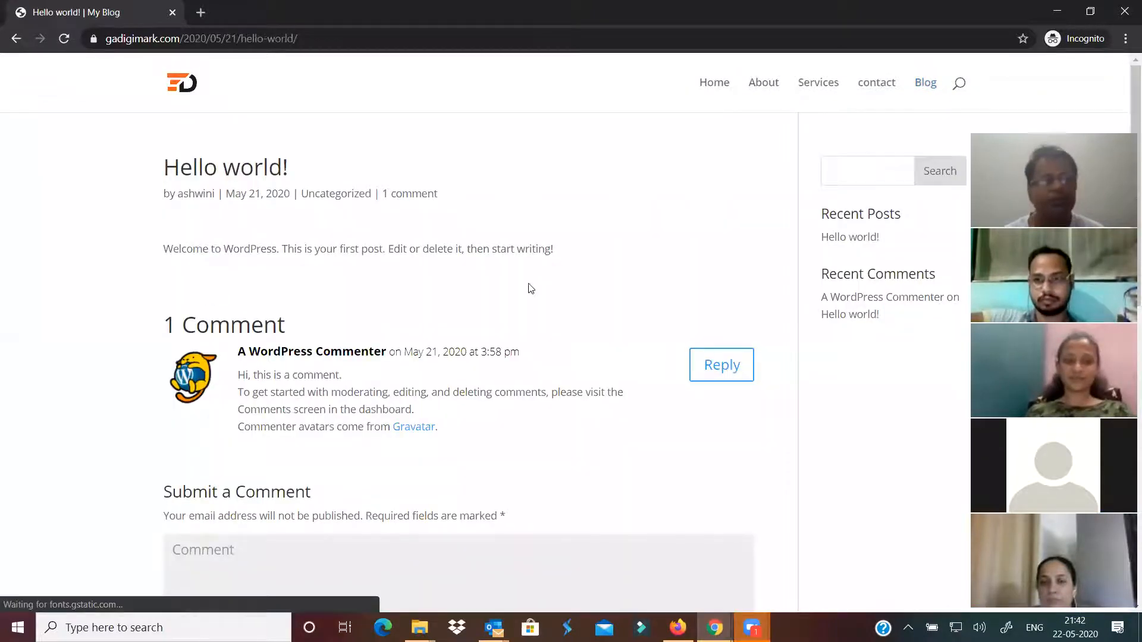
scroll(311, 336, down, 5)
scroll(291, 250, up, 5)
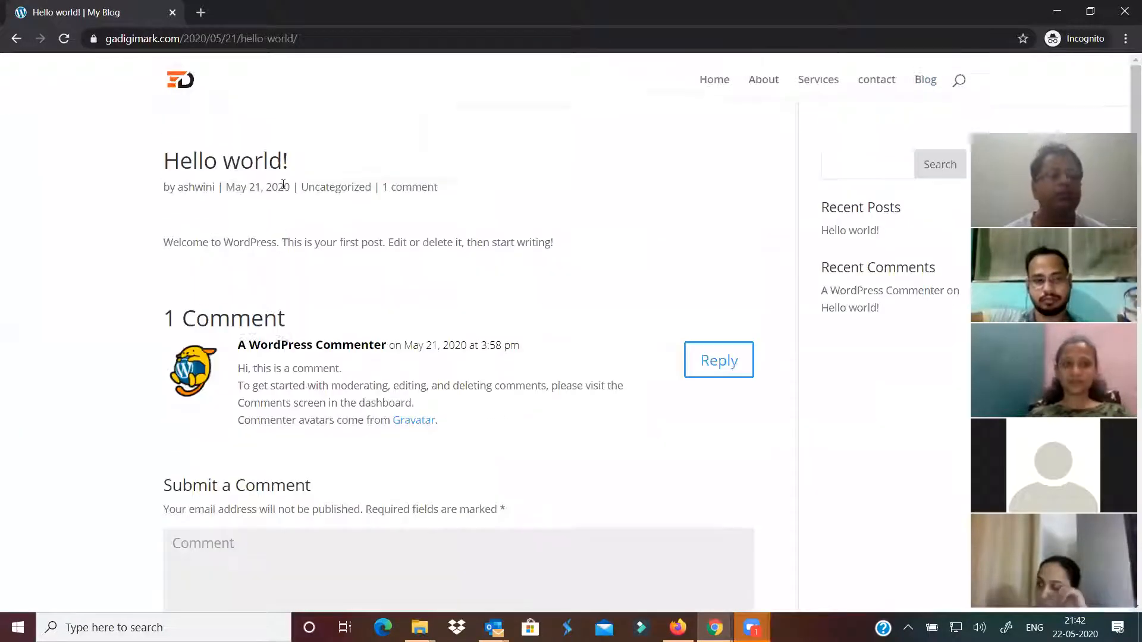
key(F5)
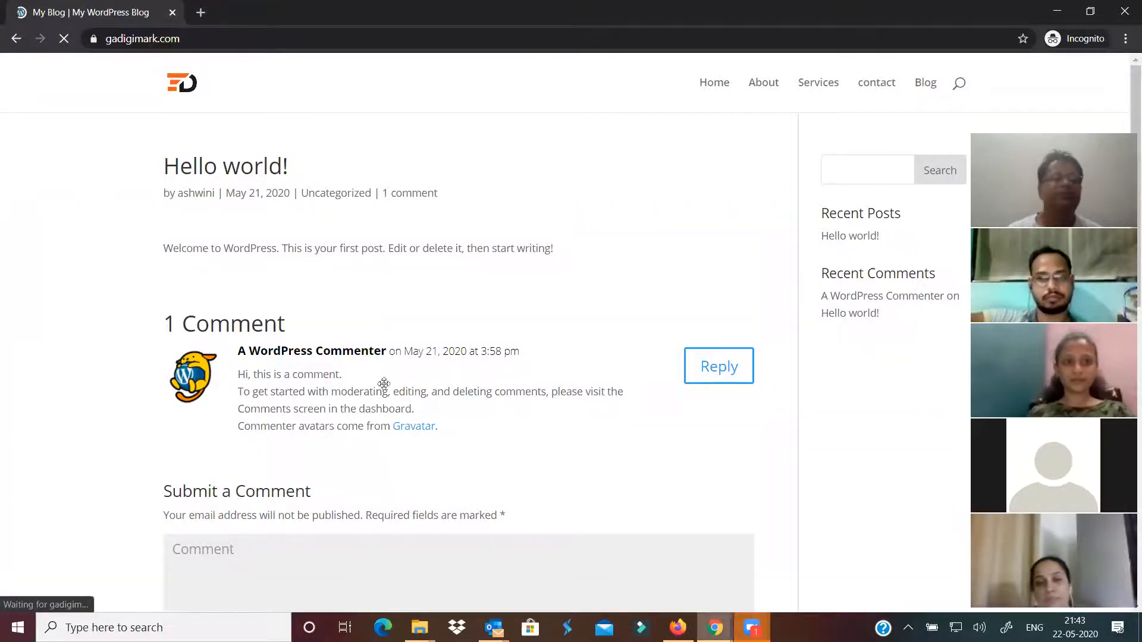
click(715, 627)
click(634, 558)
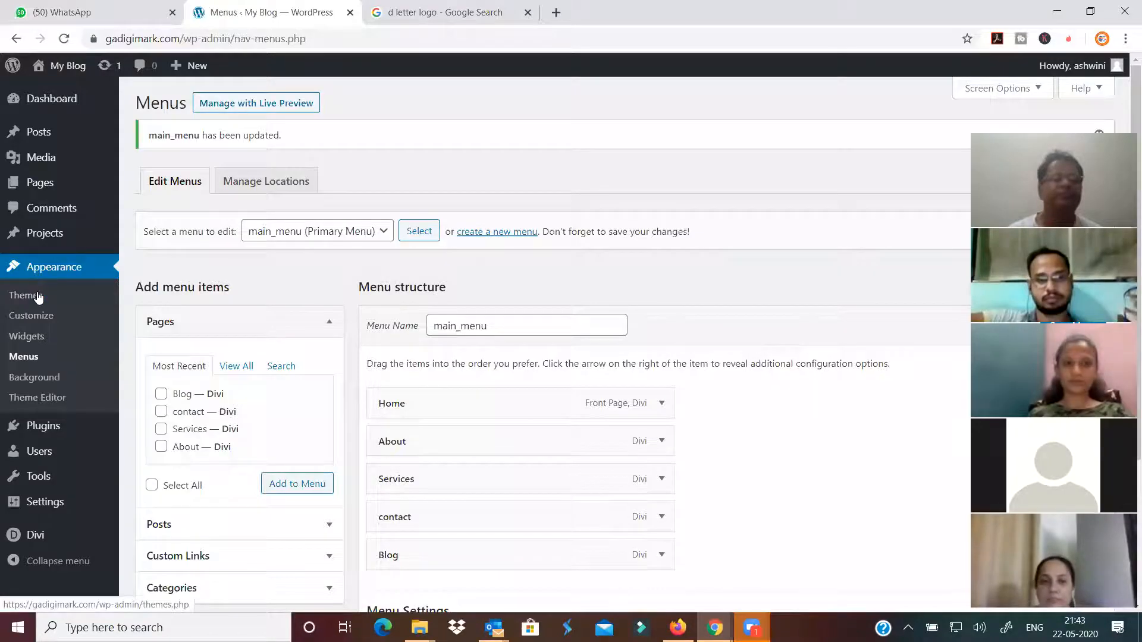
Start a new post titled 'Digital Marketing Trends' with a newly created Digital category
mouse_move(190, 65)
click(188, 94)
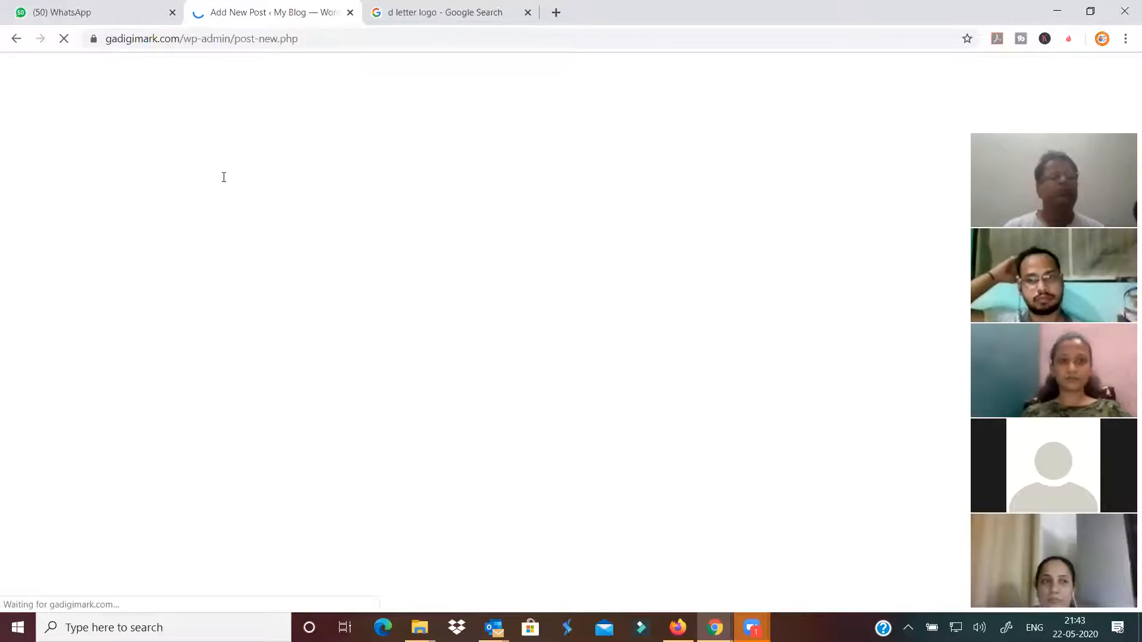
text(Digital )
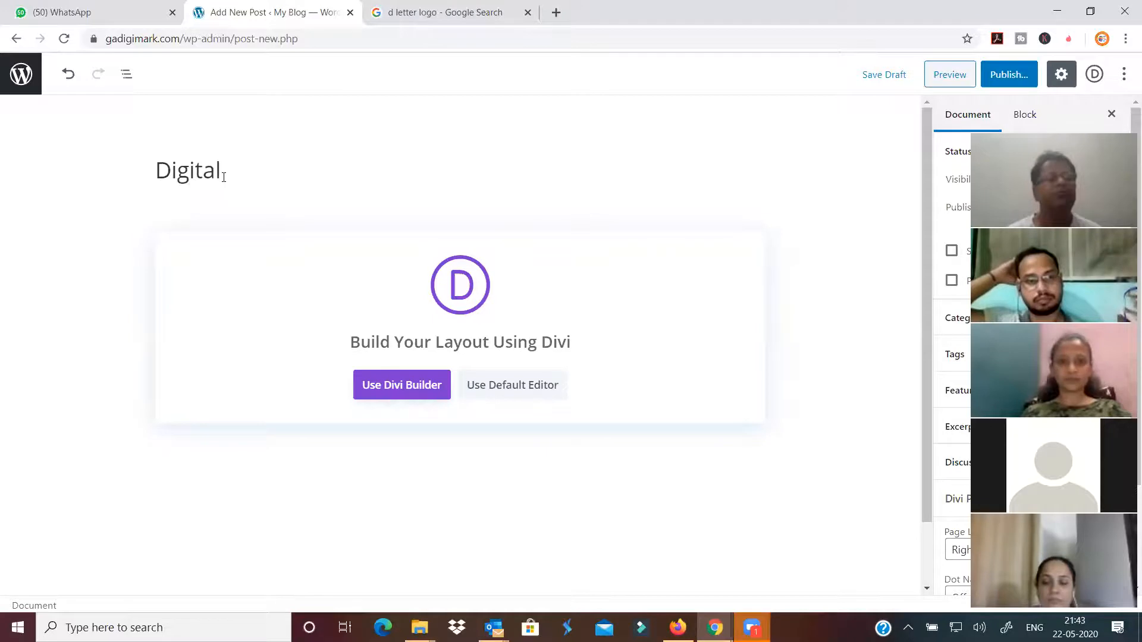
text(Marketing Trends)
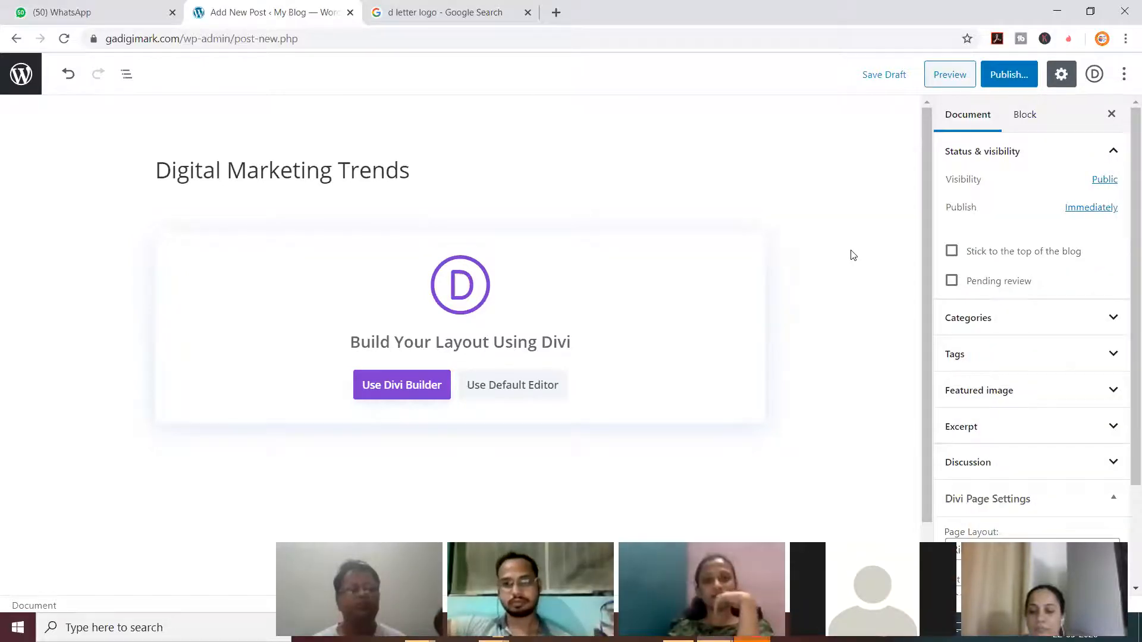
click(1019, 318)
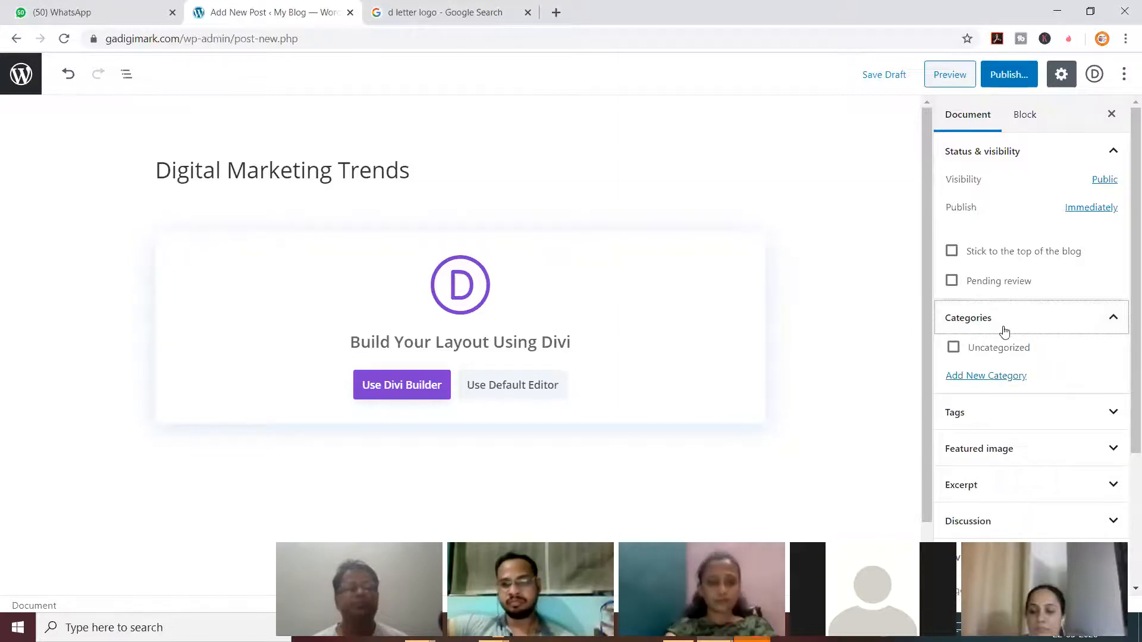
click(988, 376)
click(1001, 429)
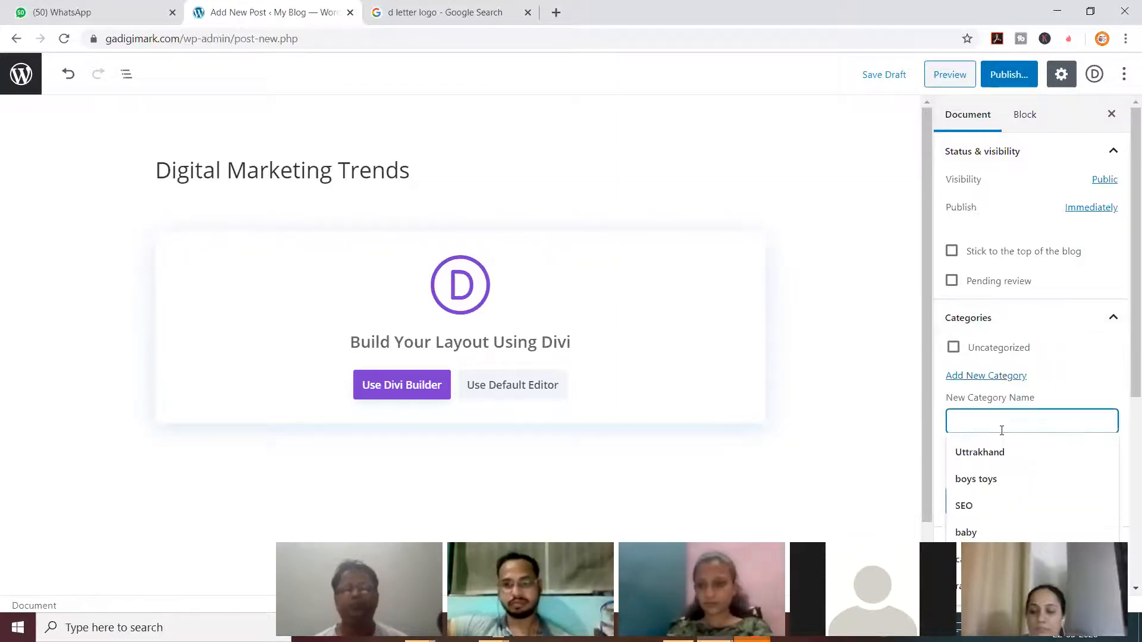
text(Digital)
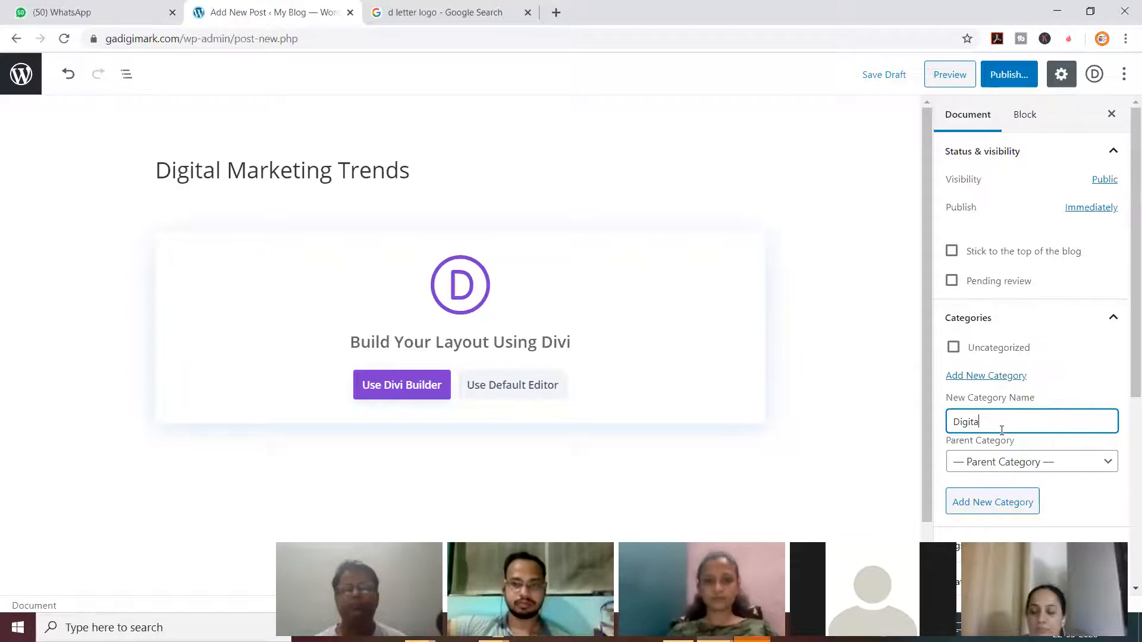
click(1001, 506)
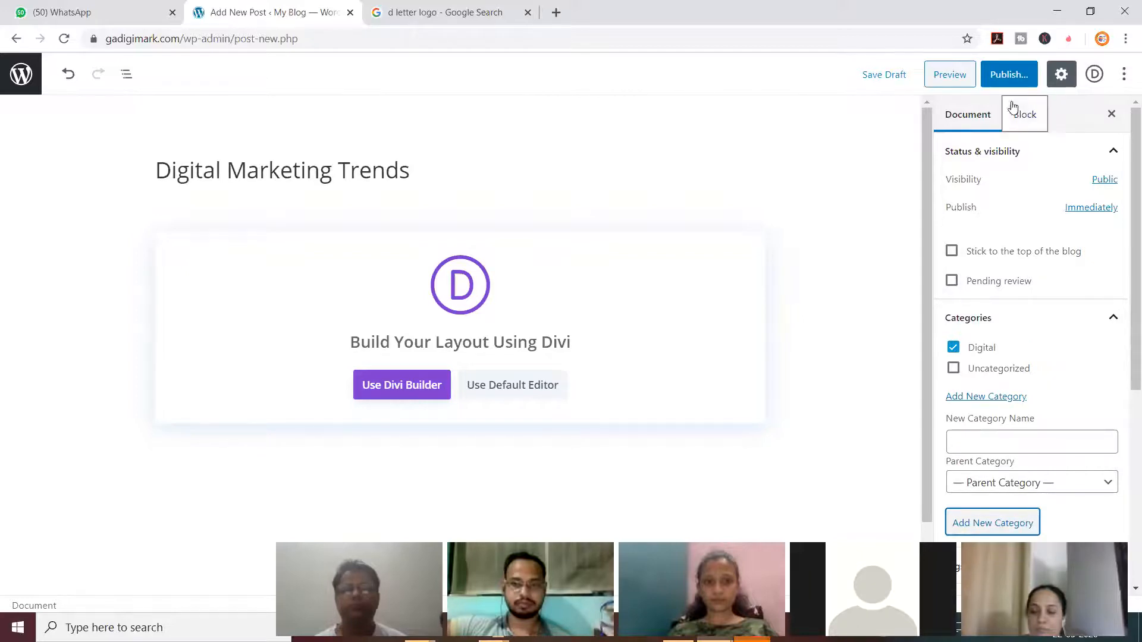
Publish the post and open it in the Divi Builder
click(1010, 74)
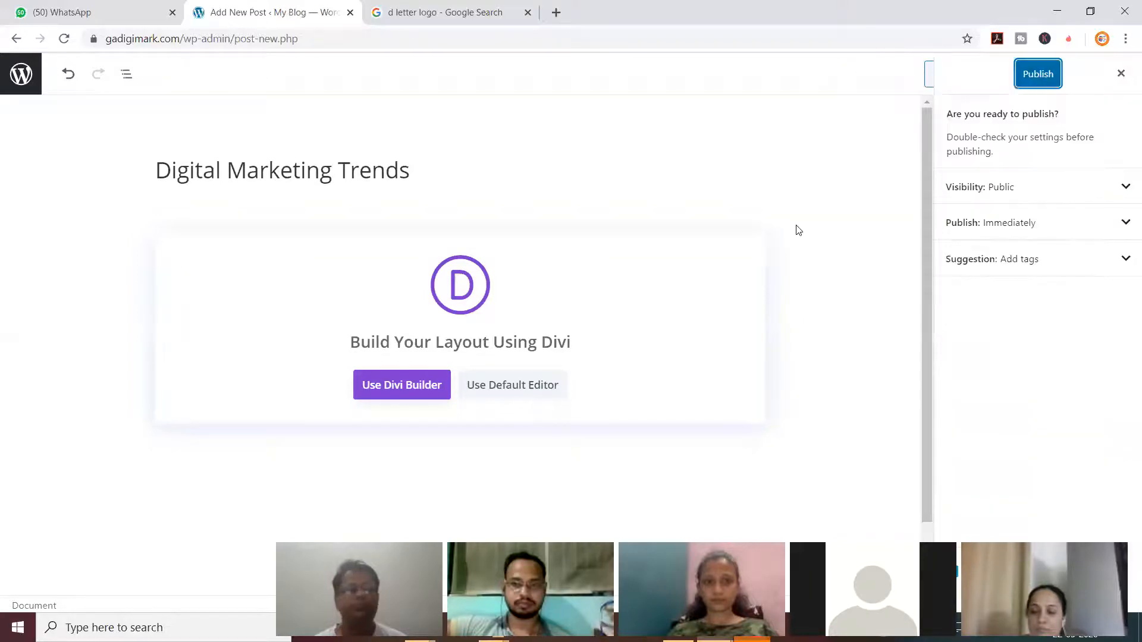
click(1046, 74)
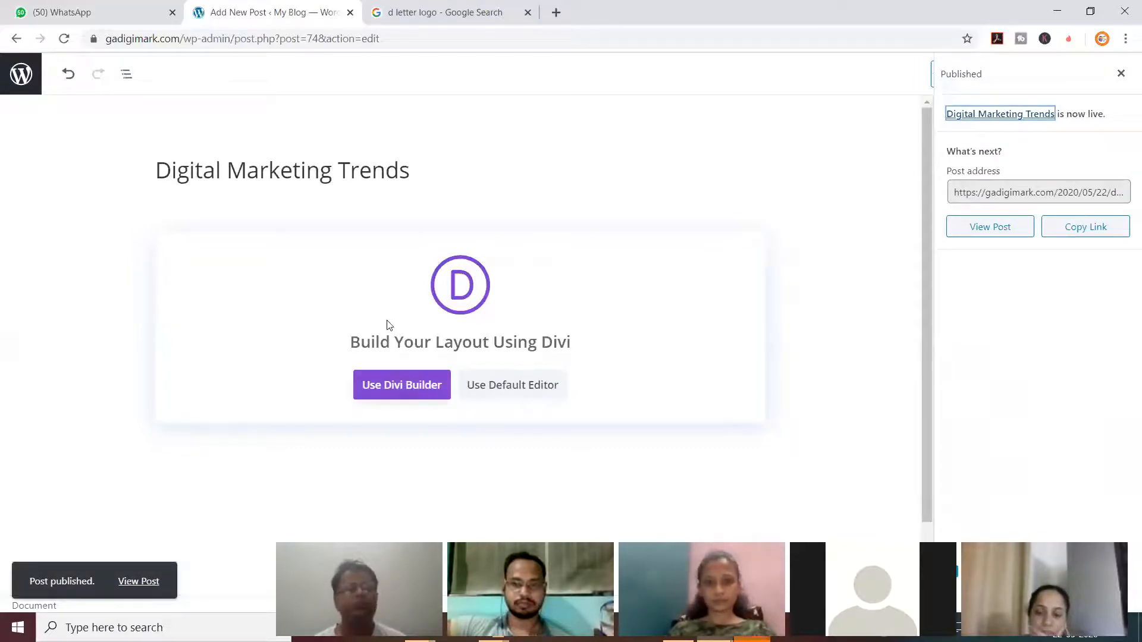
click(403, 393)
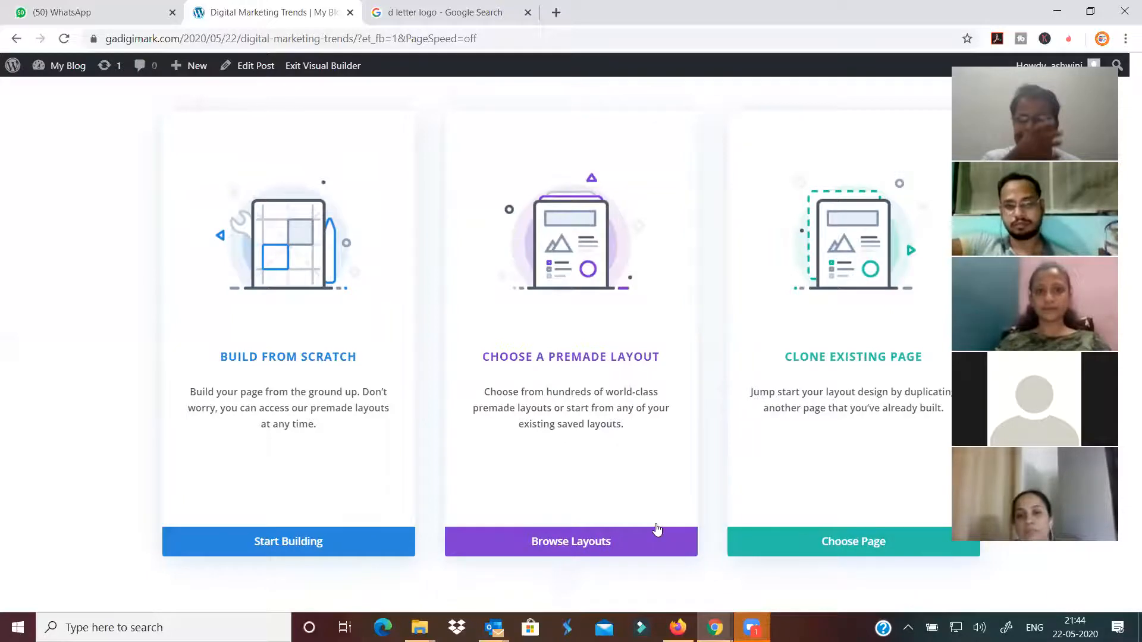
Browse the premade layouts and Digital Marketing pack details, then close the library without applying one
click(612, 542)
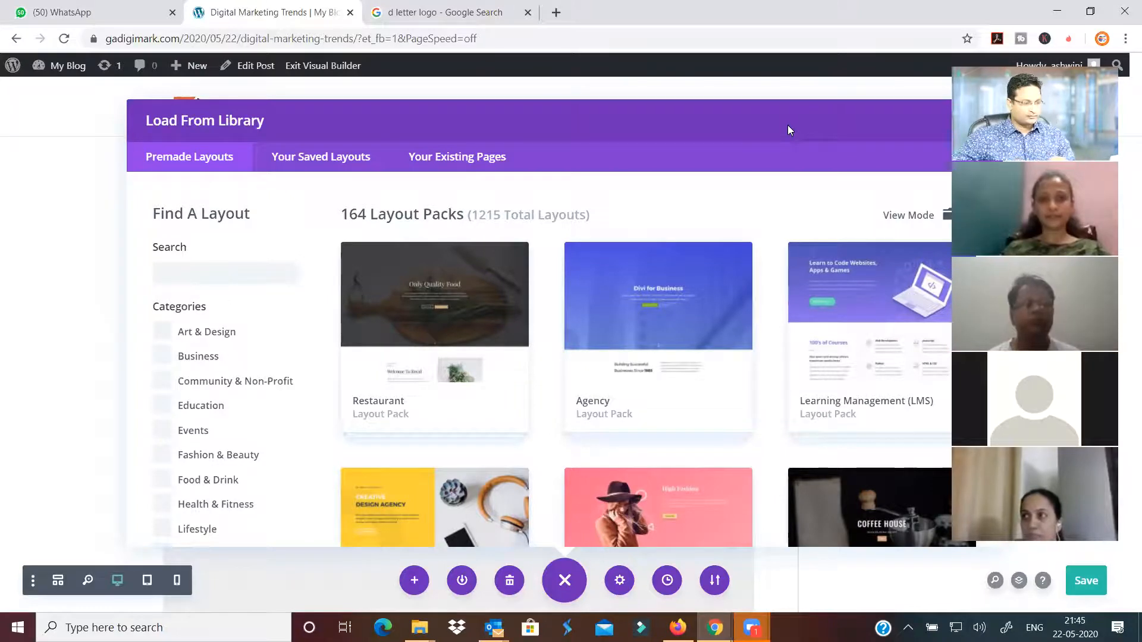
scroll(684, 300, down, 5)
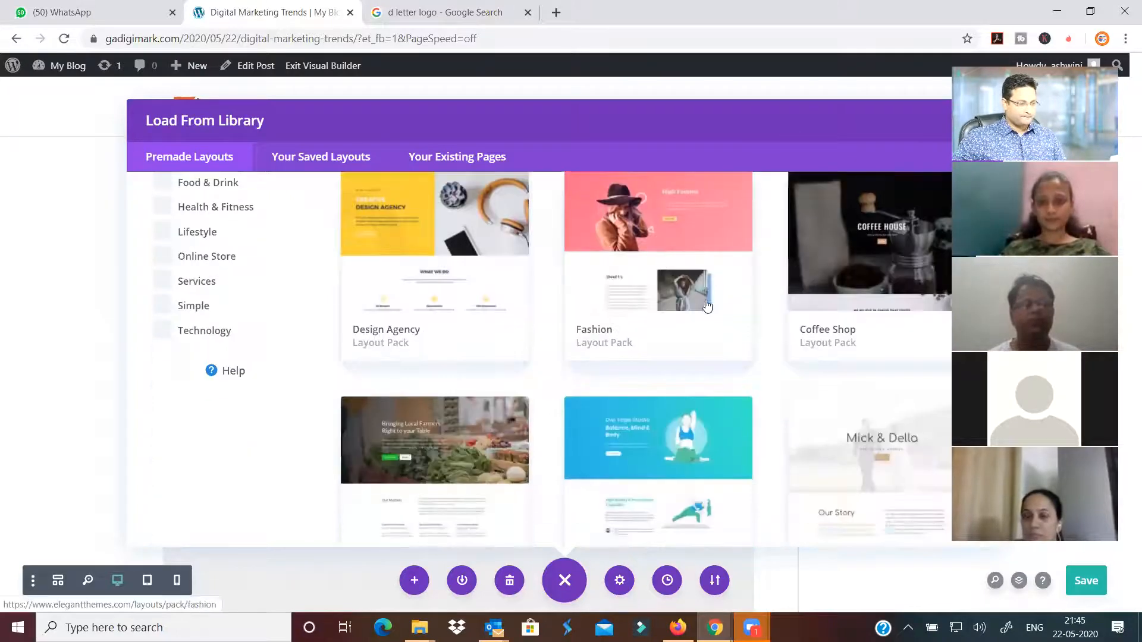
scroll(707, 306, down, 15)
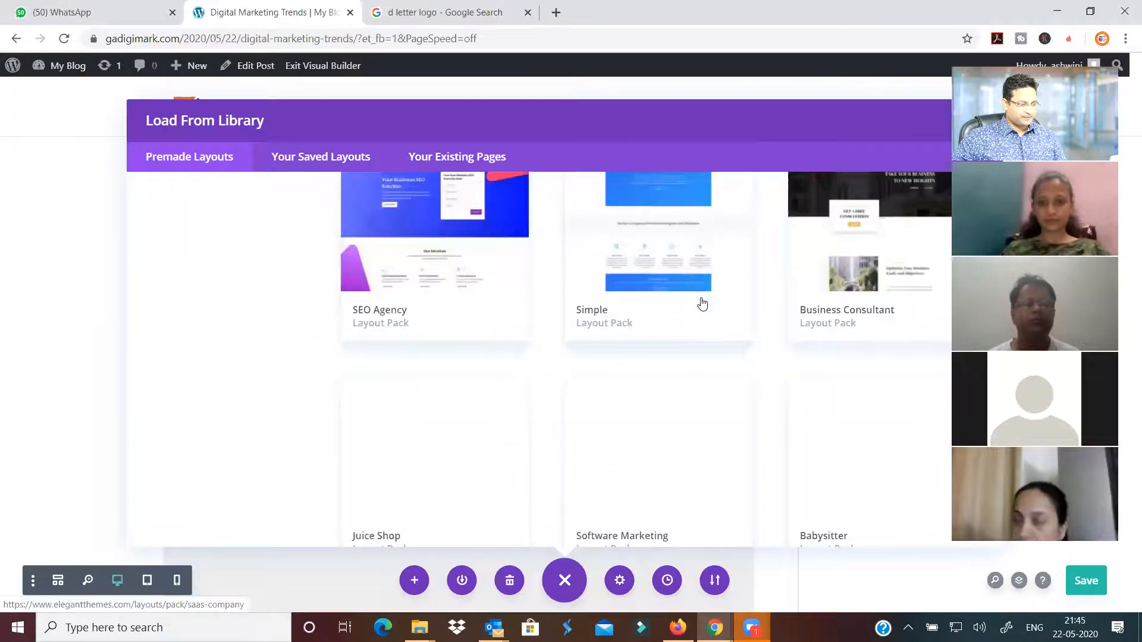
scroll(701, 304, down, 9)
scroll(702, 304, down, 8)
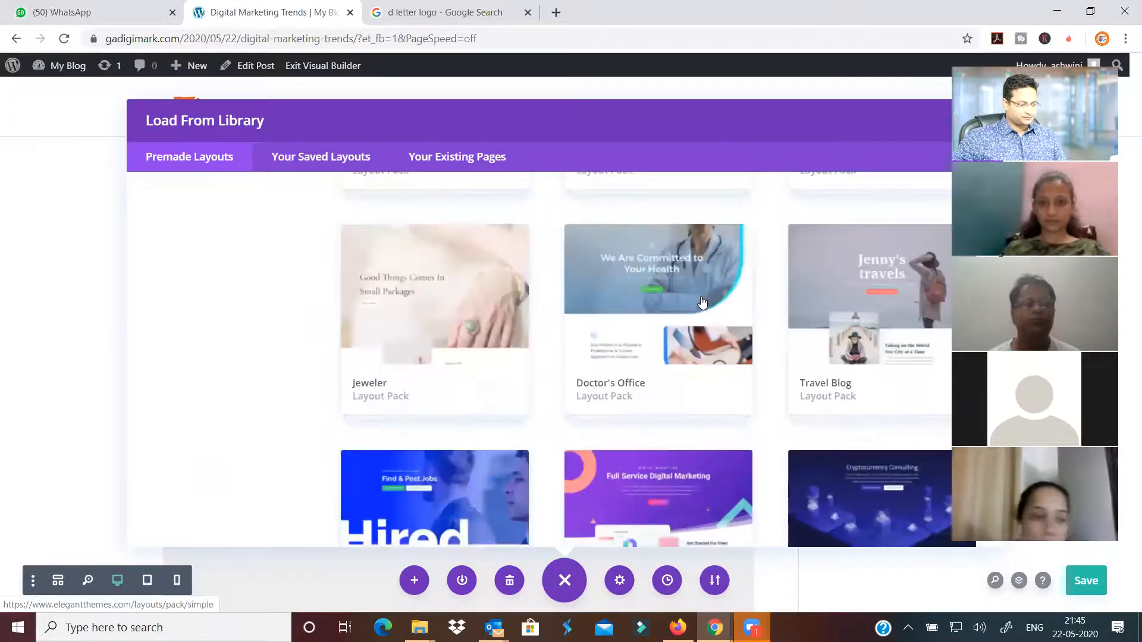
scroll(702, 301, up, 3)
click(705, 342)
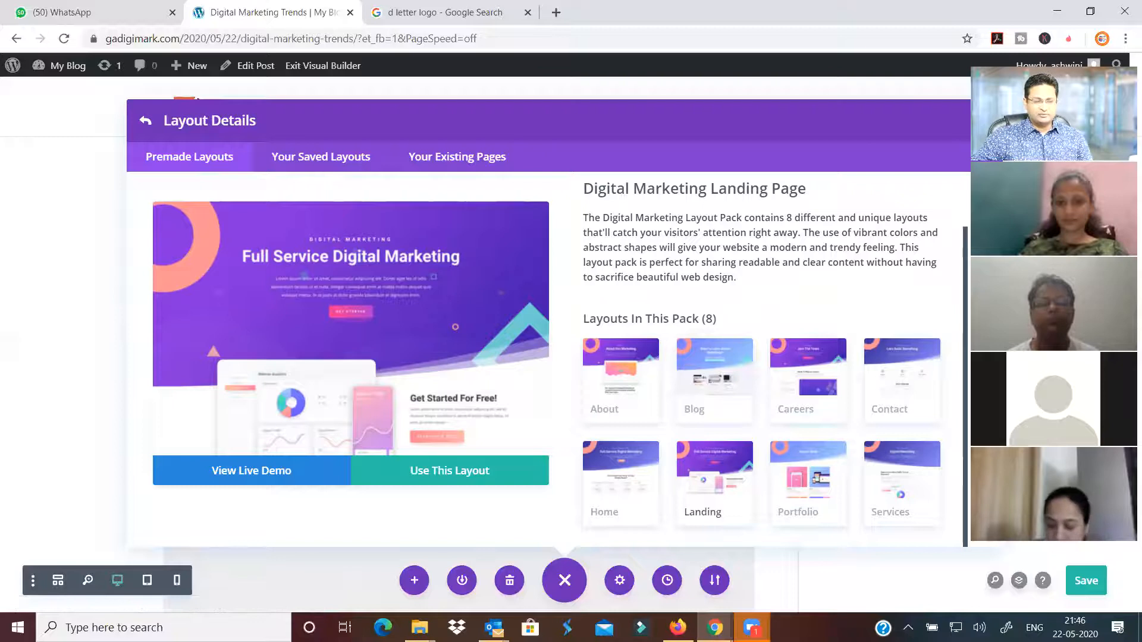
key(Escape)
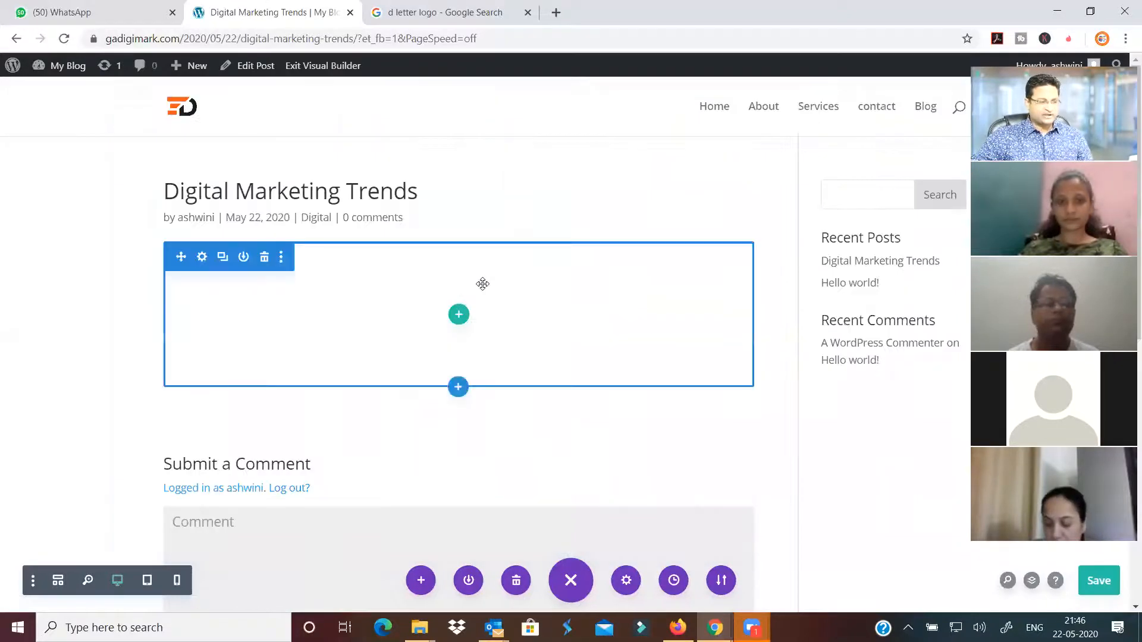
Add a two-column row with a Video module in the left column
click(466, 315)
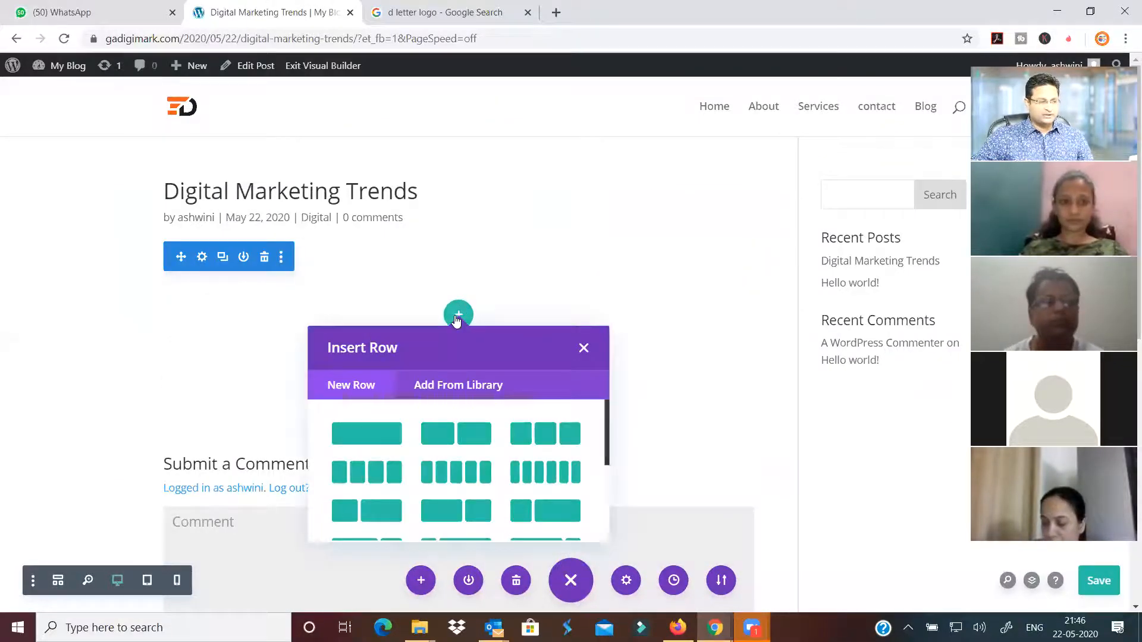
click(455, 434)
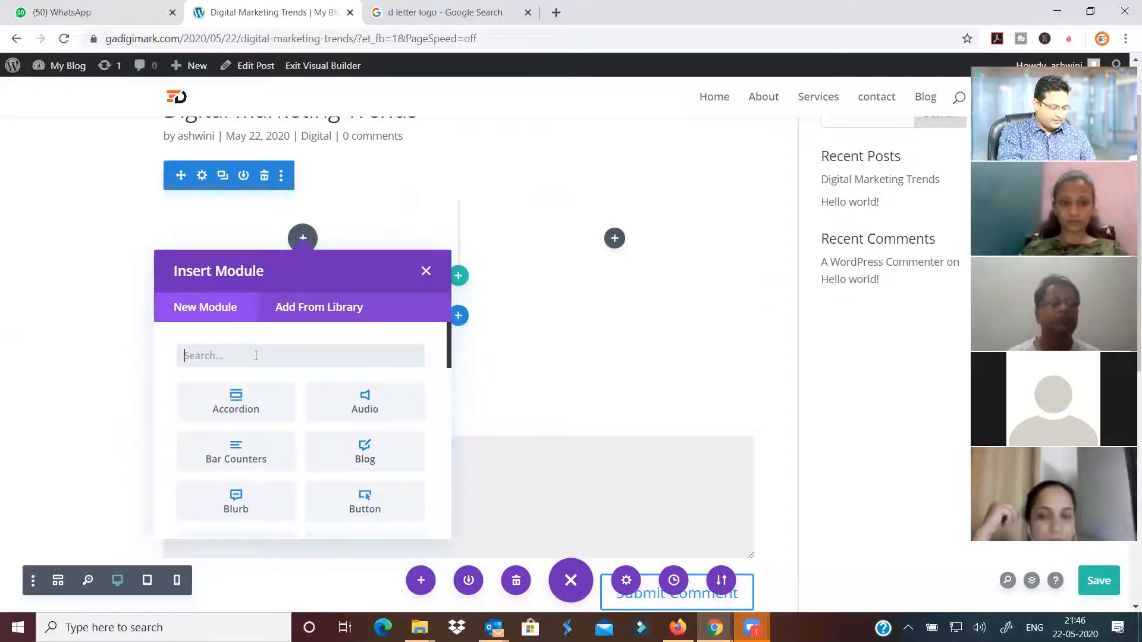
text(video)
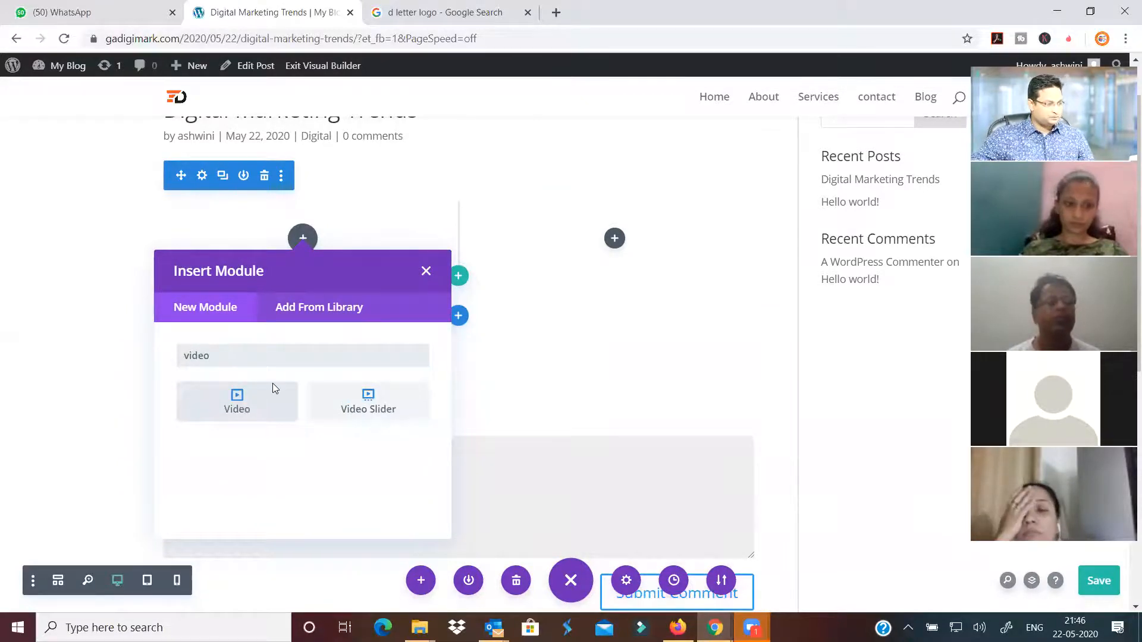
click(261, 408)
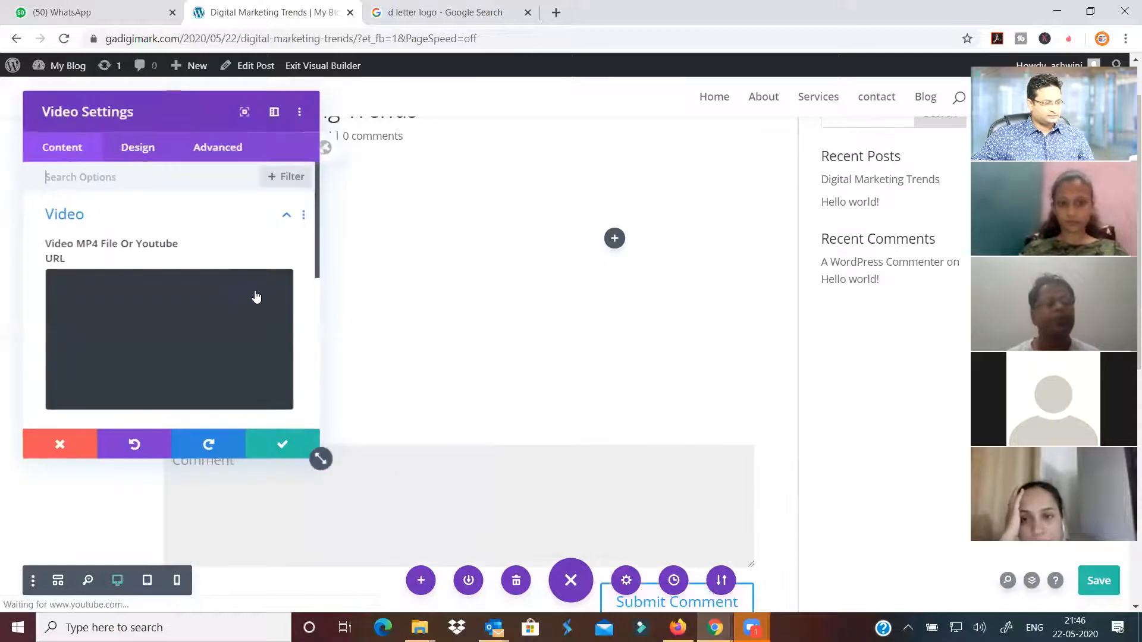
click(284, 447)
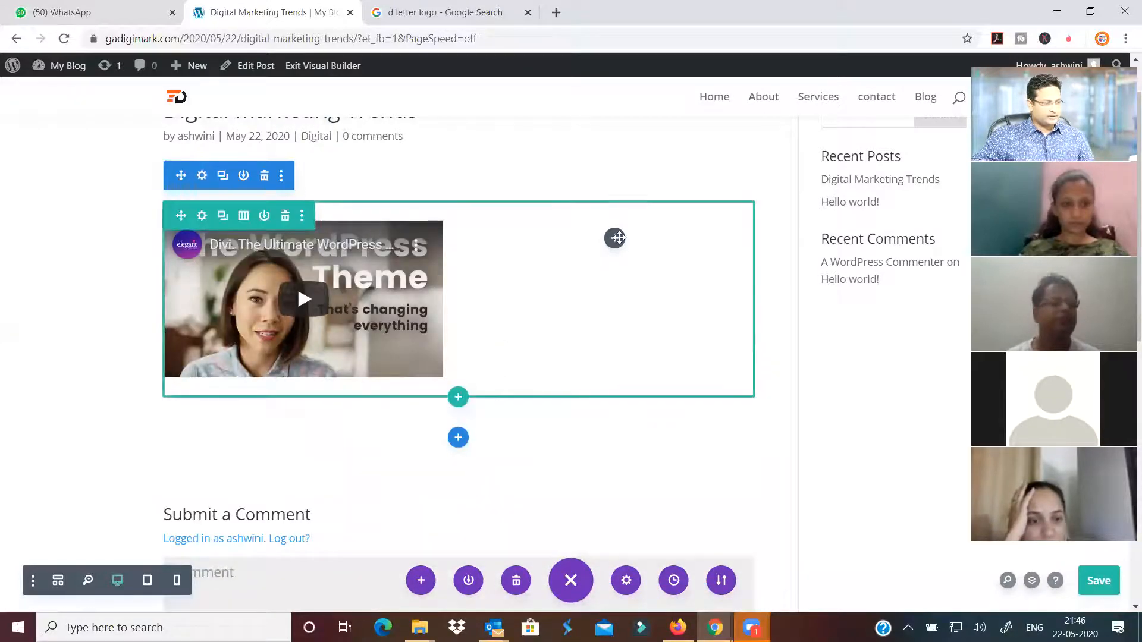
Add a placeholder Text module to the right column
click(615, 237)
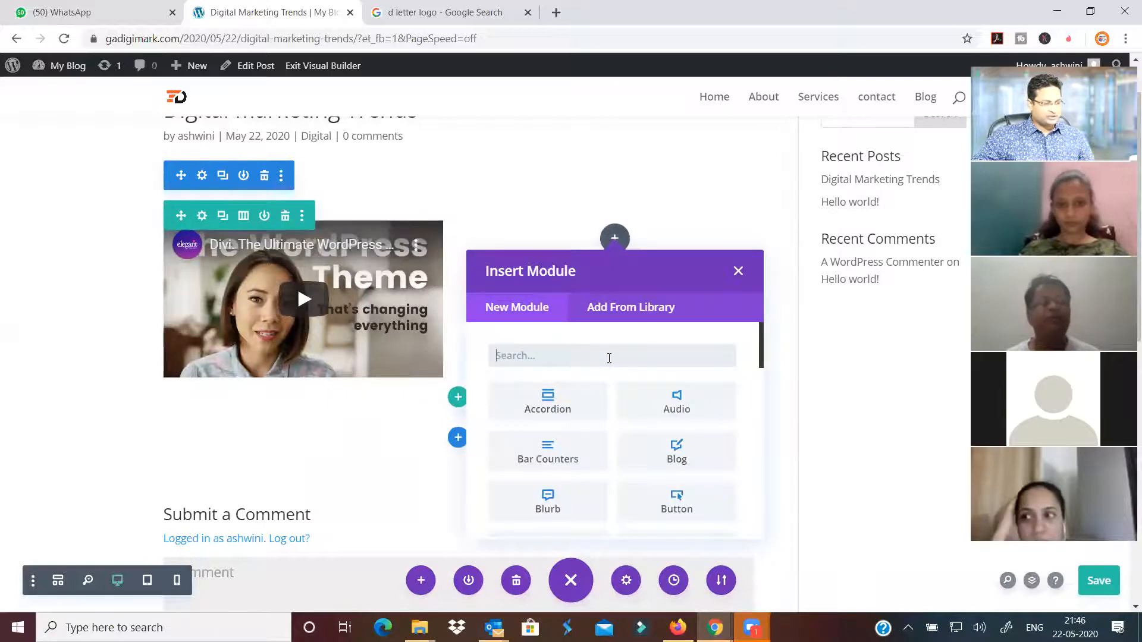
text(text)
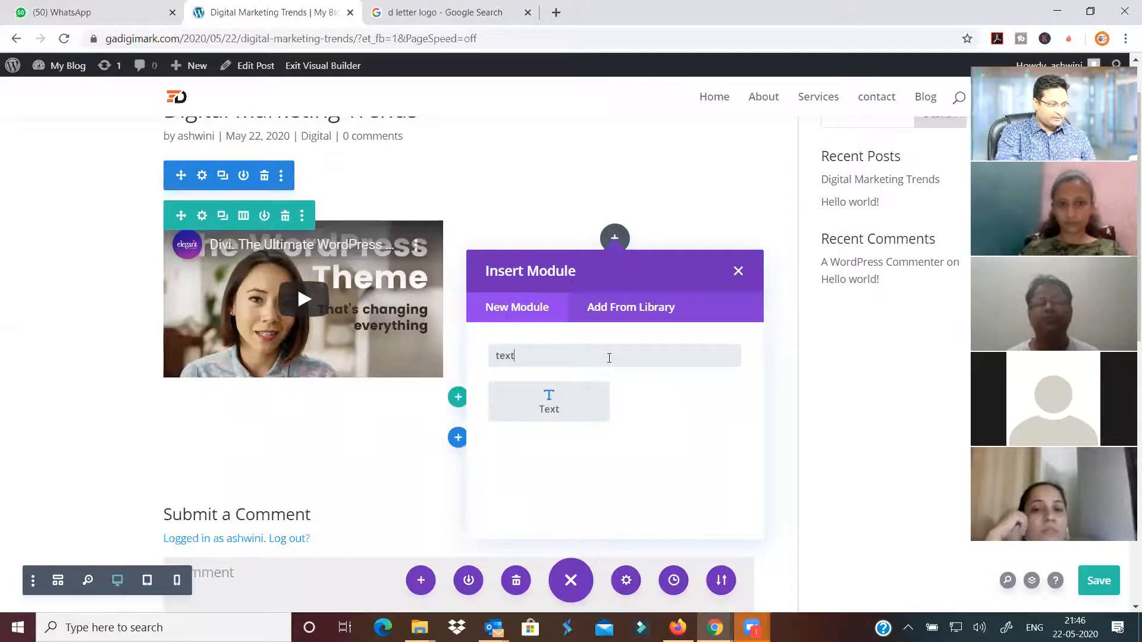
click(548, 403)
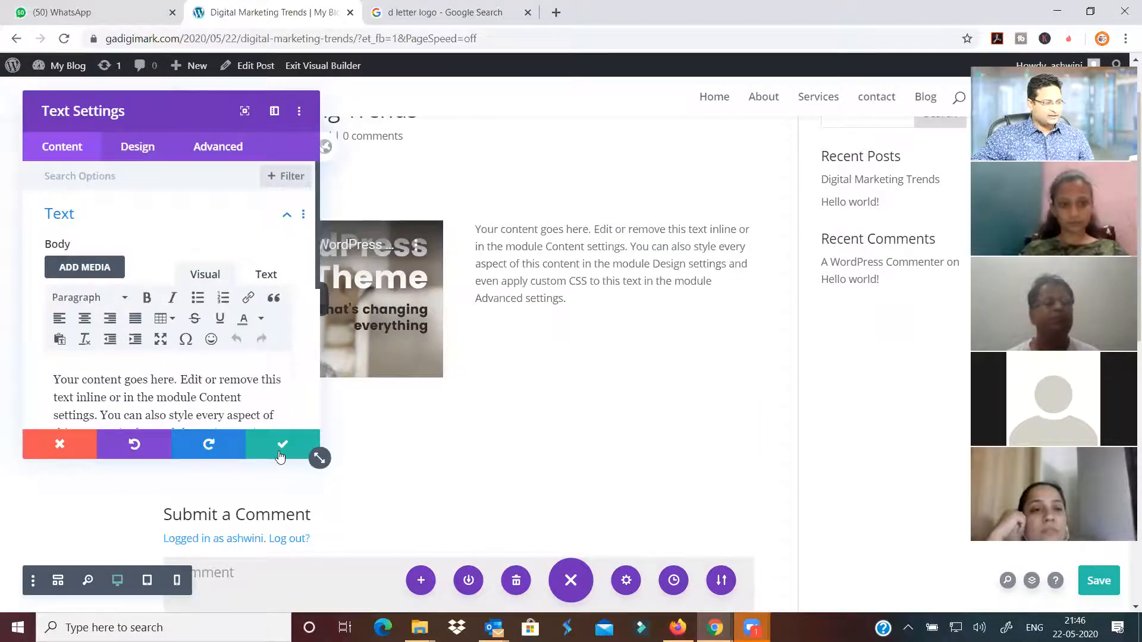
key(Escape)
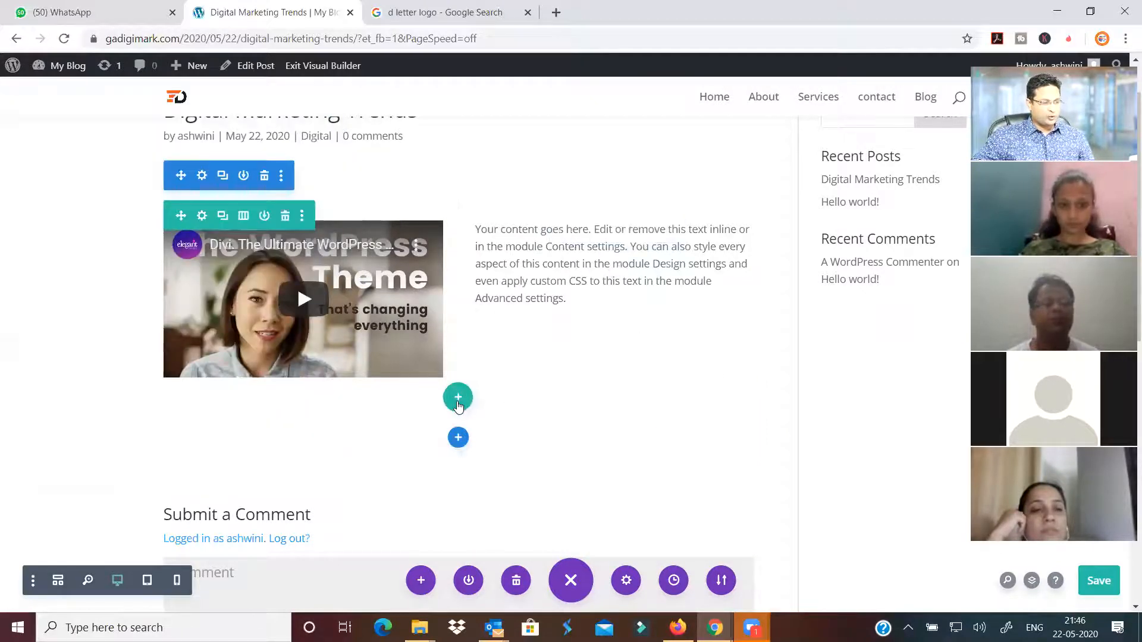
Insert a one-column row below, add a Post Title module, then delete it
click(459, 403)
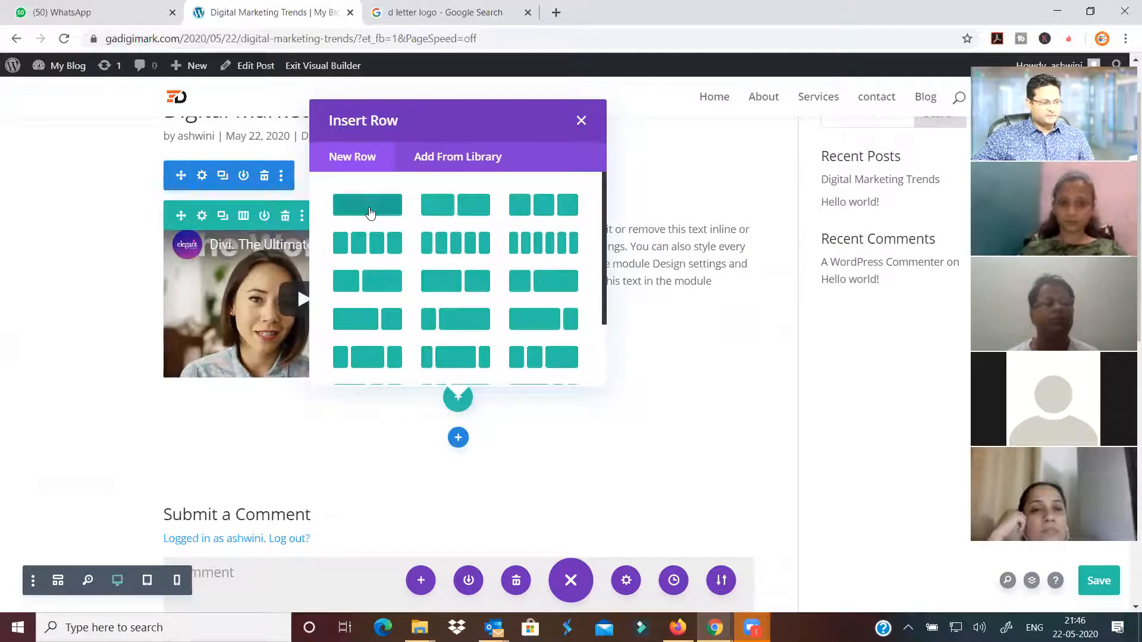
click(375, 207)
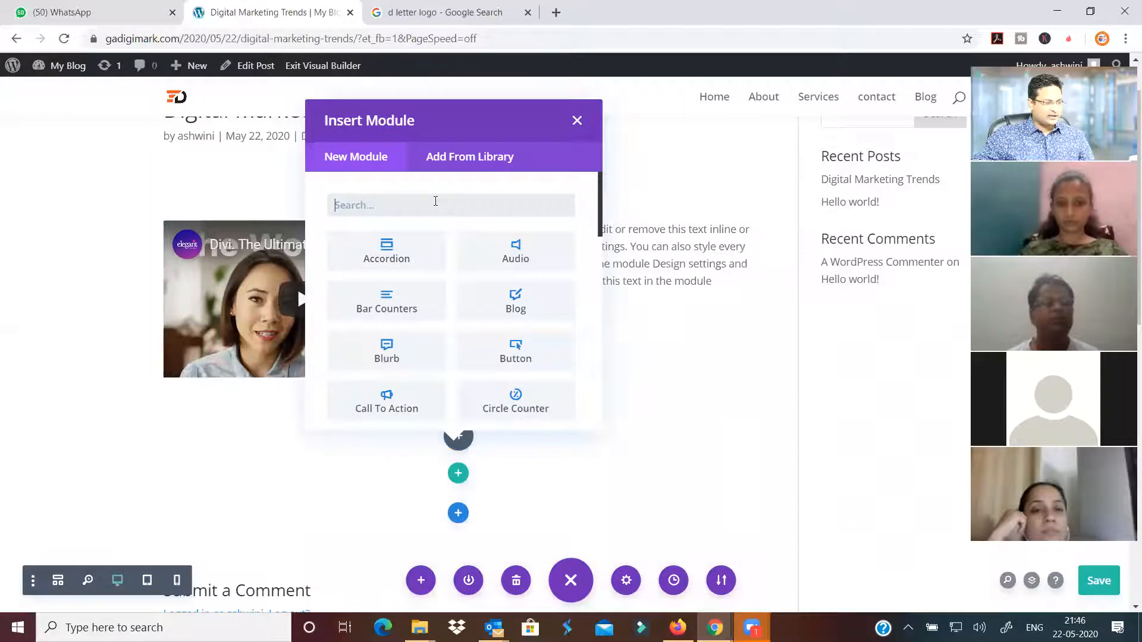
text(text)
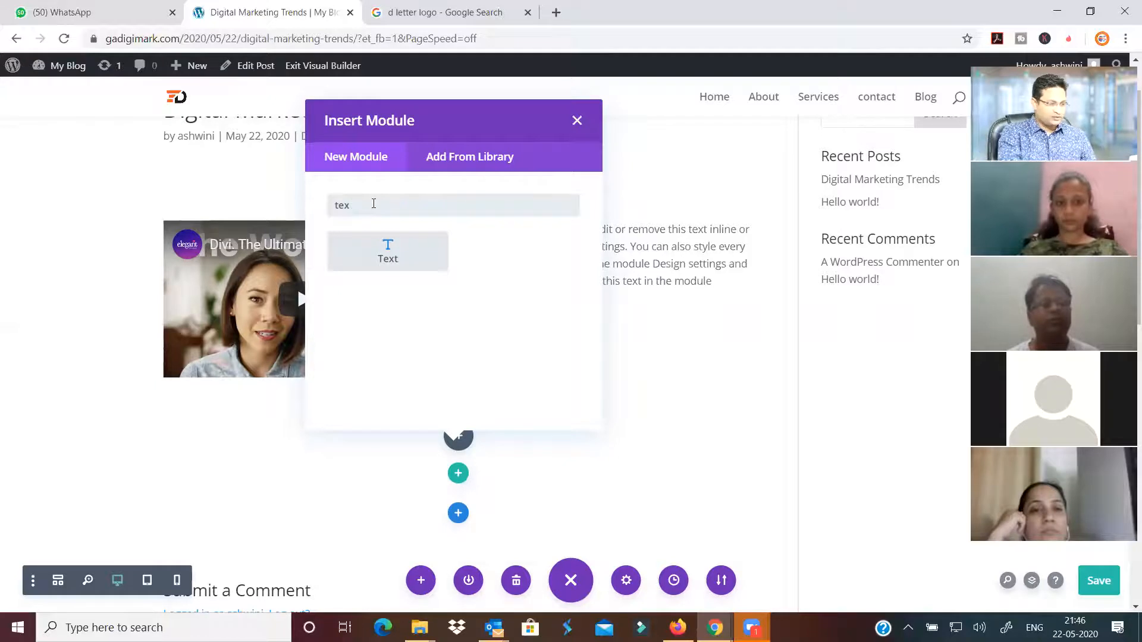
key(BackSpace)
key(BackSpace)
key(BackSpace)
text(head)
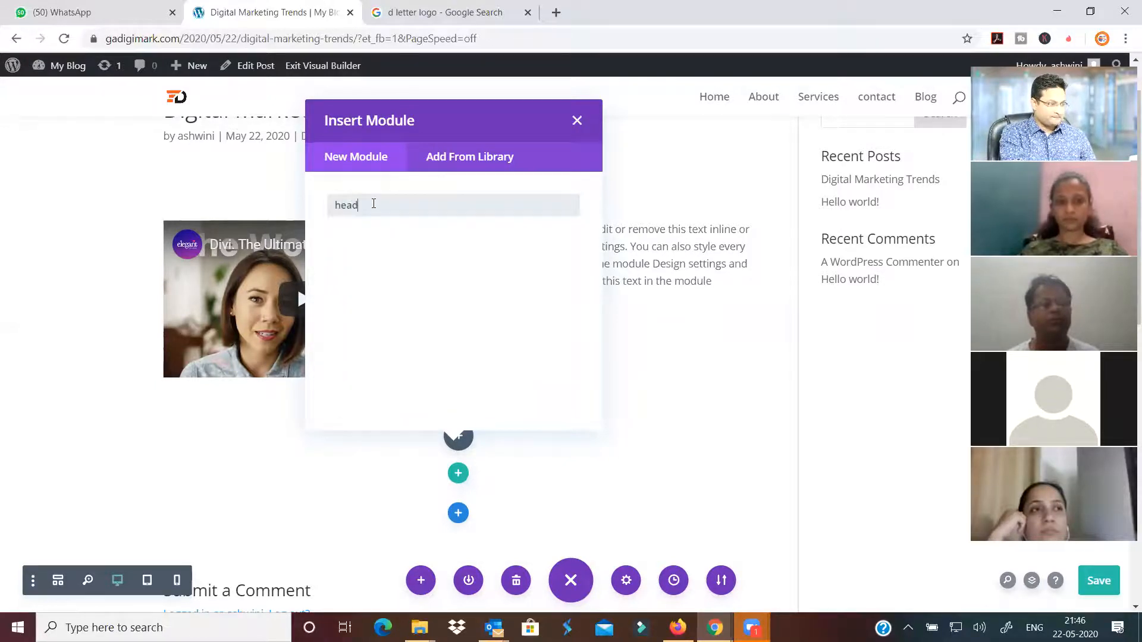
text(a)
key(BackSpace)
key(BackSpace)
key(BackSpace)
text(ti)
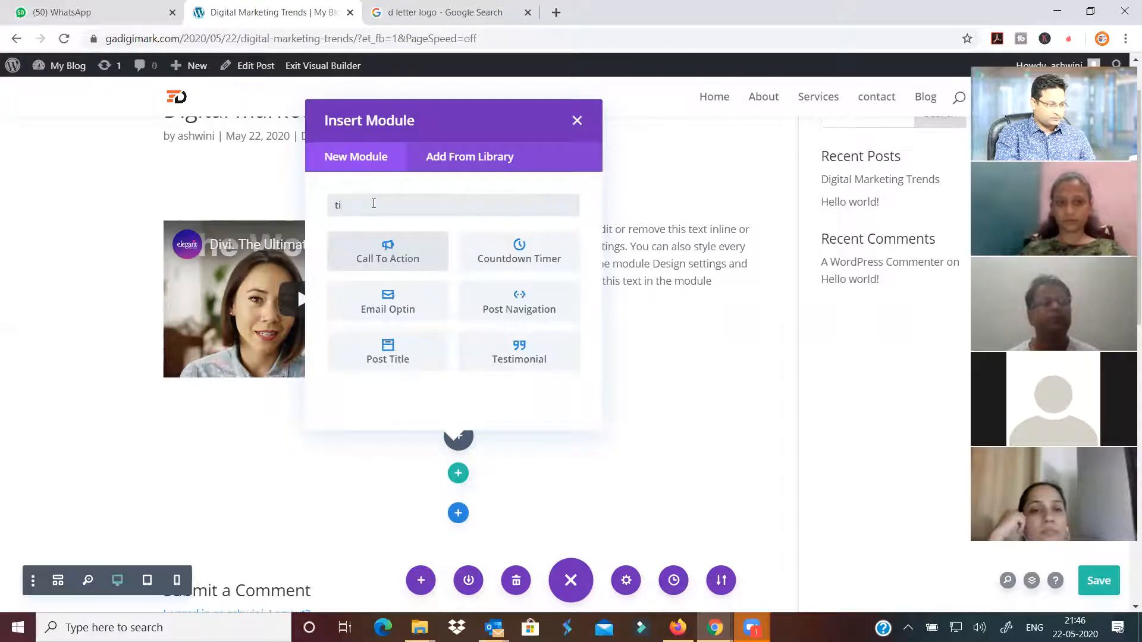
click(392, 360)
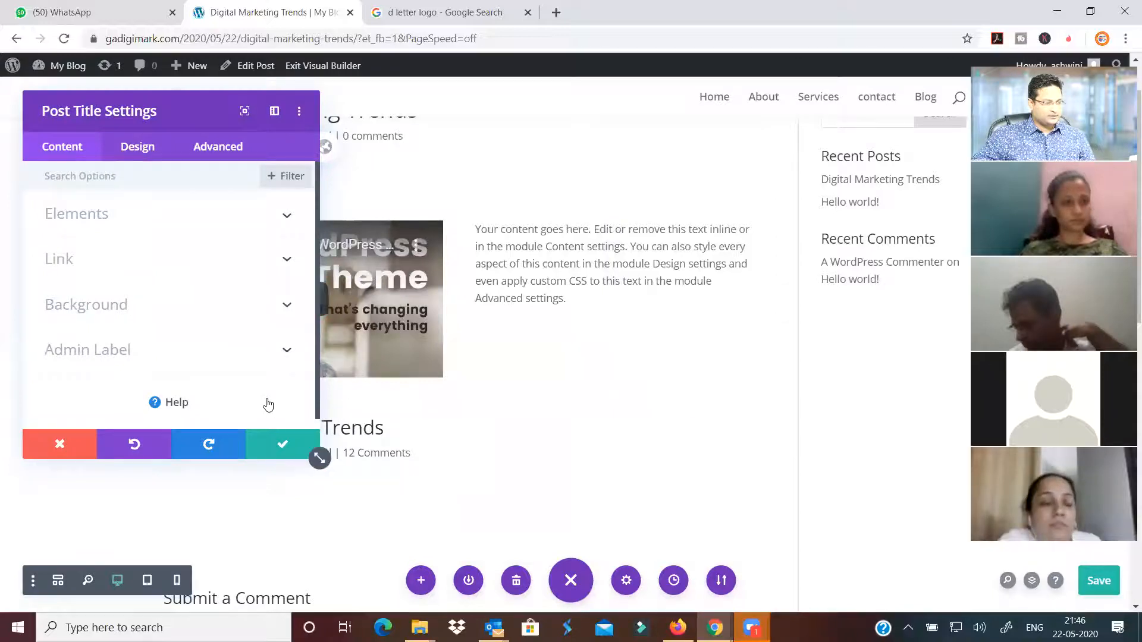
click(282, 445)
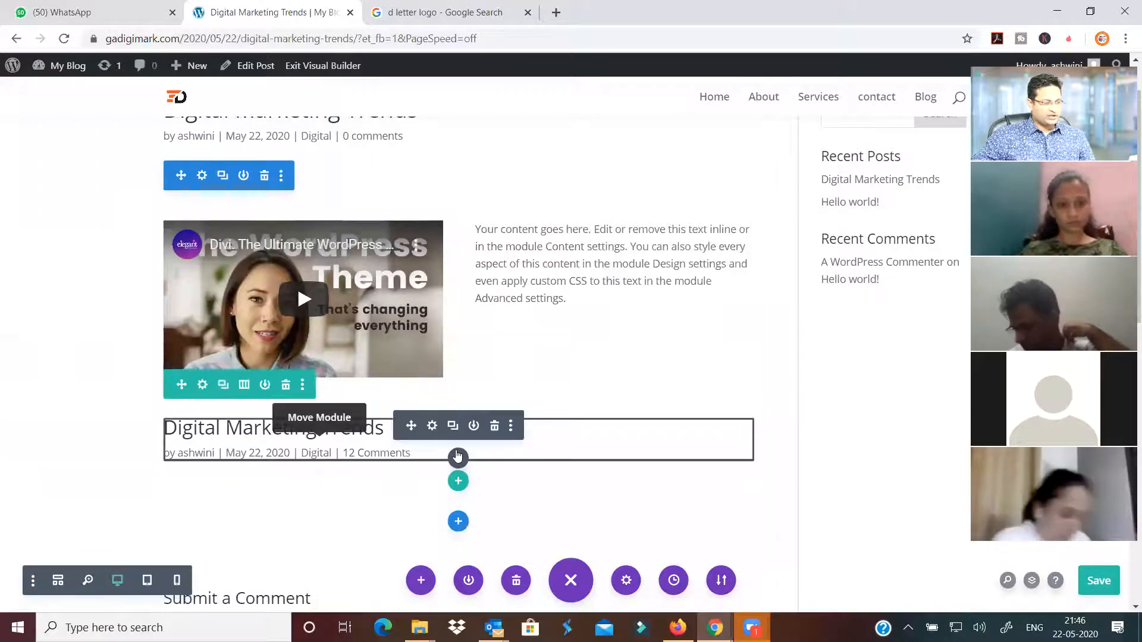
click(494, 426)
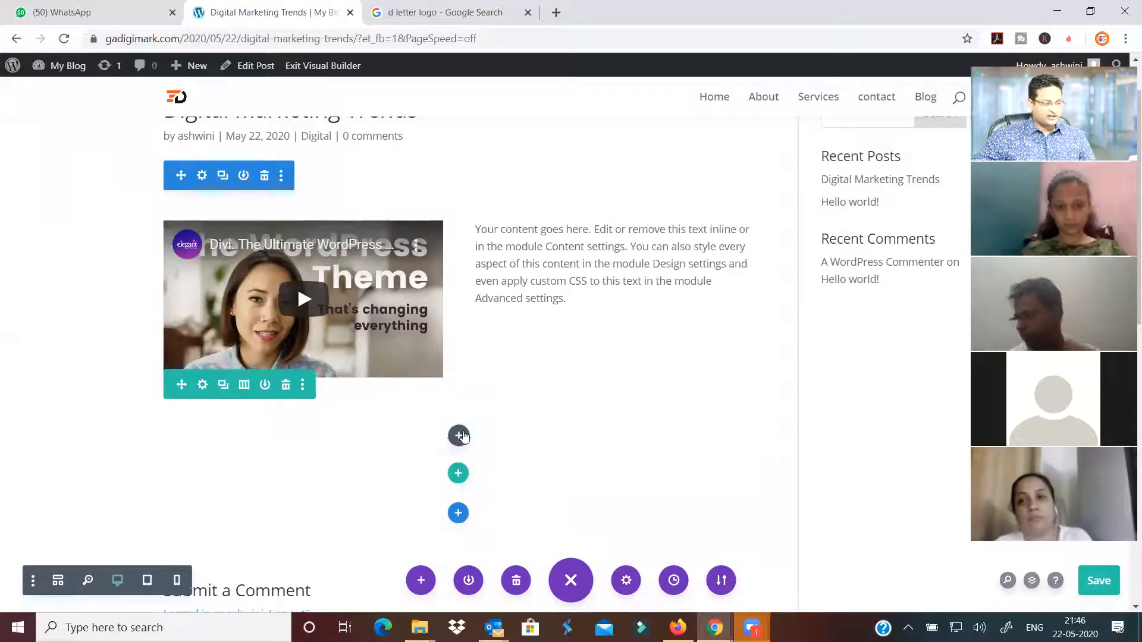
click(457, 437)
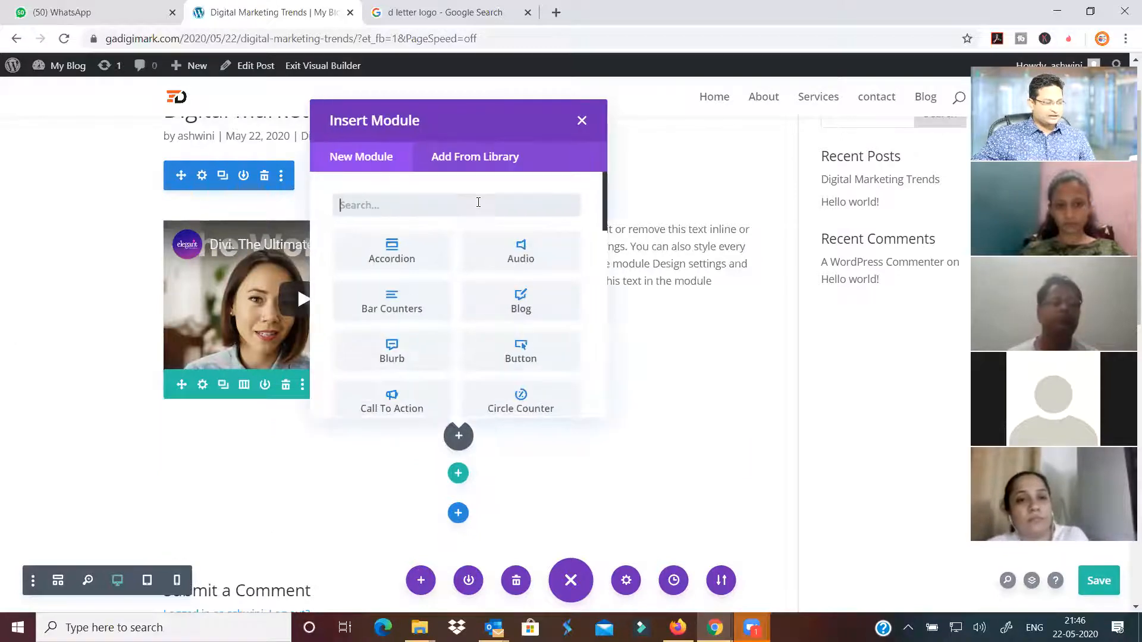
Add a Text module to the empty row and replace its placeholder with 'Lets talk about latest trends iun Digital Marketing'
text(text)
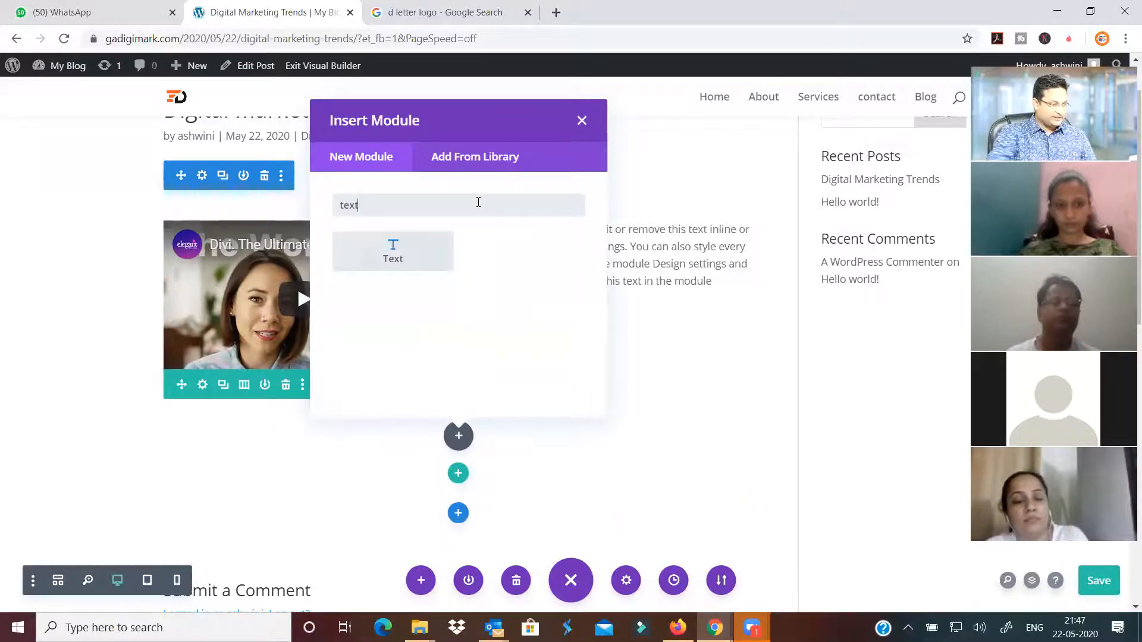
click(393, 250)
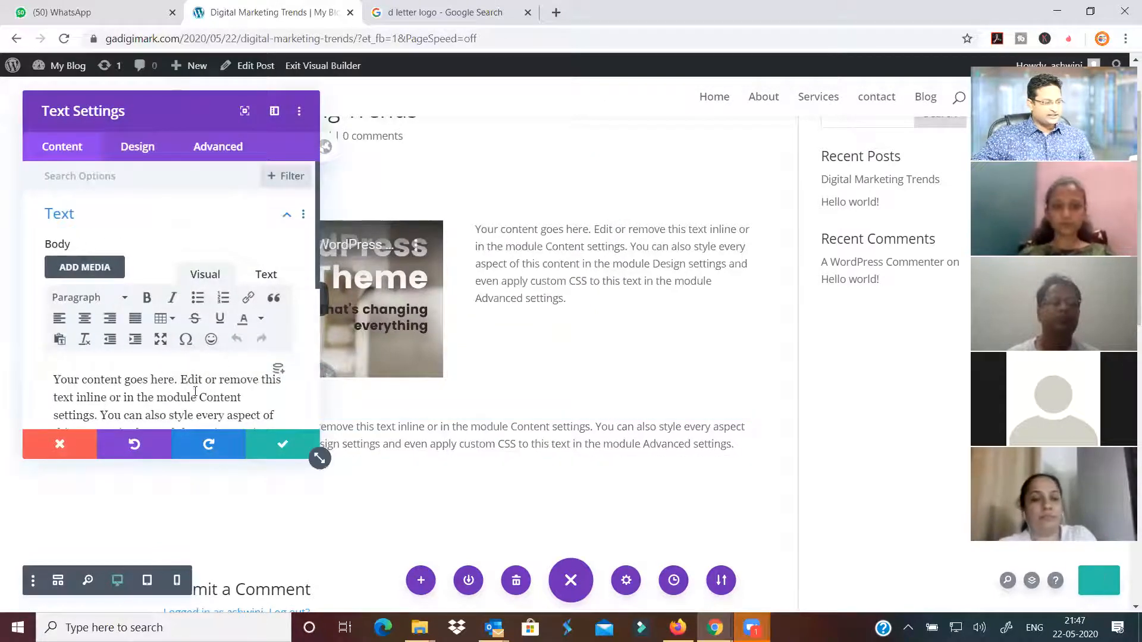
scroll(196, 393, down, 1)
scroll(196, 392, down, 1)
drag(214, 394, 61, 305)
drag(221, 395, 24, 290)
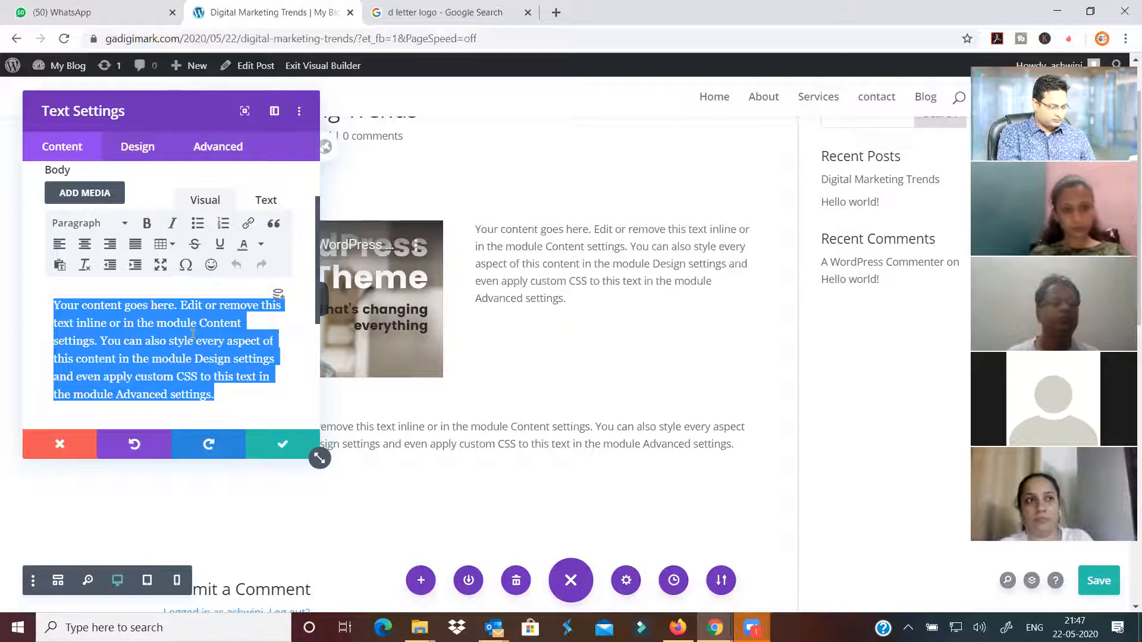
text(Lets talk)
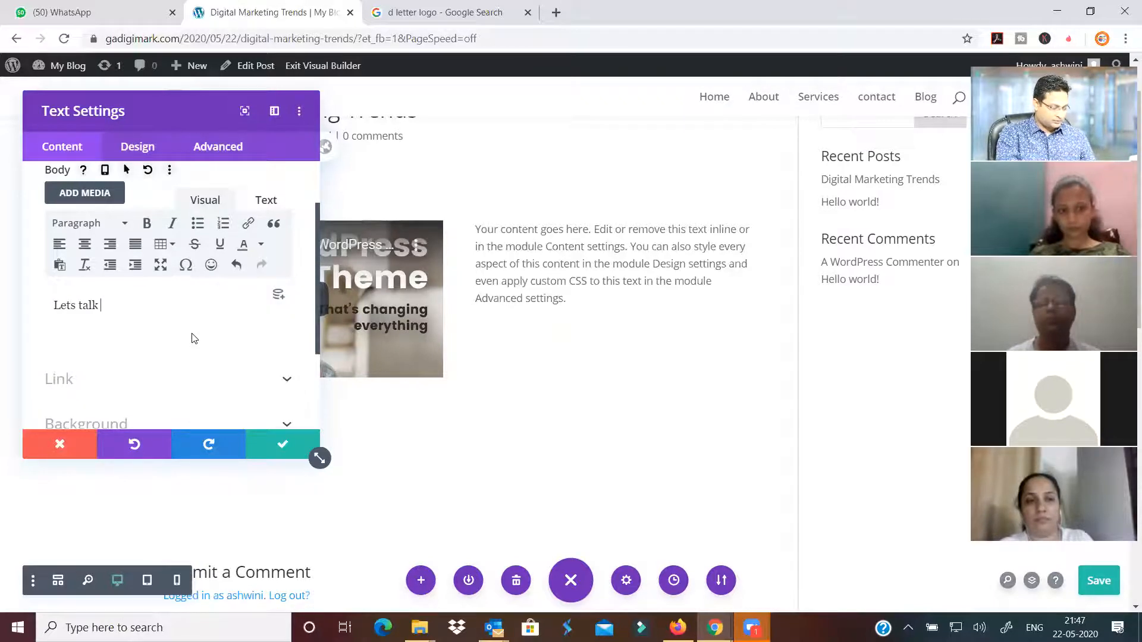
text( about l)
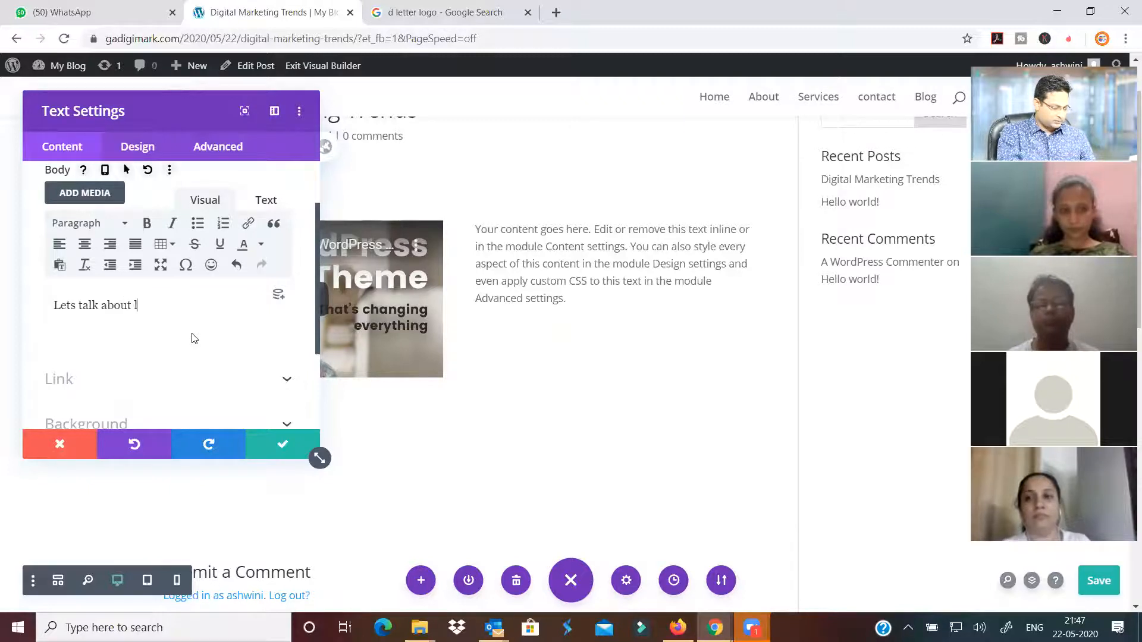
text(atest trends i)
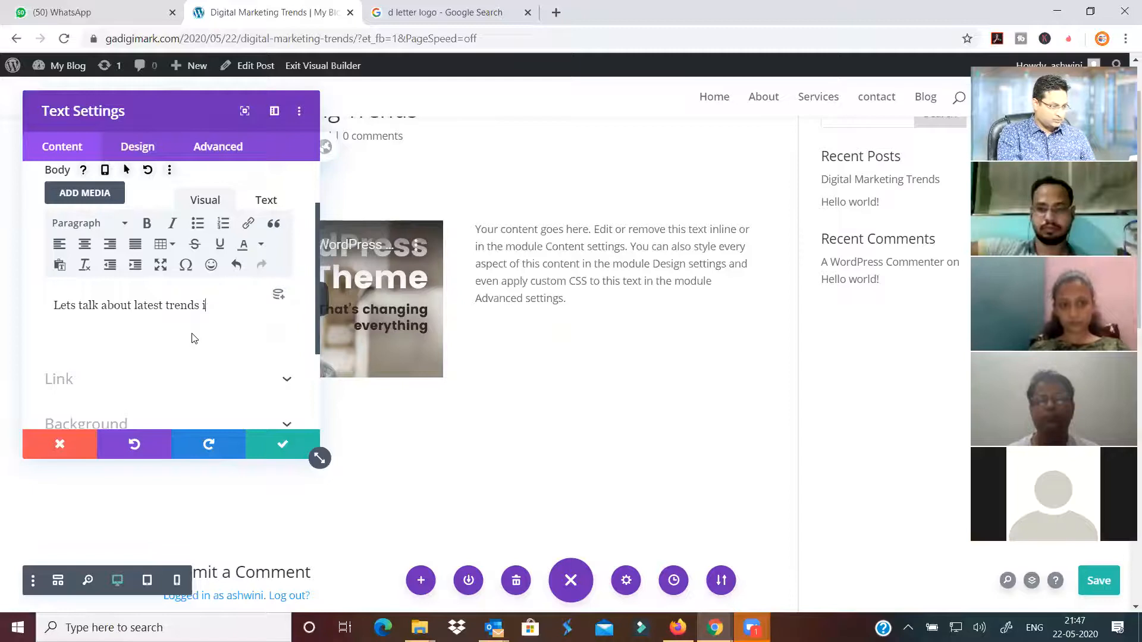
text(un Digital Marketing)
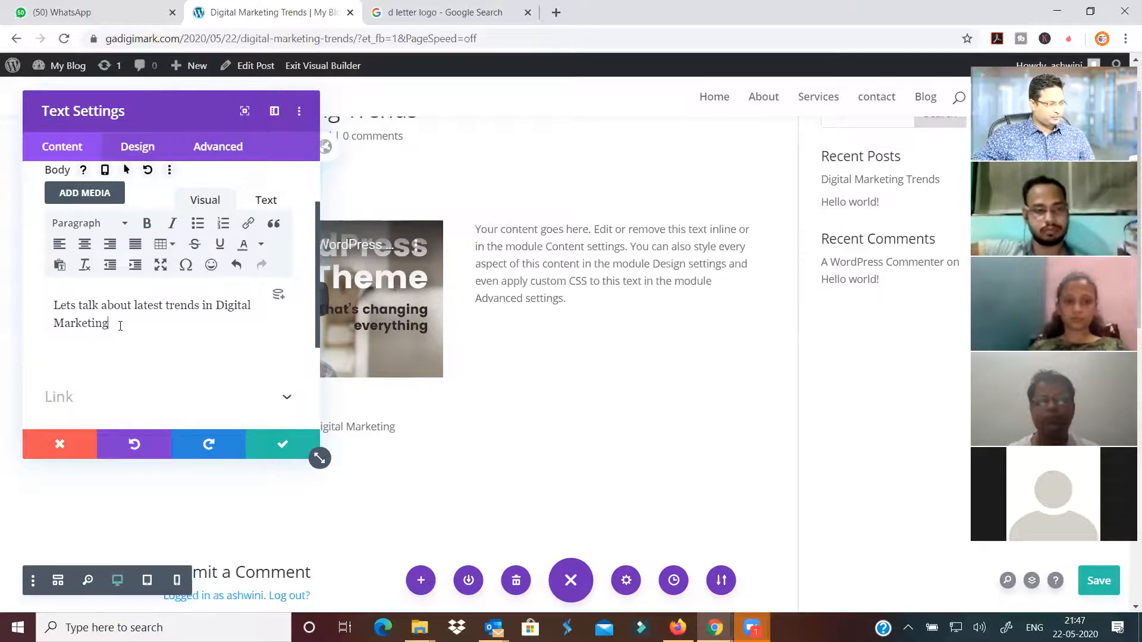
Format the new text as Heading 1 and save the text module
key(ctrl+a)
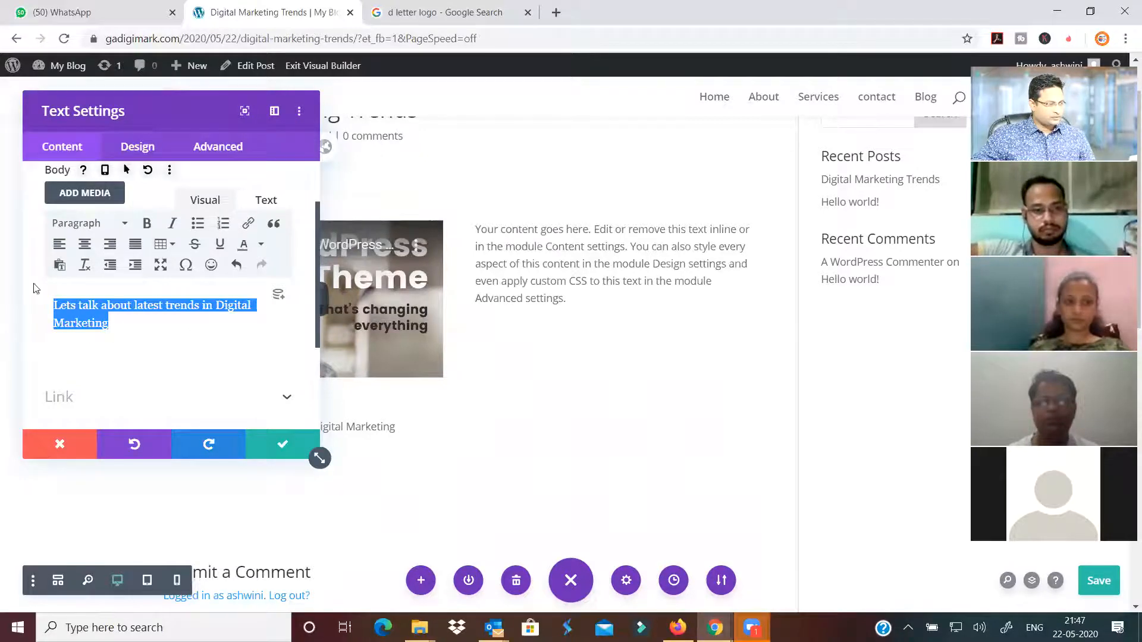
click(125, 225)
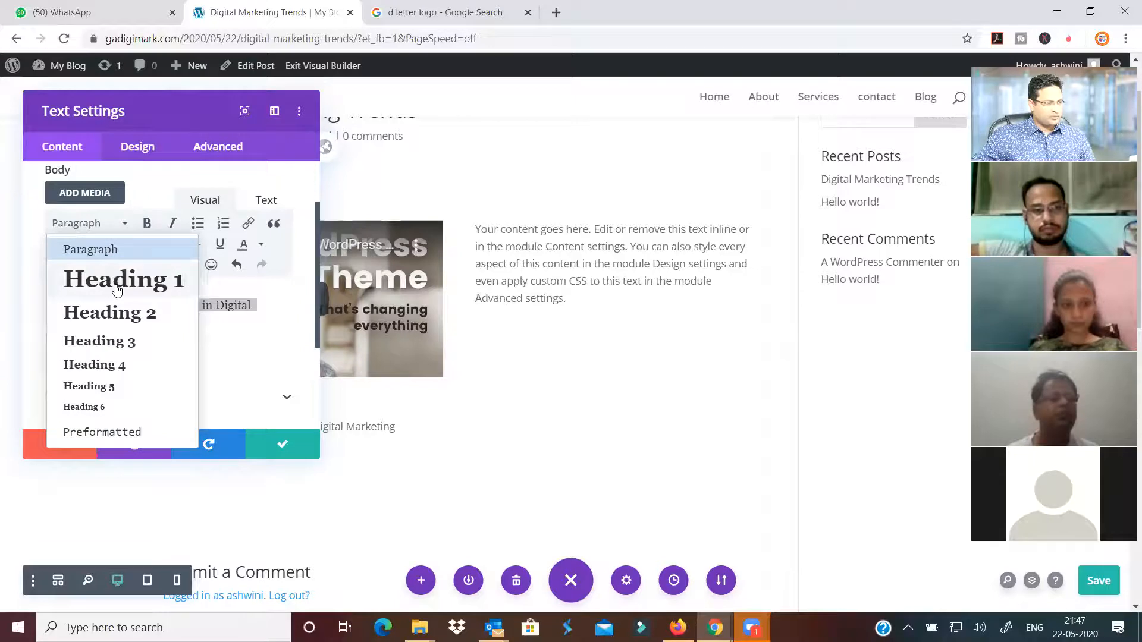
click(117, 285)
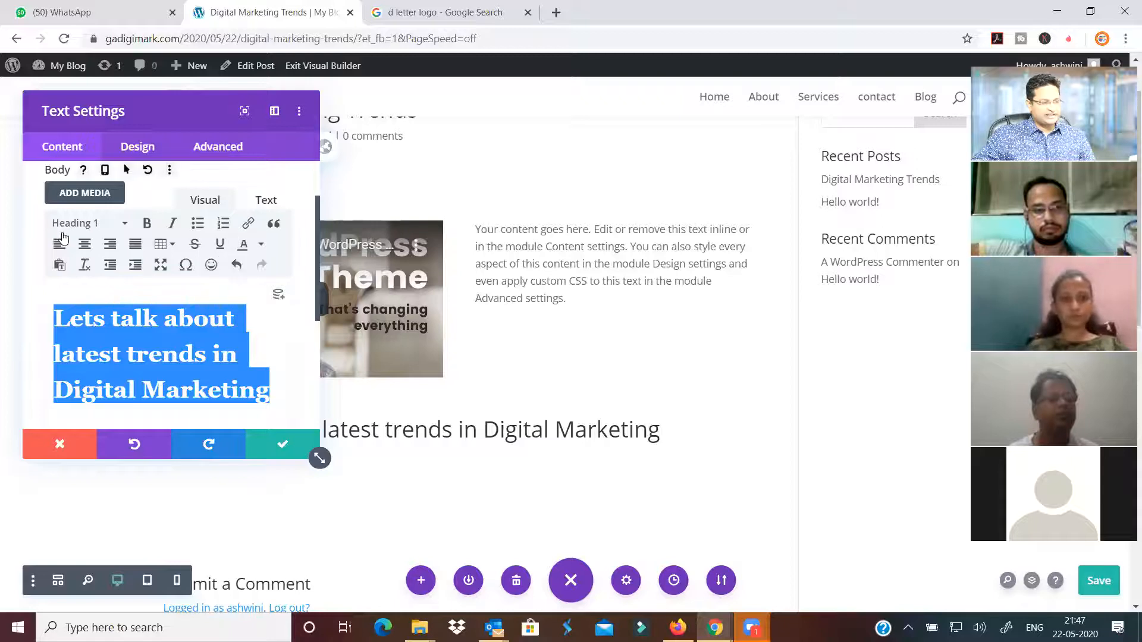
click(125, 226)
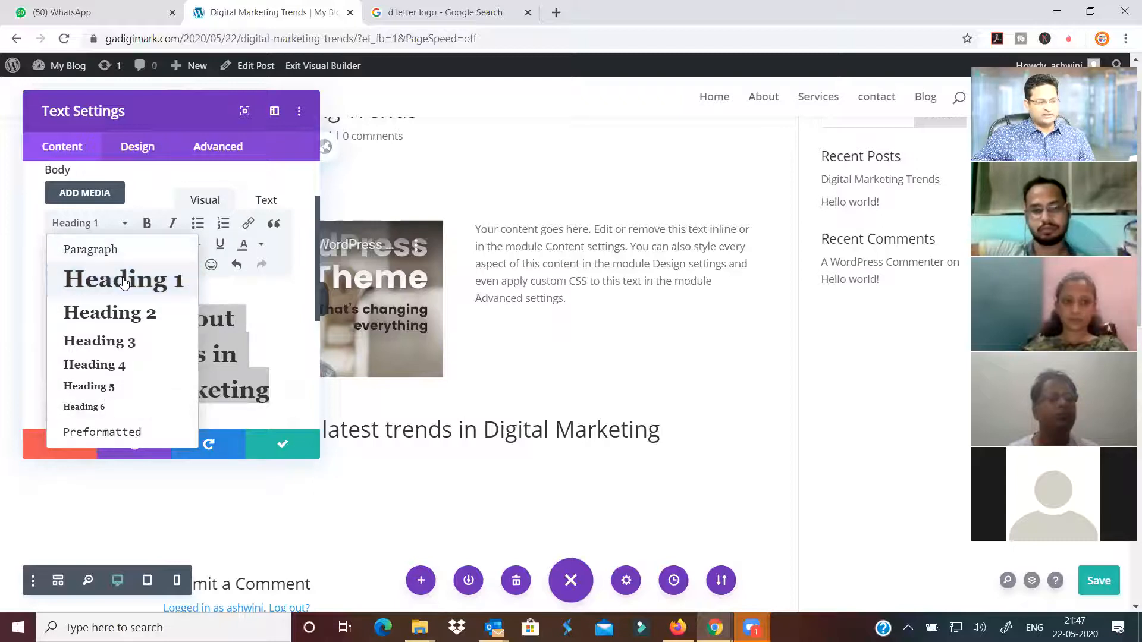
click(90, 250)
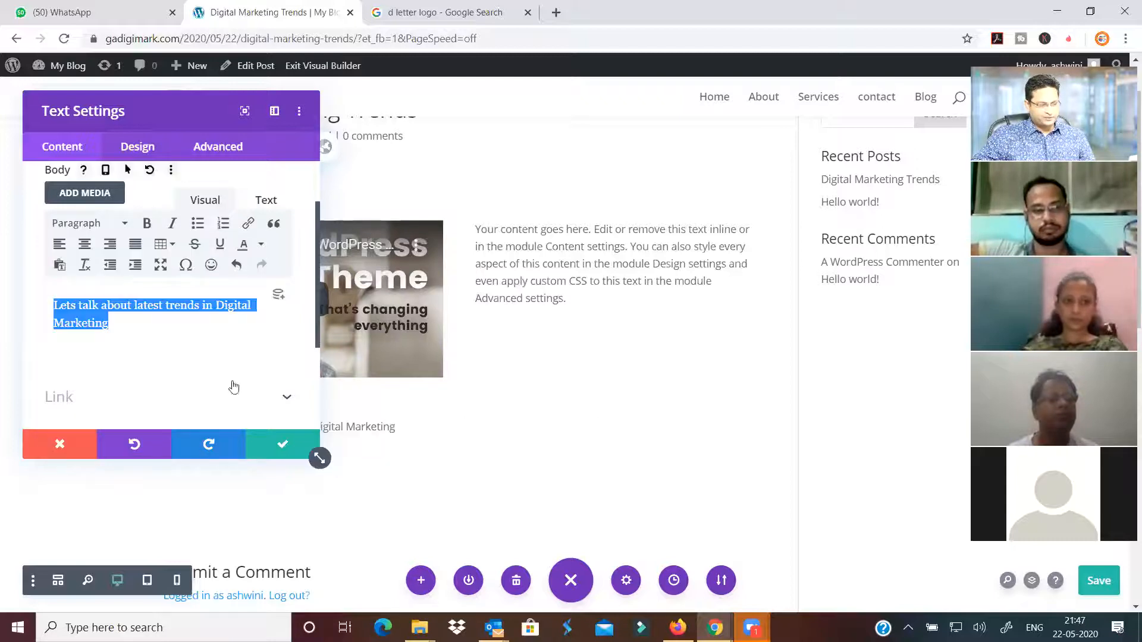
click(127, 224)
click(128, 281)
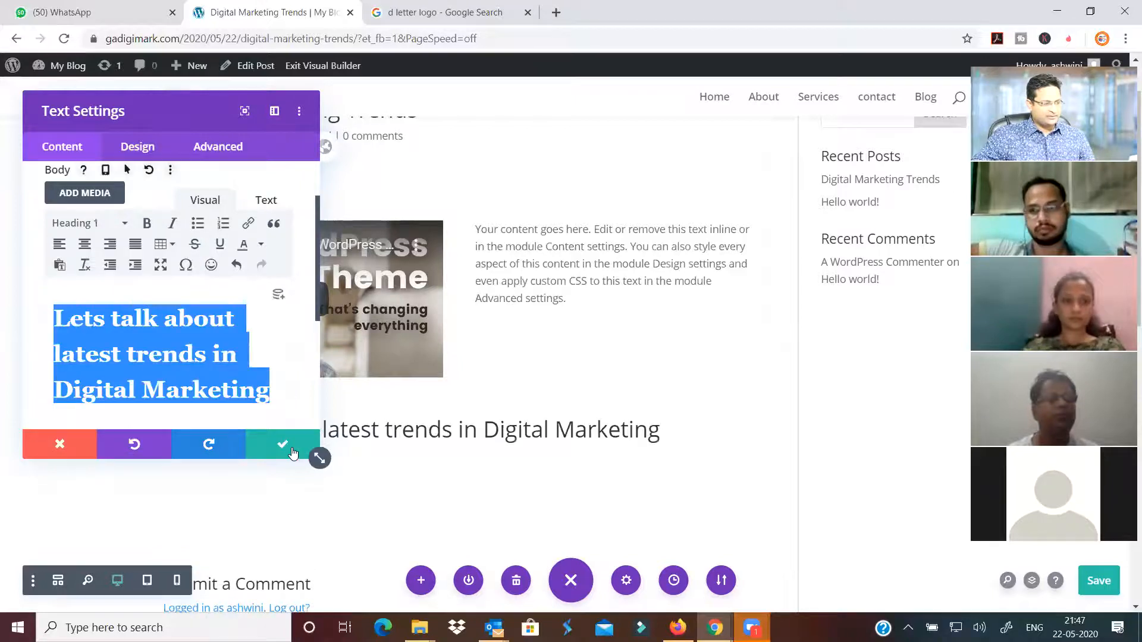
click(291, 450)
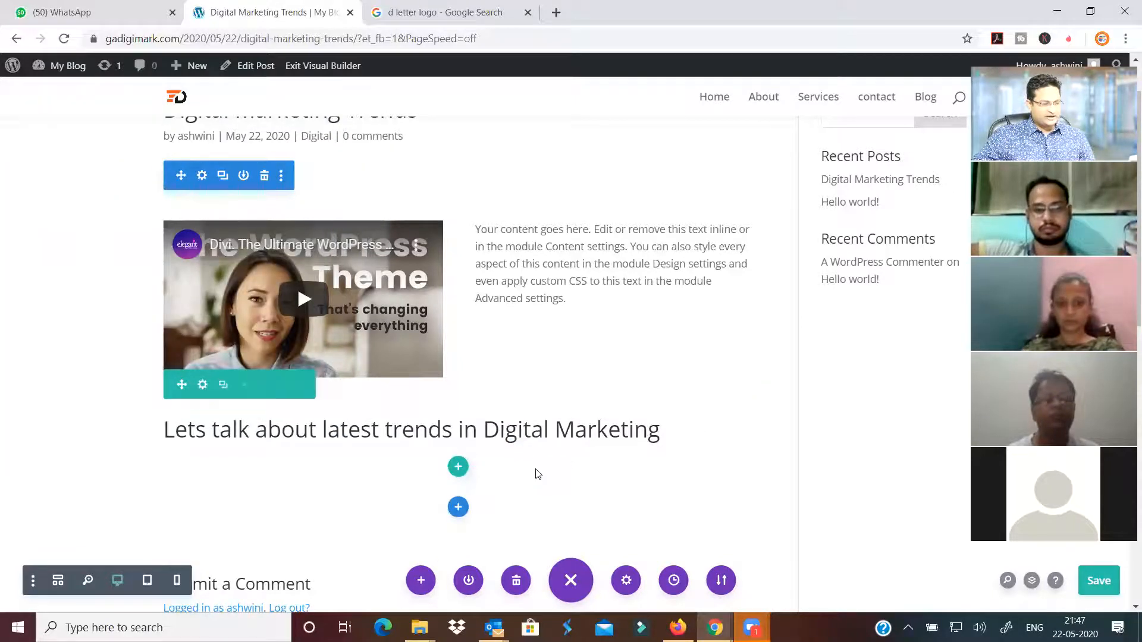
scroll(483, 381, down, 1)
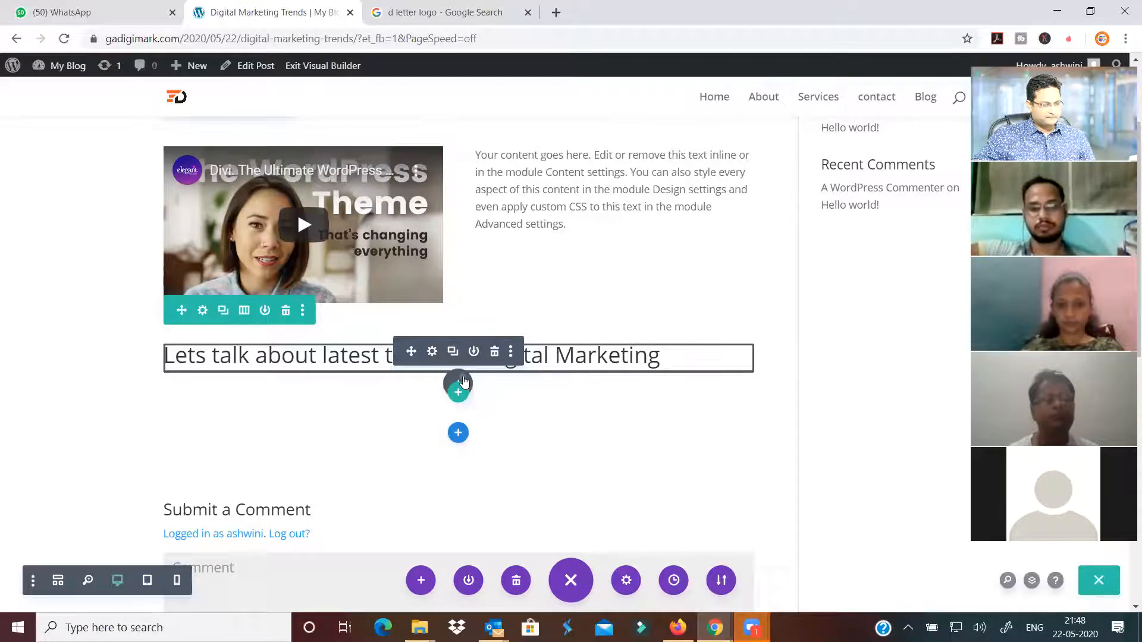
Add a placeholder Text module beneath the heading and close its settings
click(458, 388)
text(text)
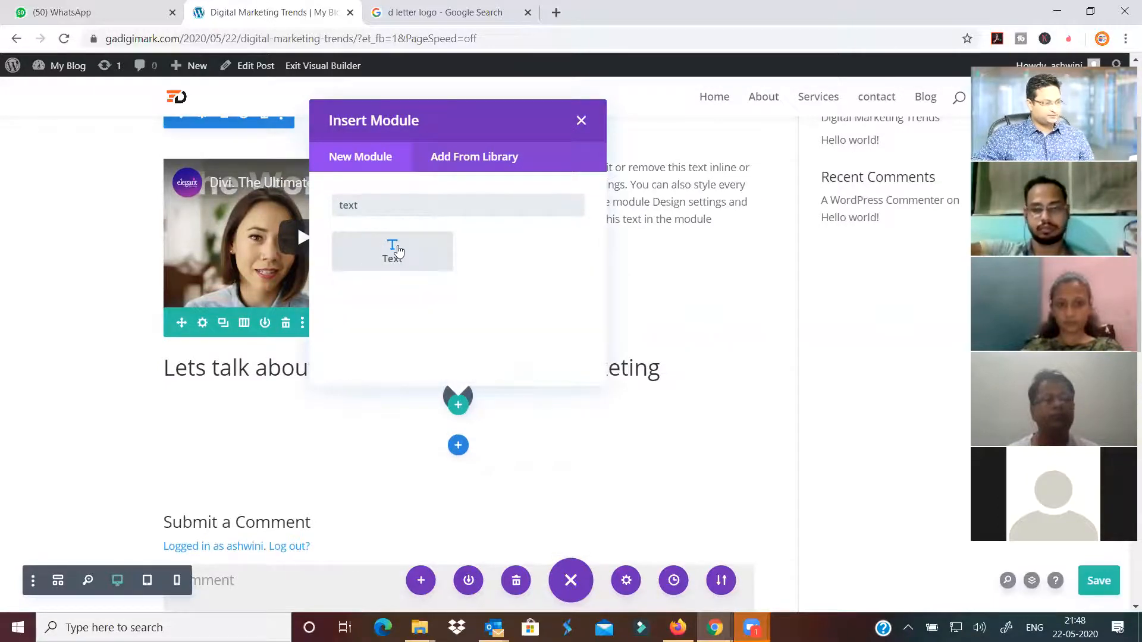
click(393, 251)
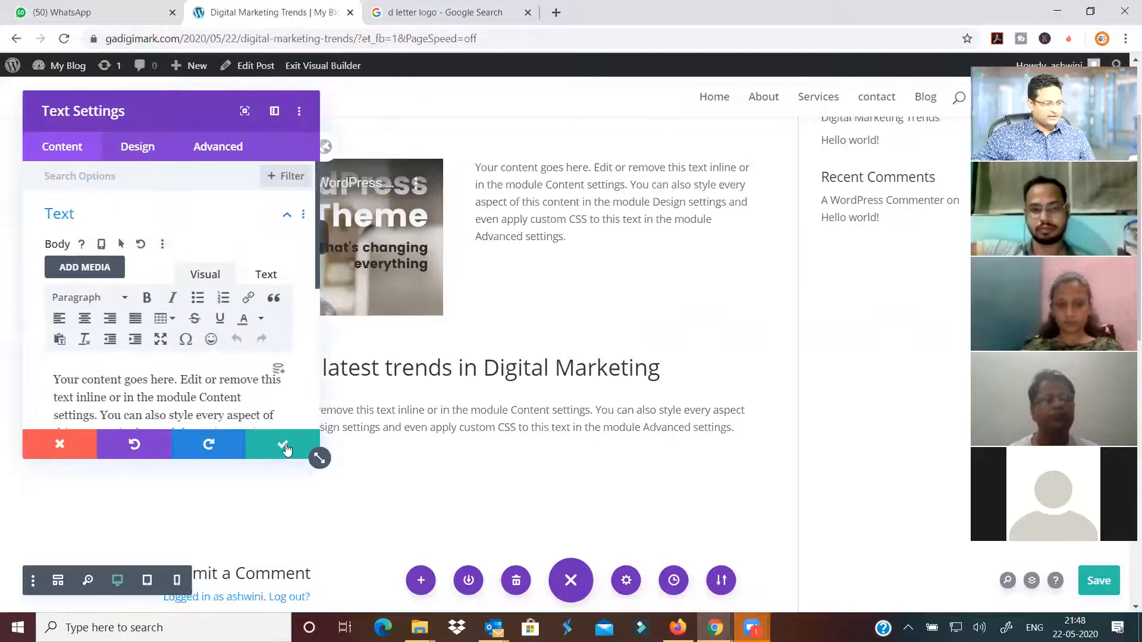
click(316, 456)
Add a single-column row below the text with an Image module, and start choosing its picture
scroll(458, 344, down, 1)
scroll(458, 344, down, 1)
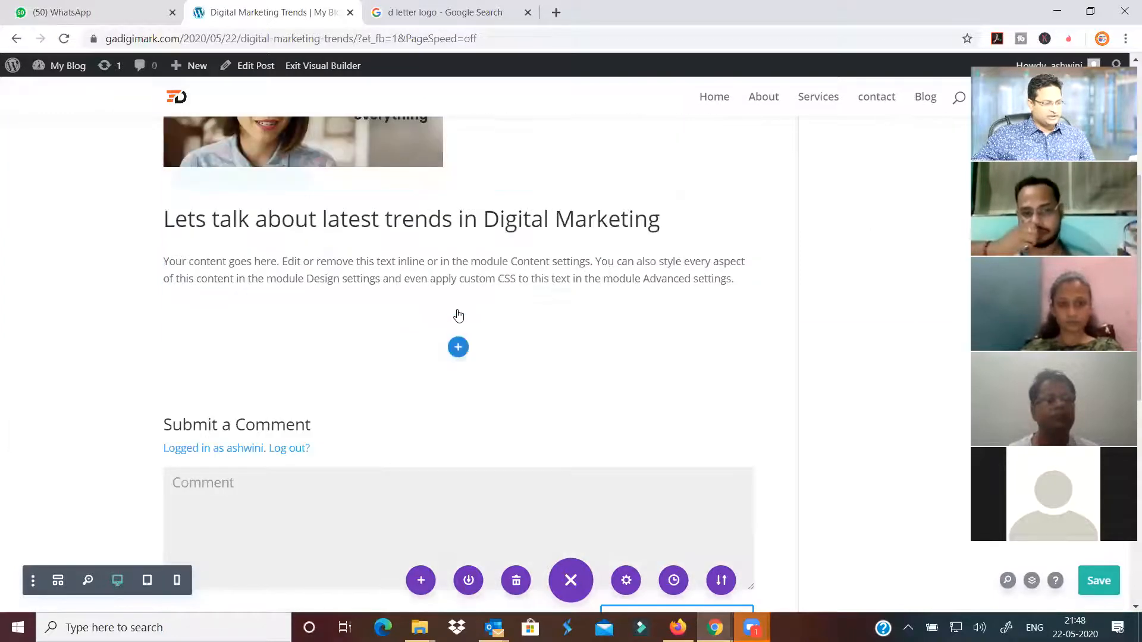
click(458, 309)
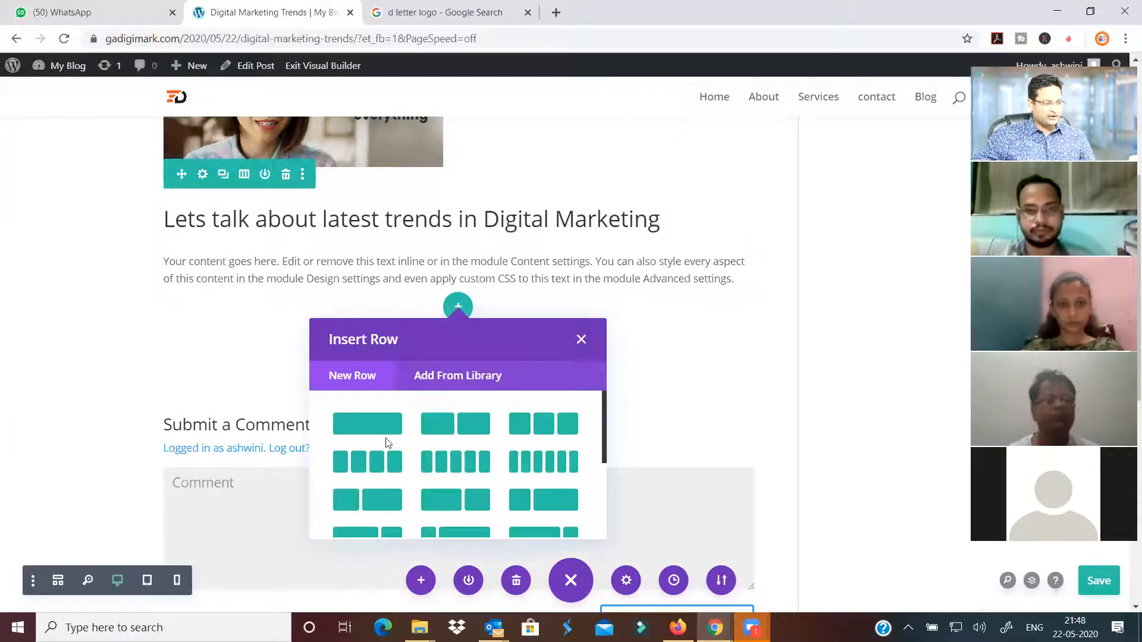
click(361, 422)
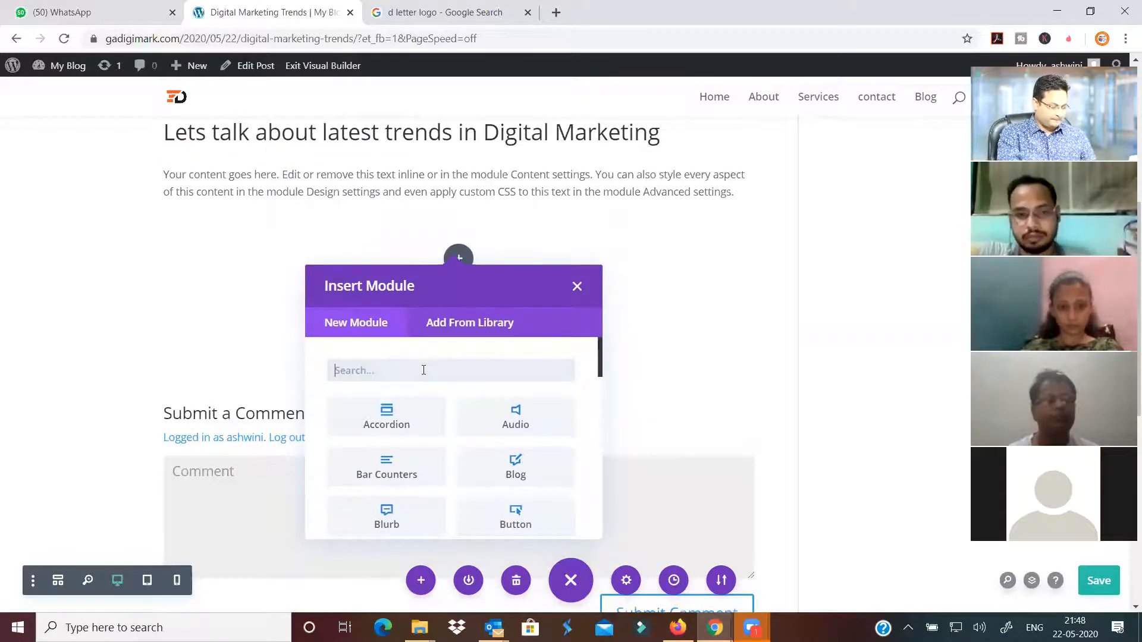
text(image)
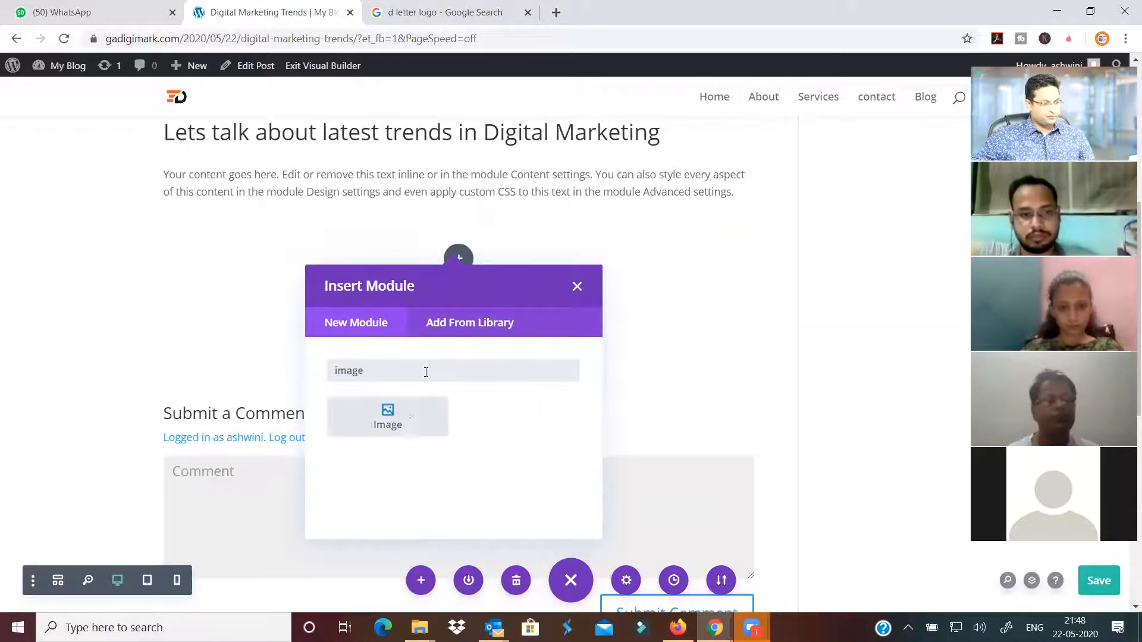
click(410, 417)
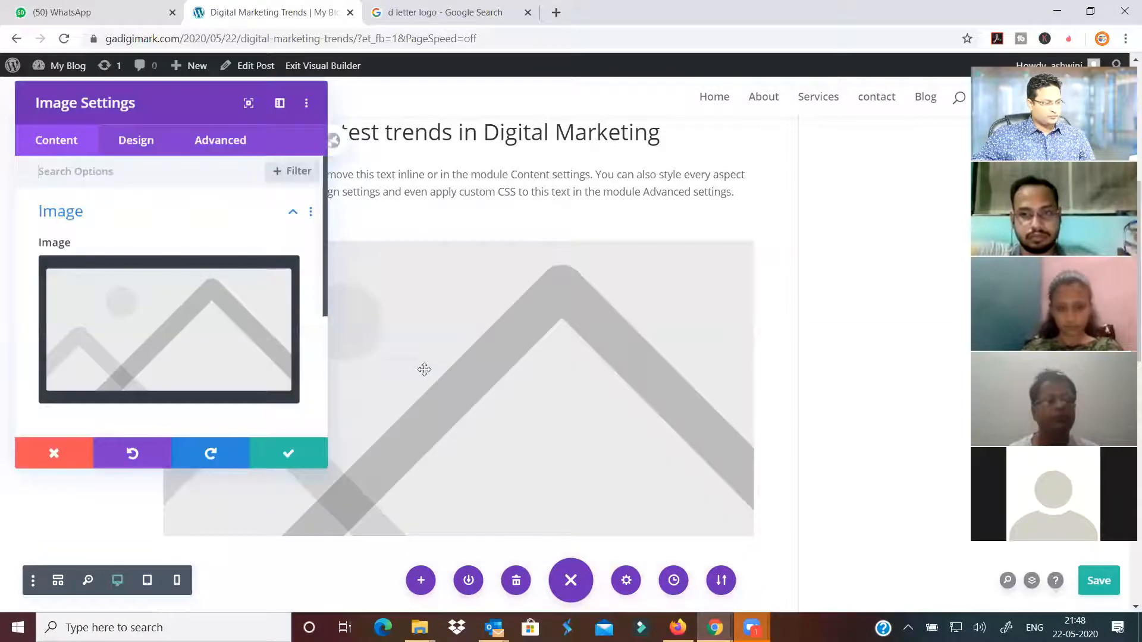
click(161, 326)
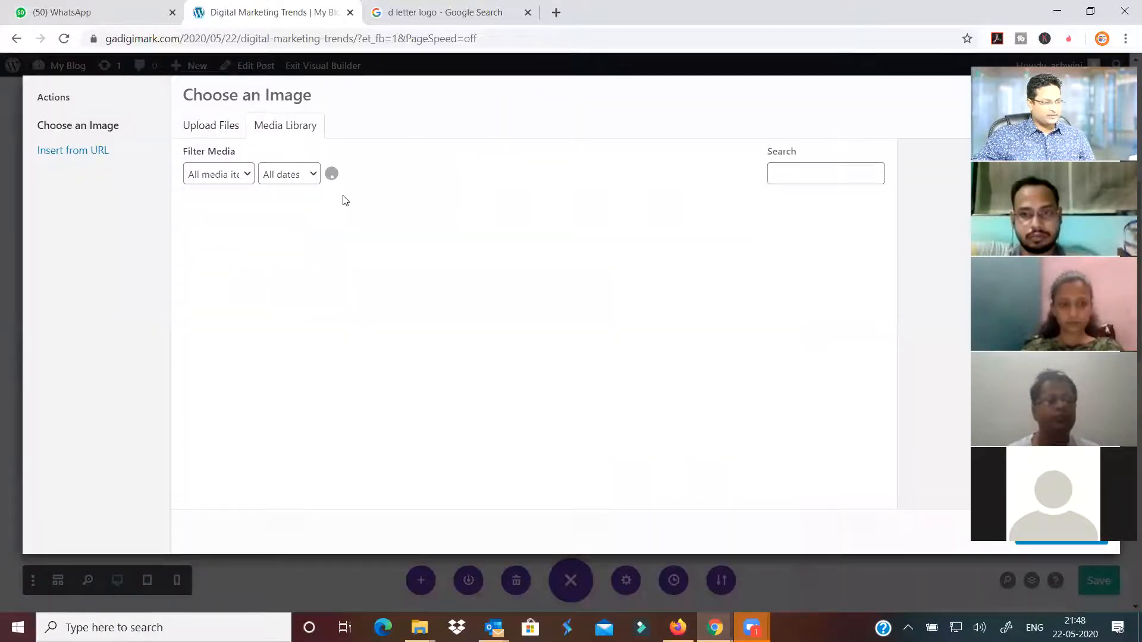
Upload banner-img1 from the Desktop and insert it into the Image module
click(649, 343)
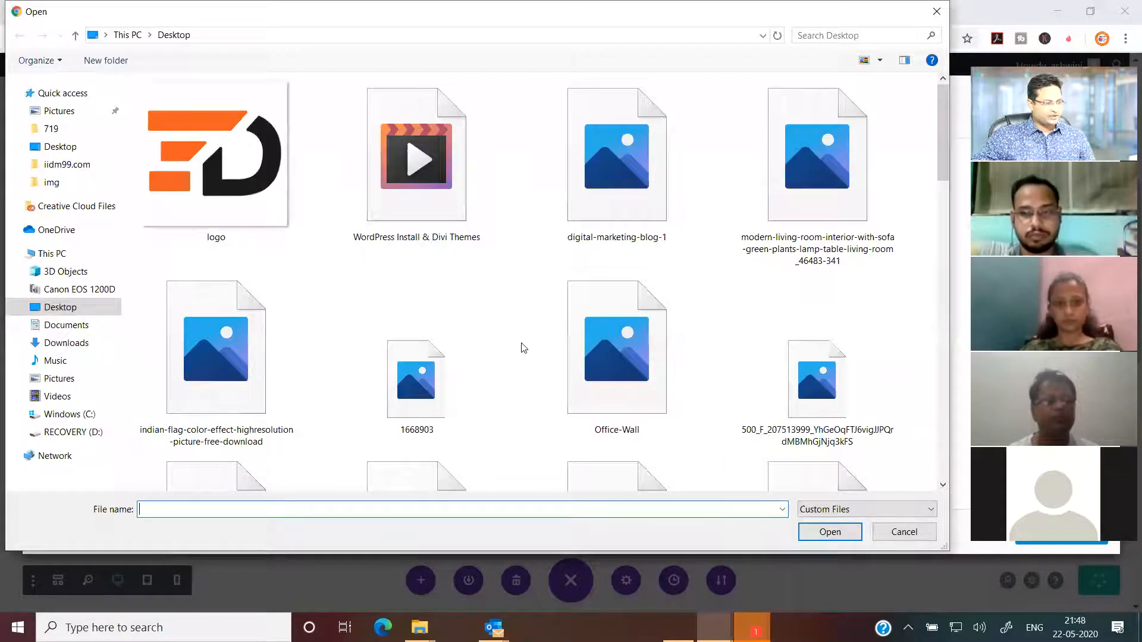
scroll(525, 358, down, 5)
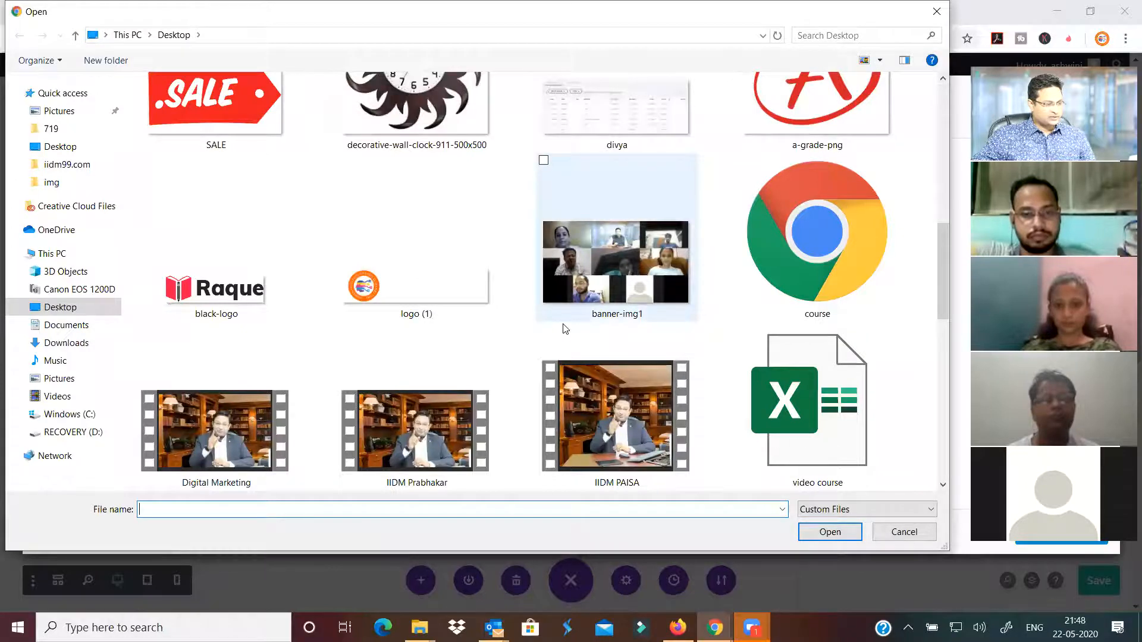
scroll(565, 329, down, 5)
scroll(547, 342, down, 3)
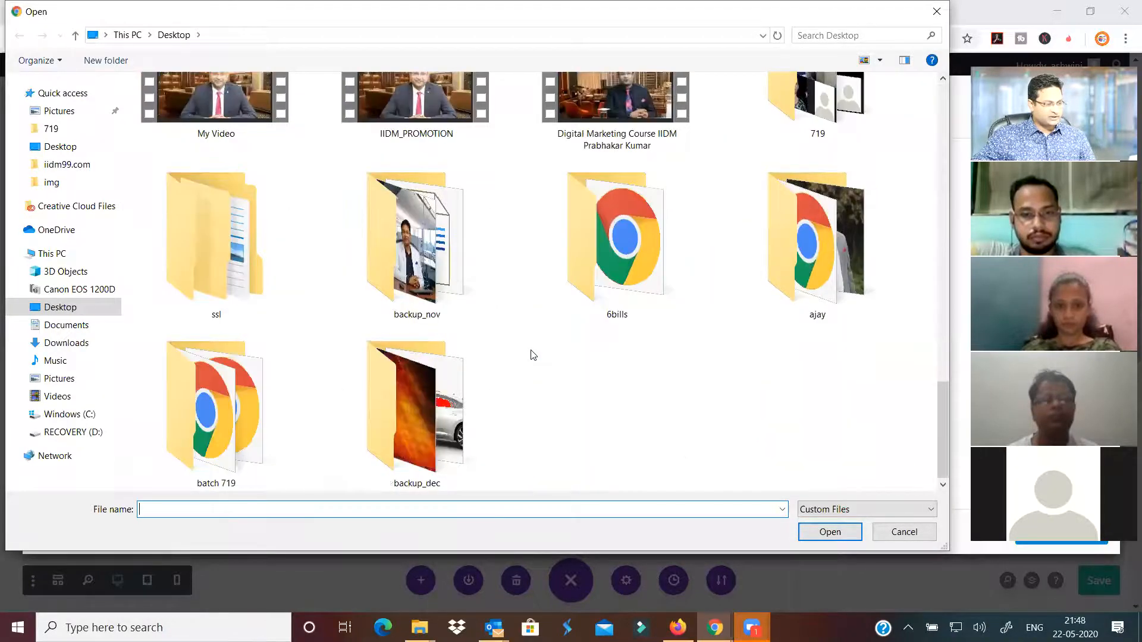
scroll(651, 368, up, 5)
click(678, 386)
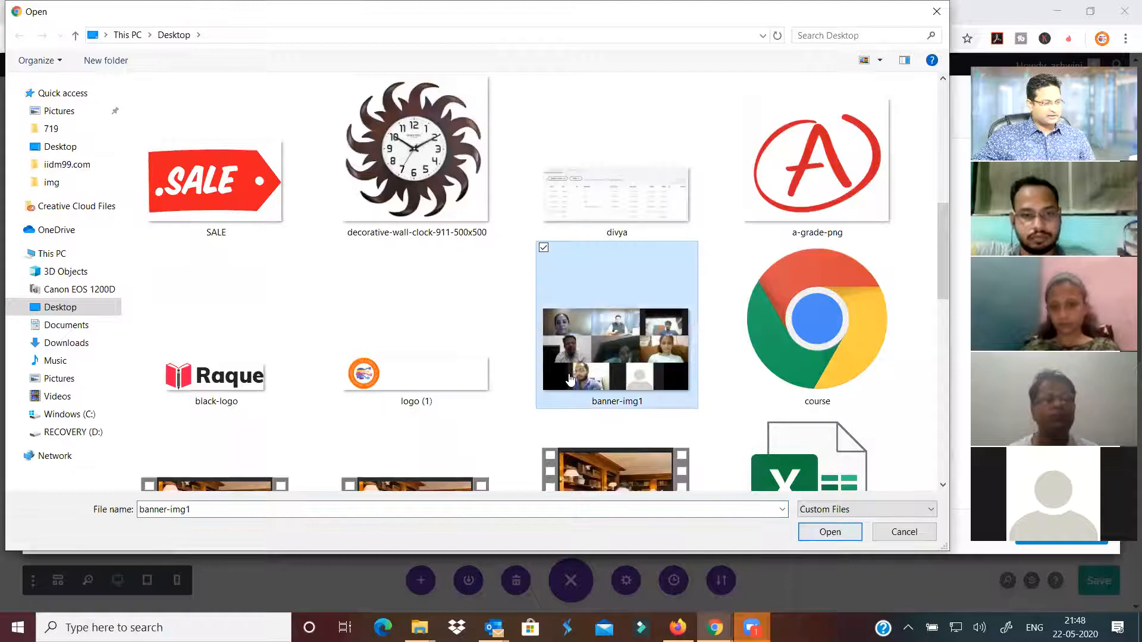
click(829, 532)
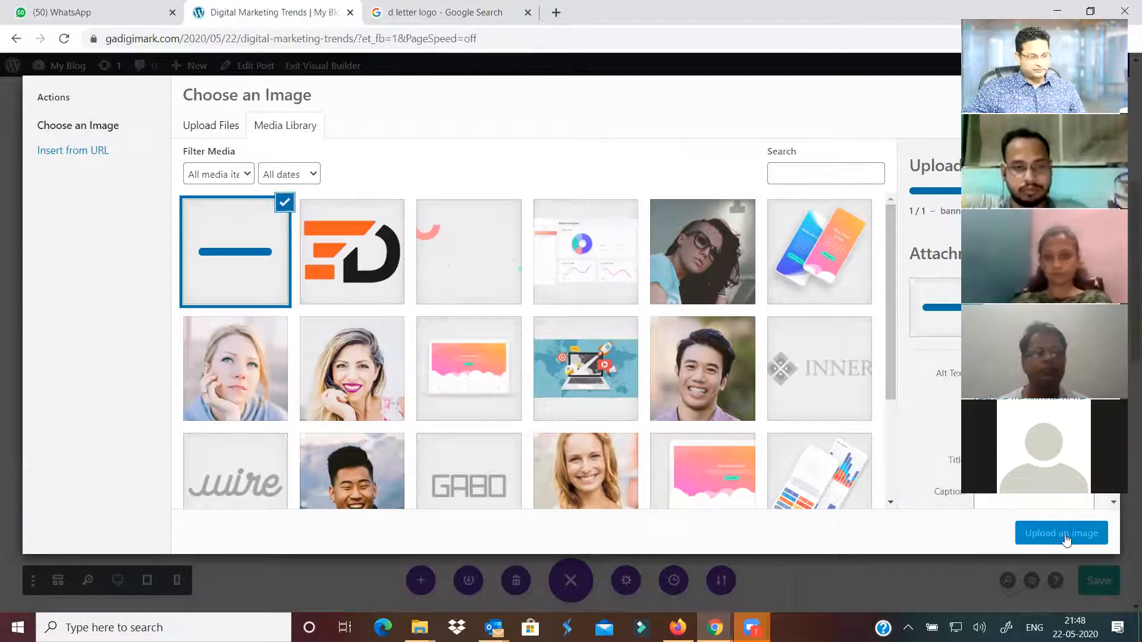
click(1064, 535)
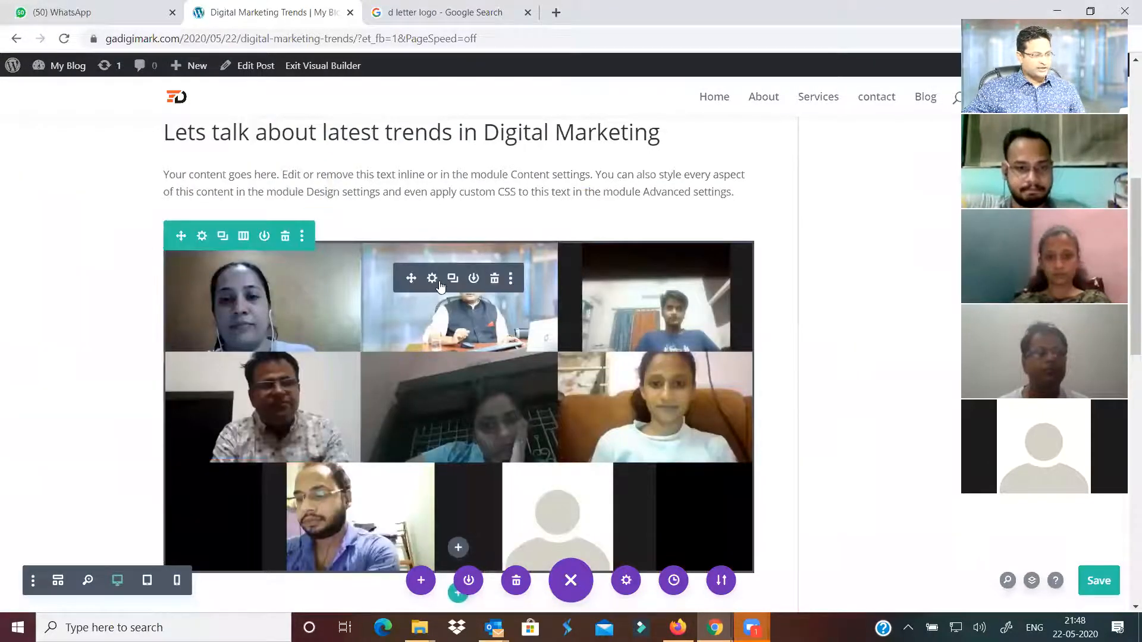
Give the banner image the second Box Shadow preset in its Design settings
click(433, 280)
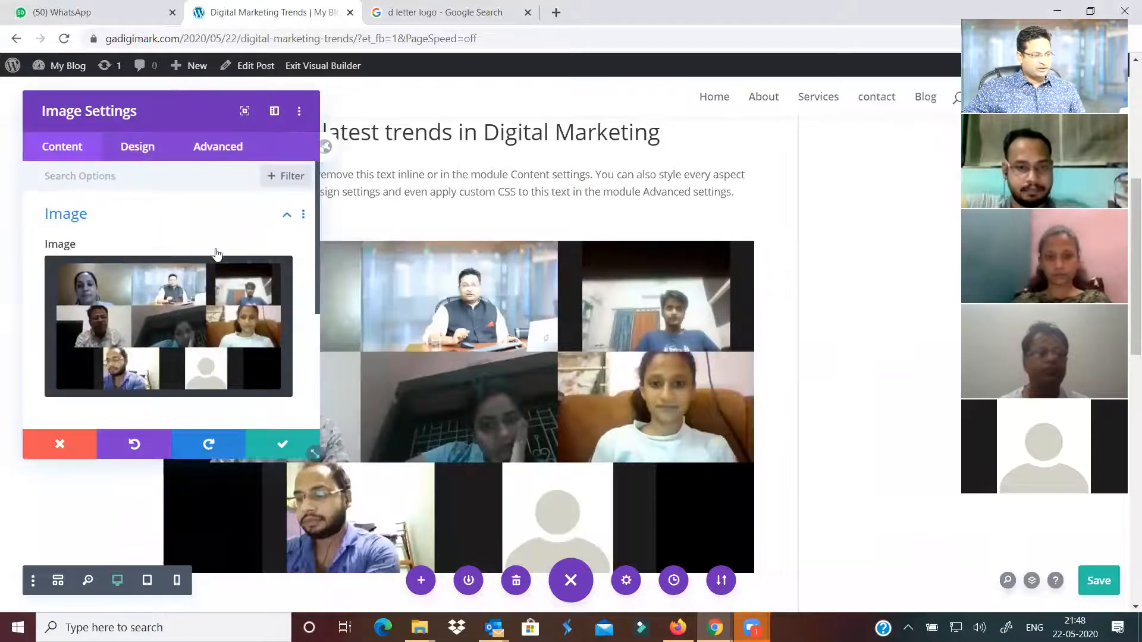
click(145, 149)
scroll(159, 298, down, 5)
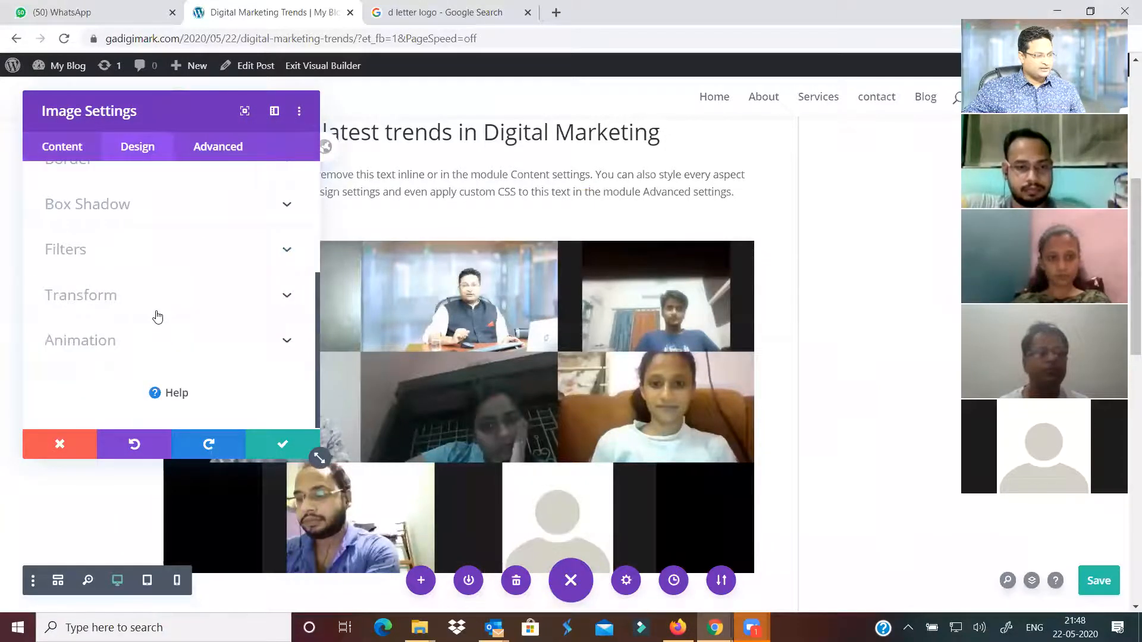
click(169, 205)
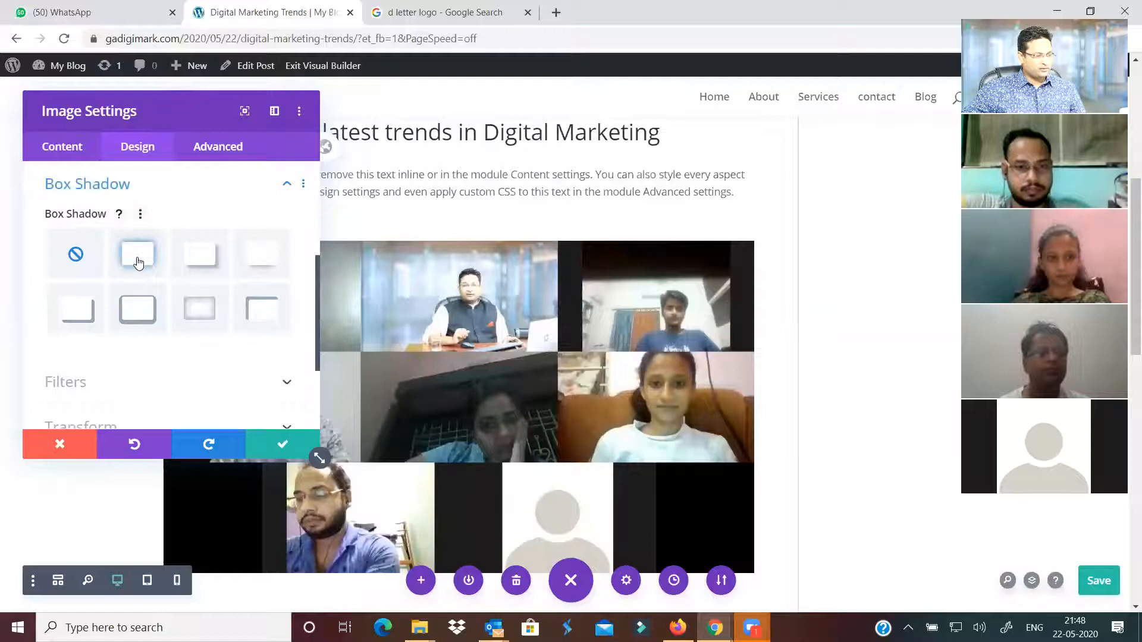
click(138, 263)
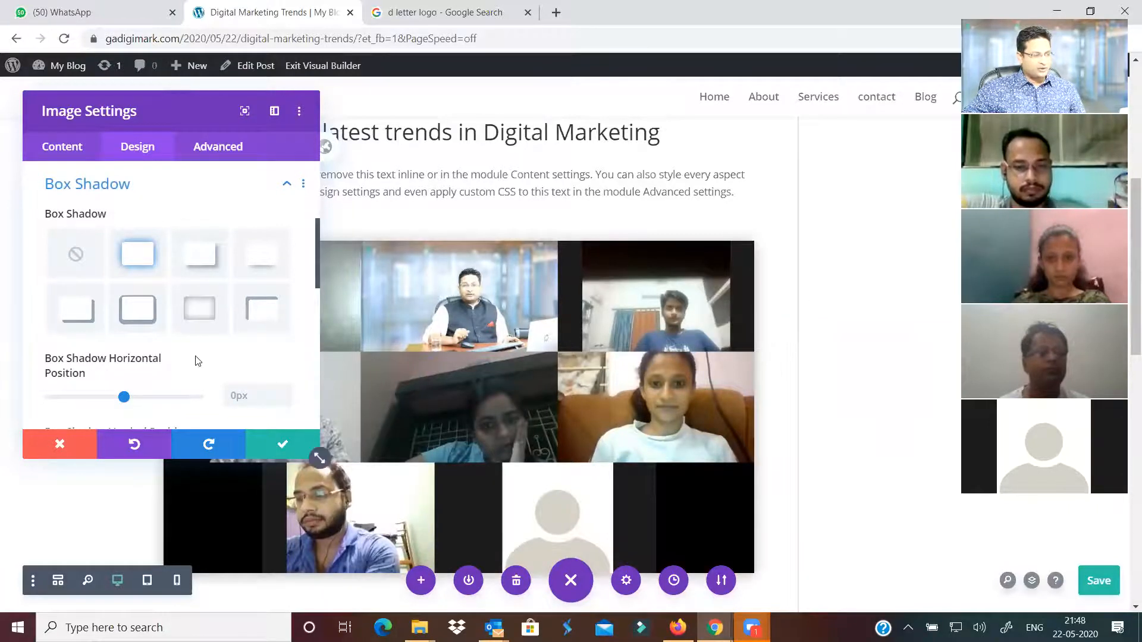
Raise the image's border rounded corners to 37px on all four sides
scroll(198, 361, up, 3)
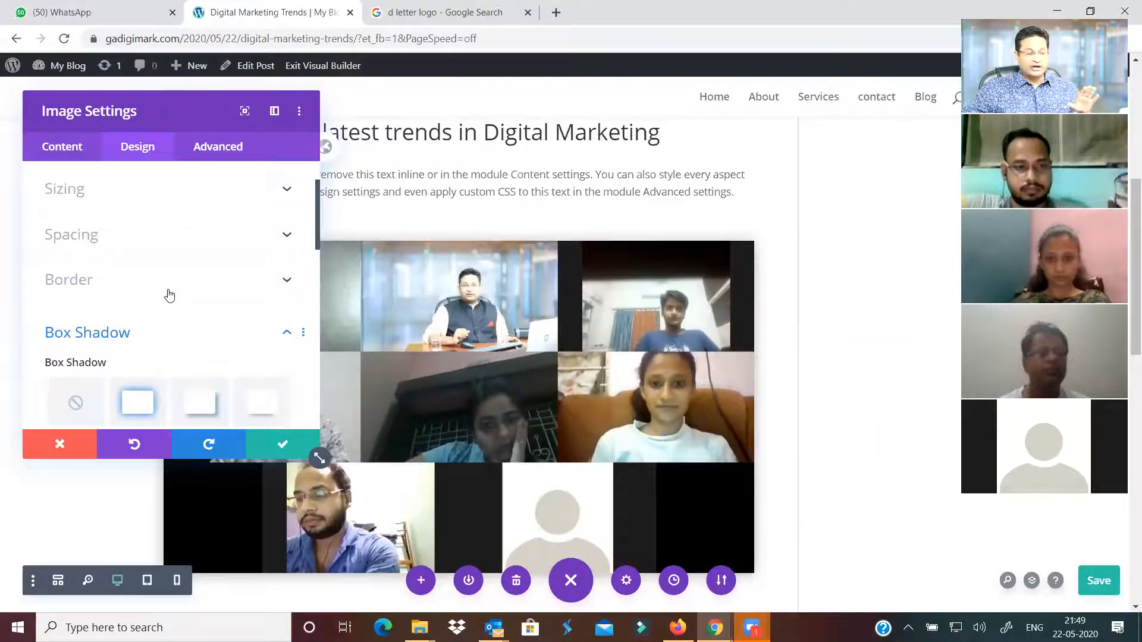
click(170, 296)
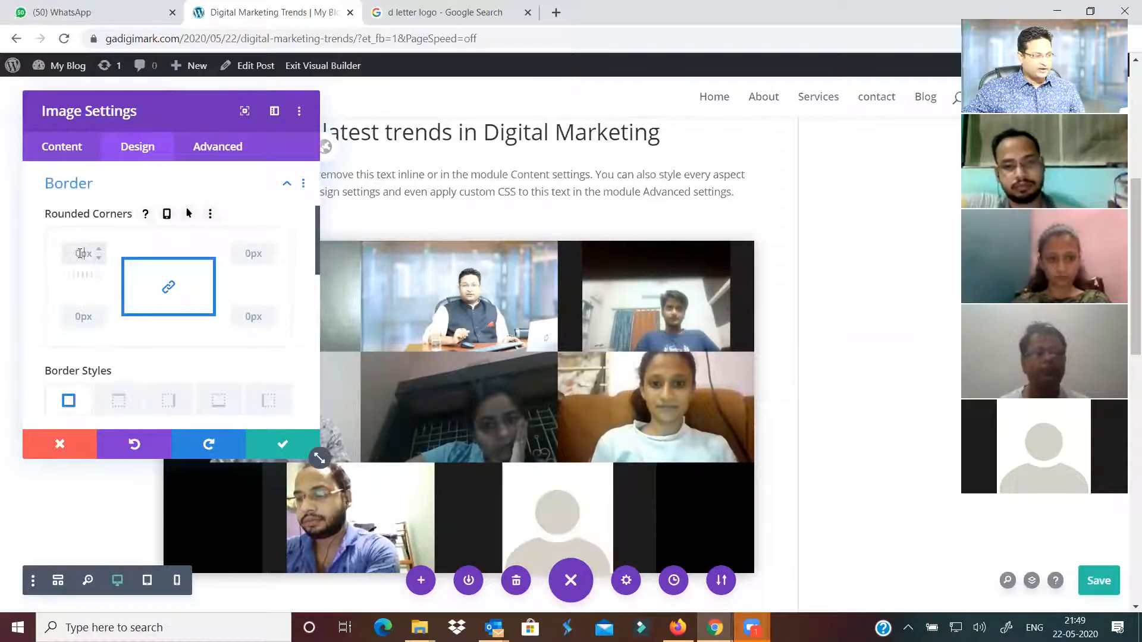
click(101, 248)
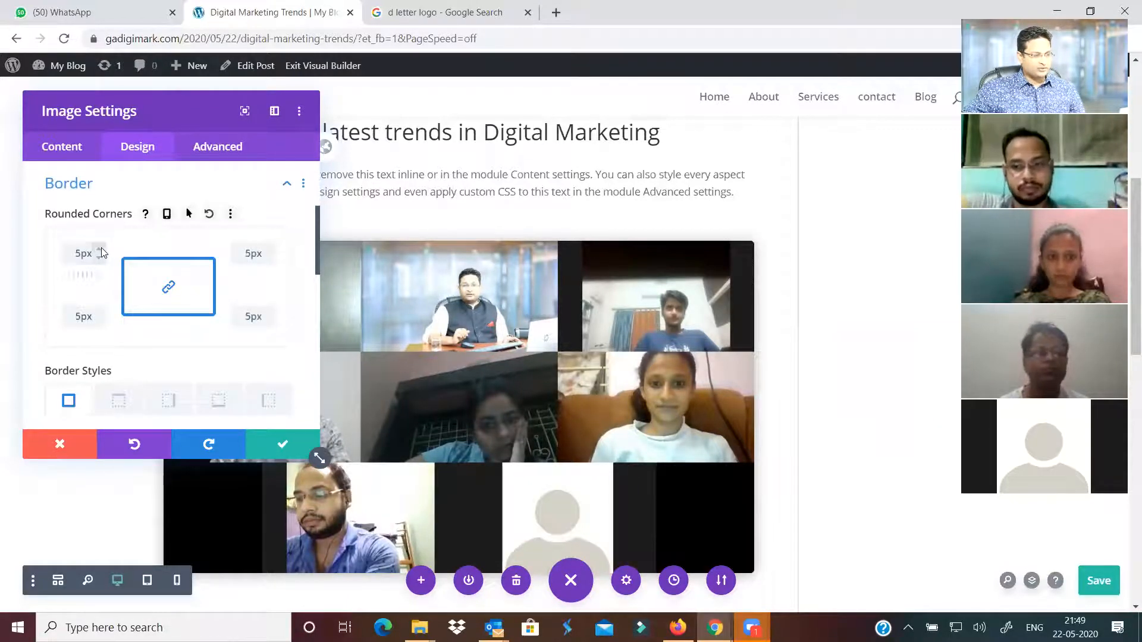
click(101, 248)
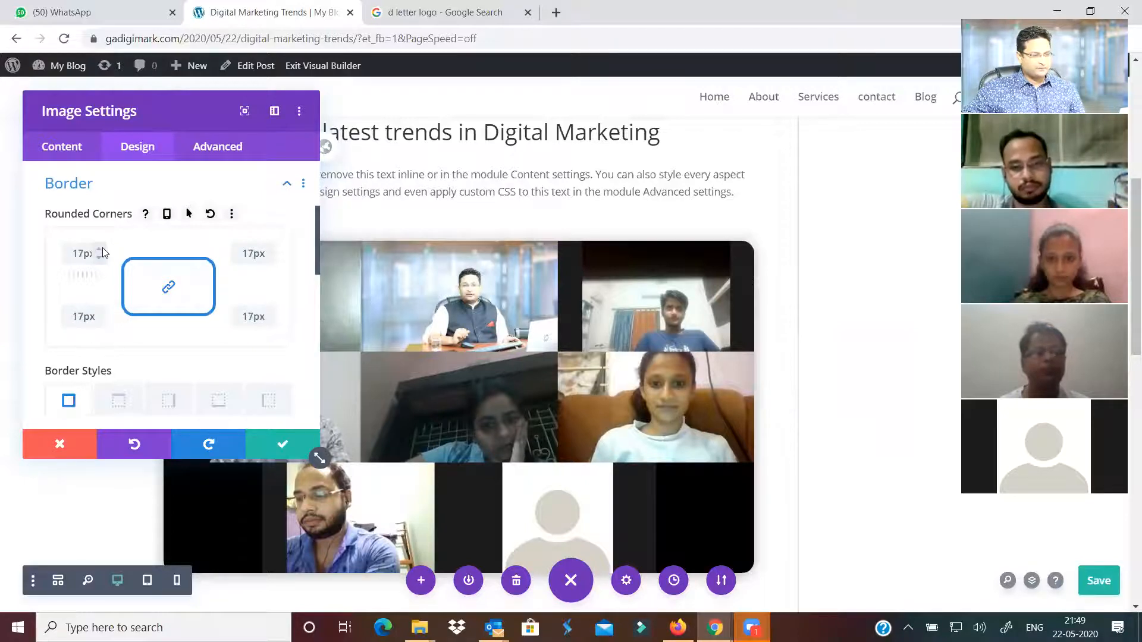
click(100, 249)
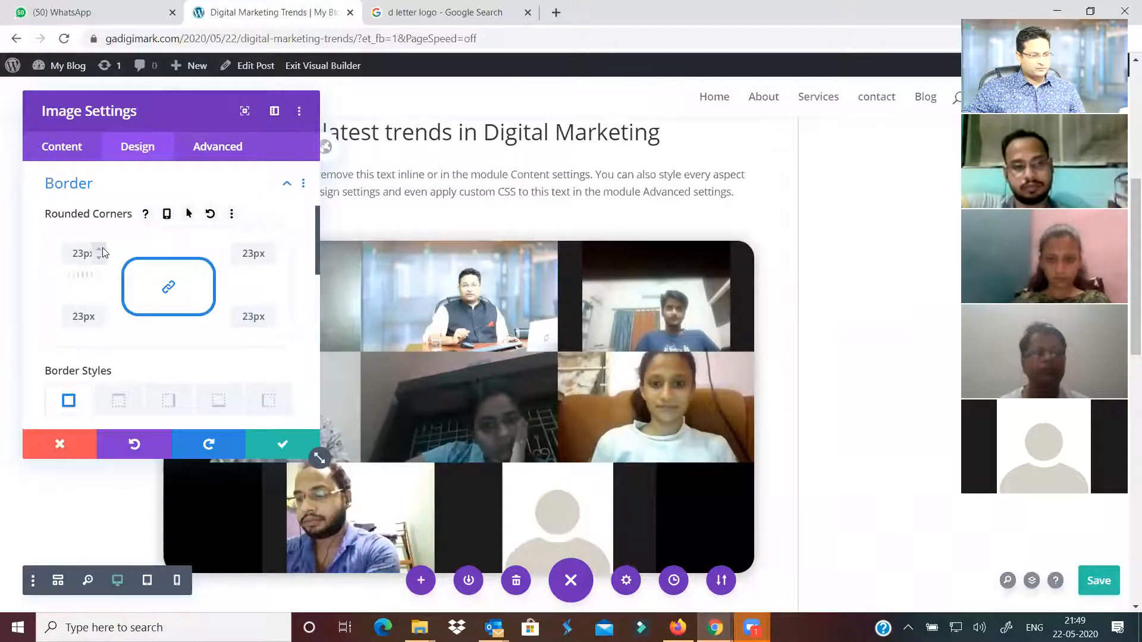
click(103, 248)
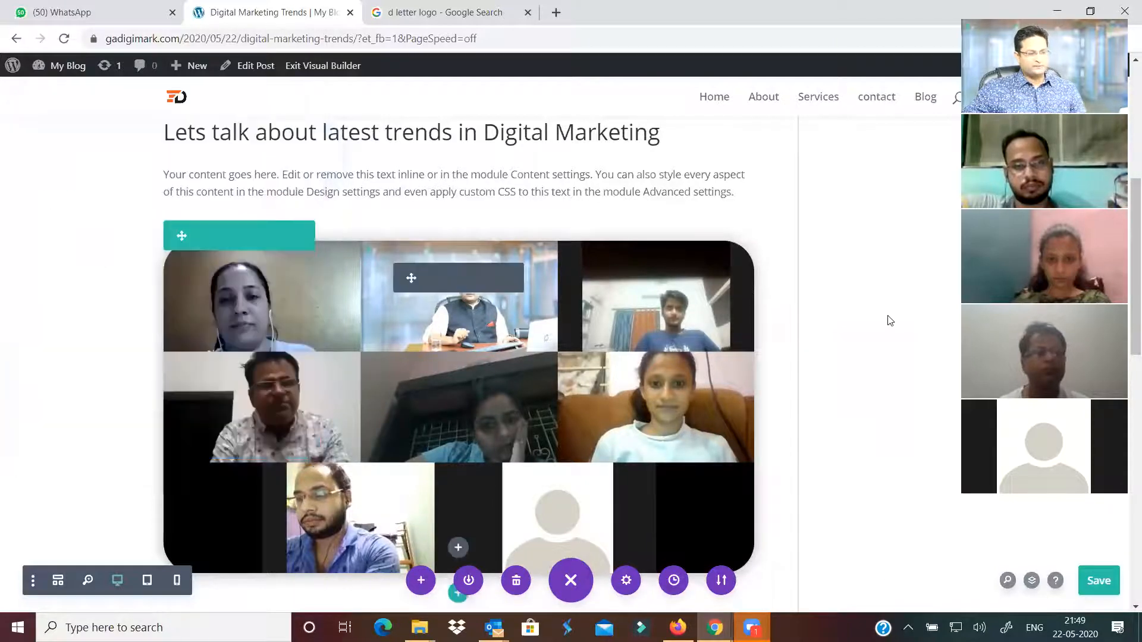
Reopen the banner image's settings at its Link options, with lightbox off and no URL
scroll(882, 319, down, 1)
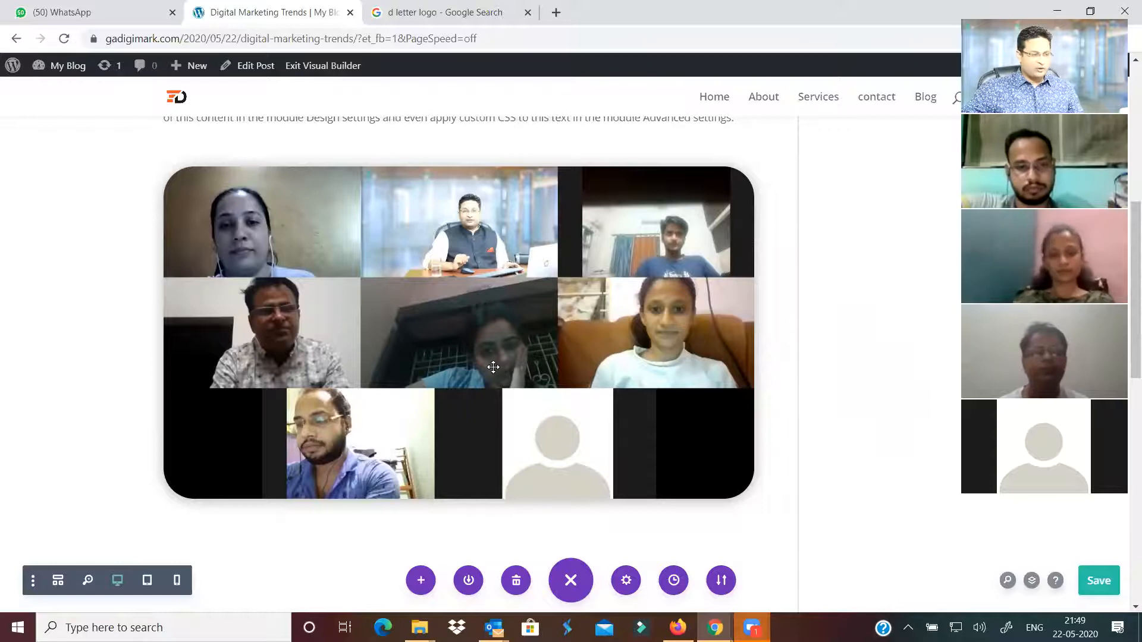
mouse_move(512, 315)
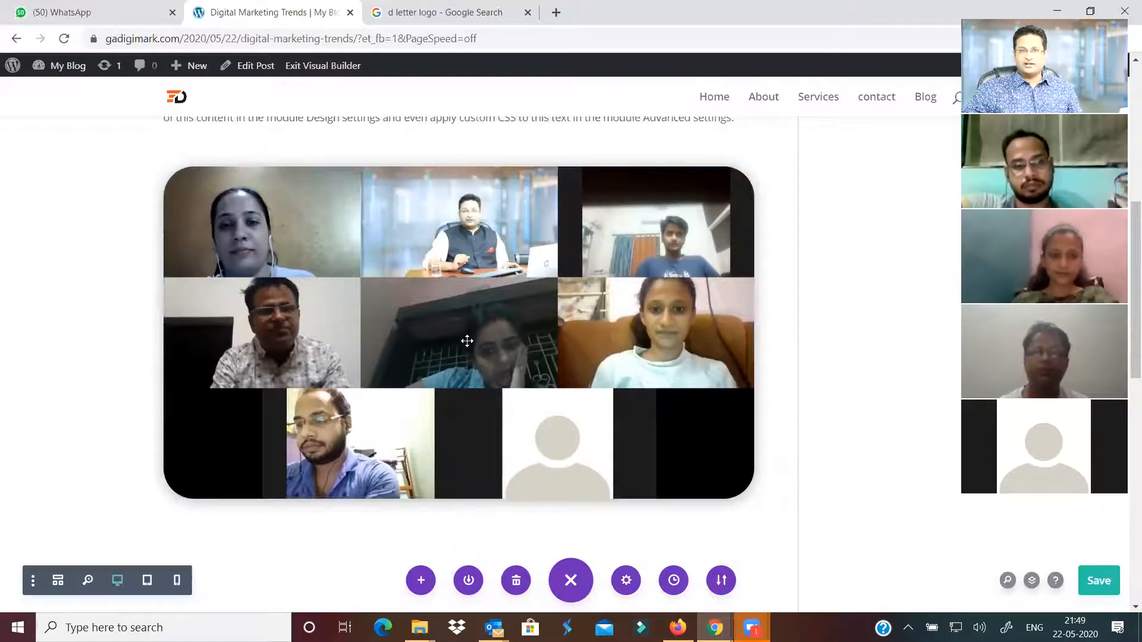
mouse_move(443, 237)
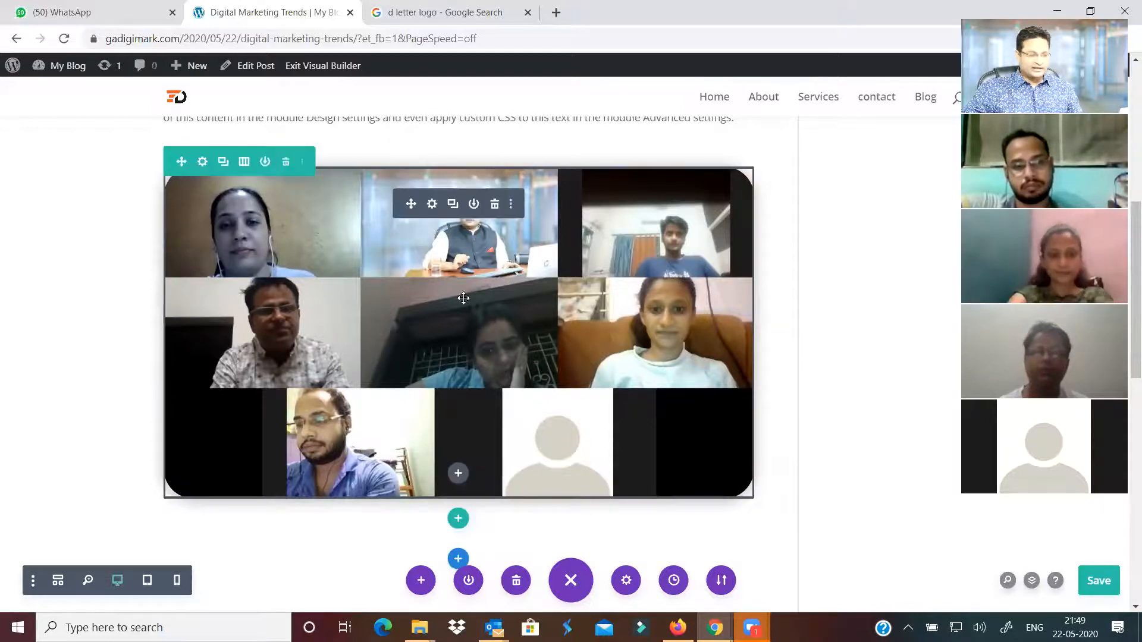
click(432, 205)
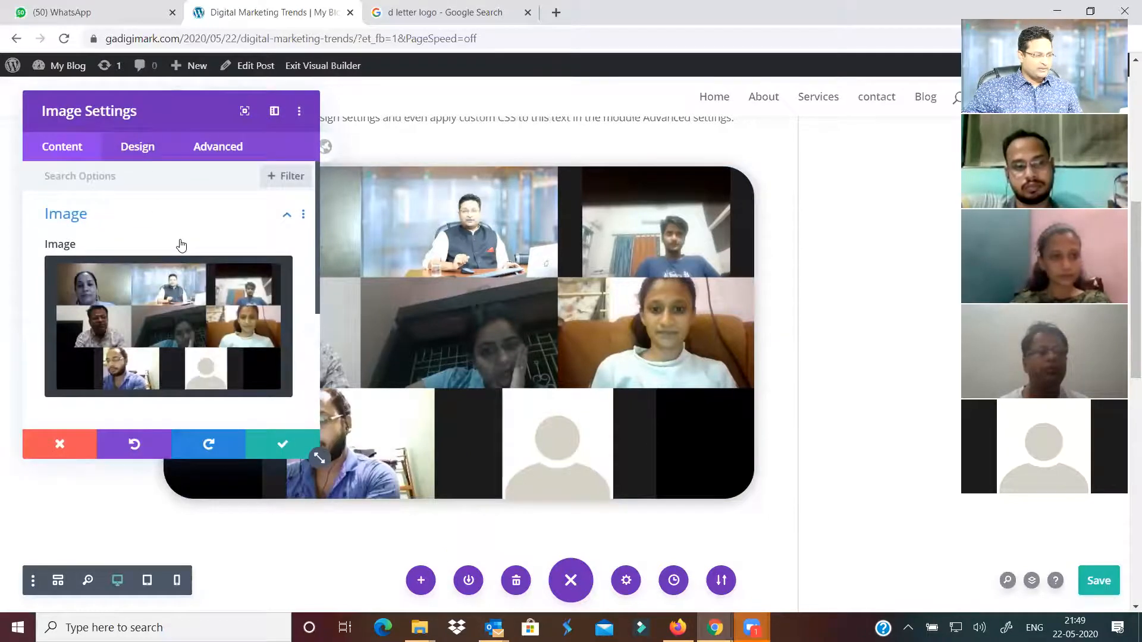
scroll(136, 258, down, 3)
click(137, 250)
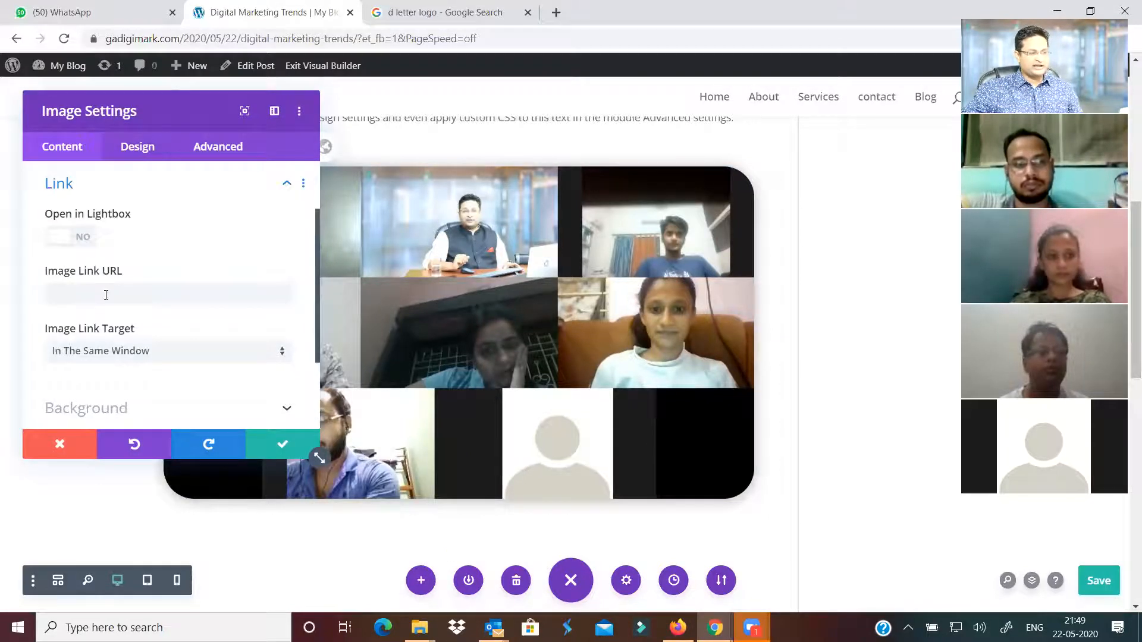
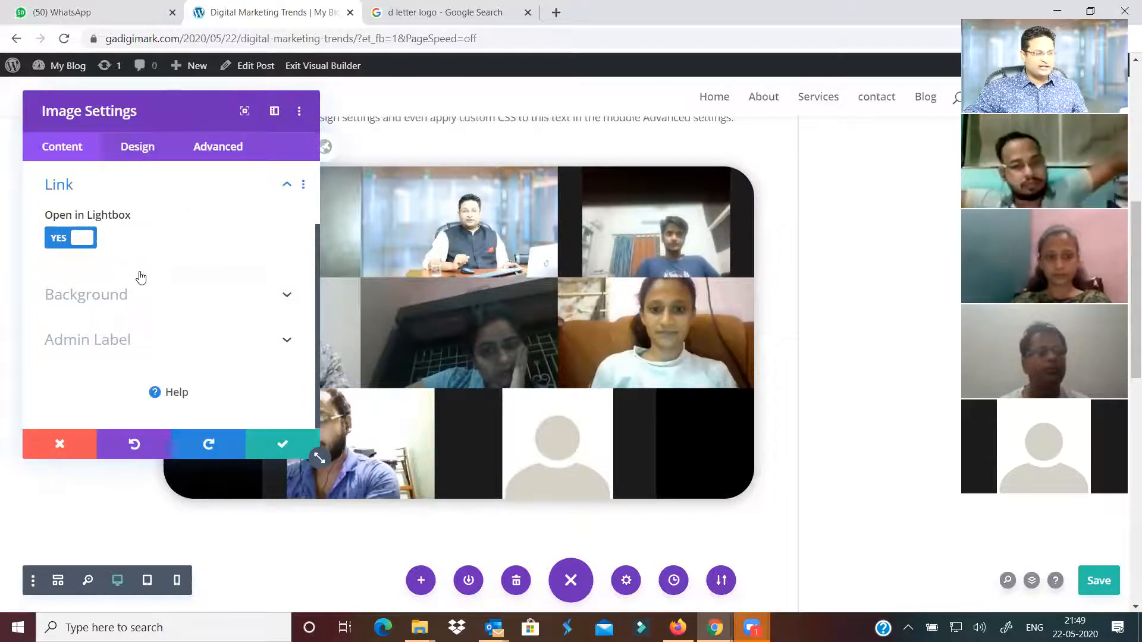
Turn off Open in Lightbox for the group photo and confirm the image settings
scroll(141, 277, up, 2)
click(166, 269)
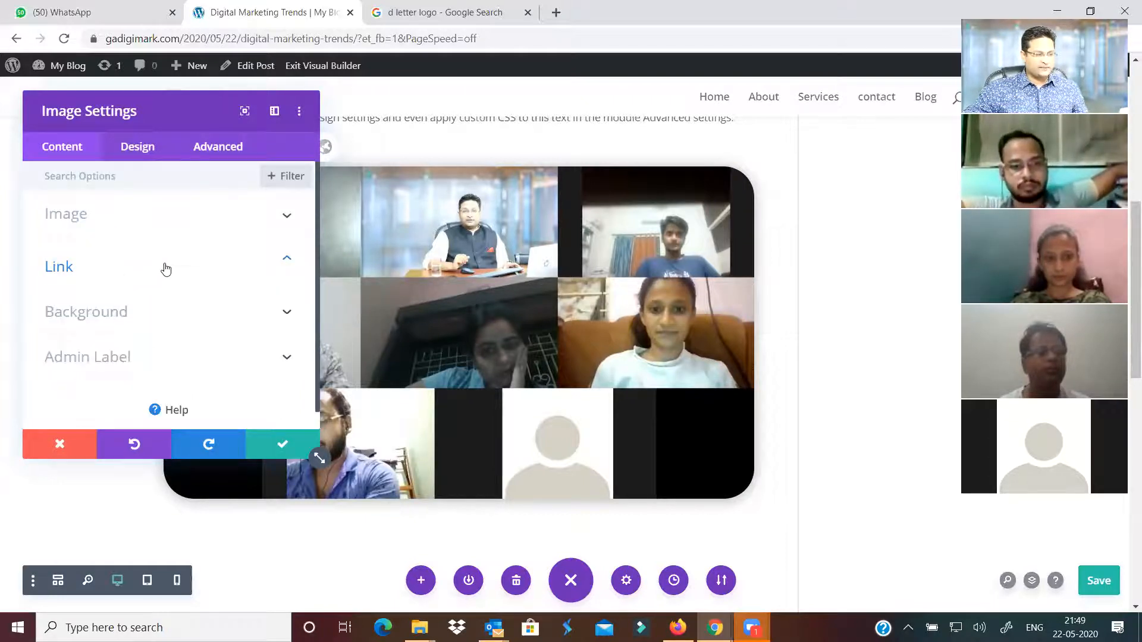
click(164, 266)
click(50, 238)
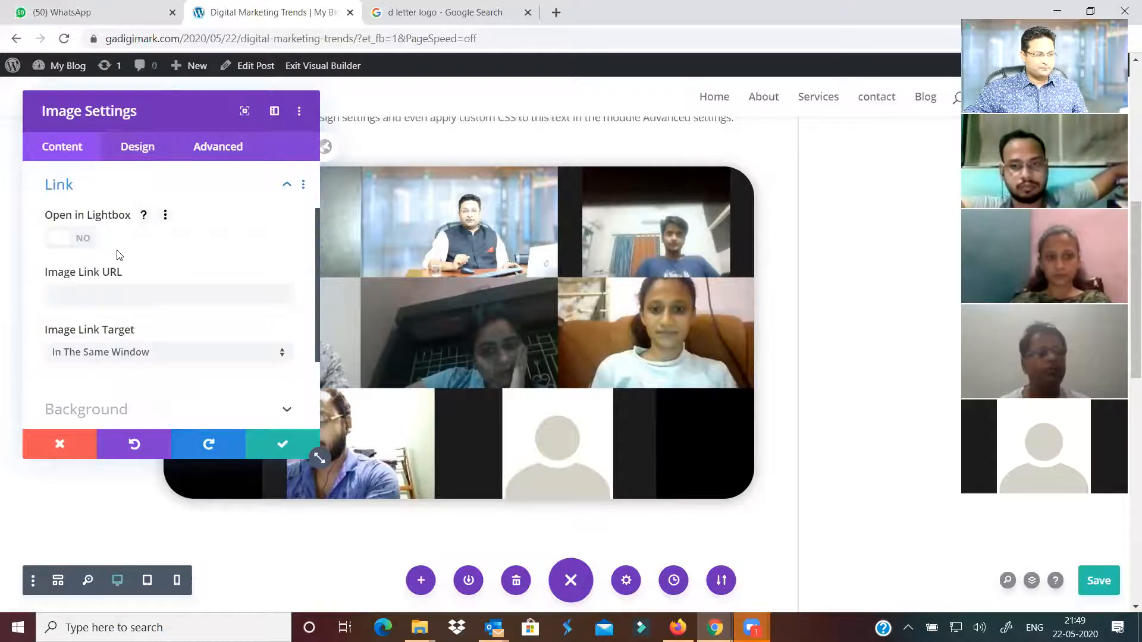
click(281, 450)
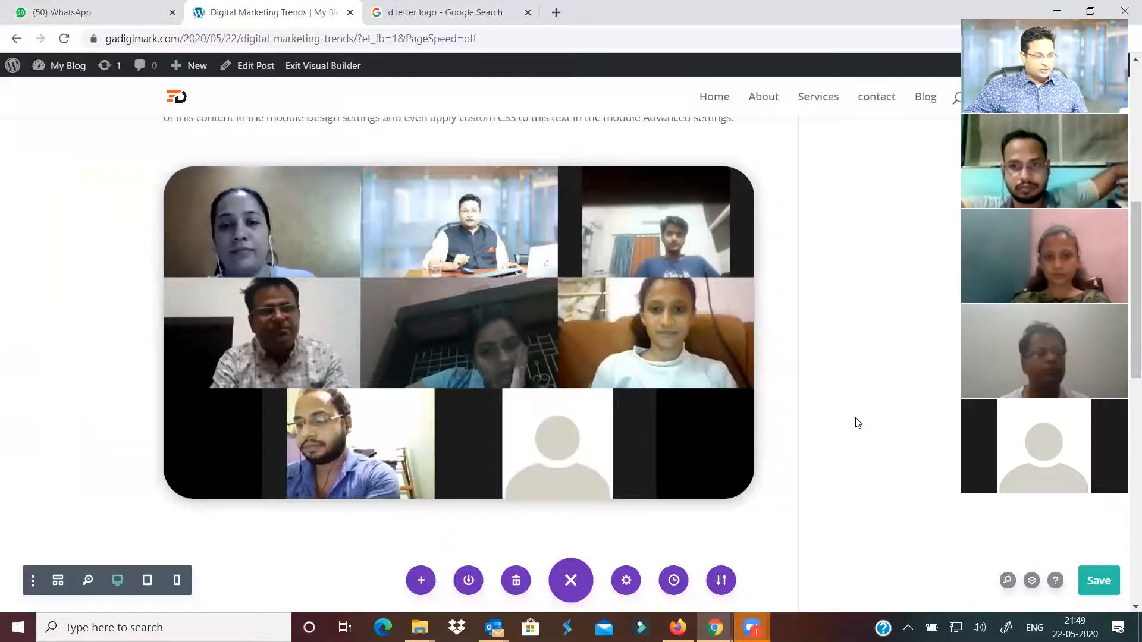
Save the post in the Divi builder and return to the admin Dashboard
scroll(858, 422, up, 8)
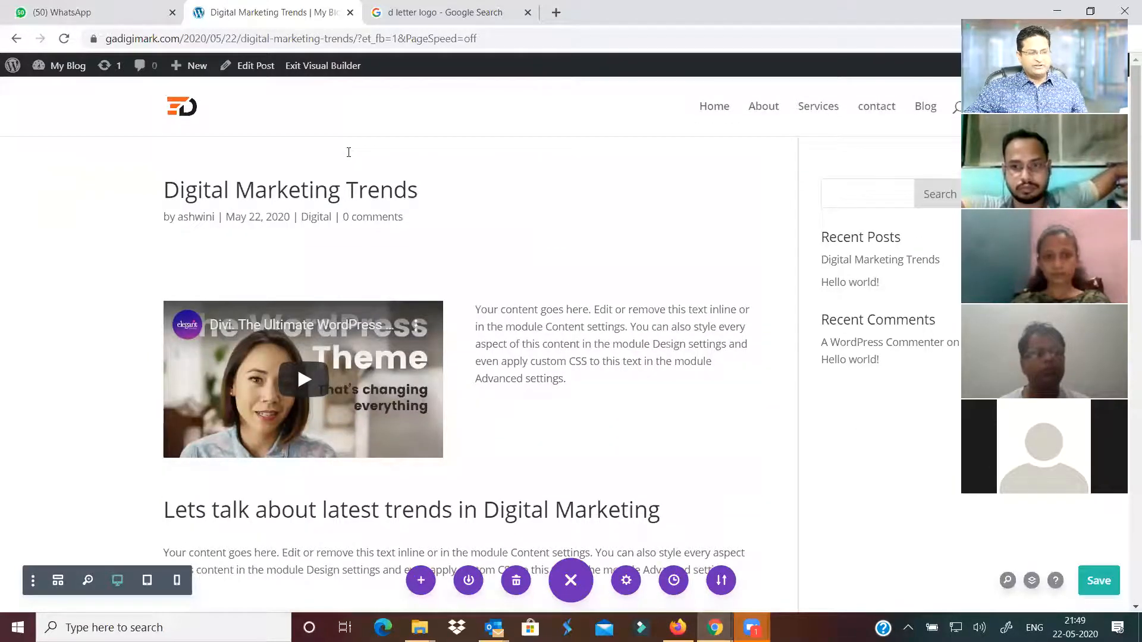
scroll(580, 297, down, 8)
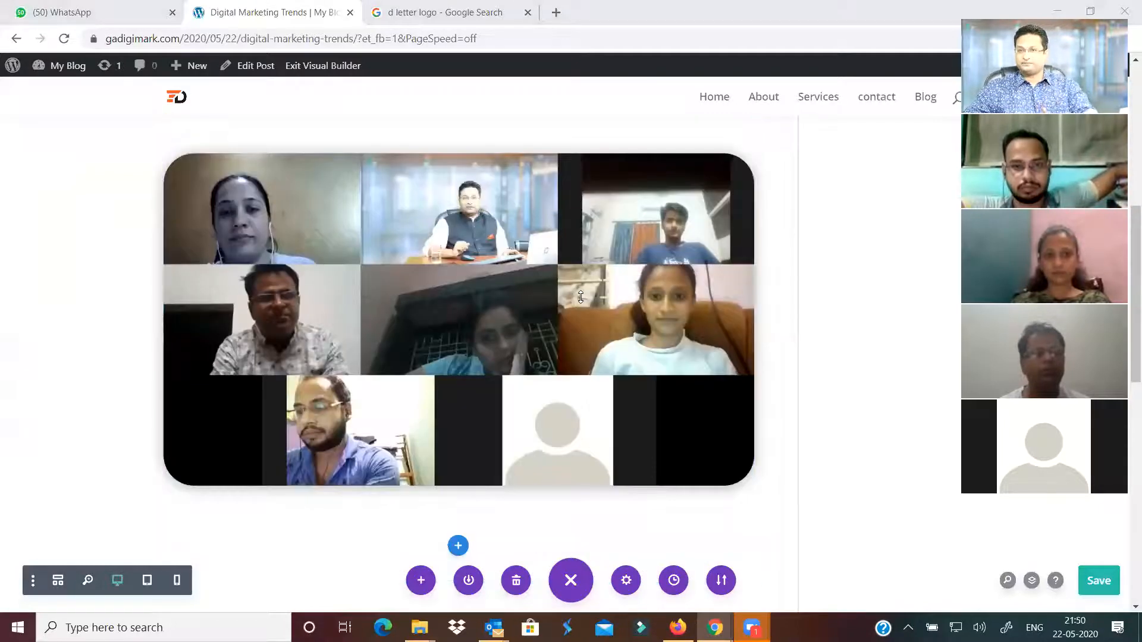
click(1099, 580)
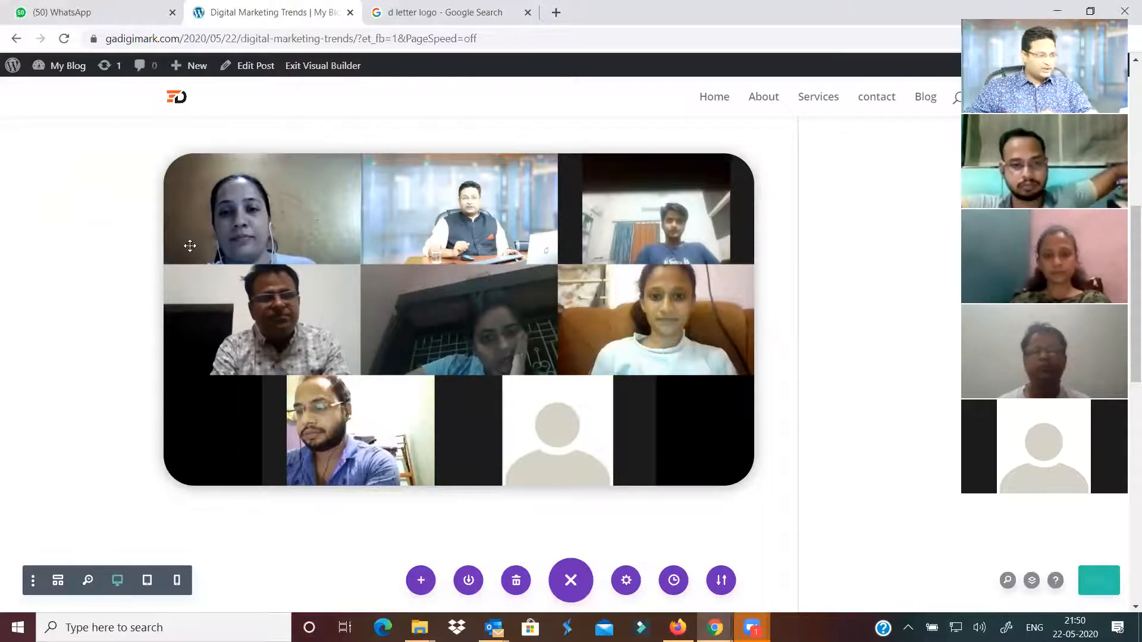
mouse_move(62, 67)
click(58, 93)
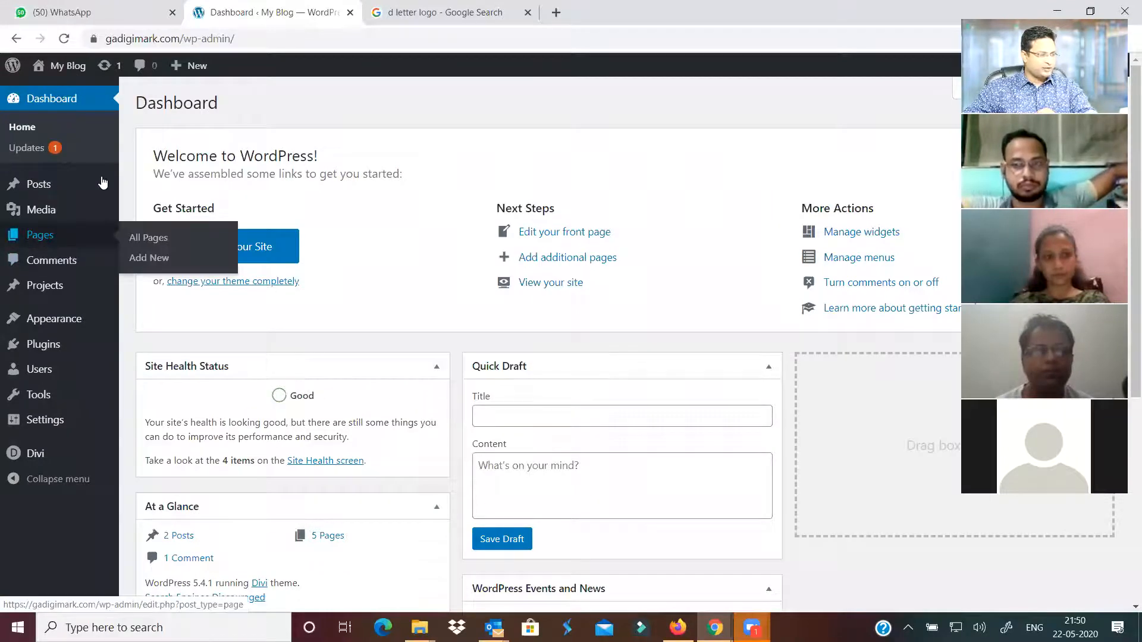
Open Digital Marketing Trends for editing from the All Posts list
mouse_move(103, 183)
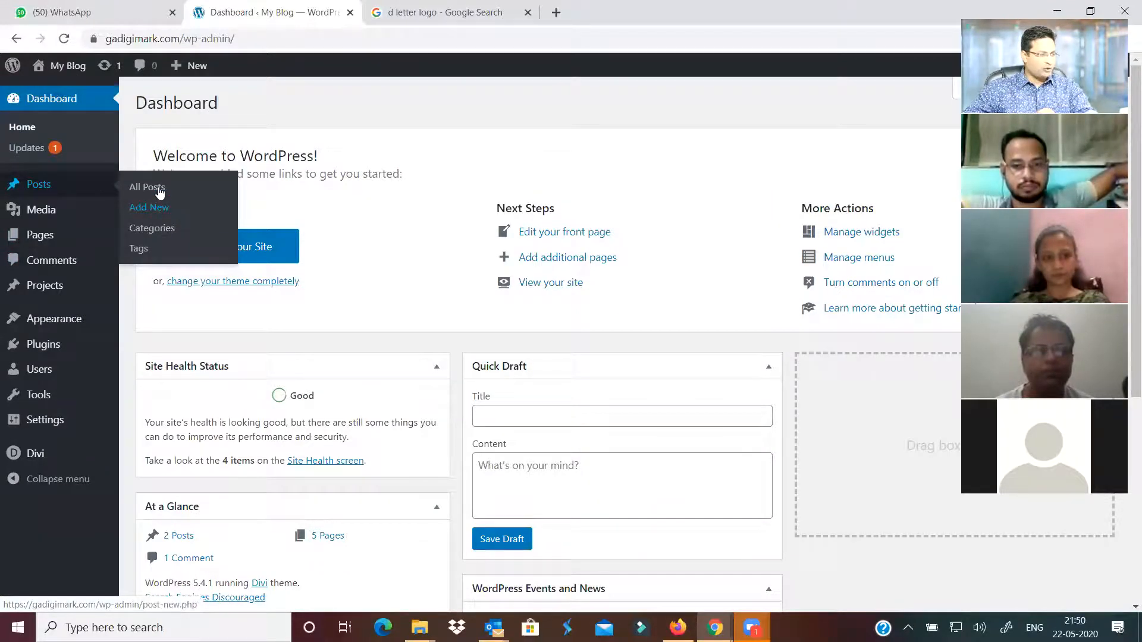
click(159, 189)
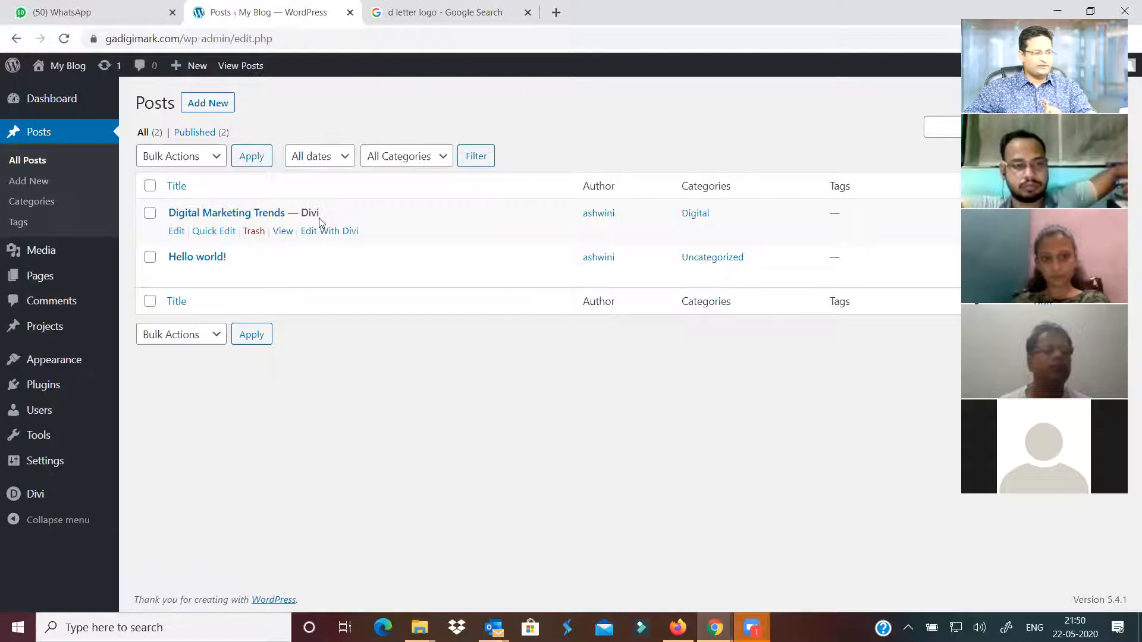
click(176, 231)
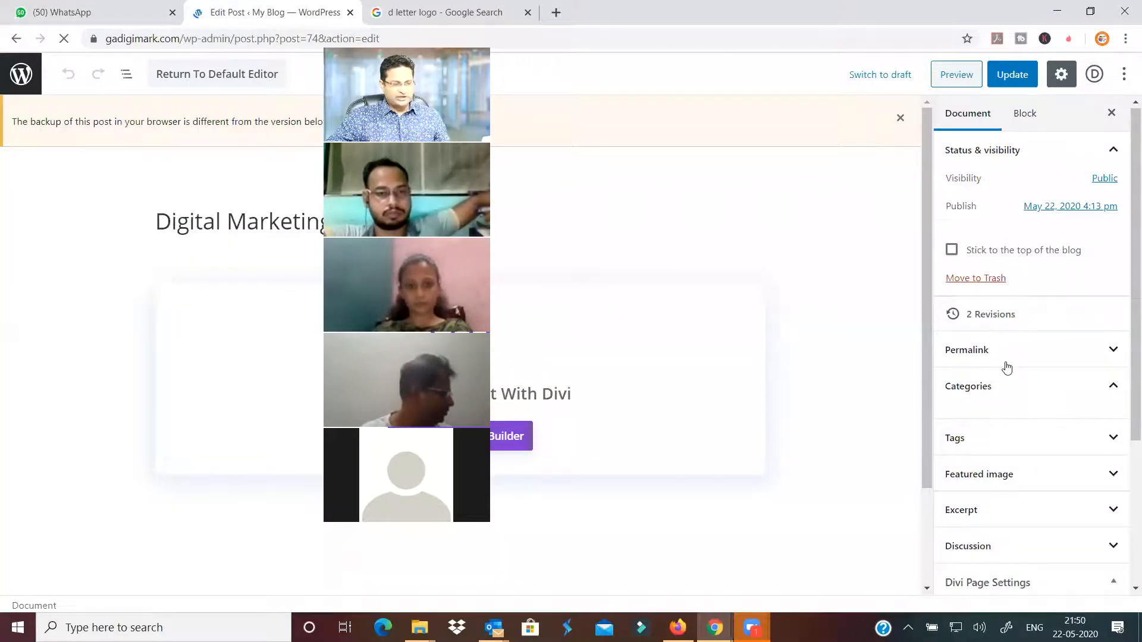
Set the group video-call photo as the post's featured image and update the post
scroll(1008, 381, down, 3)
click(1009, 403)
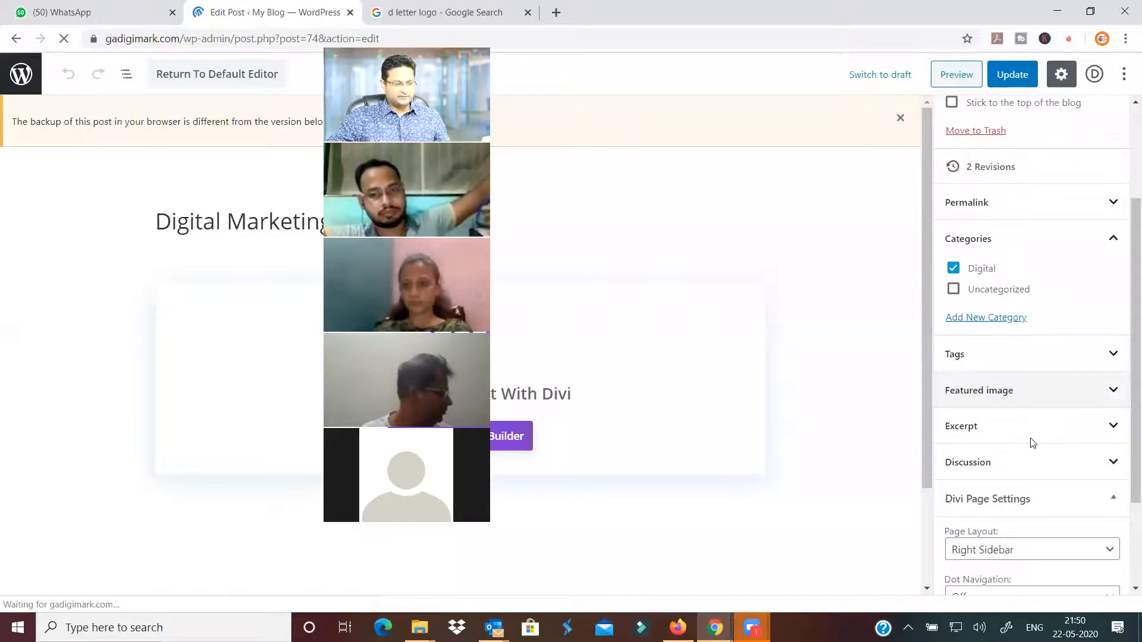
click(1032, 443)
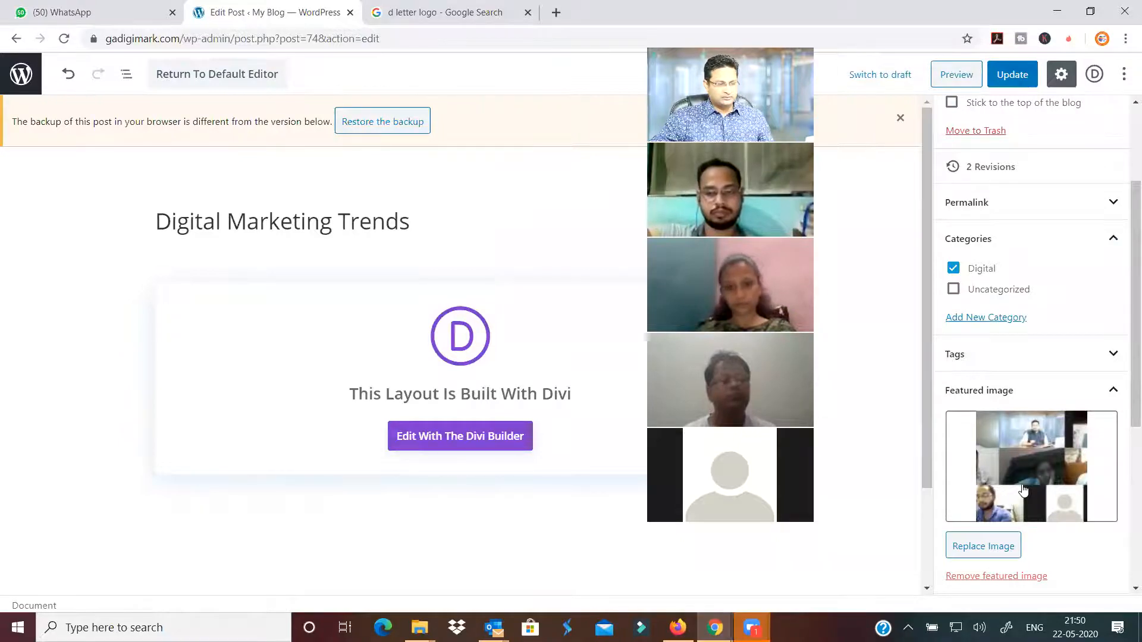
click(1009, 76)
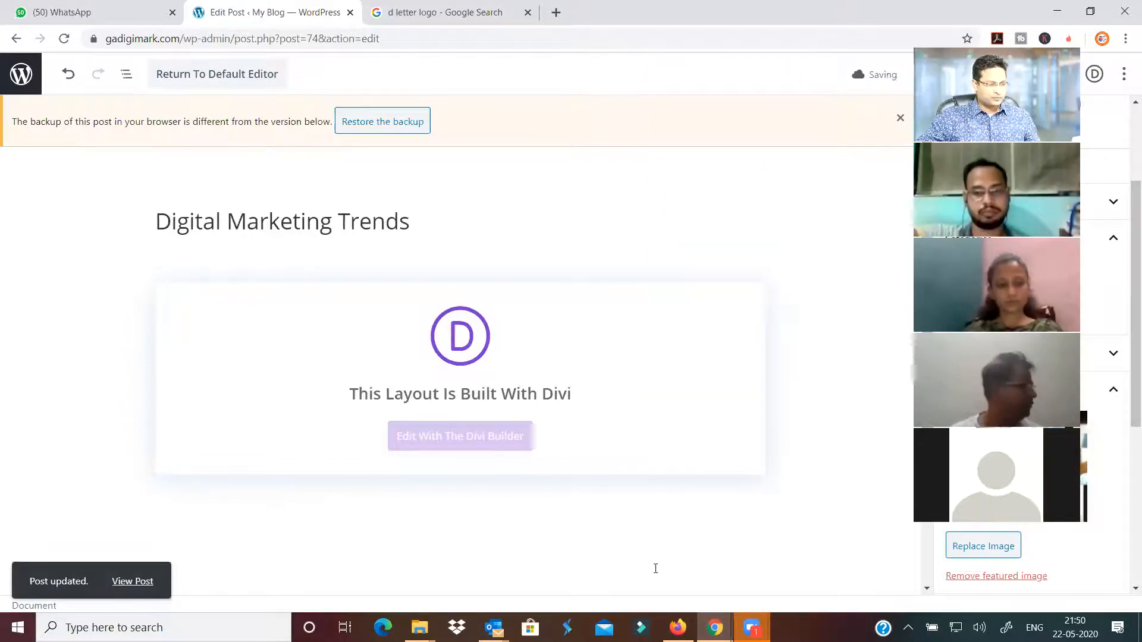
Bring the incognito window forward and reload the live gadigimark.com site
click(715, 627)
click(823, 570)
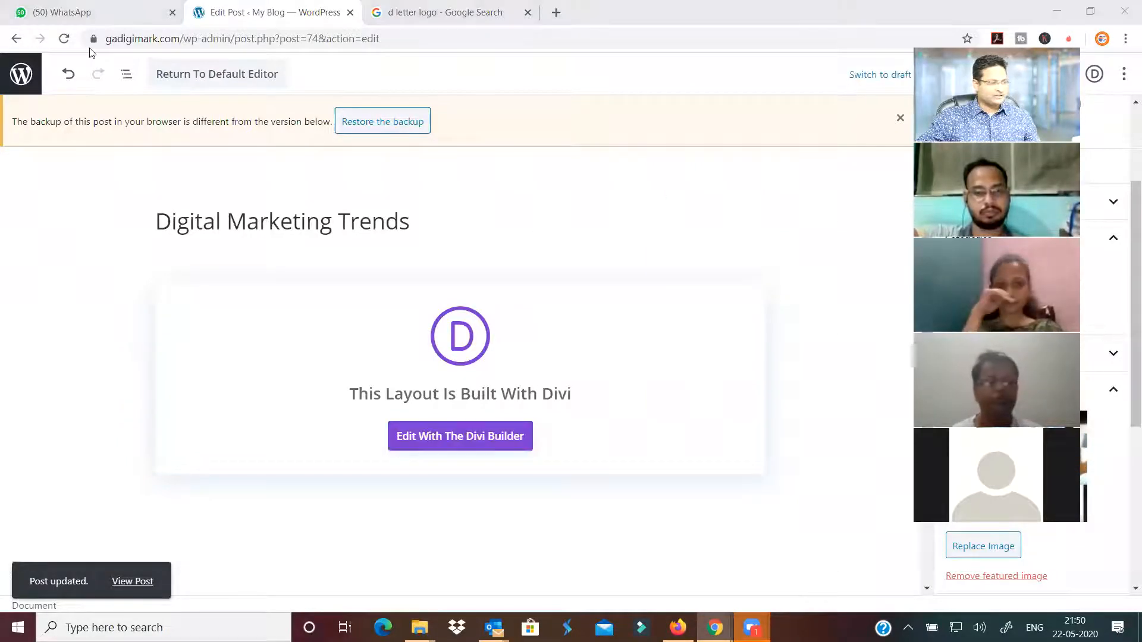
click(64, 39)
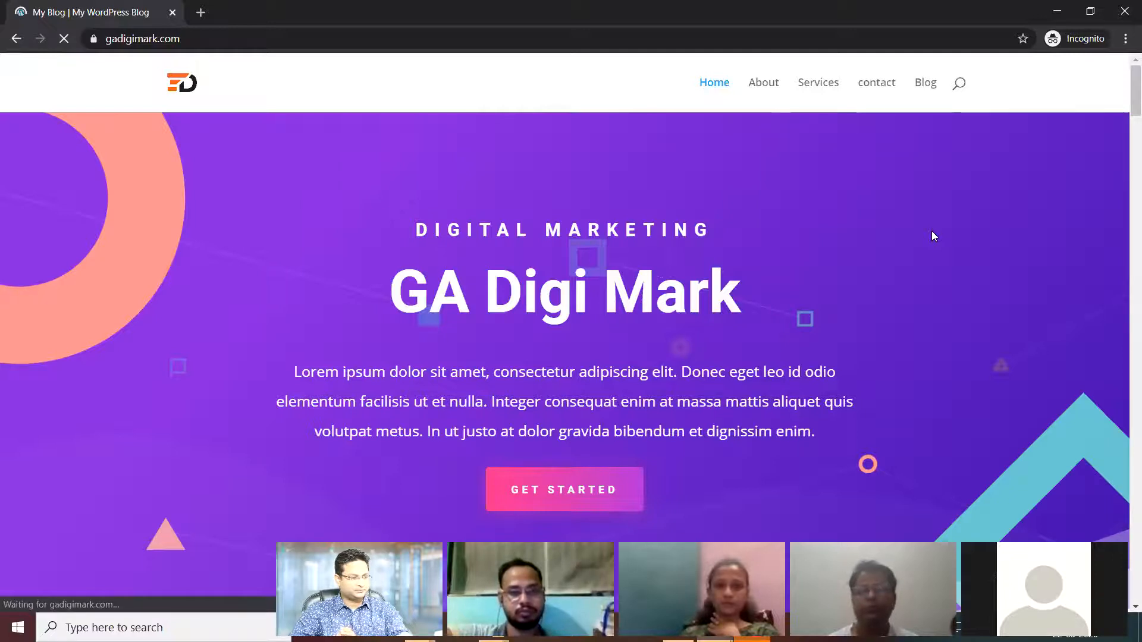
Open the live Digital Marketing Trends post from the Blog page and scroll through it
click(917, 85)
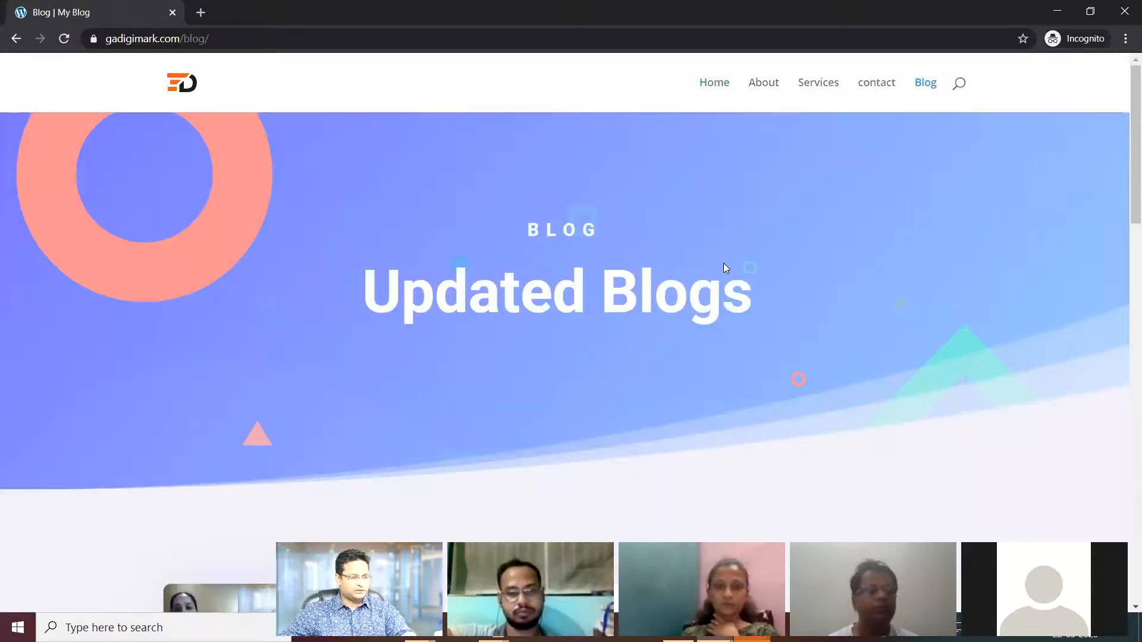
scroll(724, 263, down, 7)
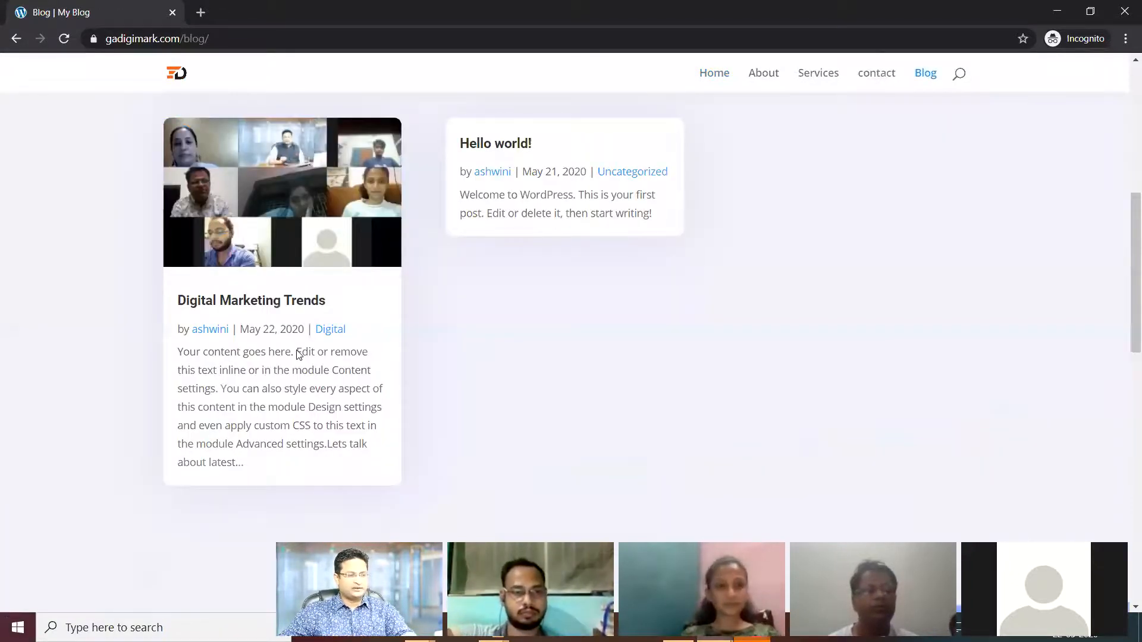
scroll(312, 288, up, 1)
click(310, 288)
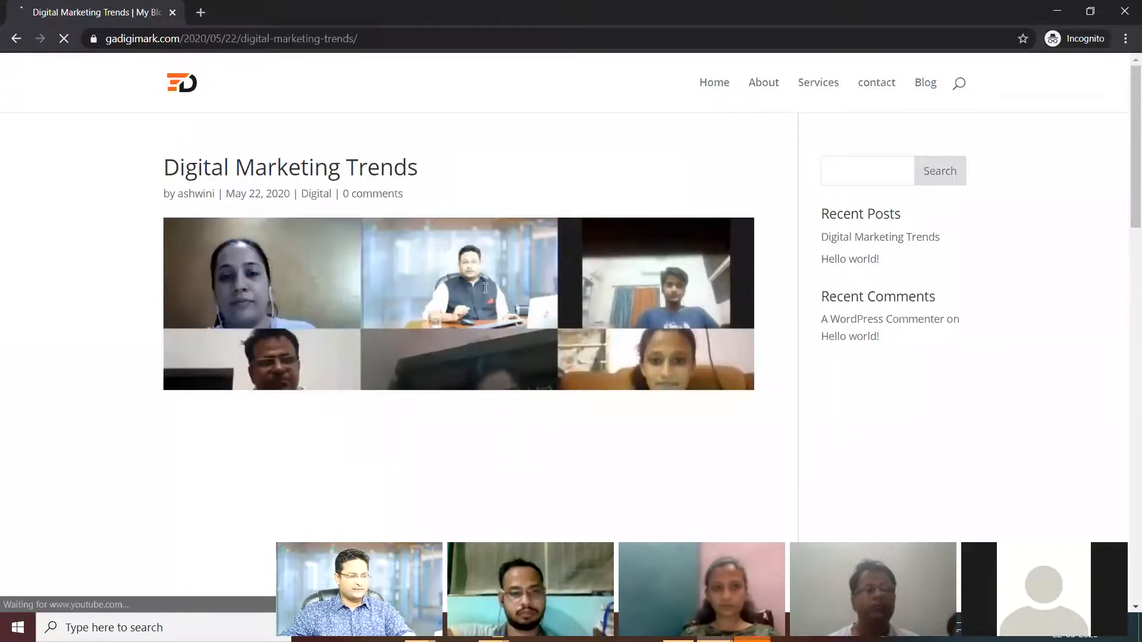
scroll(515, 305, down, 4)
scroll(515, 304, down, 2)
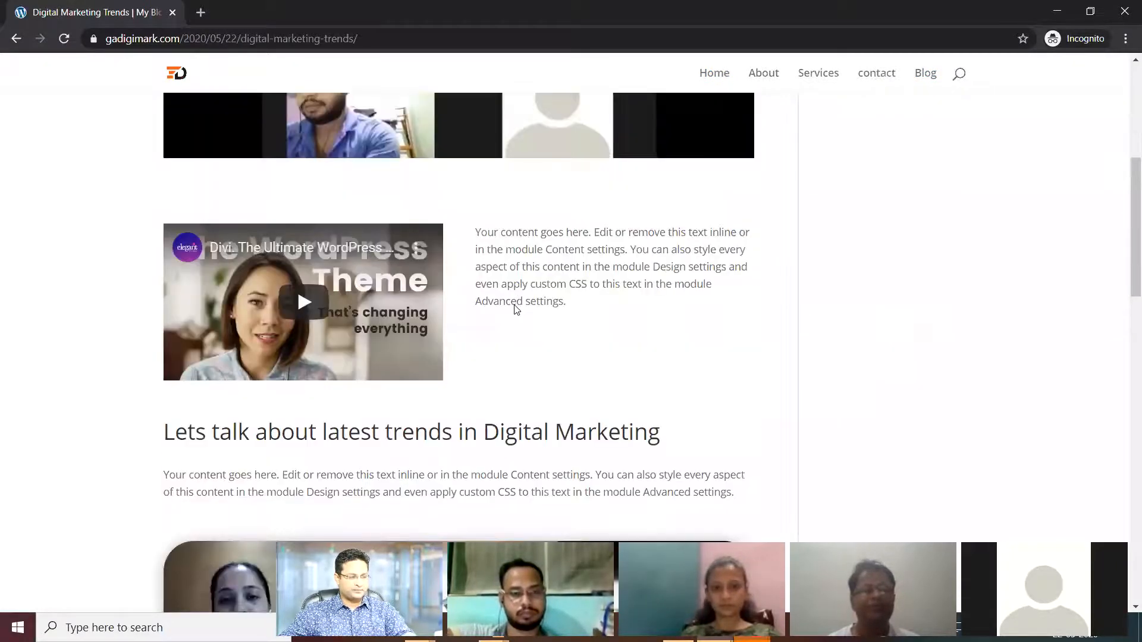
scroll(515, 308, down, 5)
scroll(515, 308, down, 6)
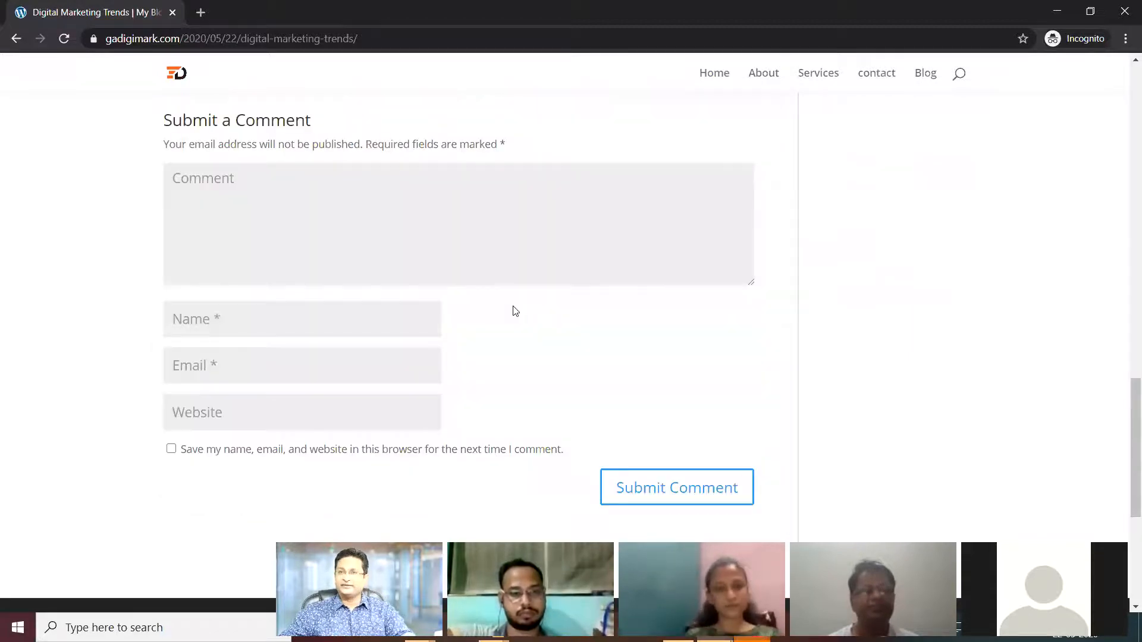
scroll(515, 310, up, 6)
scroll(515, 309, up, 10)
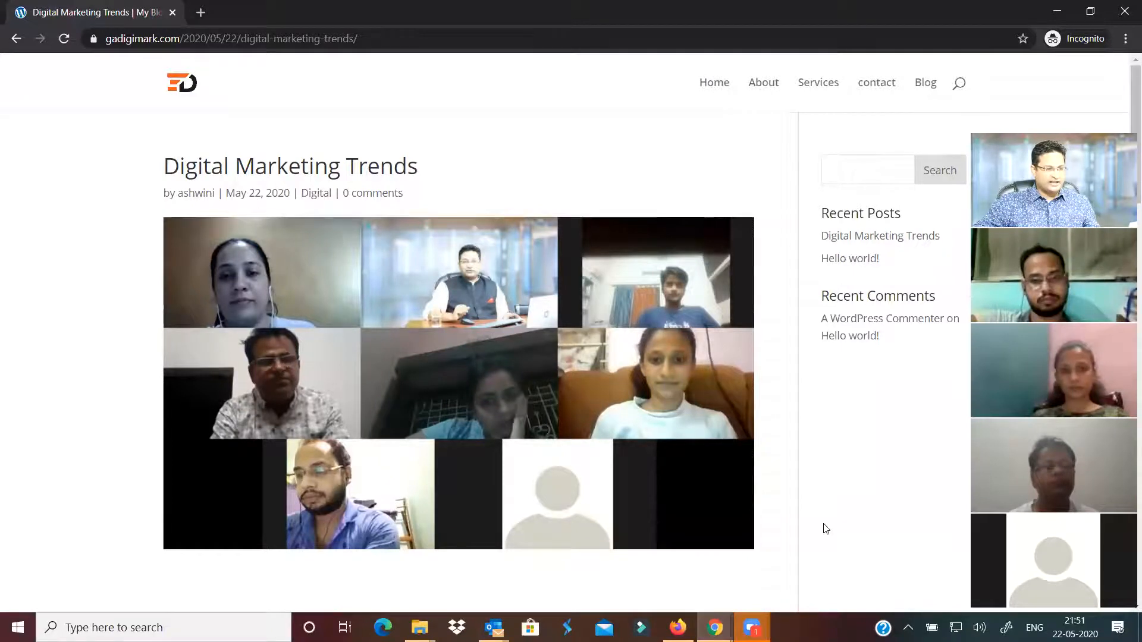
Set the post's Divi Page Layout to Fullwidth, update it, and reload the live post
key(alt+Tab)
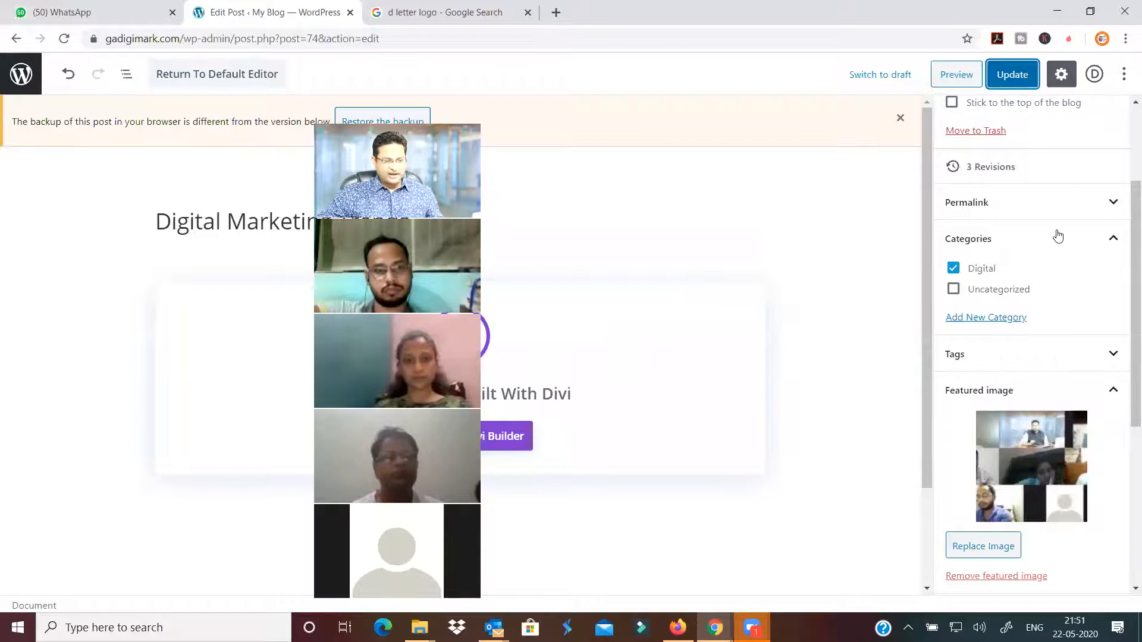
scroll(1022, 452, down, 2)
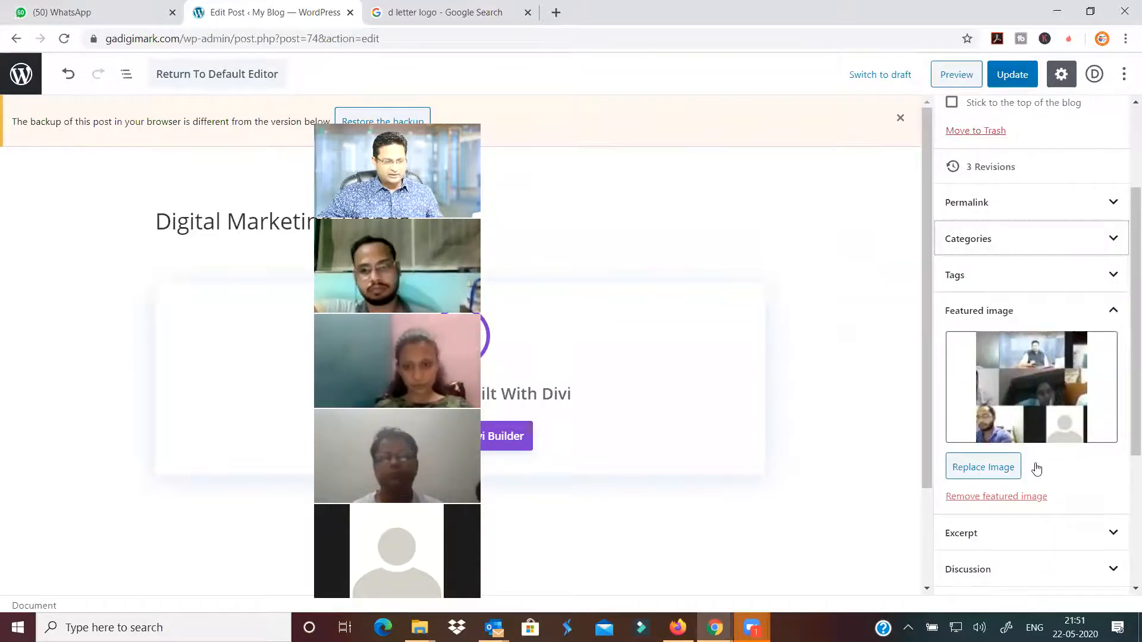
scroll(1032, 428, down, 4)
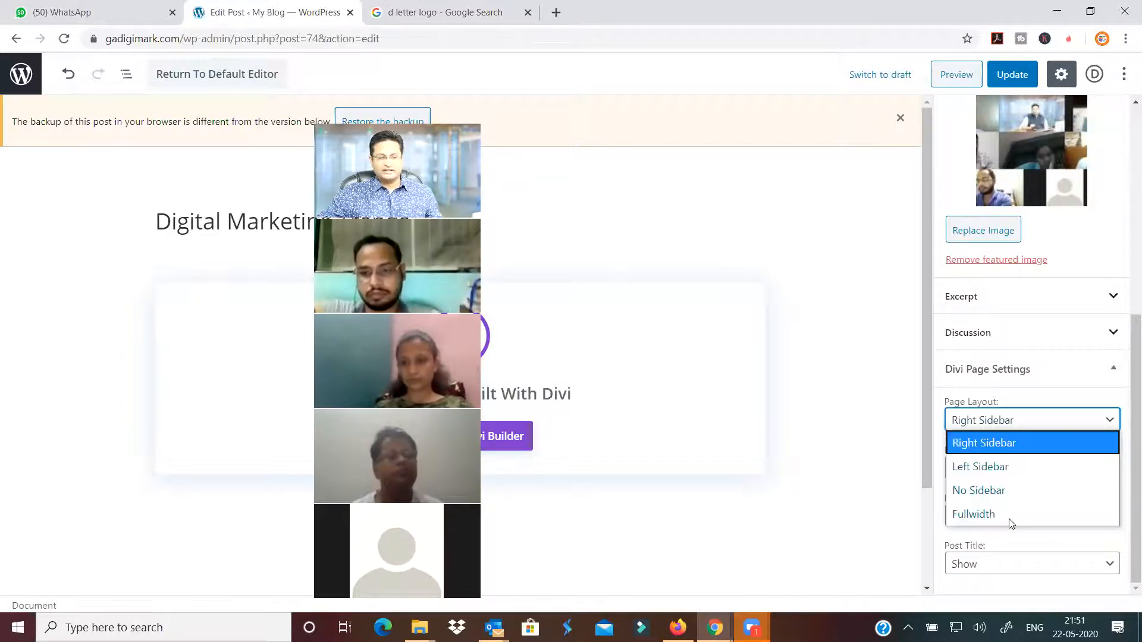
click(1010, 521)
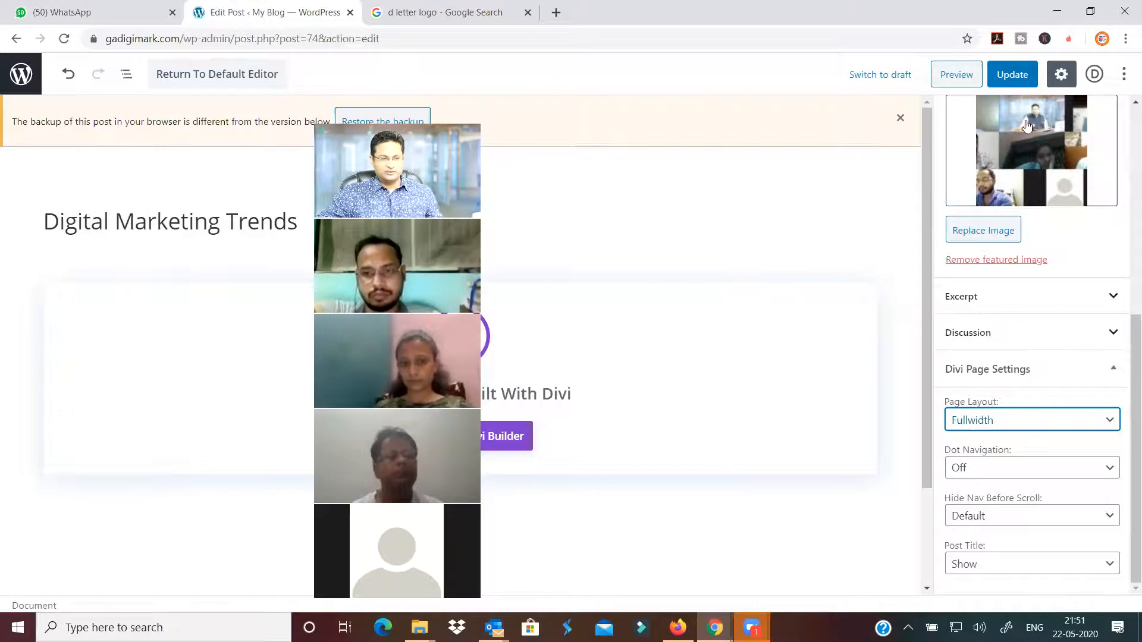
click(1012, 74)
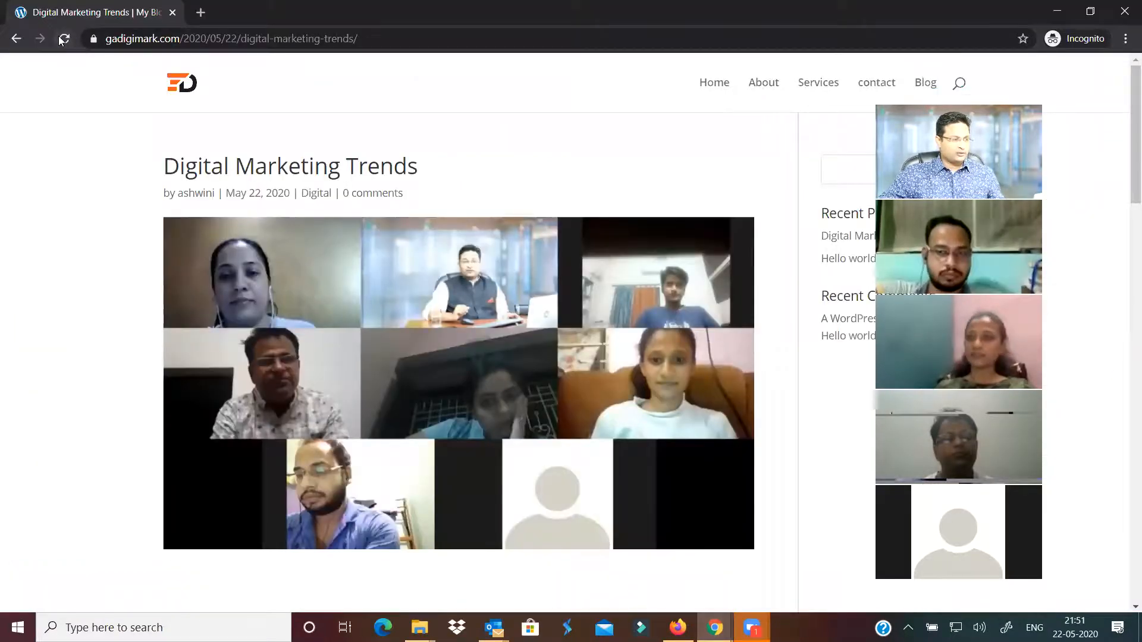
click(64, 40)
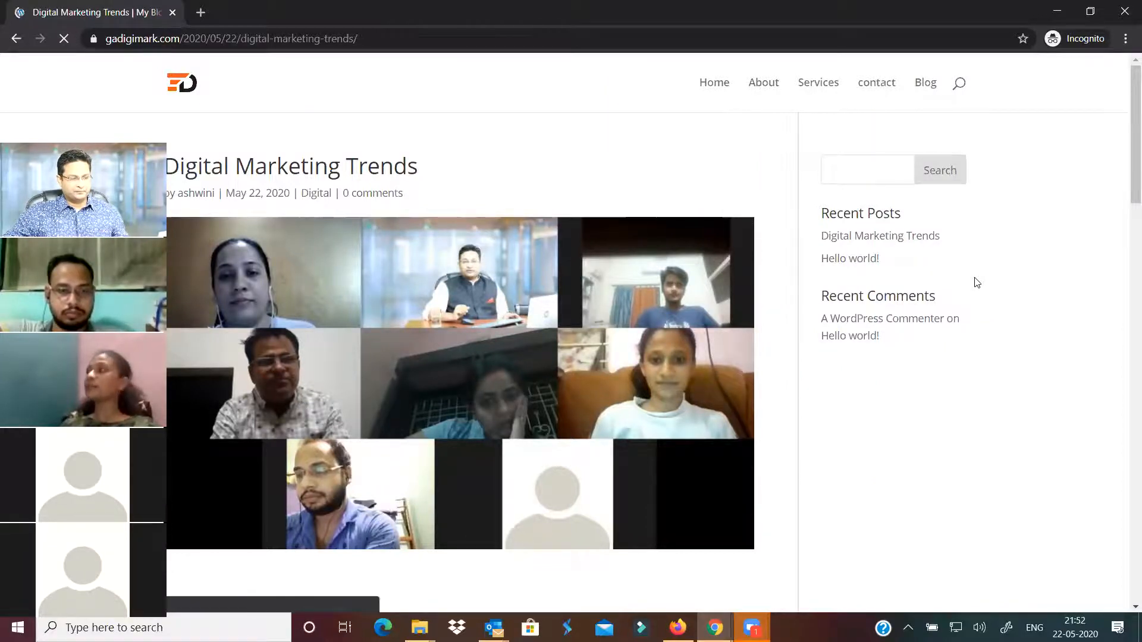
scroll(1017, 301, down, 5)
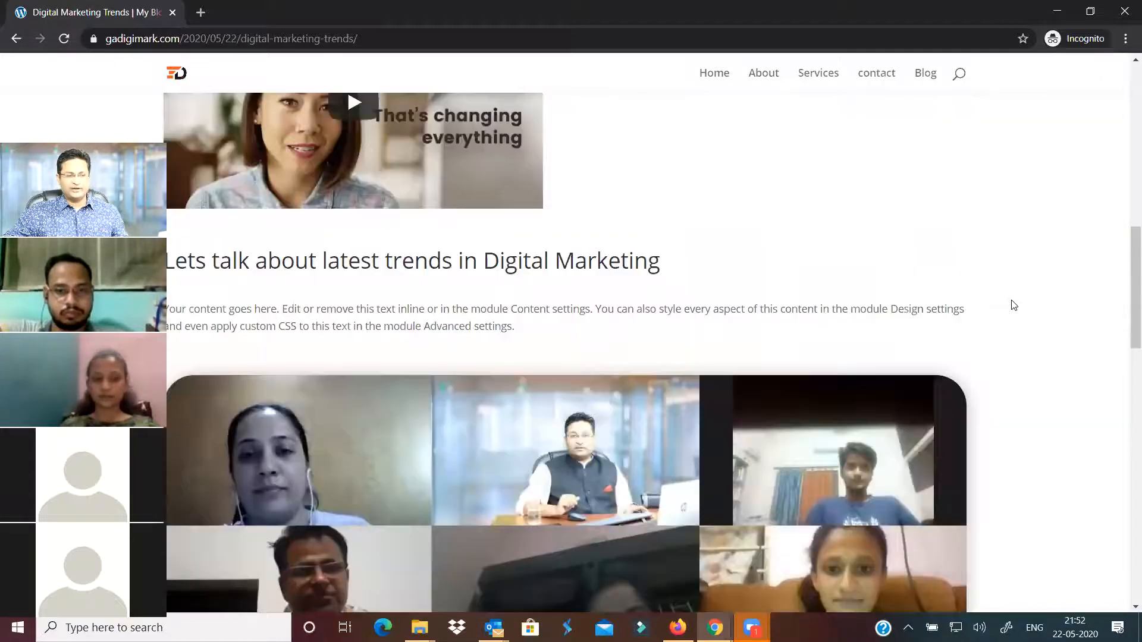
scroll(1014, 305, down, 5)
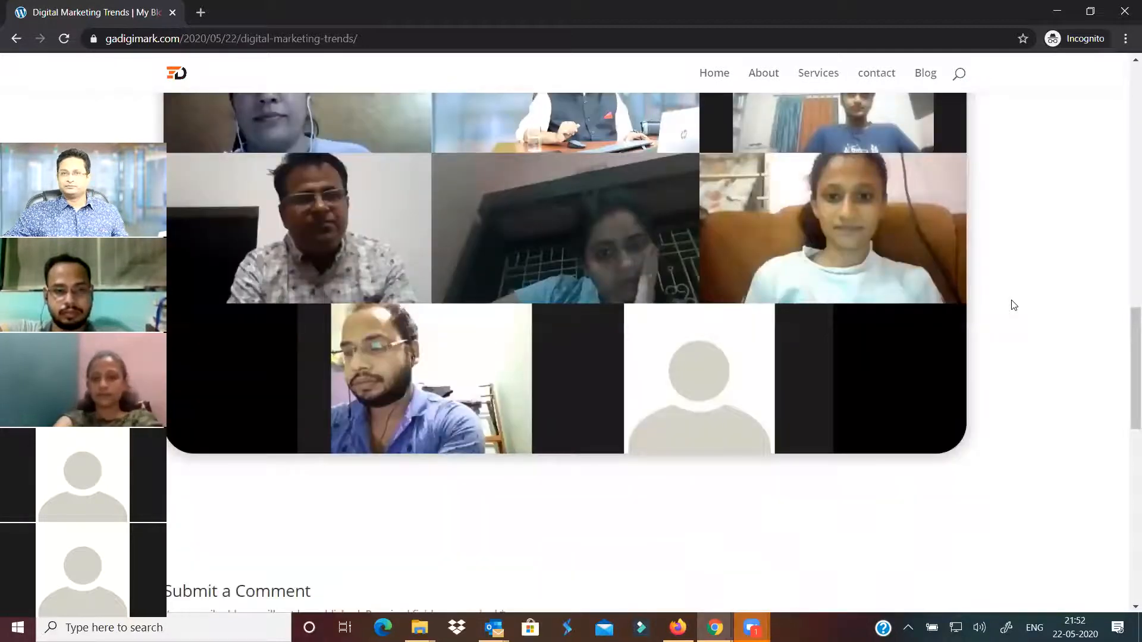
scroll(1014, 305, down, 5)
scroll(1015, 305, up, 3)
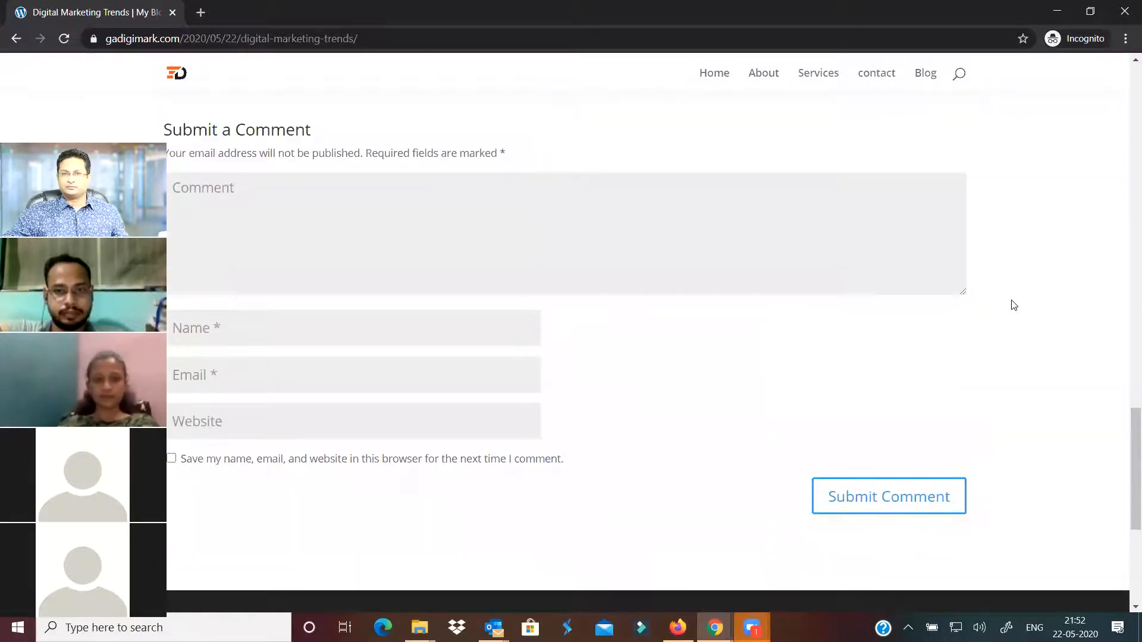
scroll(1015, 304, up, 5)
scroll(1014, 305, up, 10)
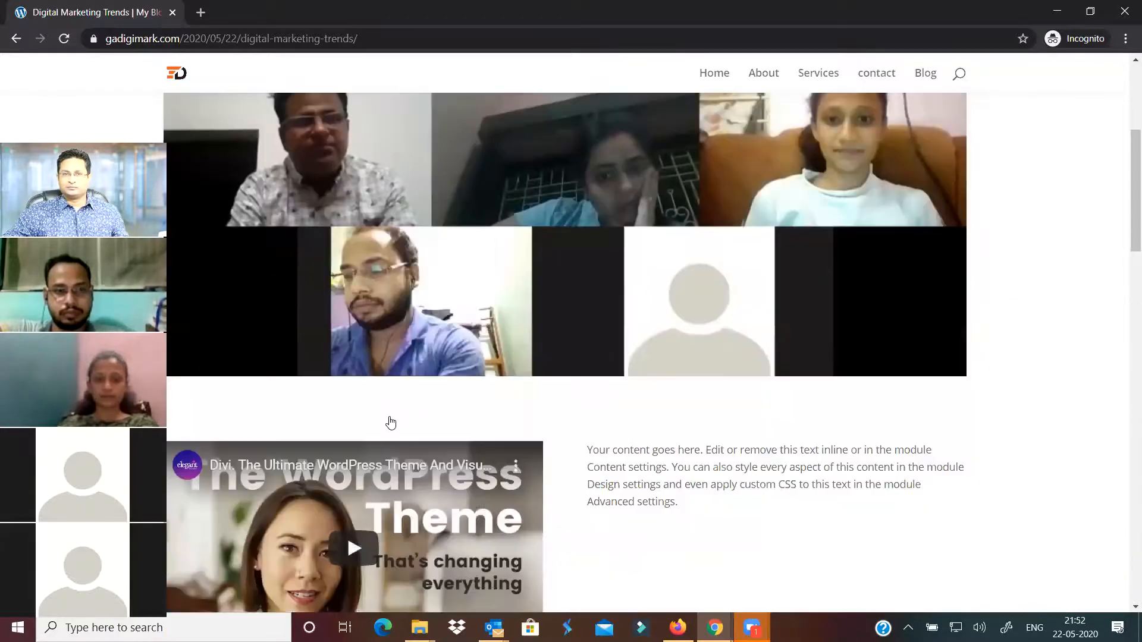
scroll(357, 474, down, 1)
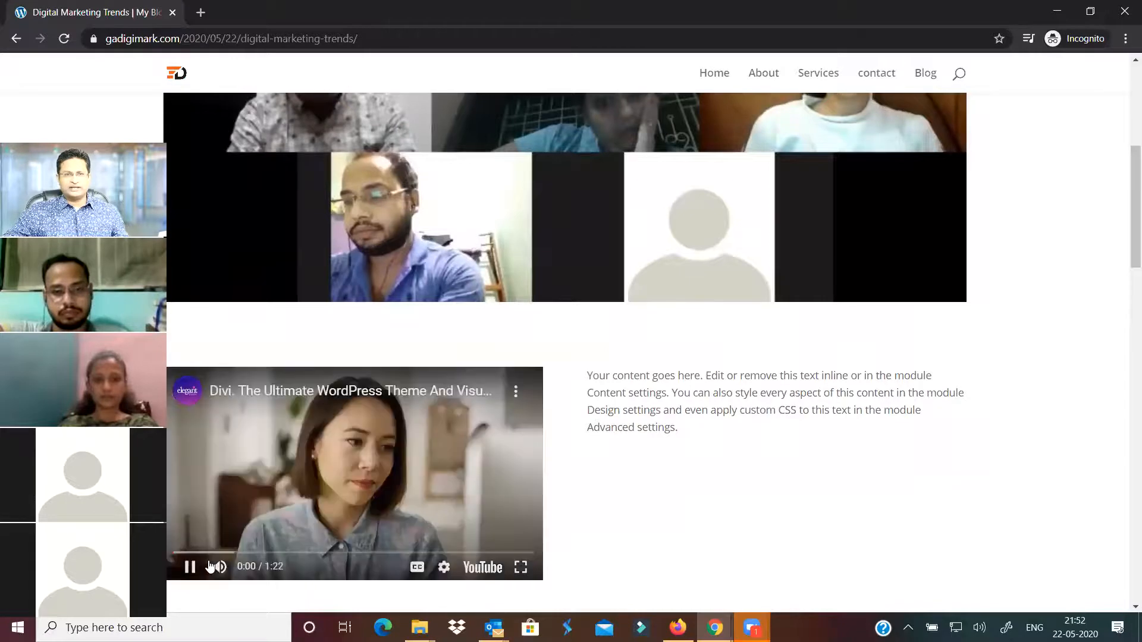
key(space)
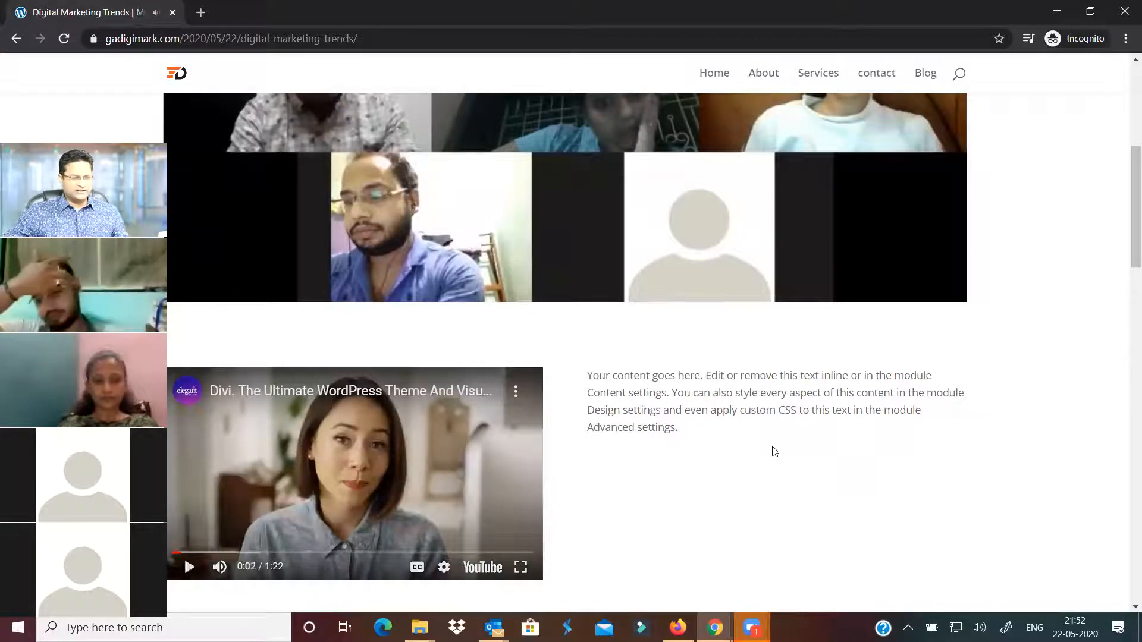
scroll(775, 440, down, 15)
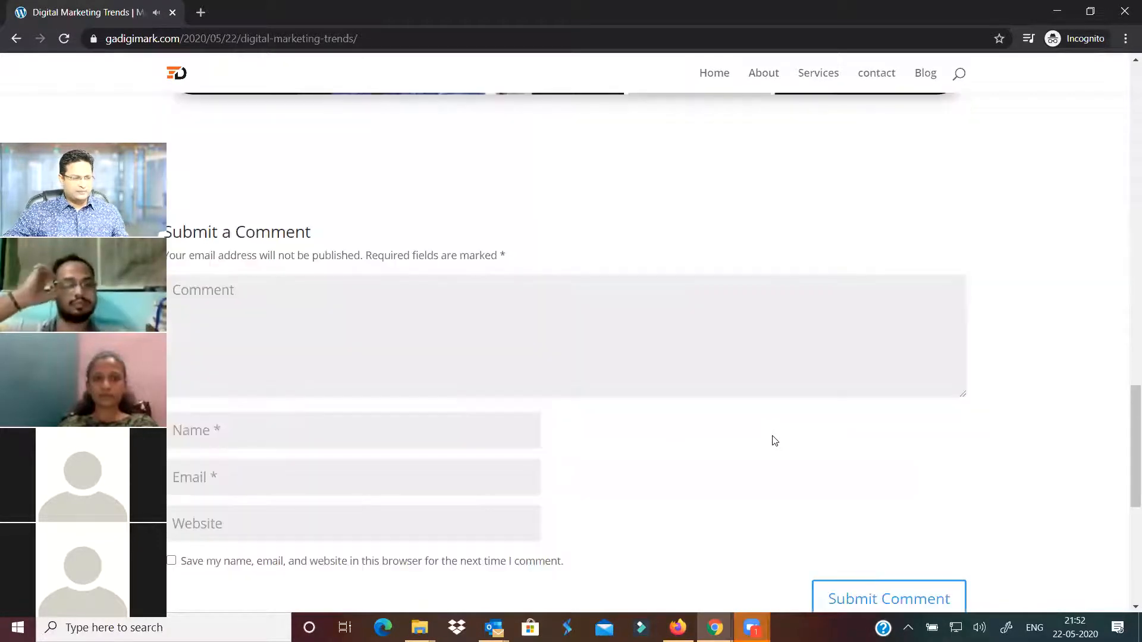
scroll(773, 437, up, 9)
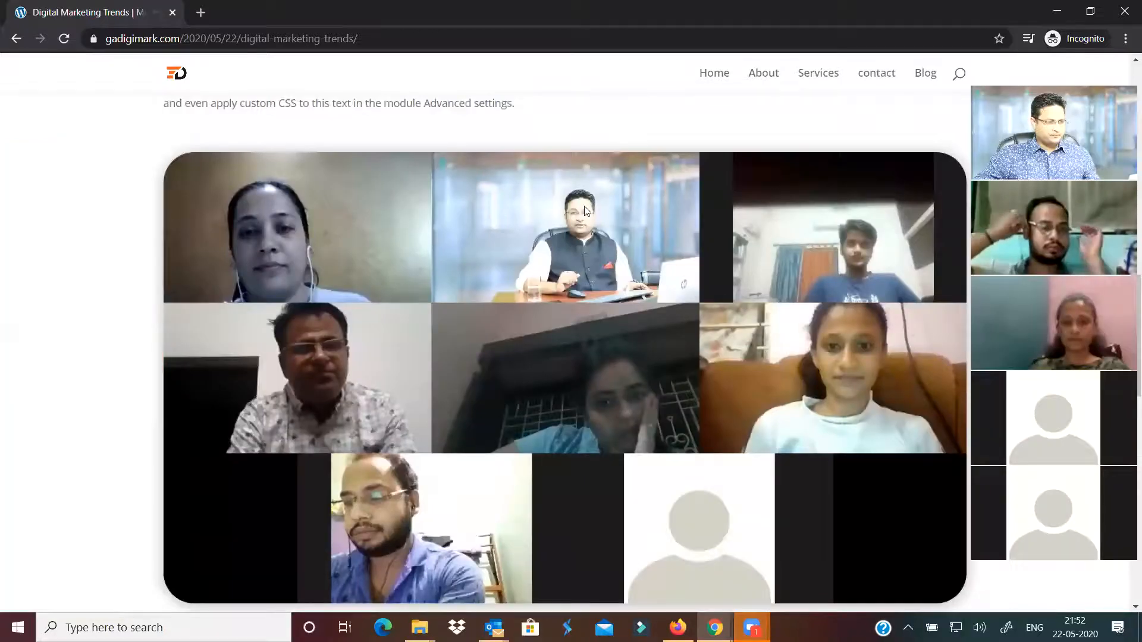
scroll(181, 93, up, 2)
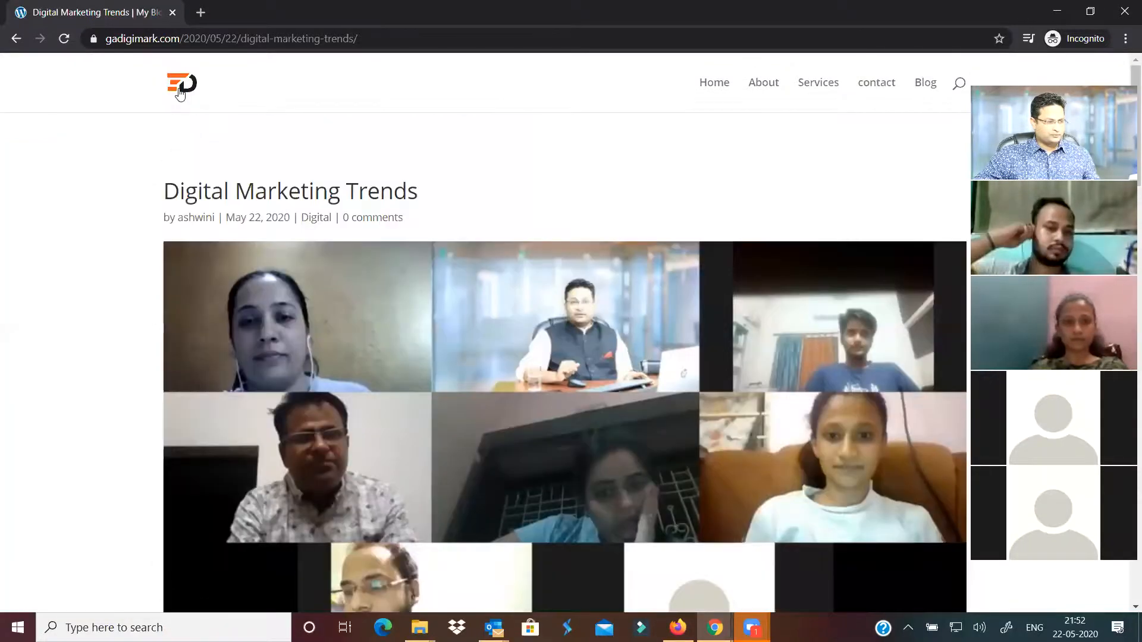
click(180, 93)
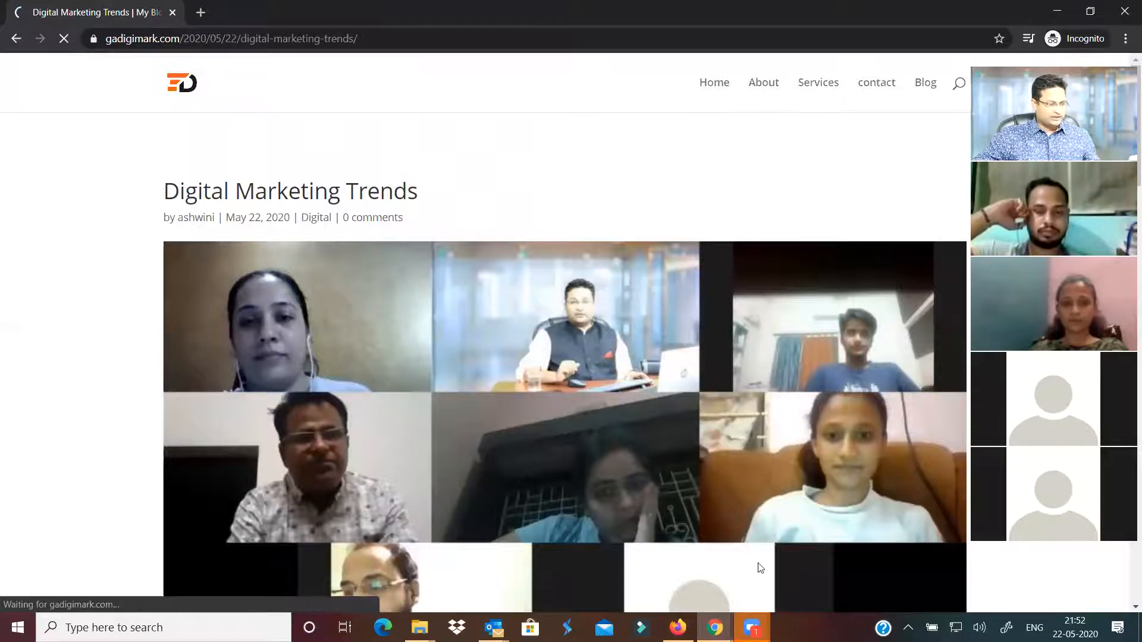
Reopen Digital Marketing Trends with Edit With Divi and expand the builder's page settings bar
mouse_move(715, 627)
click(642, 568)
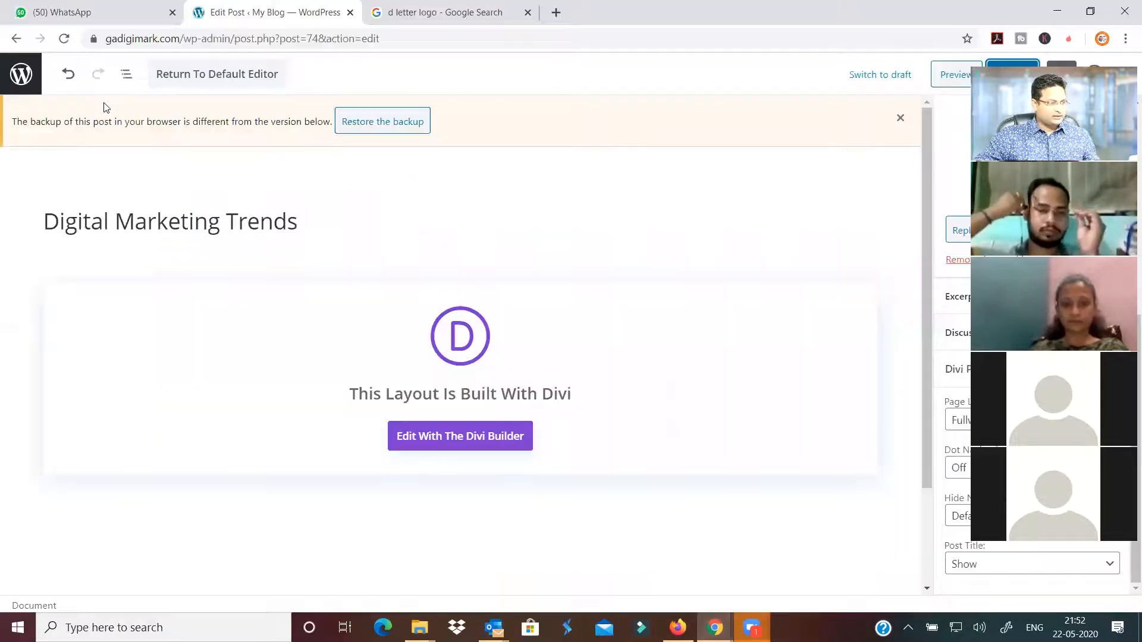
click(68, 79)
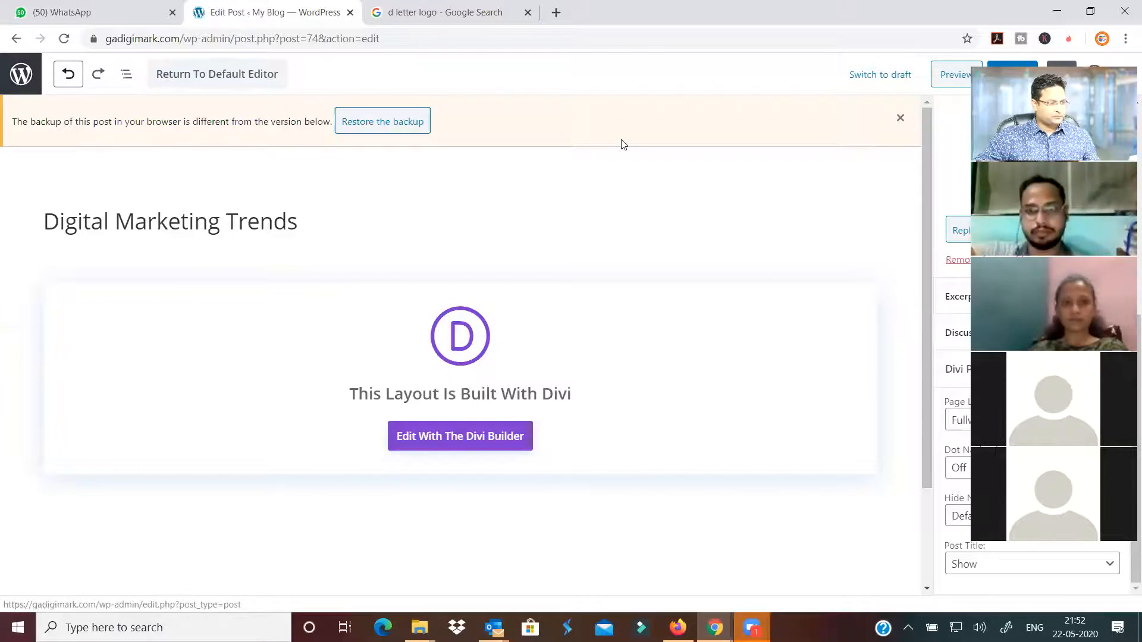
key(Return)
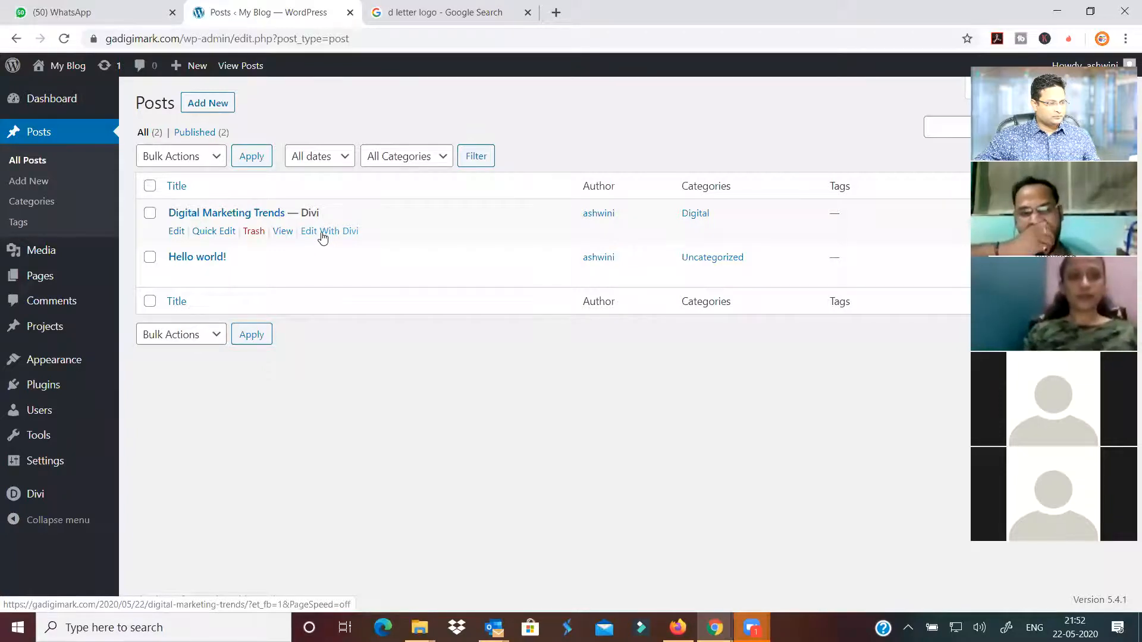
click(323, 237)
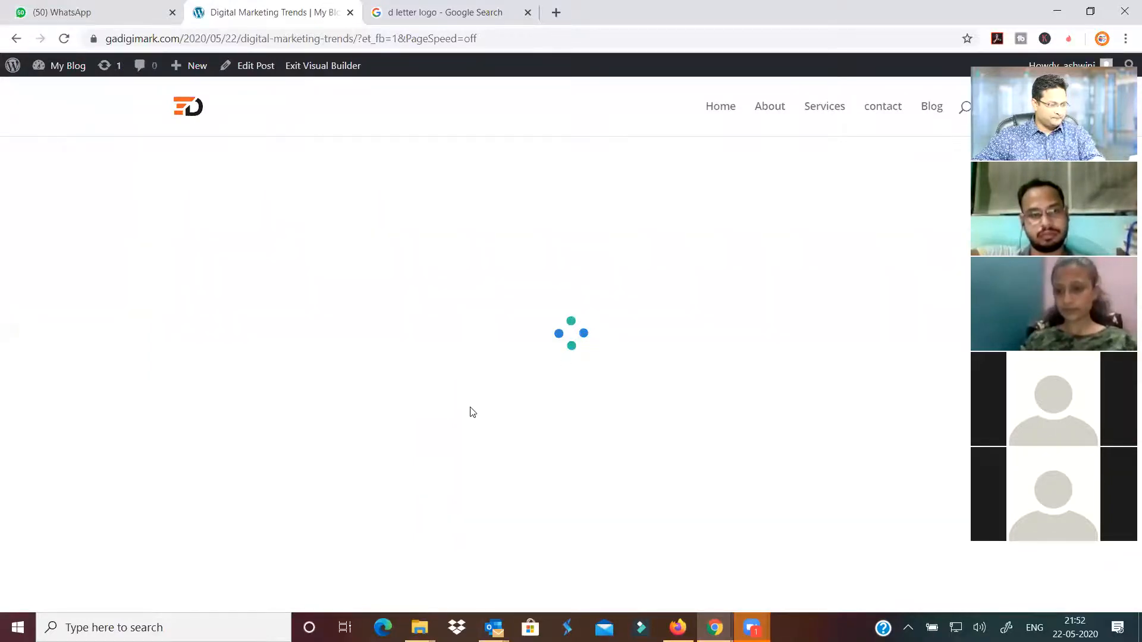
scroll(568, 586, down, 4)
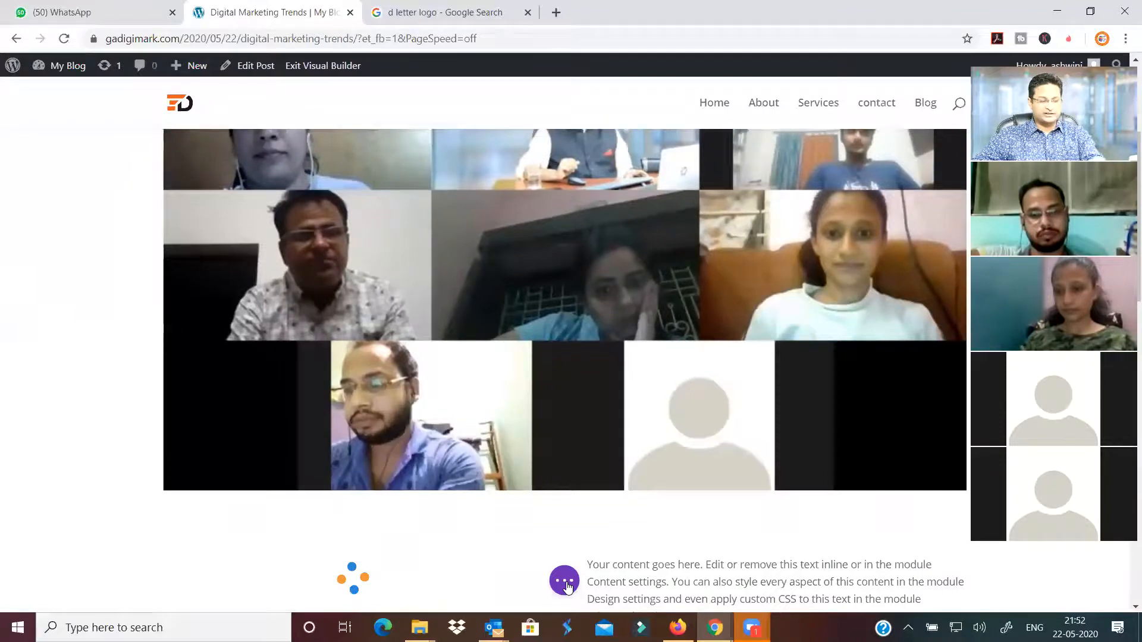
click(565, 583)
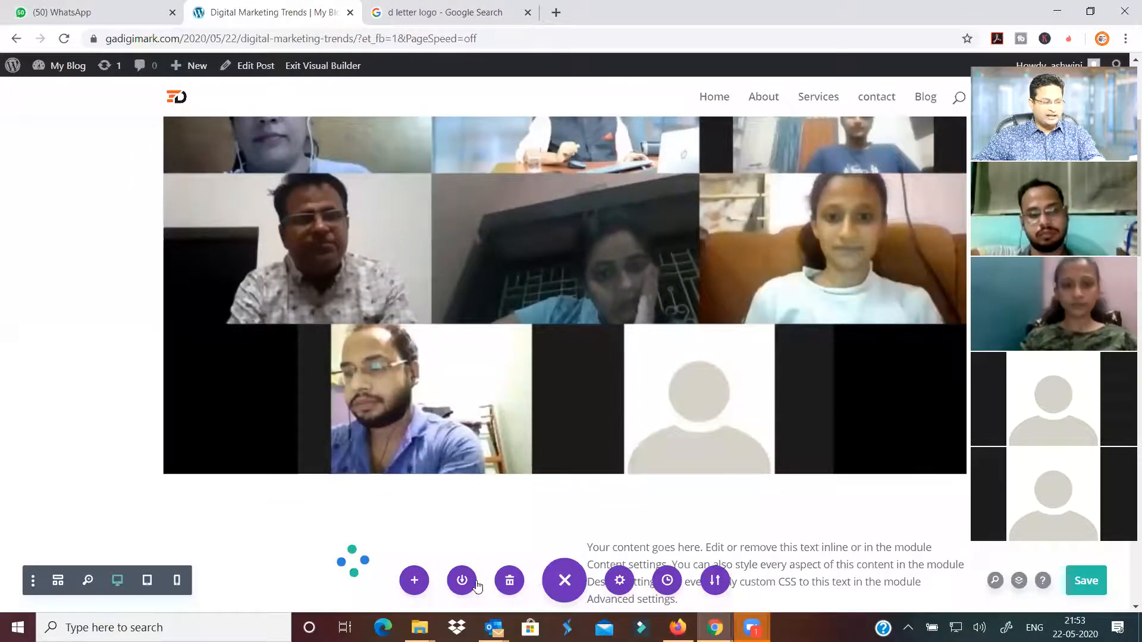
scroll(664, 558, down, 2)
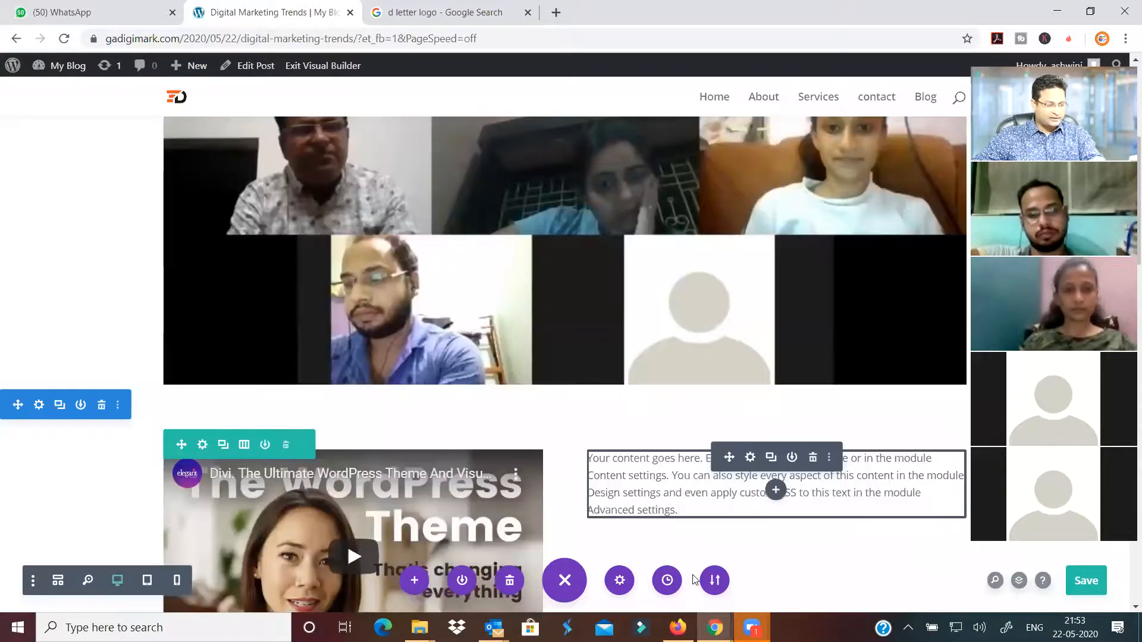
scroll(622, 582, down, 1)
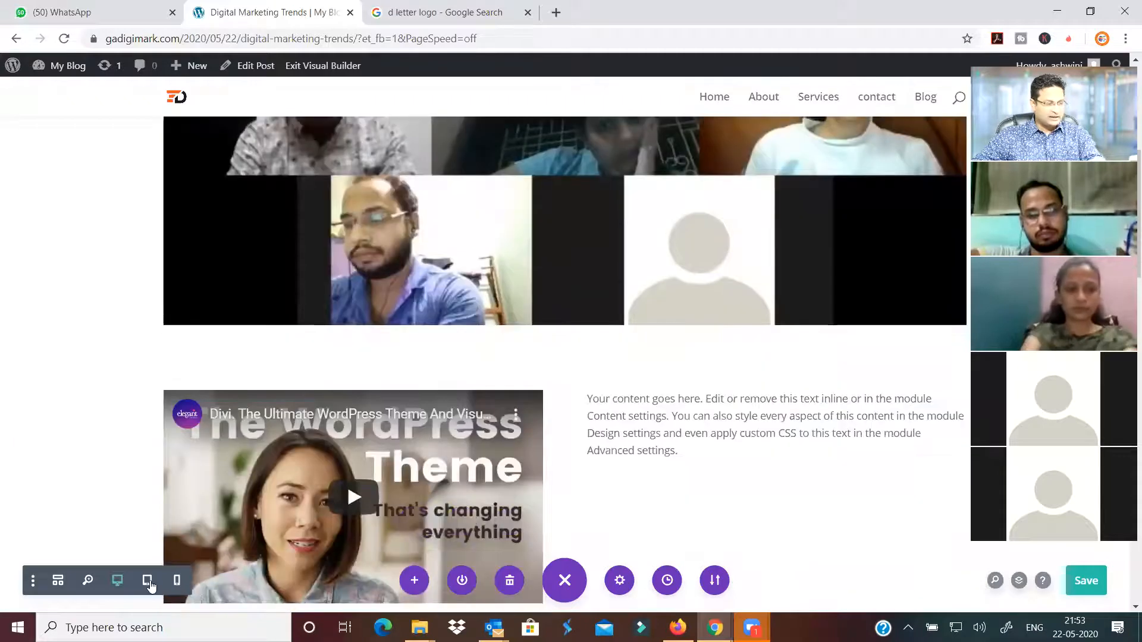
click(148, 581)
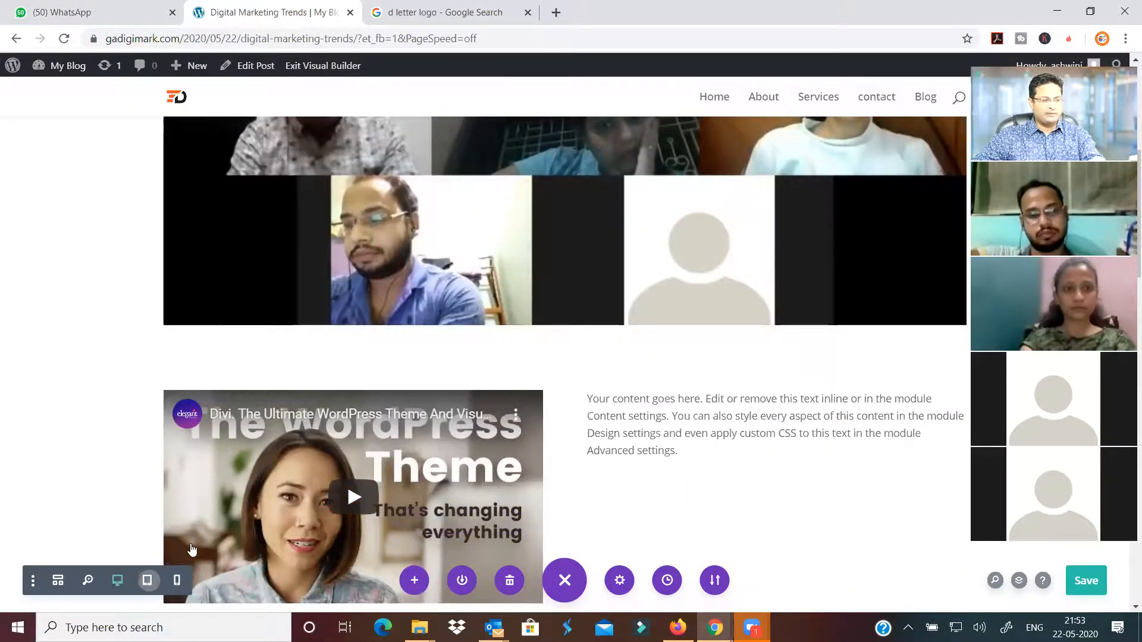
scroll(723, 425, up, 5)
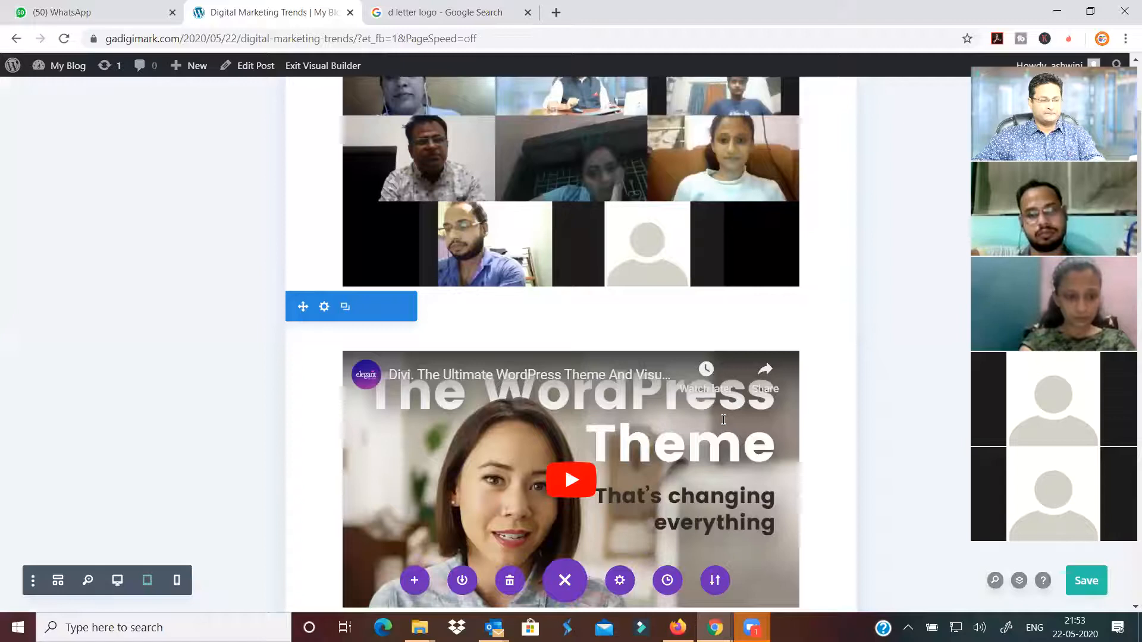
scroll(723, 420, up, 3)
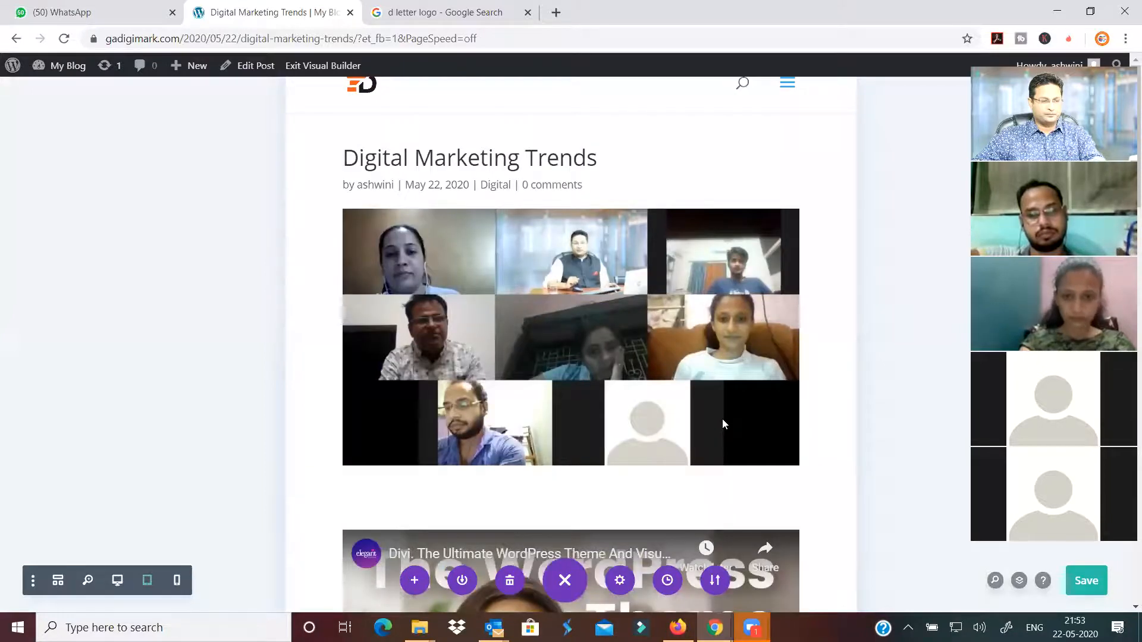
click(177, 583)
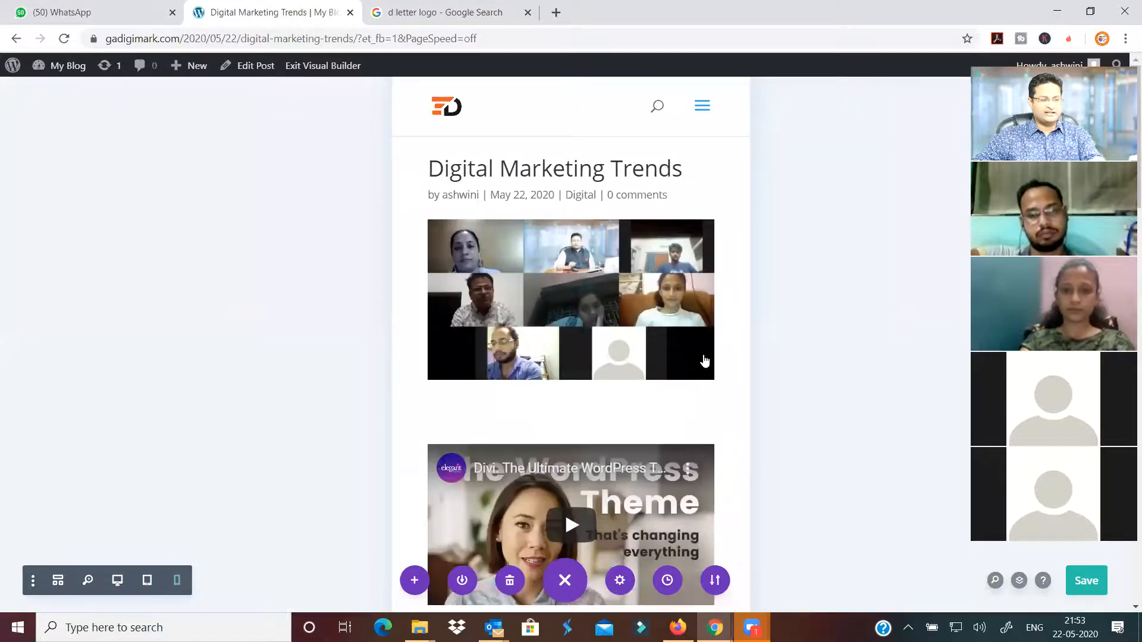
scroll(704, 360, down, 5)
scroll(692, 355, down, 10)
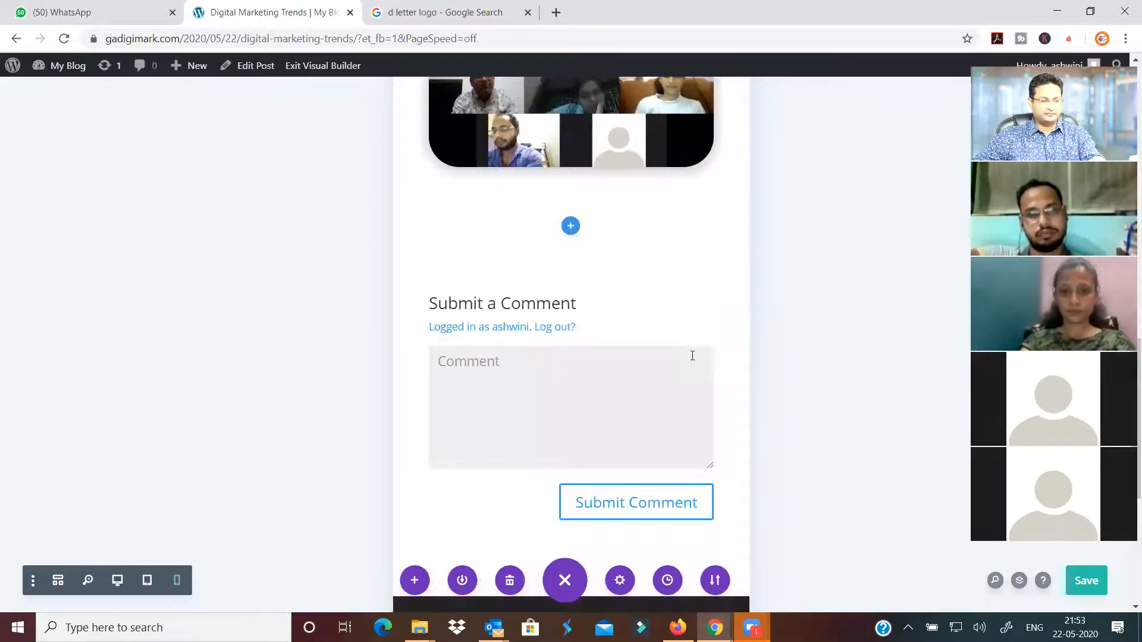
scroll(692, 355, down, 5)
scroll(692, 356, up, 15)
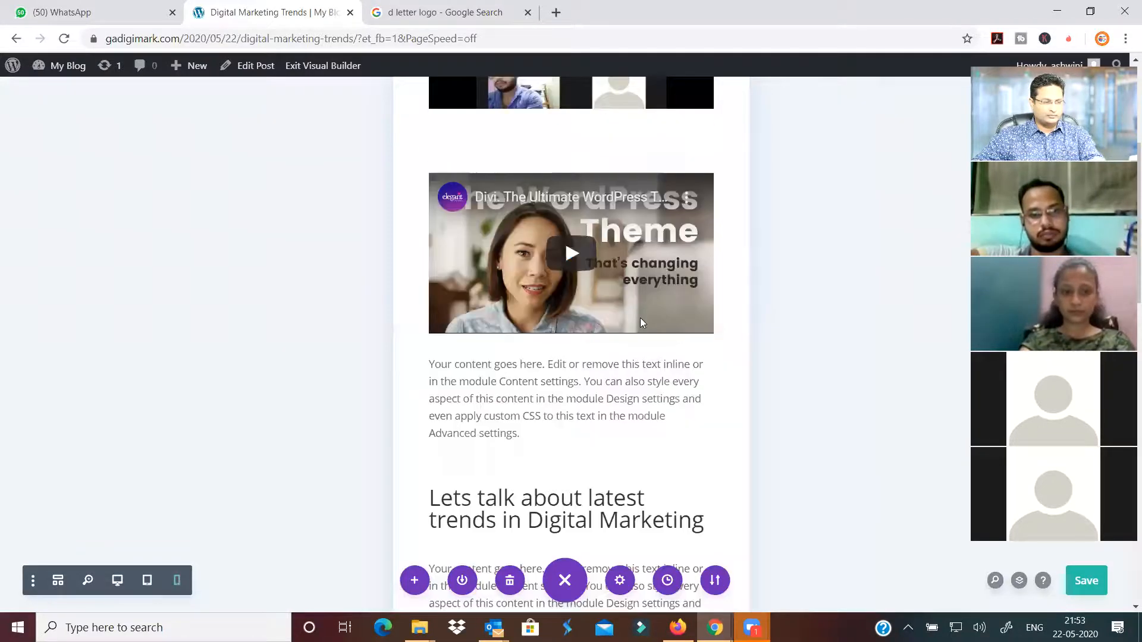
scroll(636, 289, up, 5)
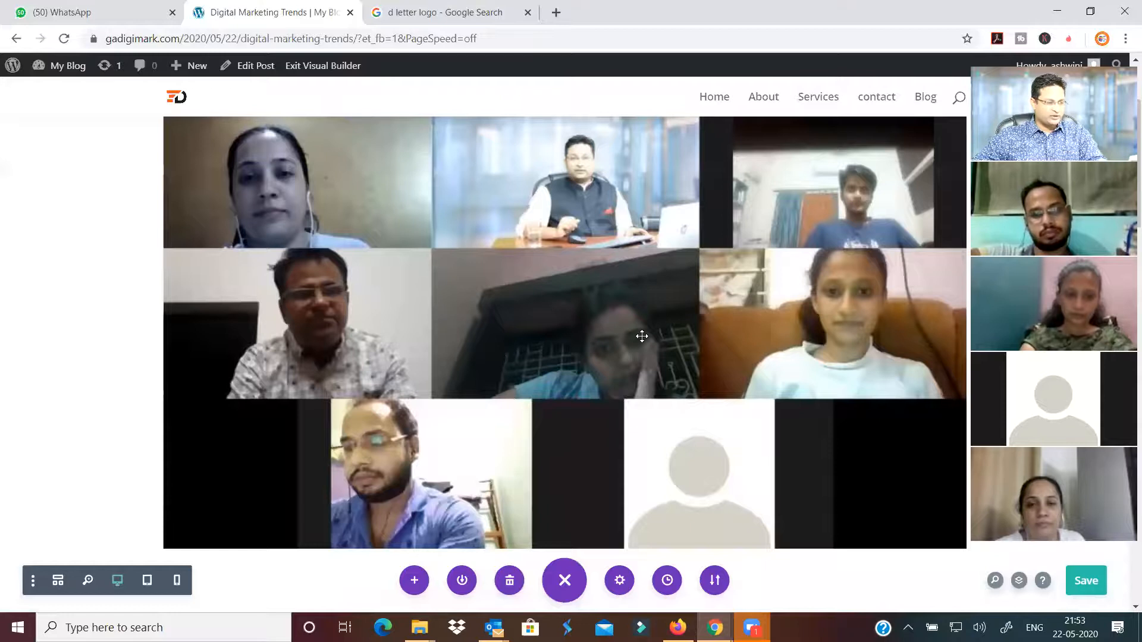
Disable the group-photo image on phone and tablet under Advanced > Visibility, then save
scroll(642, 336, down, 5)
scroll(524, 373, down, 4)
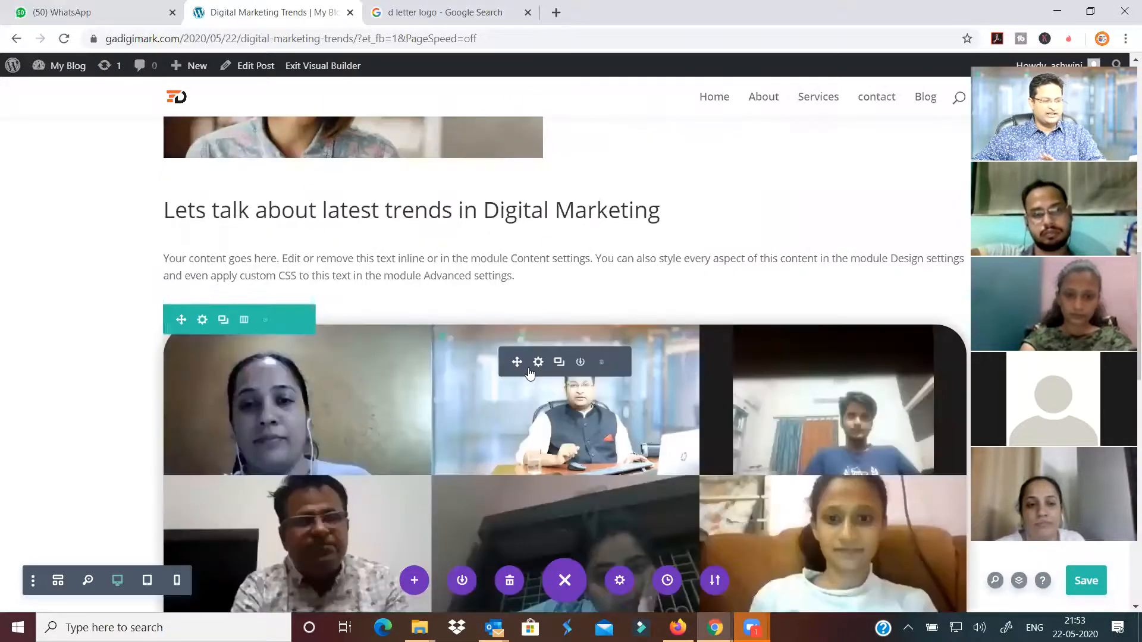
click(538, 364)
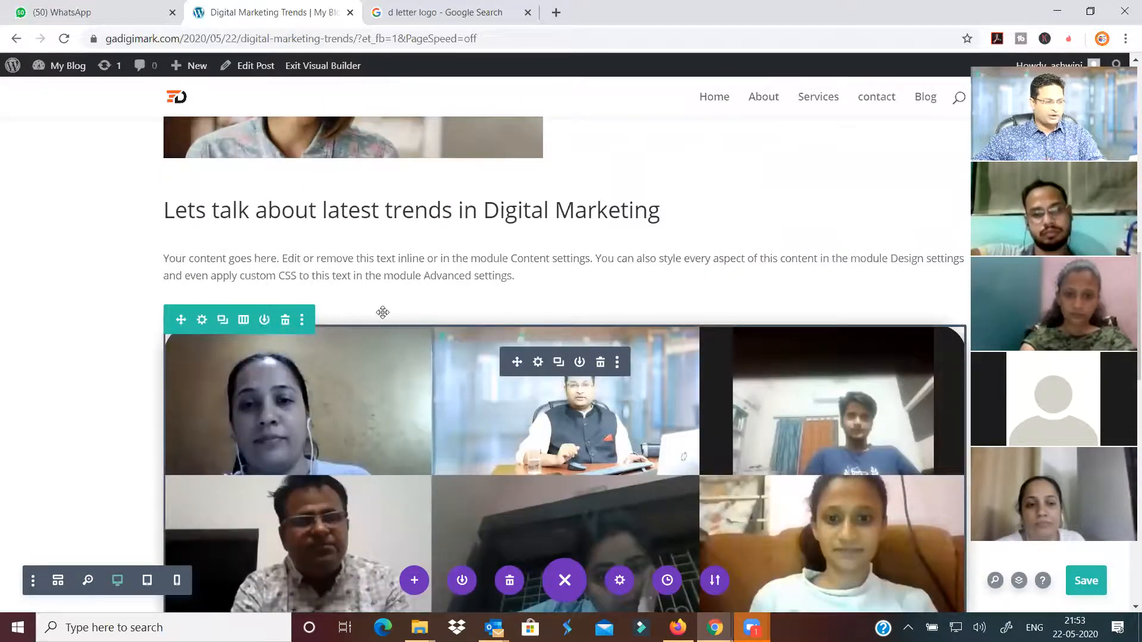
click(227, 160)
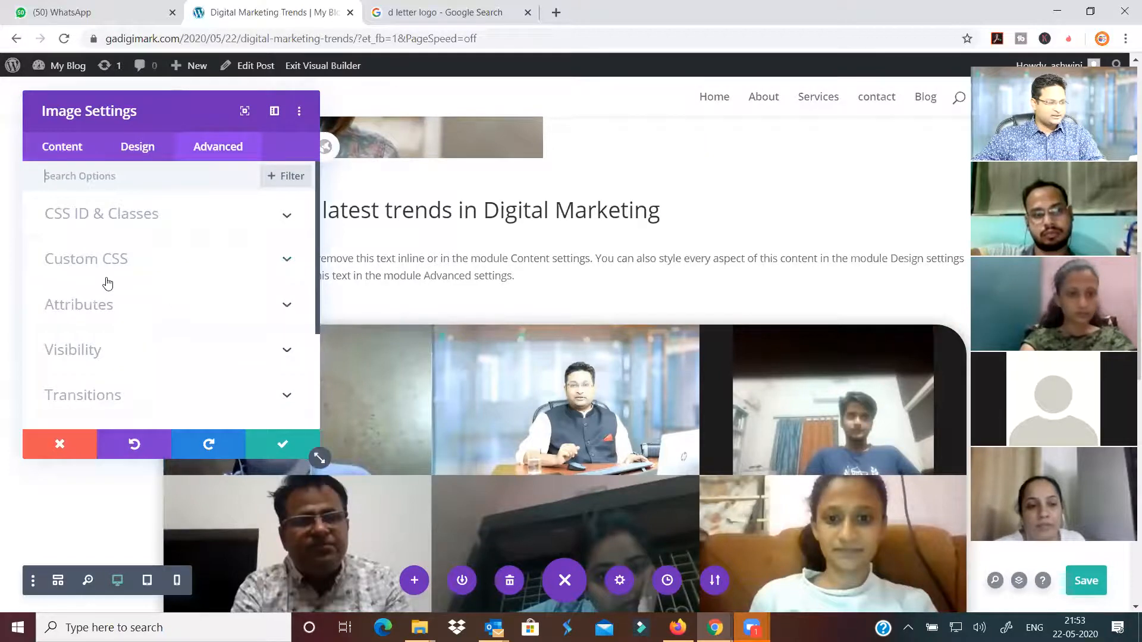
scroll(107, 283, down, 3)
click(106, 214)
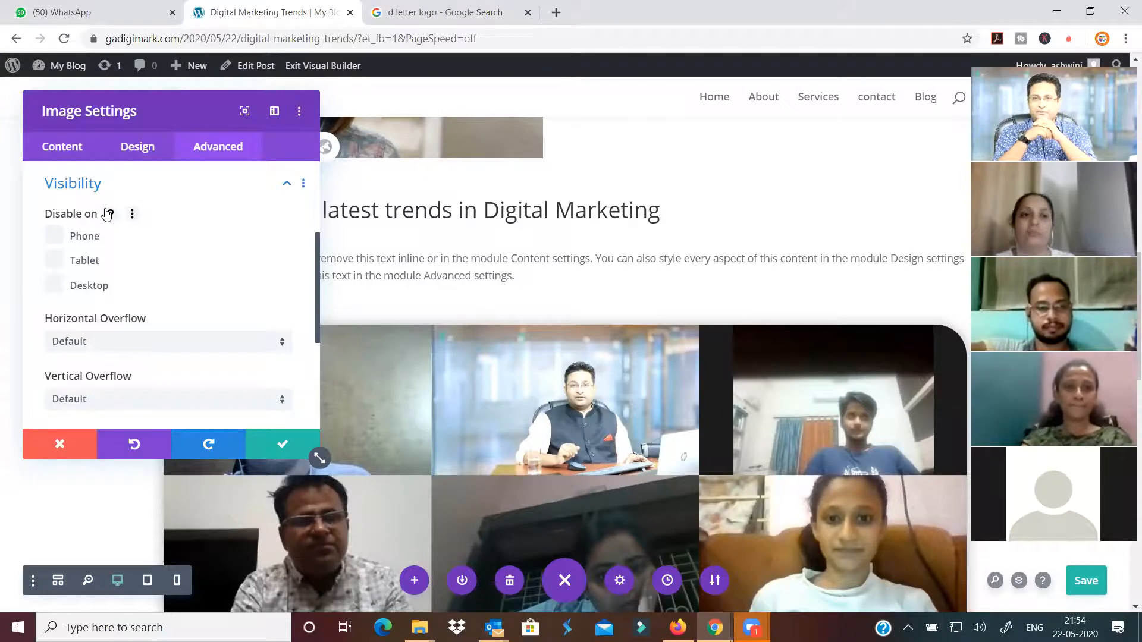
click(55, 236)
click(55, 261)
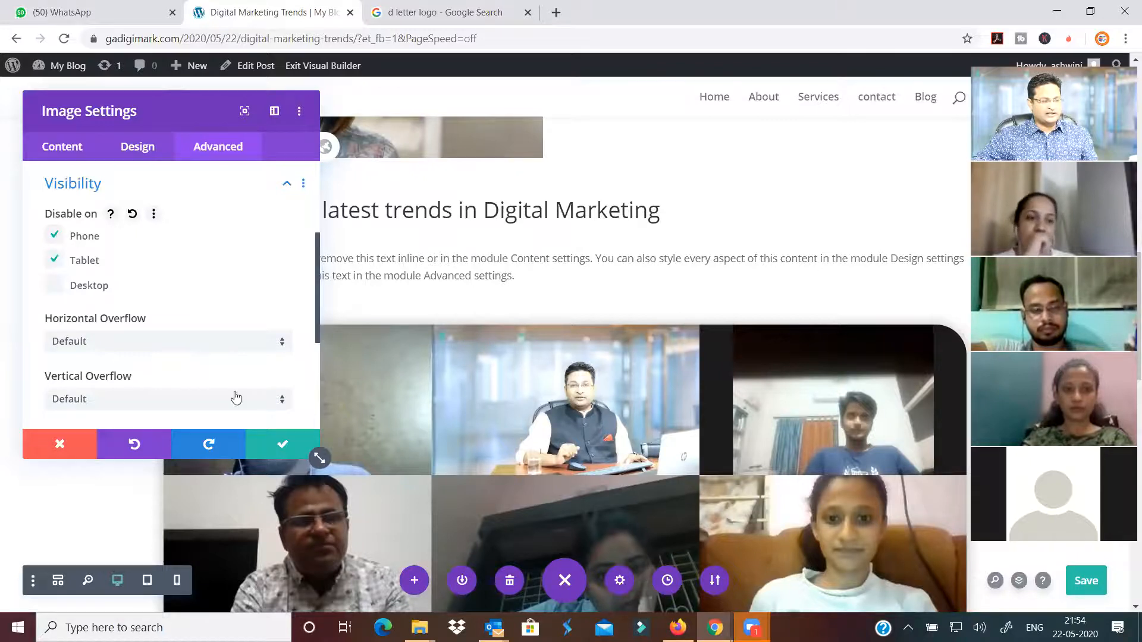
click(275, 447)
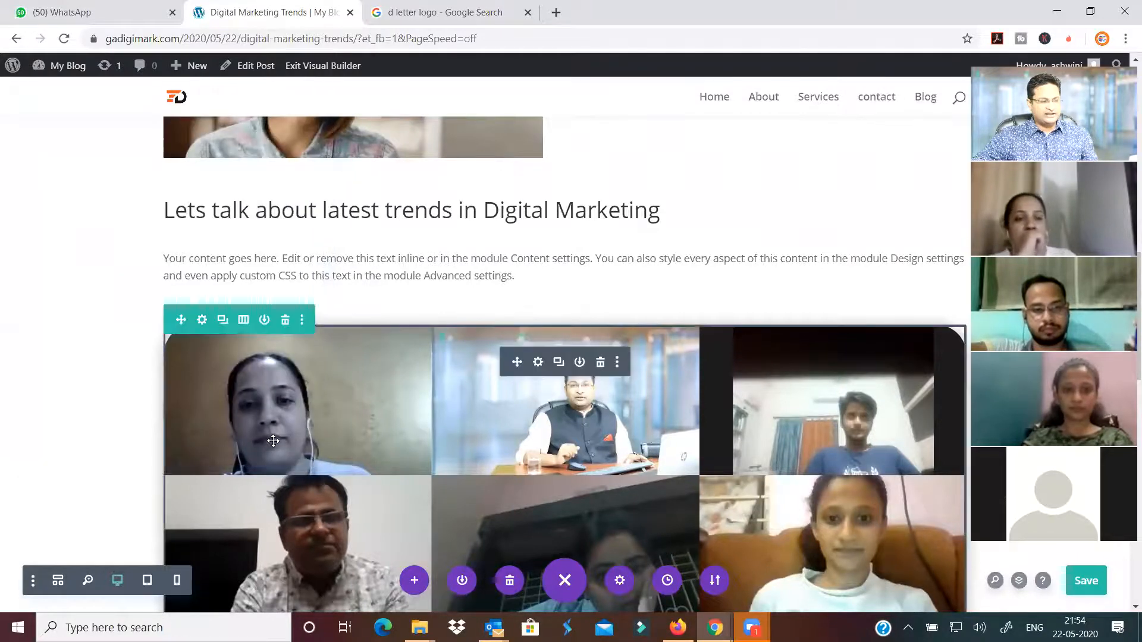
click(1085, 581)
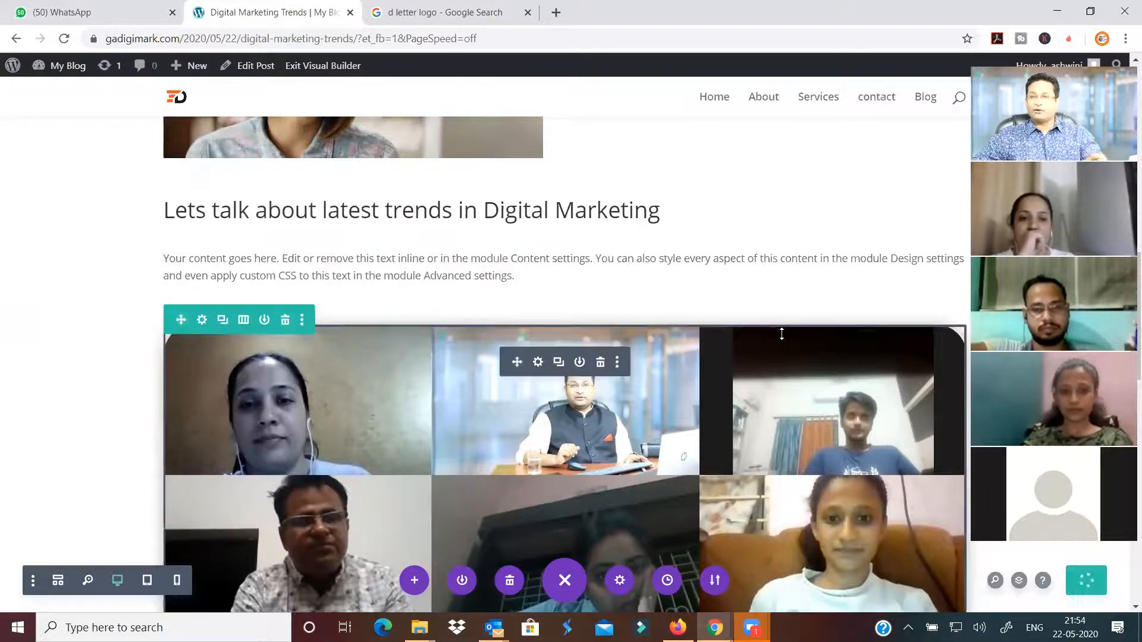
scroll(625, 279, down, 4)
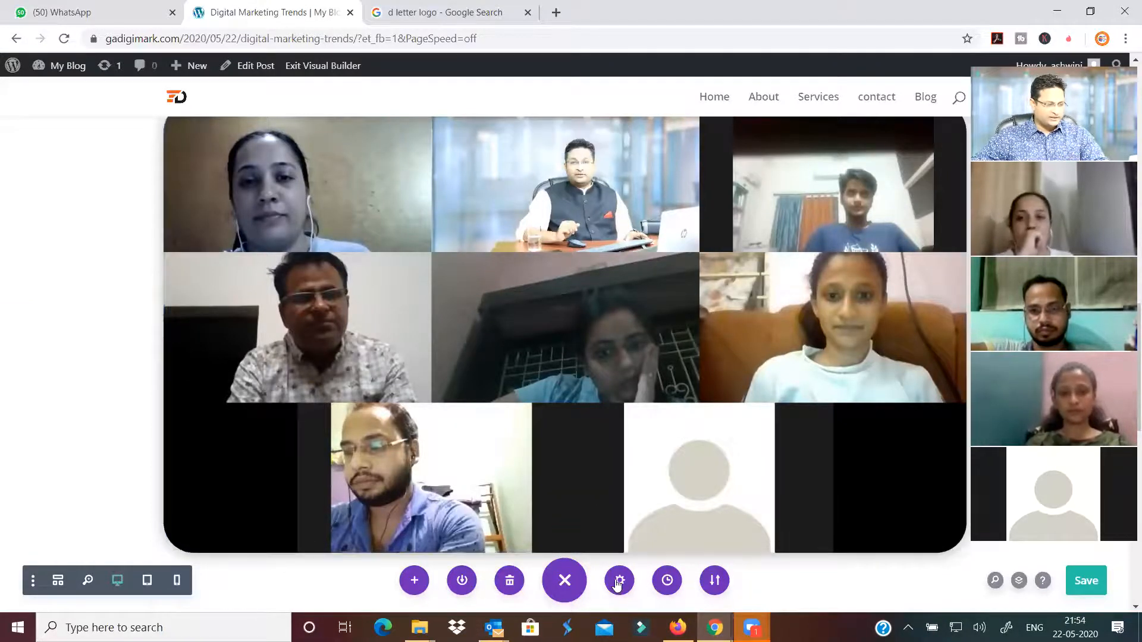
click(149, 582)
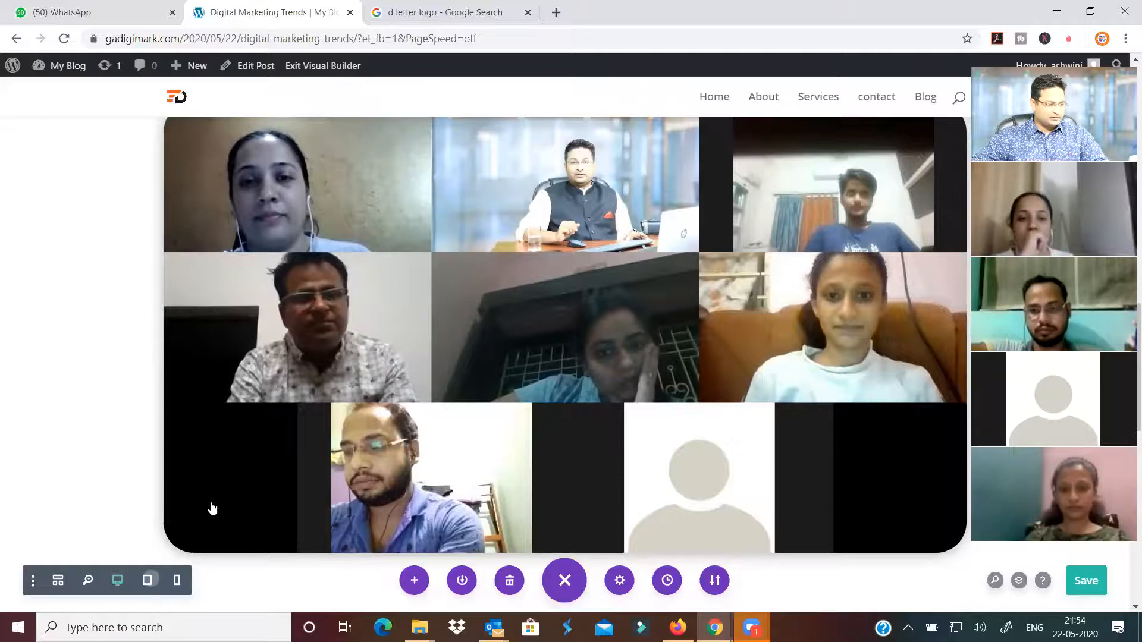
scroll(538, 343, up, 3)
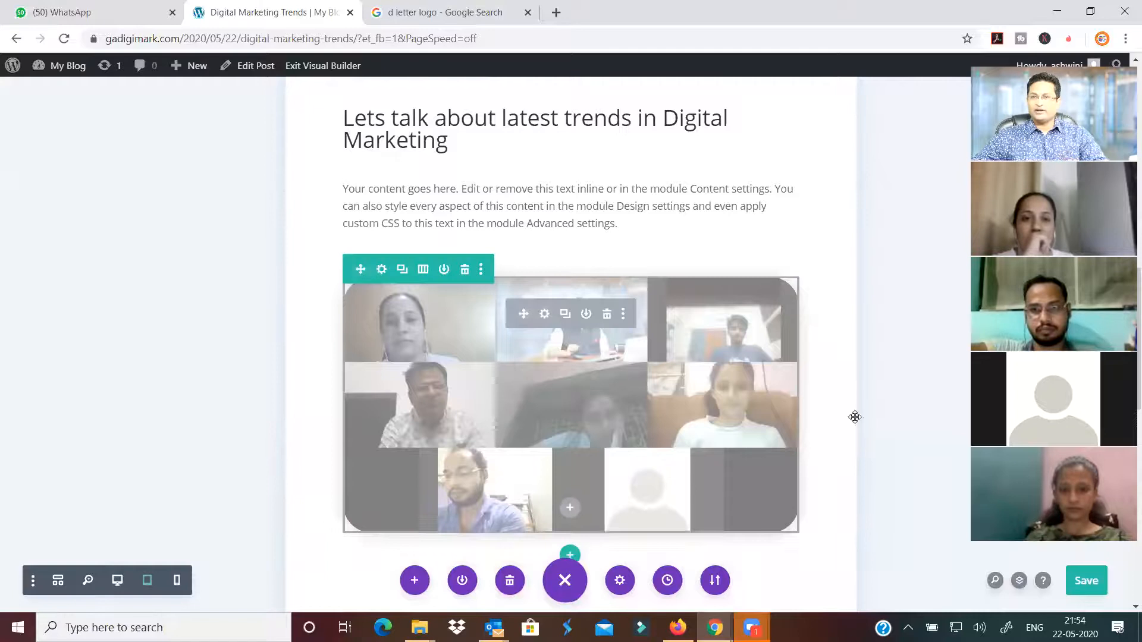
scroll(854, 417, up, 1)
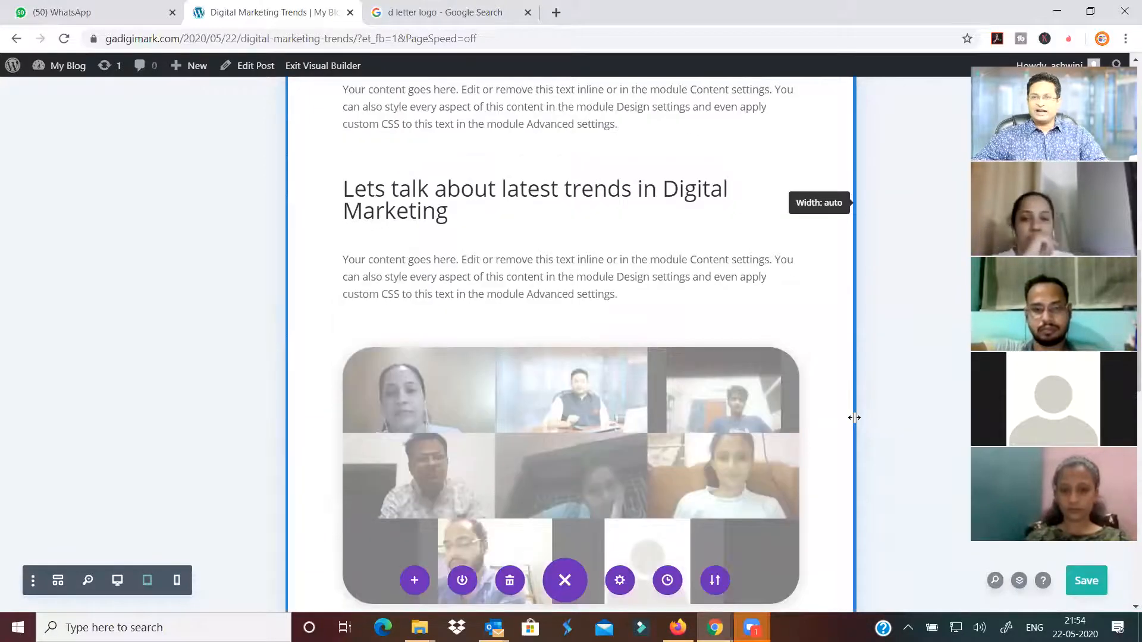
scroll(855, 417, up, 3)
scroll(854, 418, down, 4)
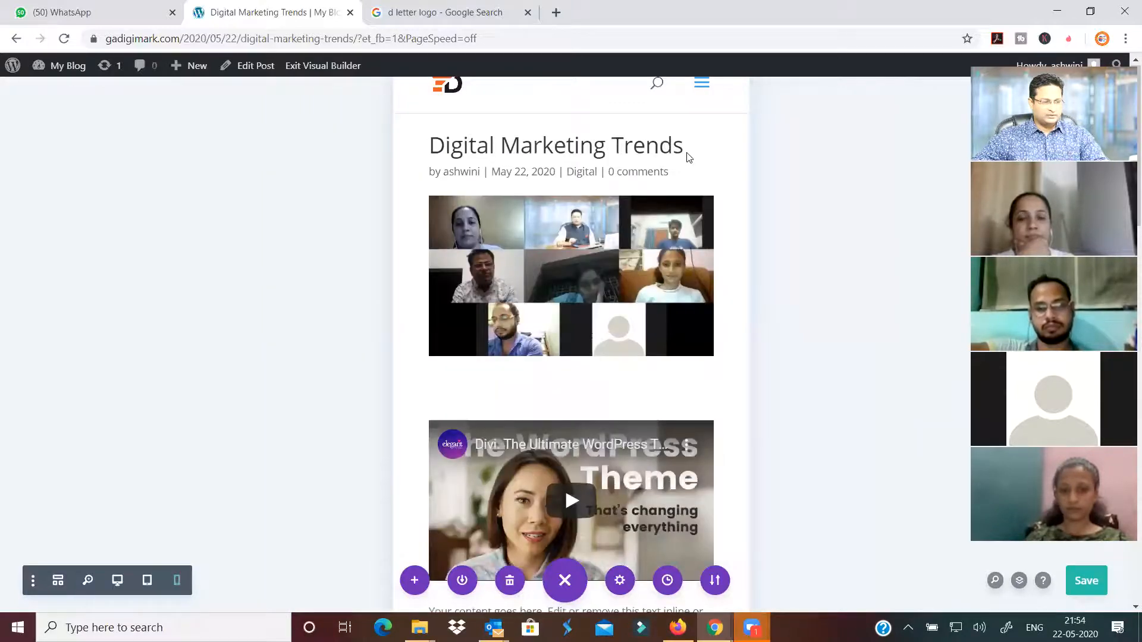
click(702, 87)
click(702, 86)
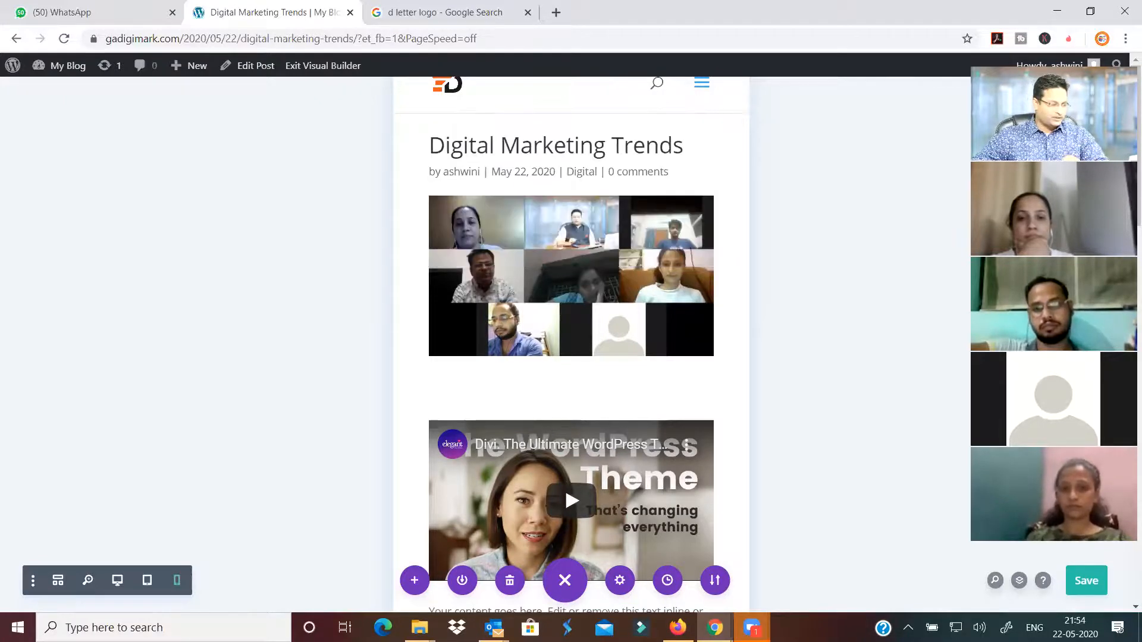
click(118, 582)
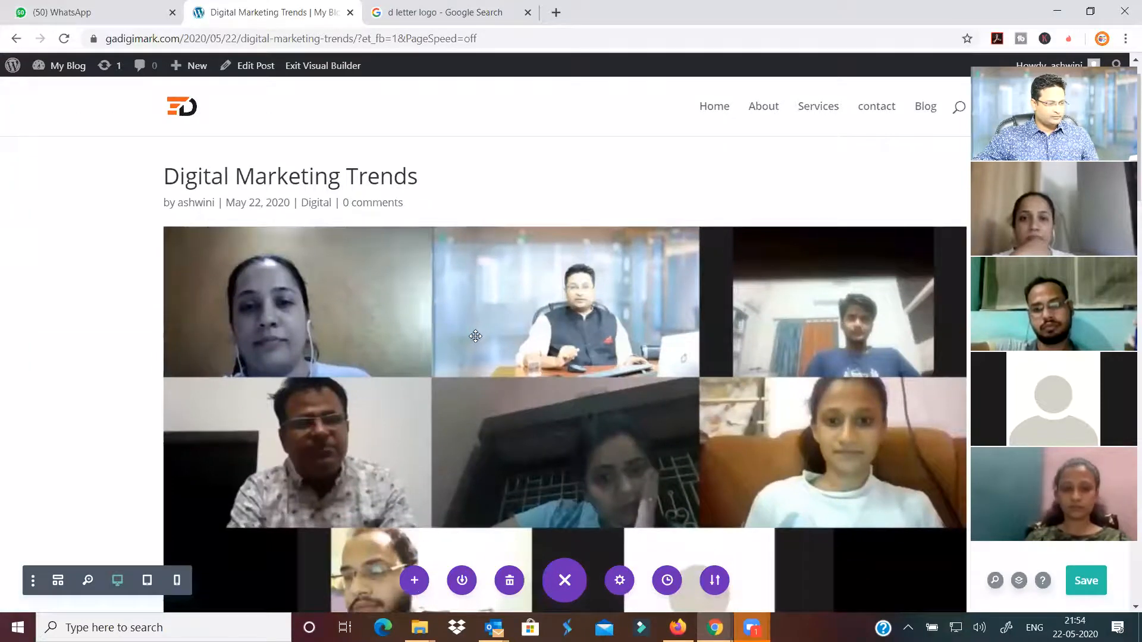
scroll(476, 337, down, 10)
scroll(476, 340, up, 10)
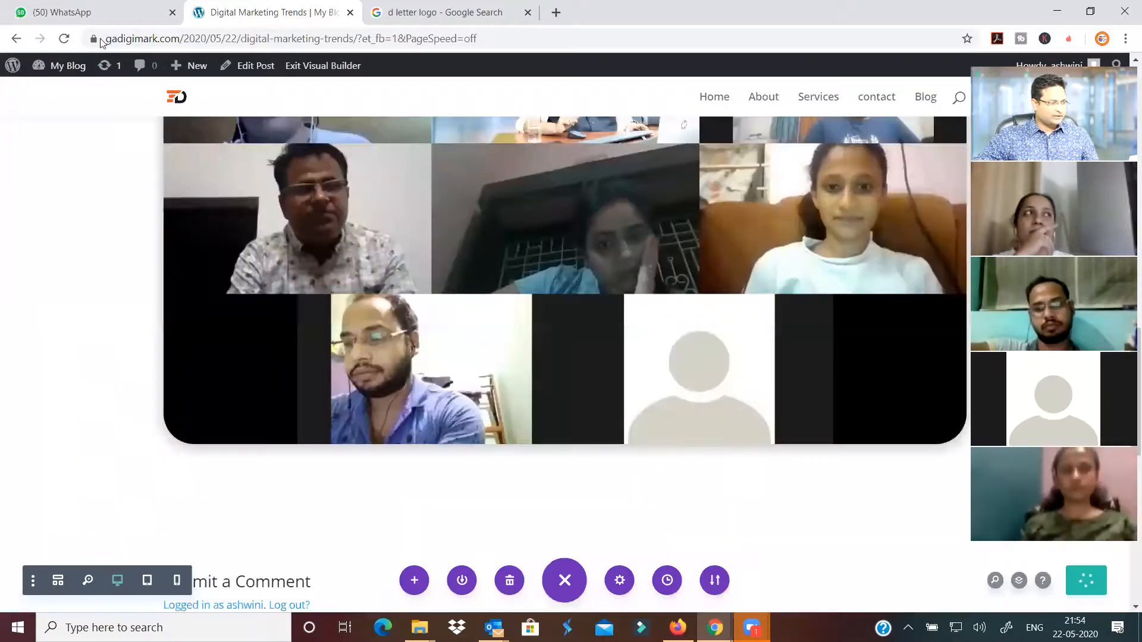
scroll(57, 83, up, 3)
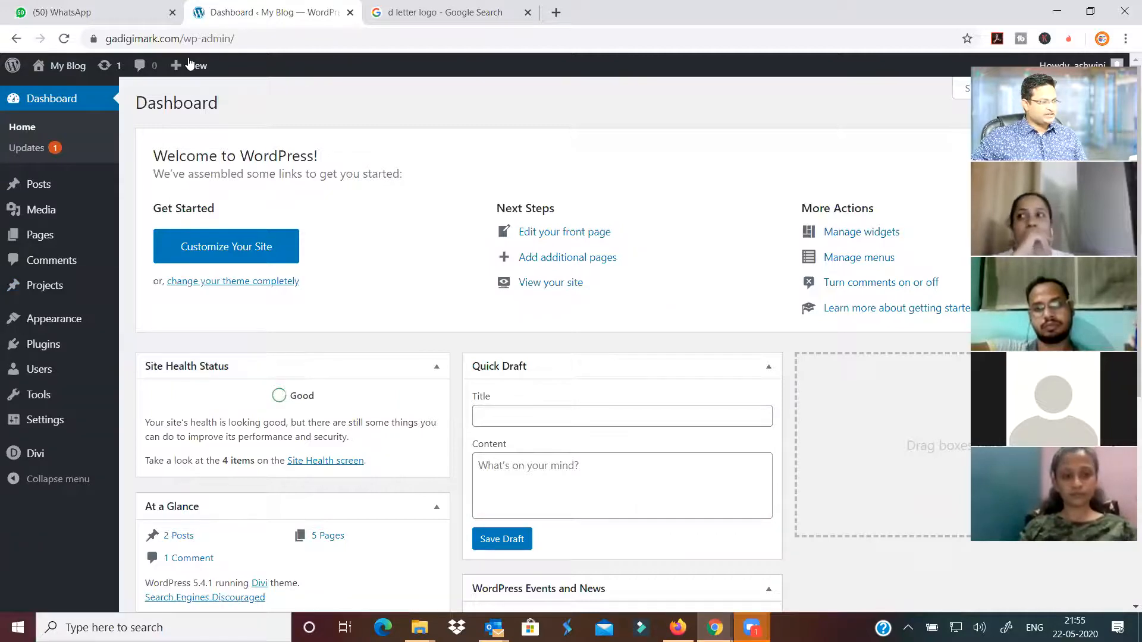
Create a new page titled 'Our Works' and launch it in the Divi builder
mouse_move(188, 65)
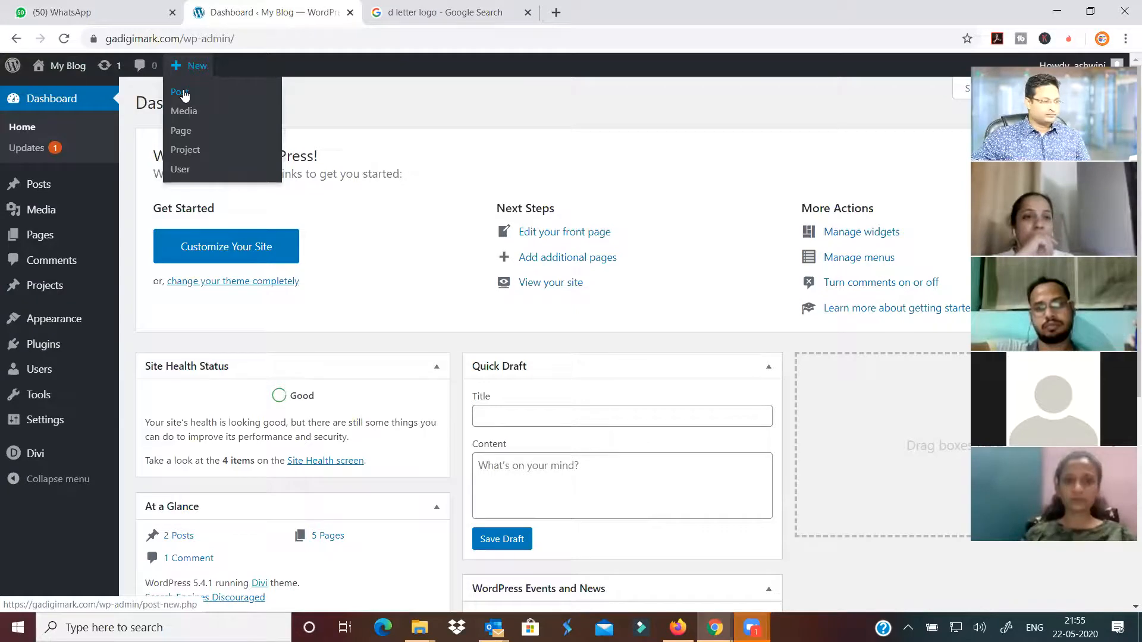
click(190, 130)
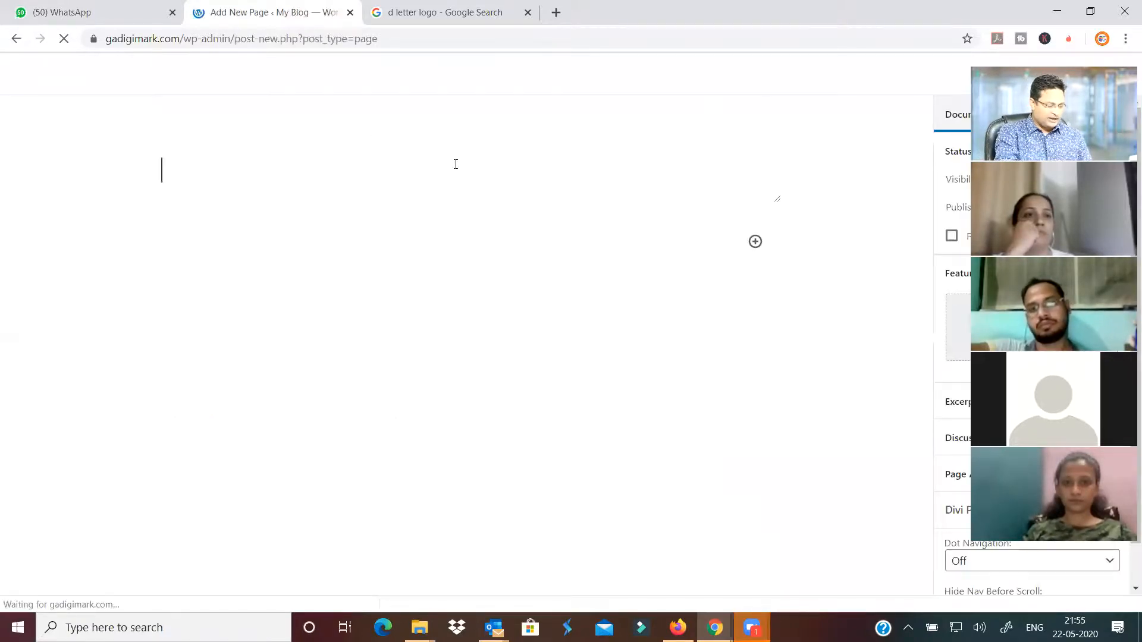
text(Ou)
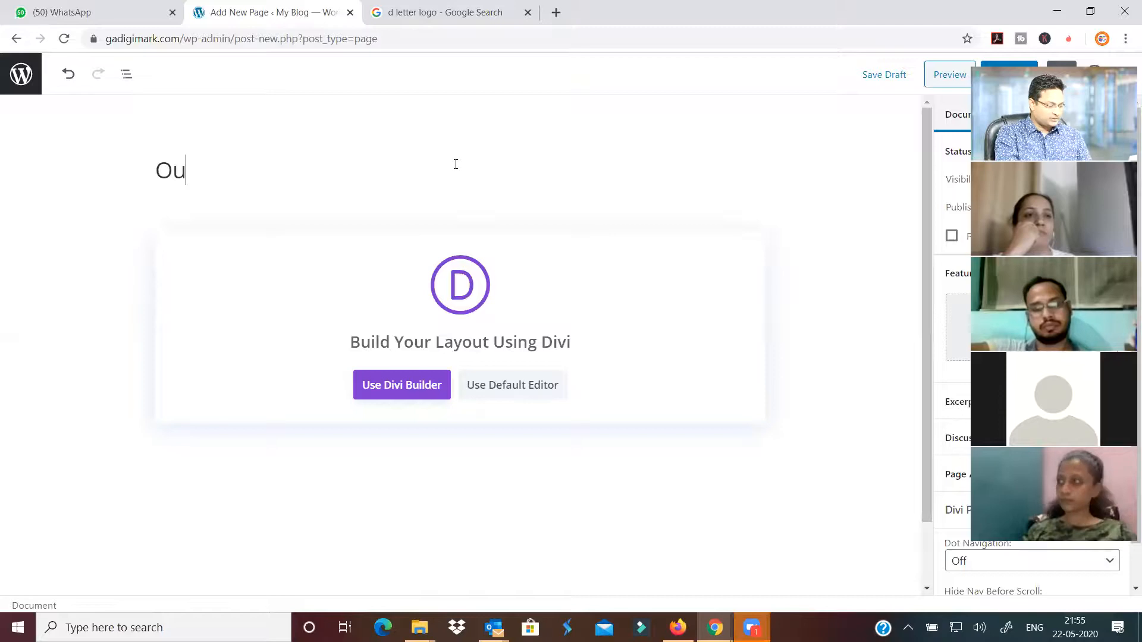
text(r )
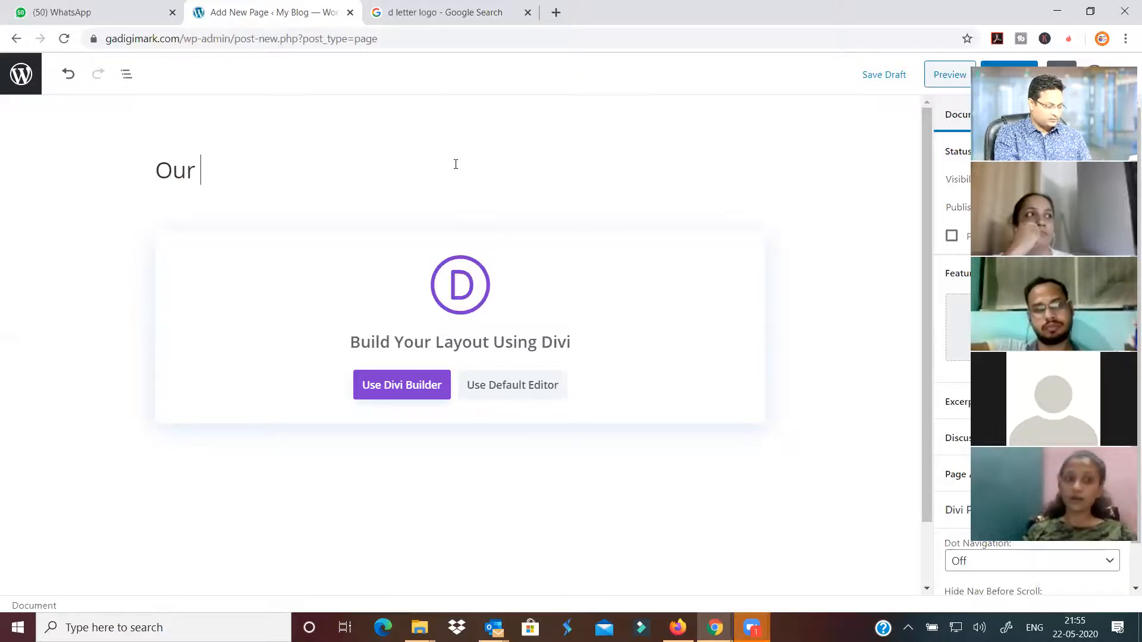
text(Works)
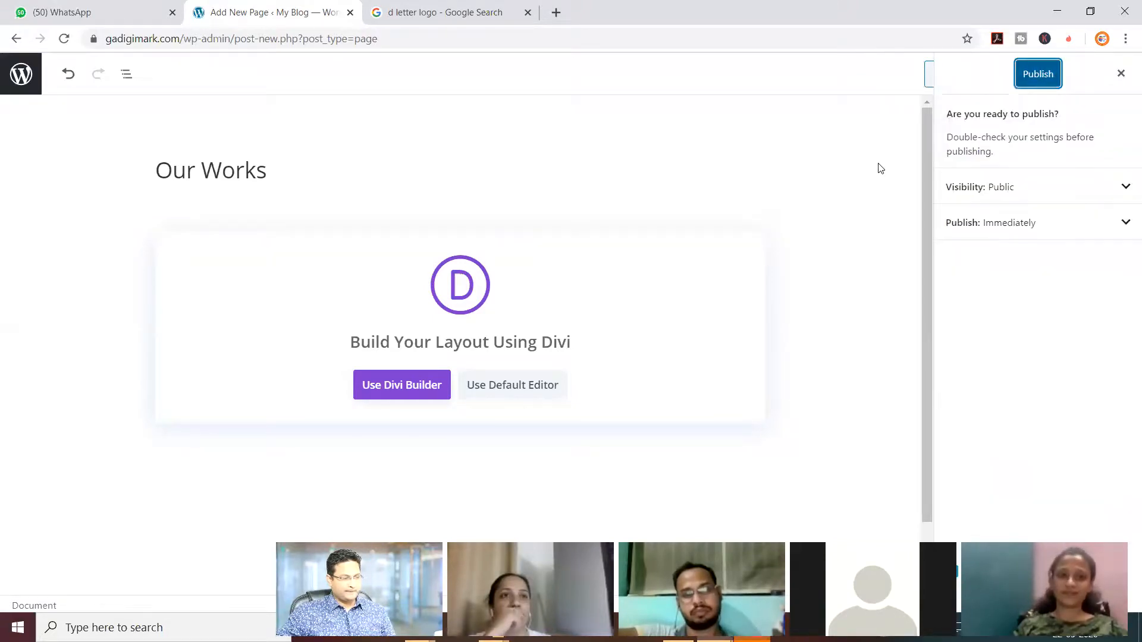
click(389, 388)
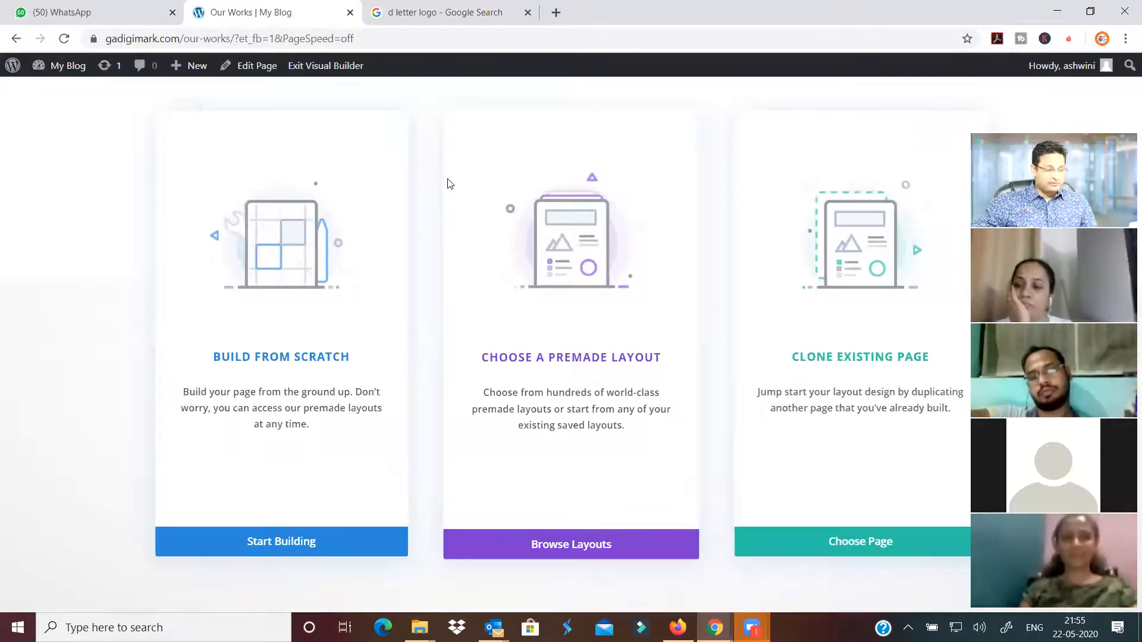
Browse the premade Digital Marketing layout pack and preview its Portfolio Page layout
click(591, 542)
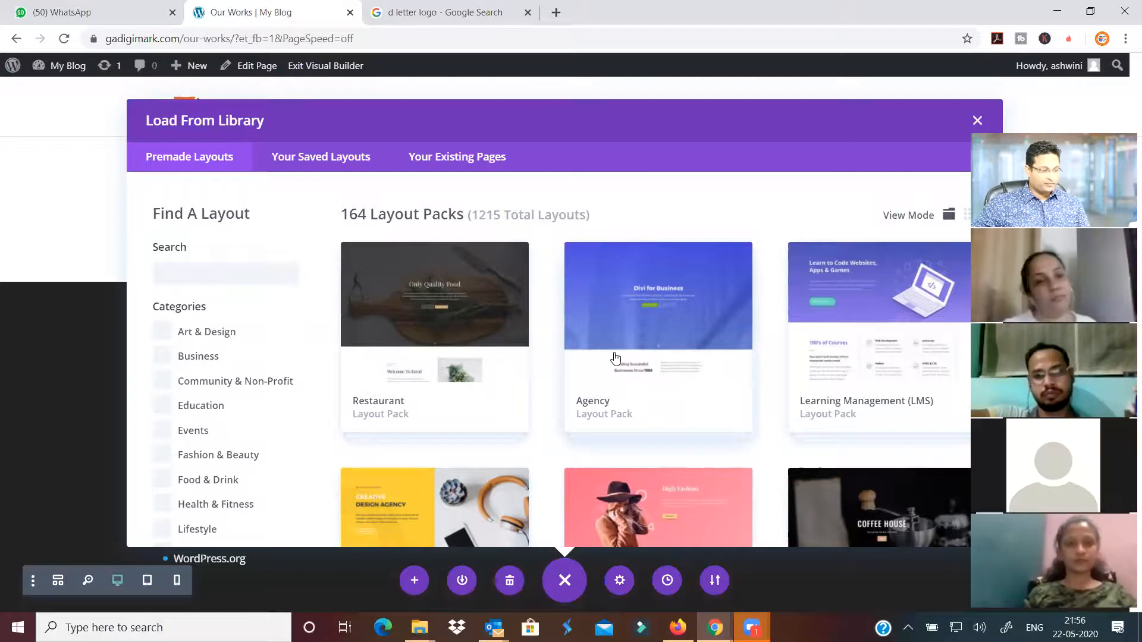
scroll(613, 359, down, 20)
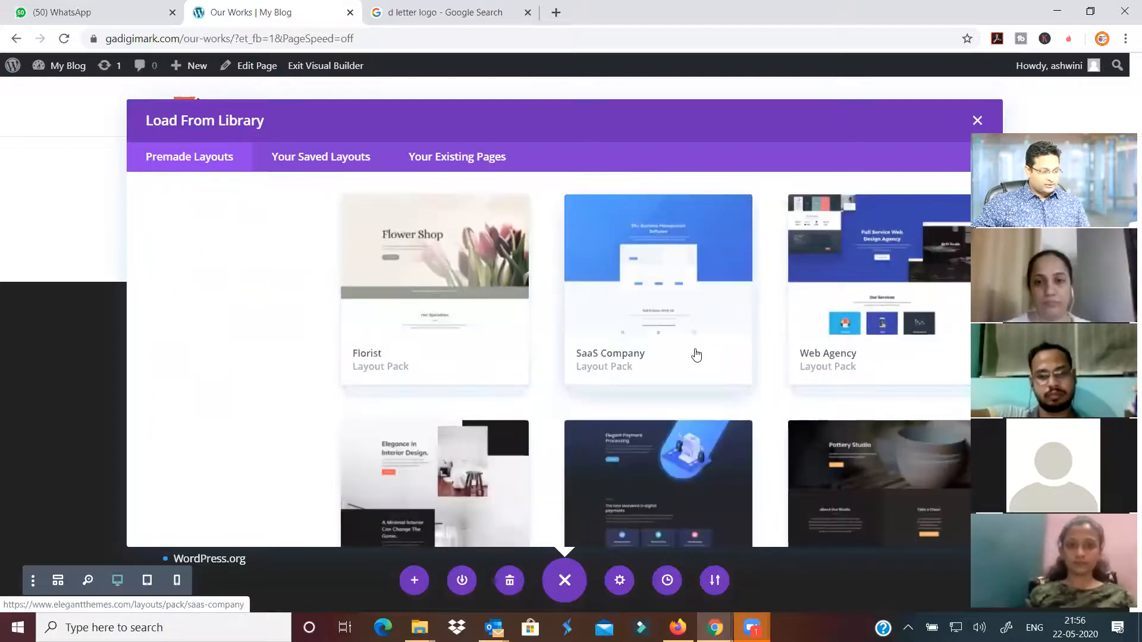
scroll(697, 355, down, 20)
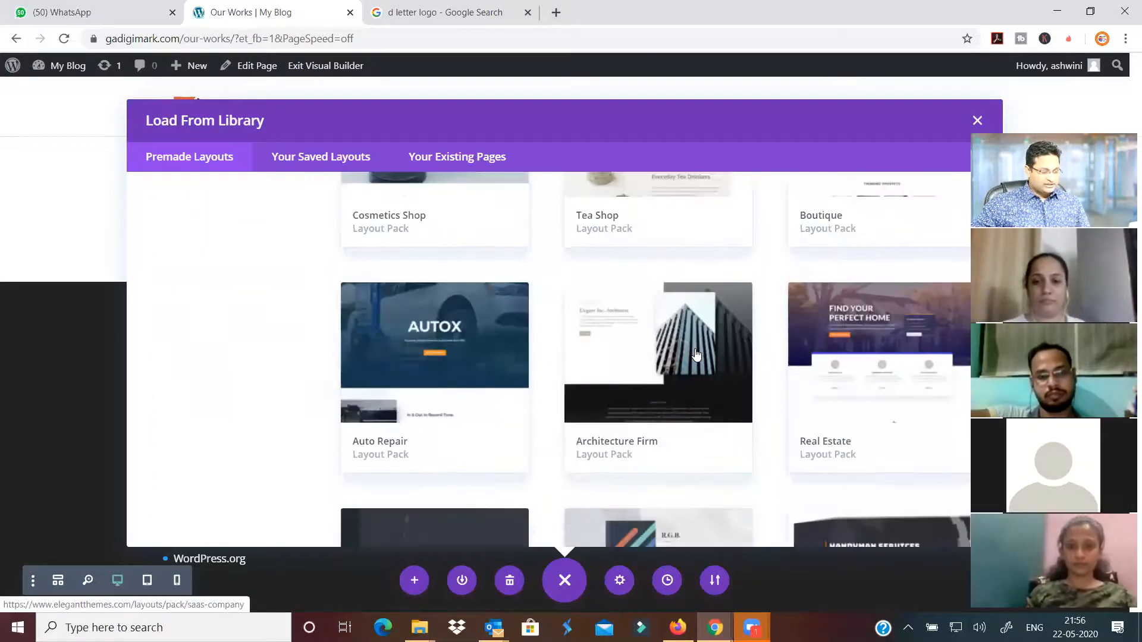
scroll(684, 327, down, 5)
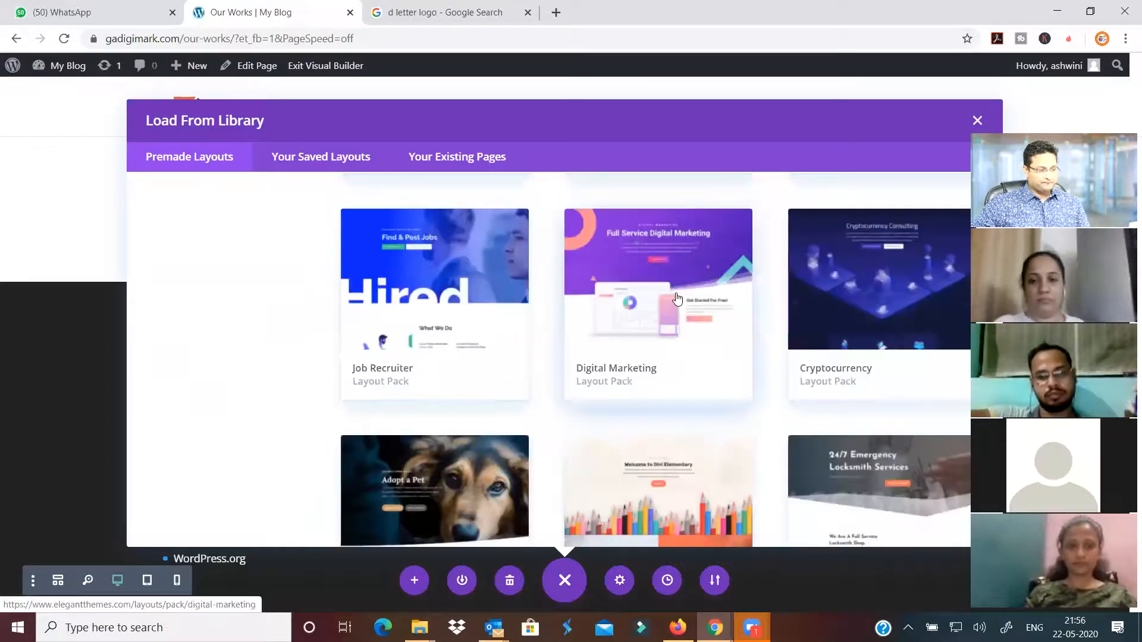
click(677, 298)
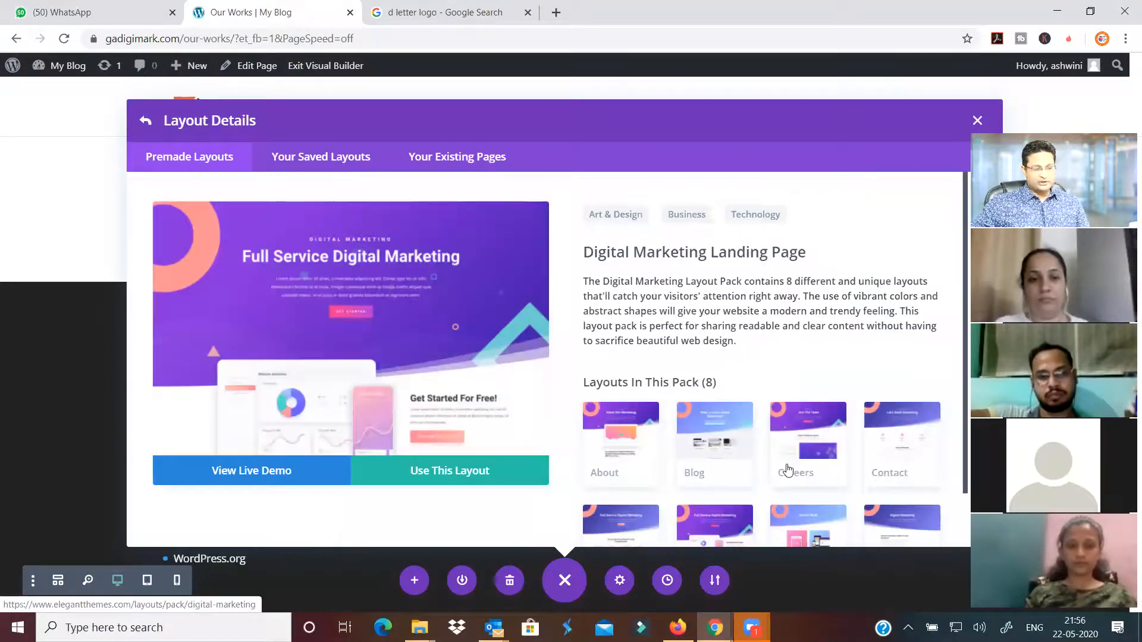
scroll(824, 489, down, 1)
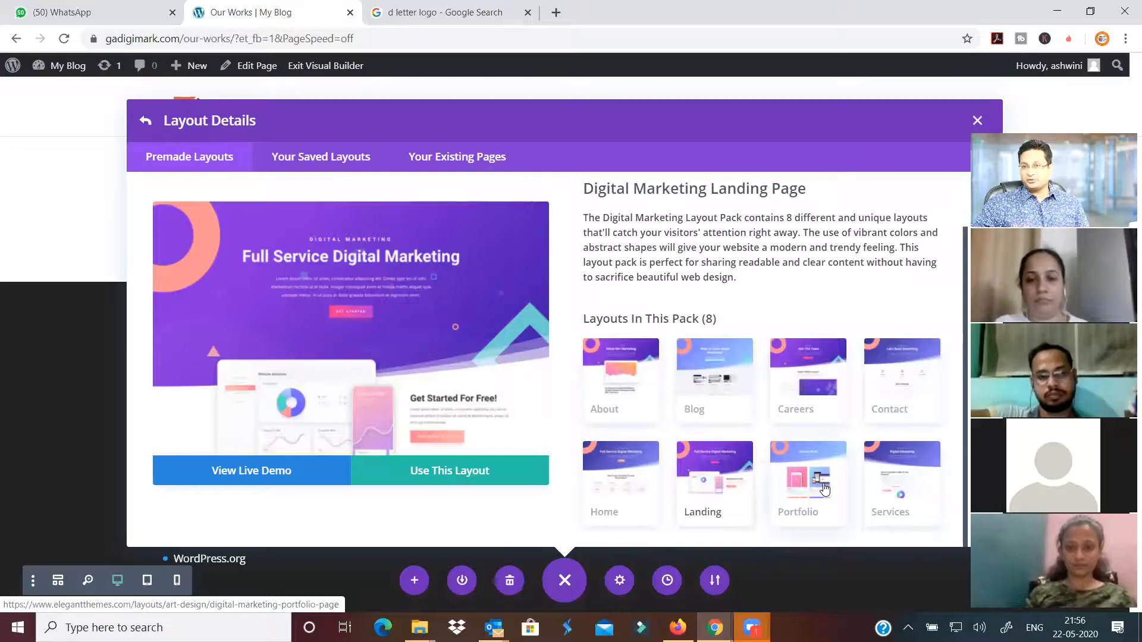
click(824, 489)
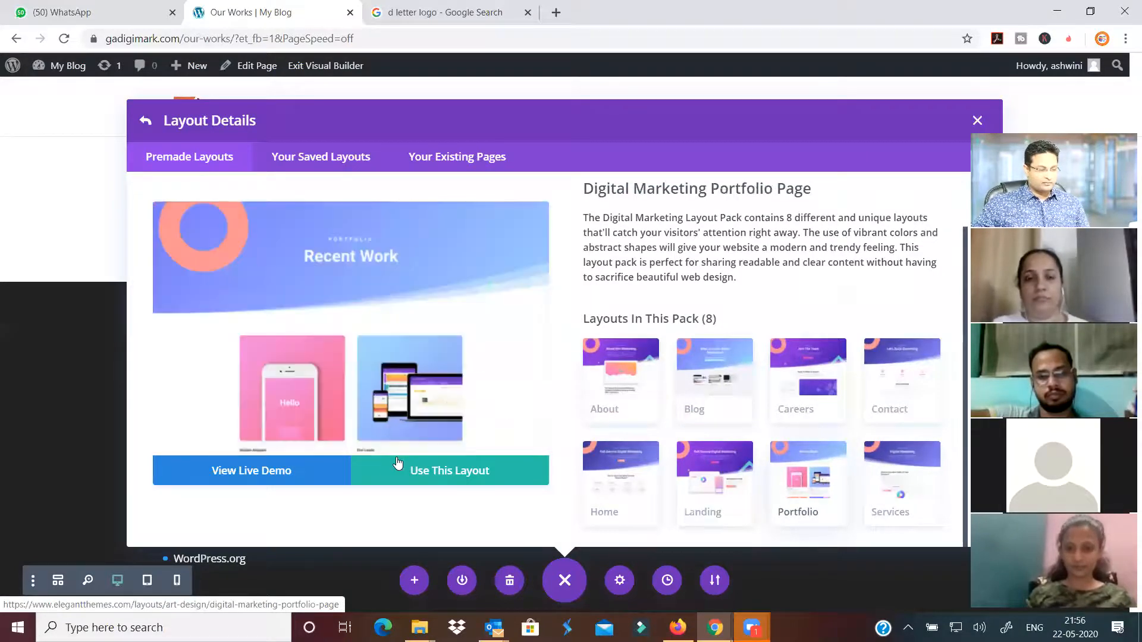
Apply the Digital Marketing portfolio layout to Our Works and scroll through the result
click(395, 472)
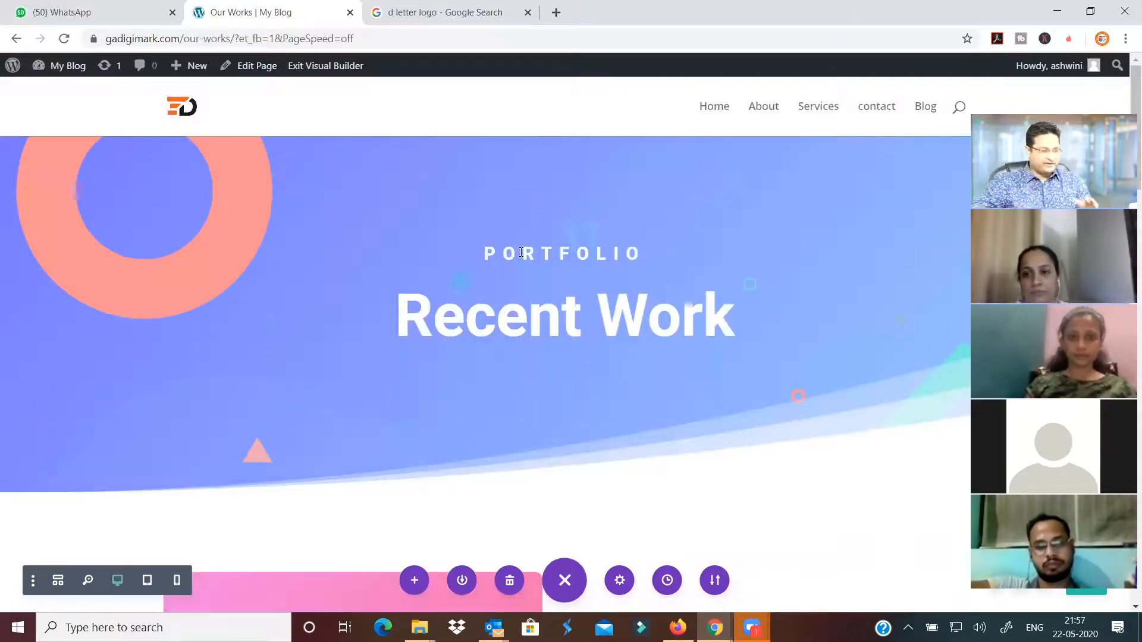
scroll(555, 370, down, 5)
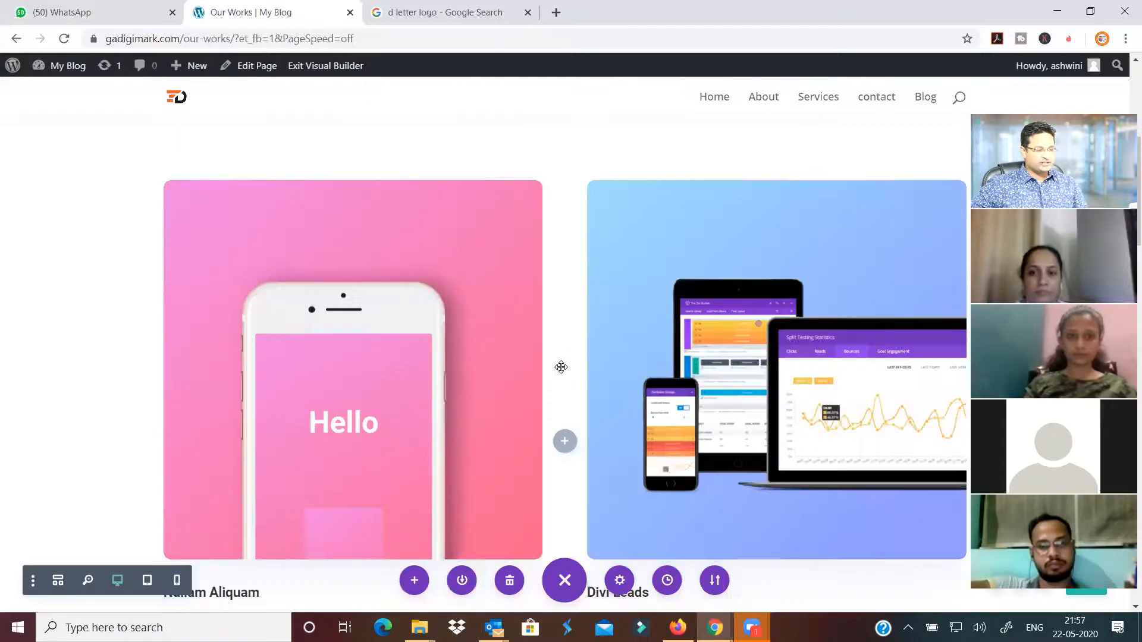
scroll(558, 377, down, 6)
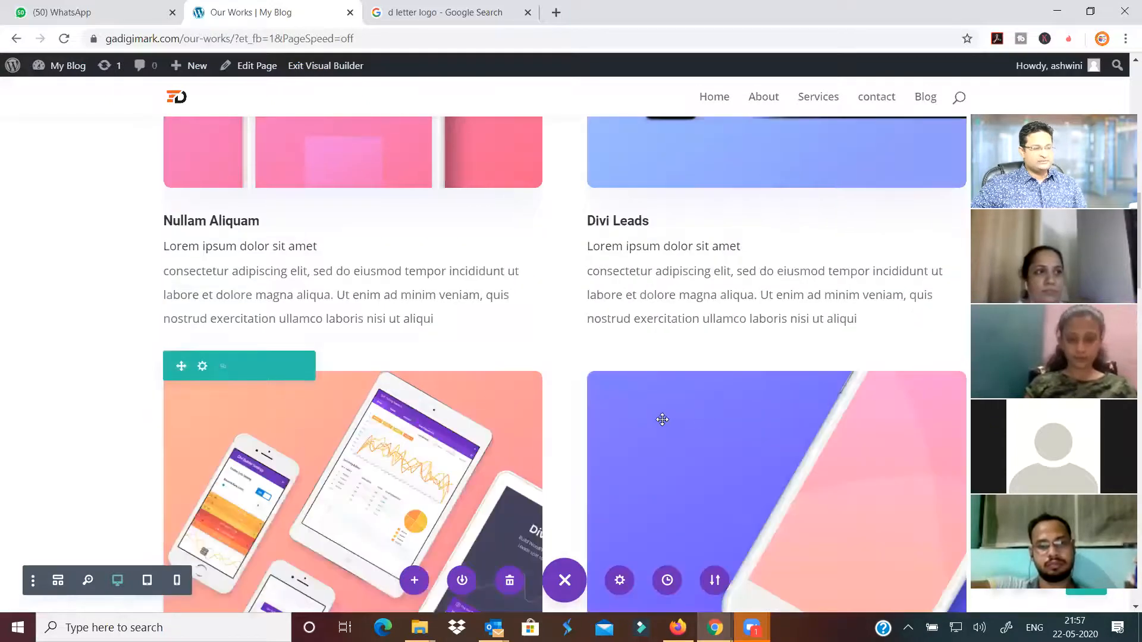
scroll(661, 416, down, 4)
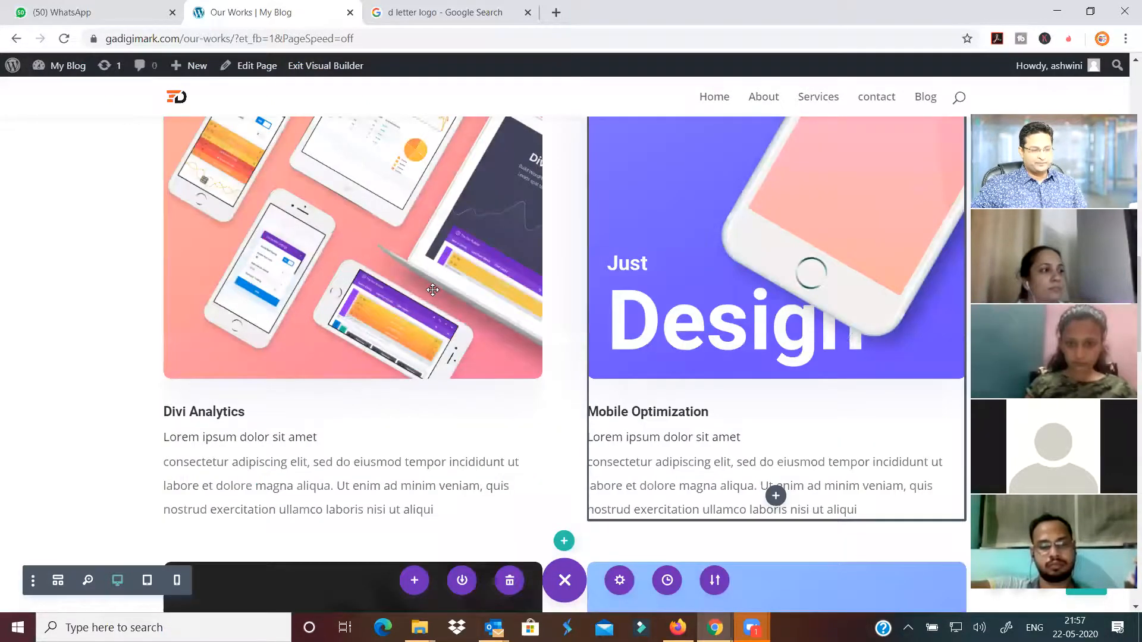
scroll(474, 332, down, 5)
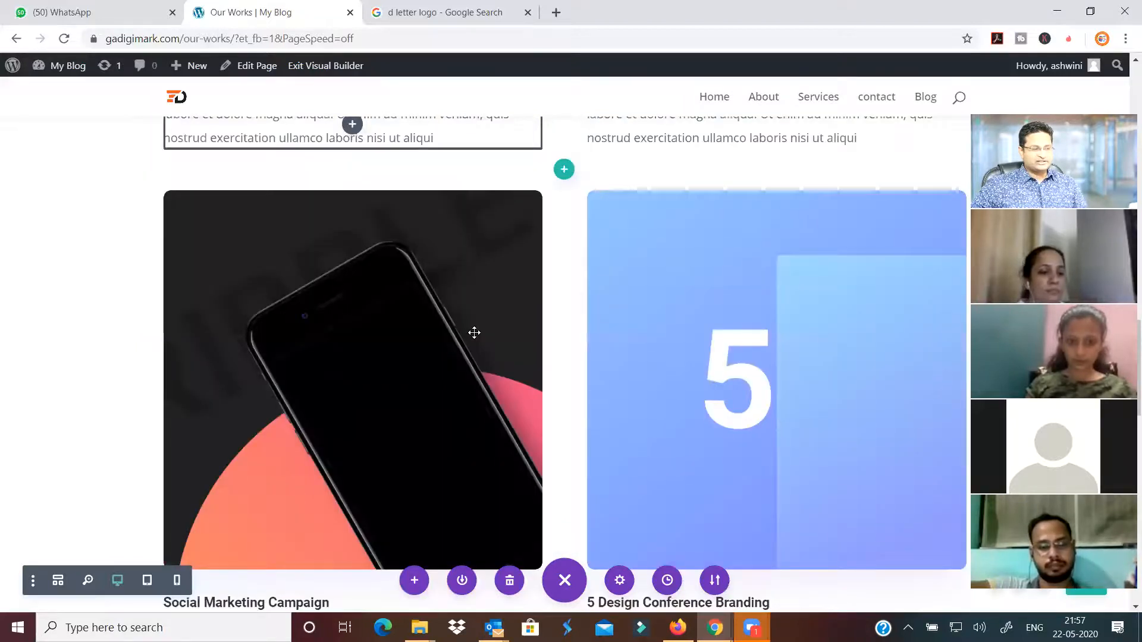
scroll(408, 288, up, 6)
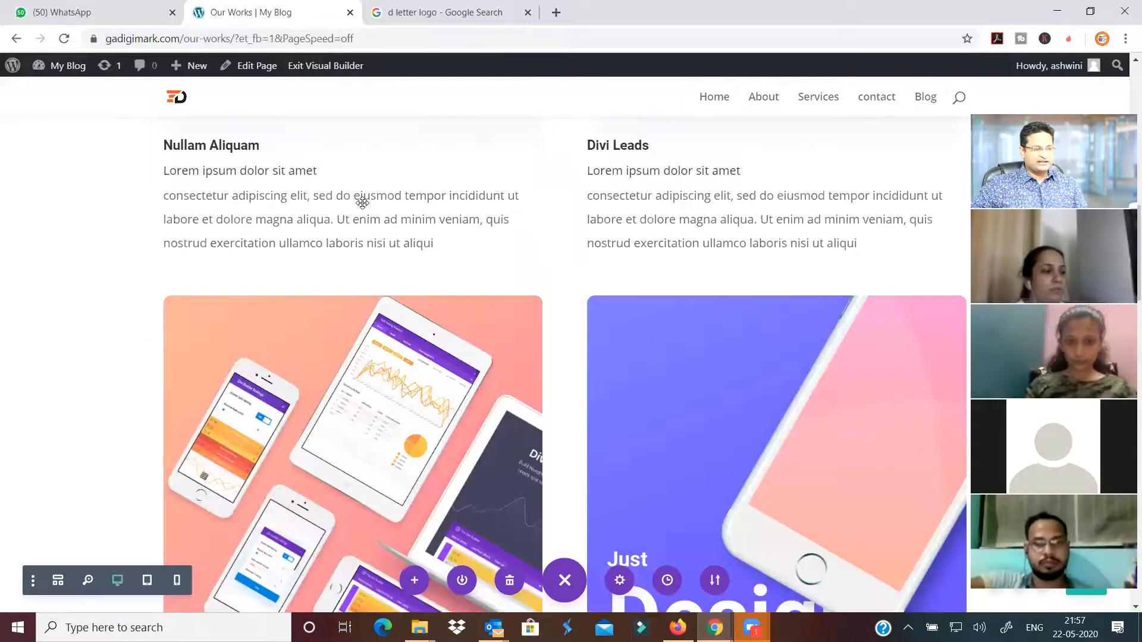
scroll(362, 203, up, 6)
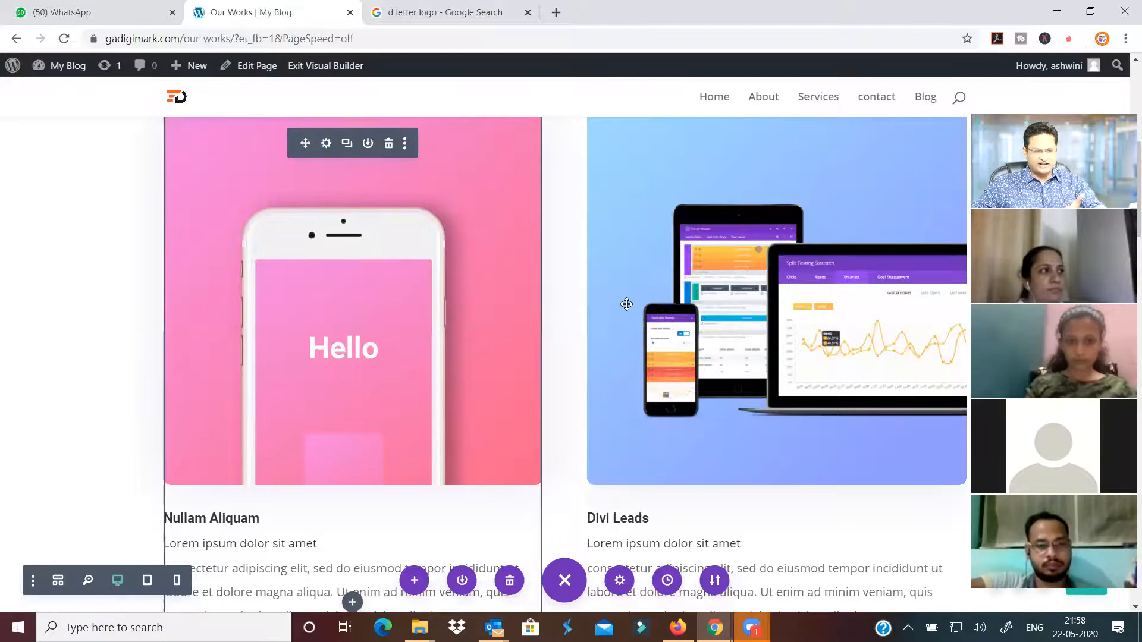
scroll(627, 304, up, 5)
scroll(617, 357, up, 1)
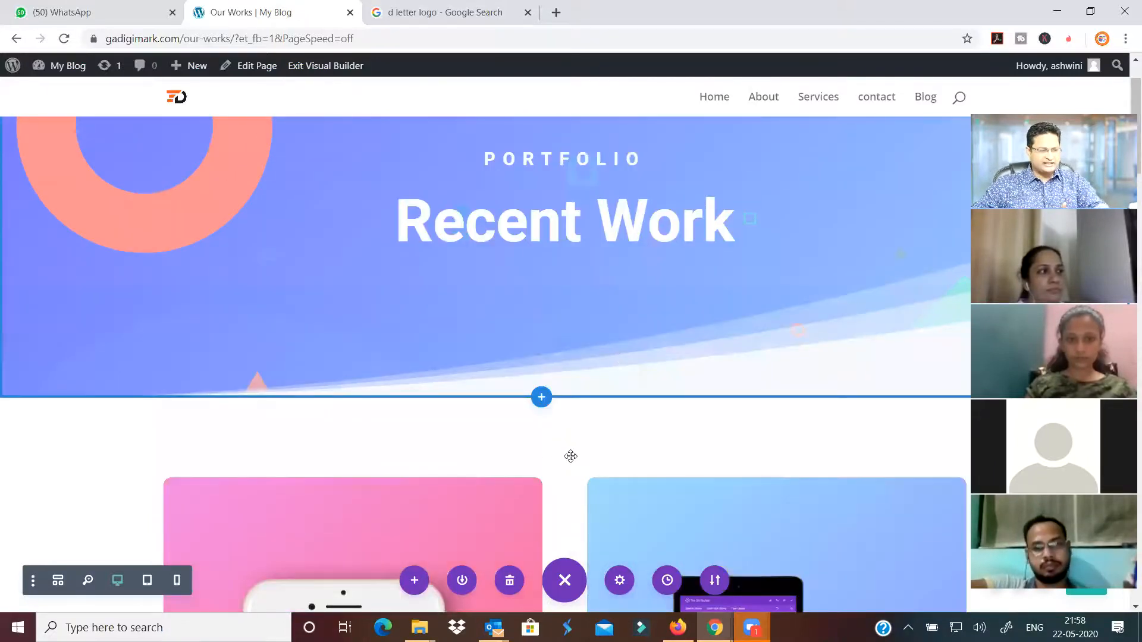
scroll(571, 456, down, 4)
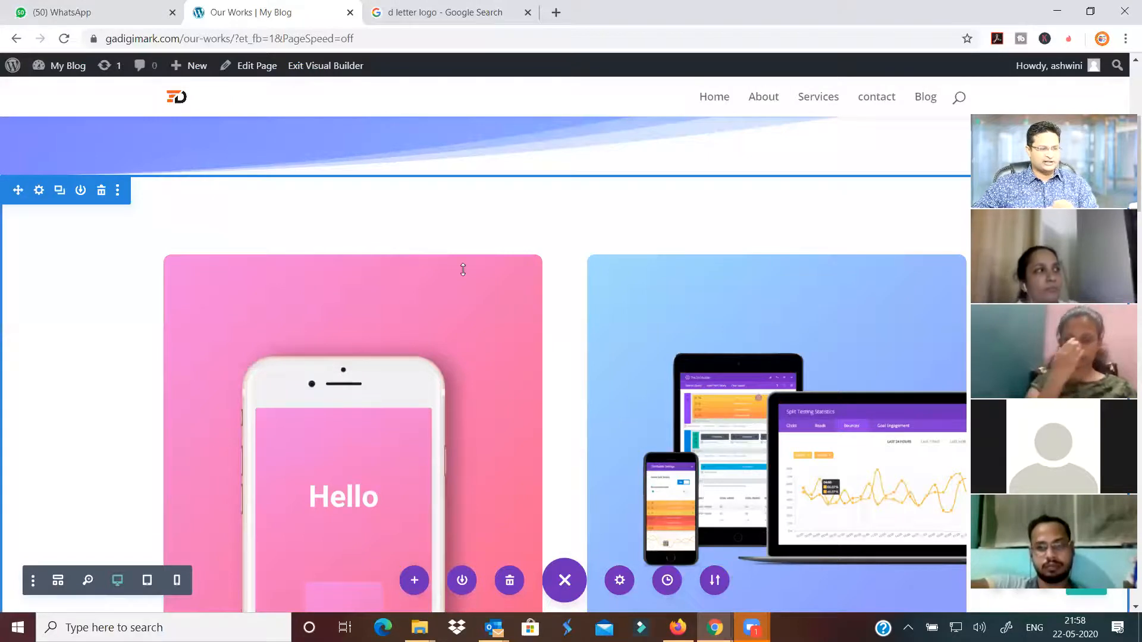
Add a fullwidth section below Recent Work with a Fullwidth Portfolio set to All Categories
scroll(476, 268, down, 5)
scroll(548, 480, up, 10)
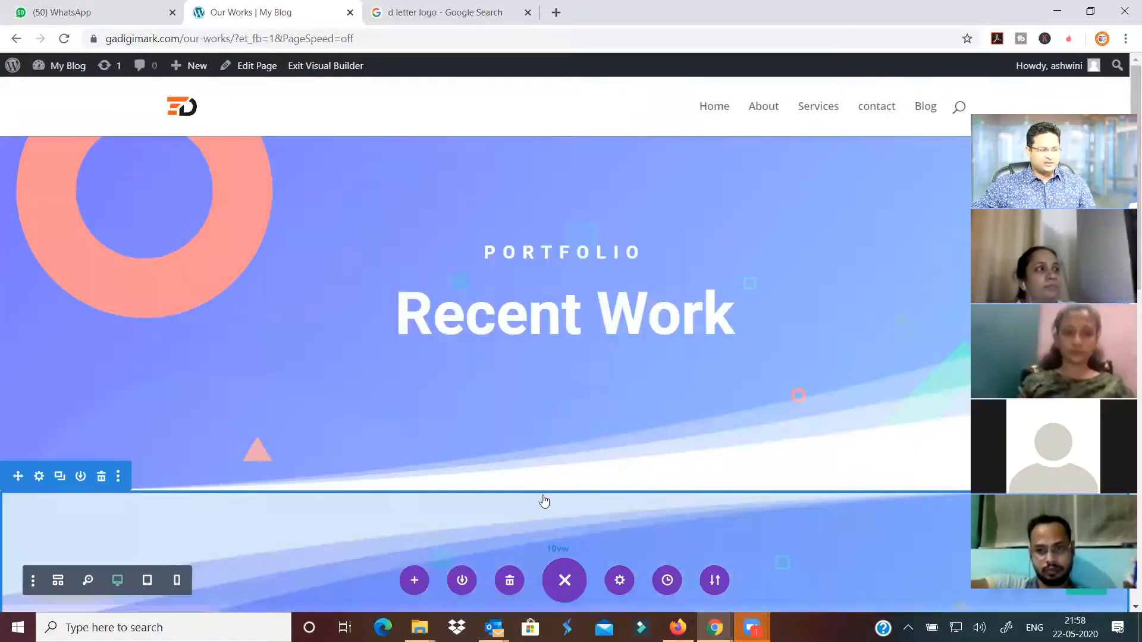
click(546, 491)
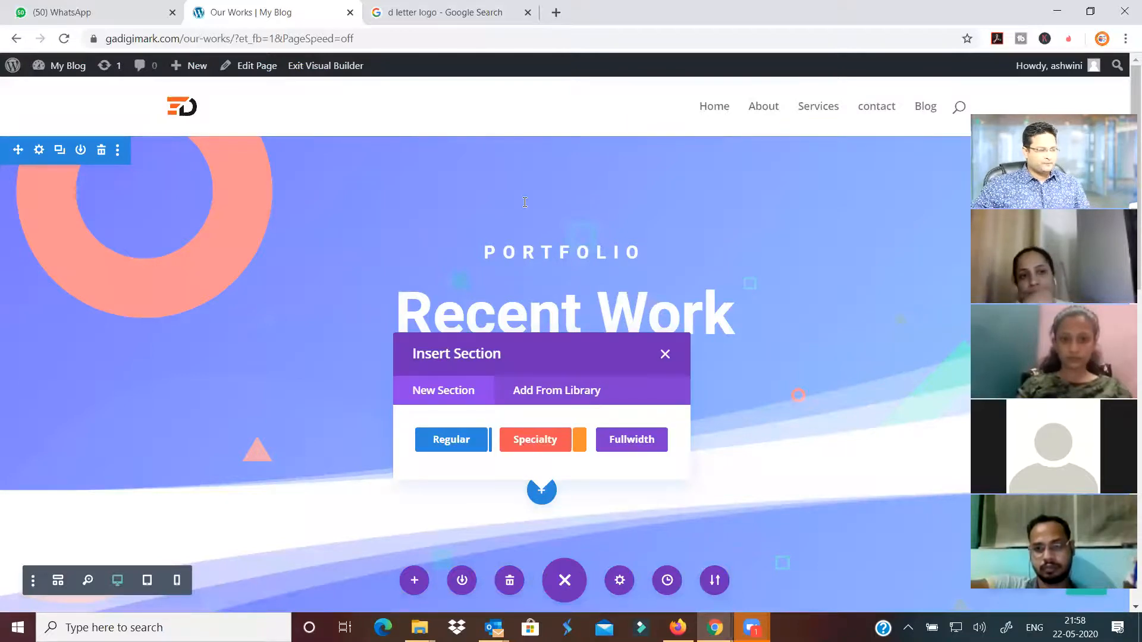
click(628, 439)
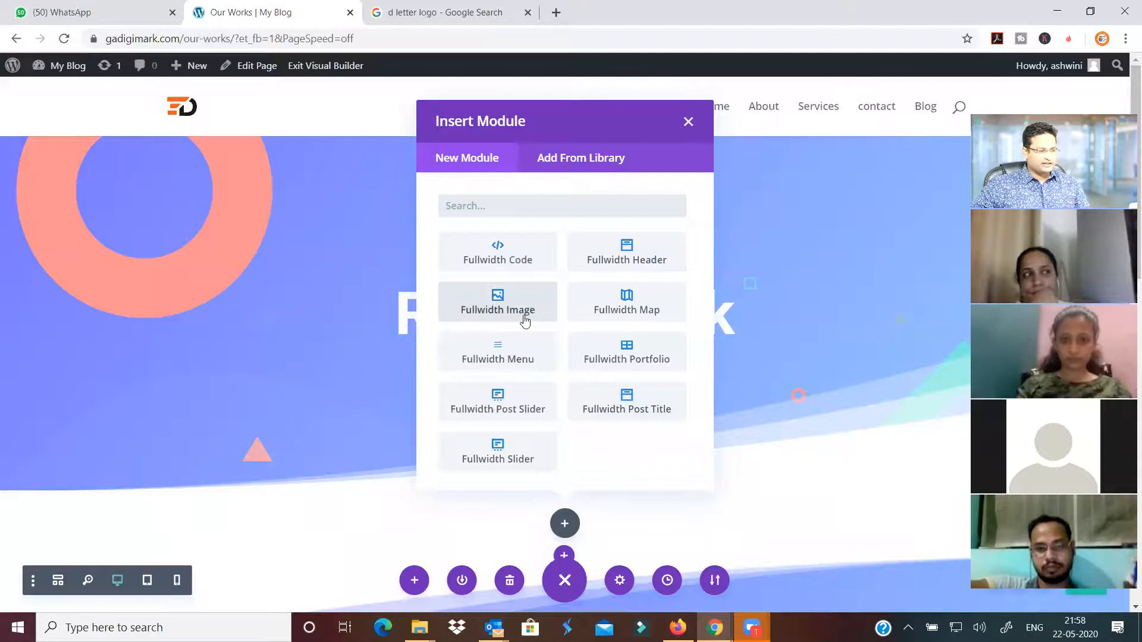
click(619, 355)
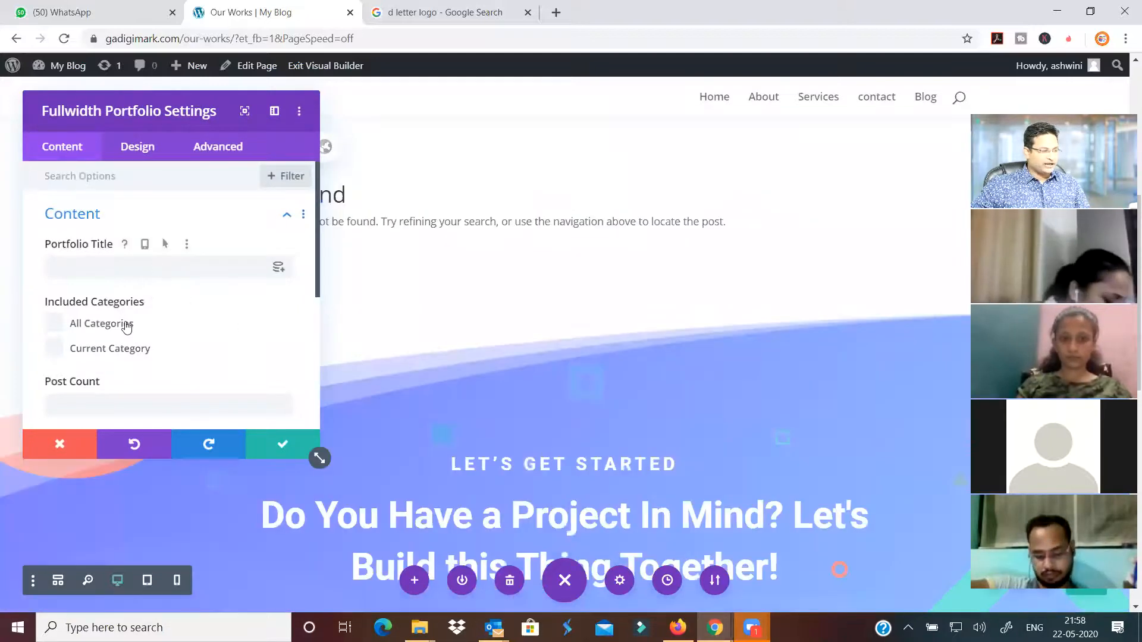
scroll(143, 285, down, 4)
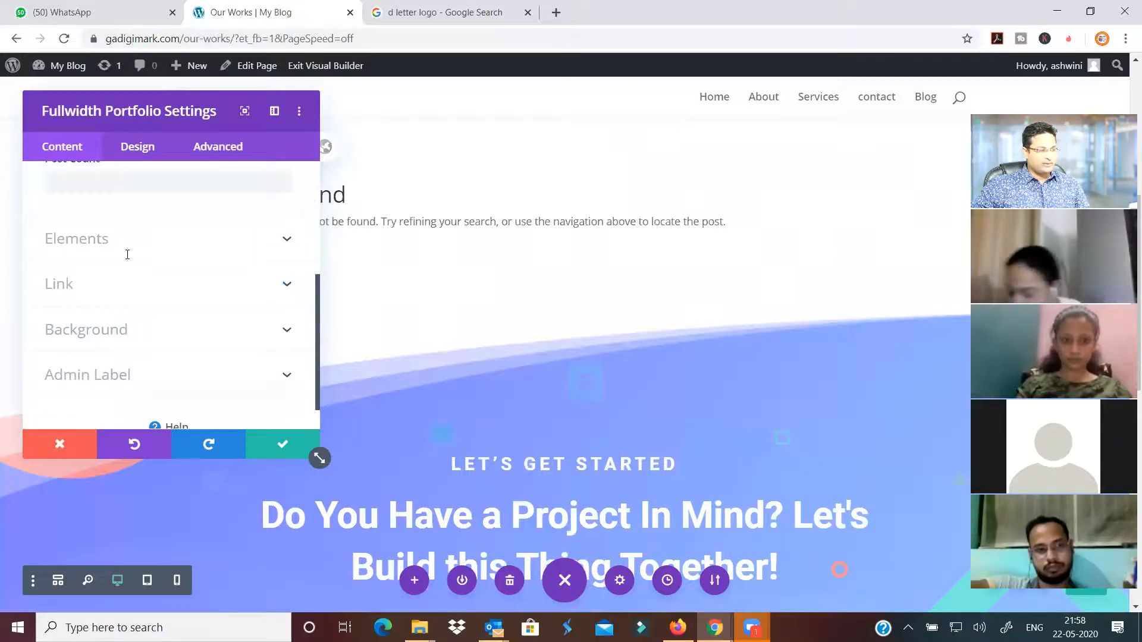
scroll(127, 254, up, 2)
click(46, 176)
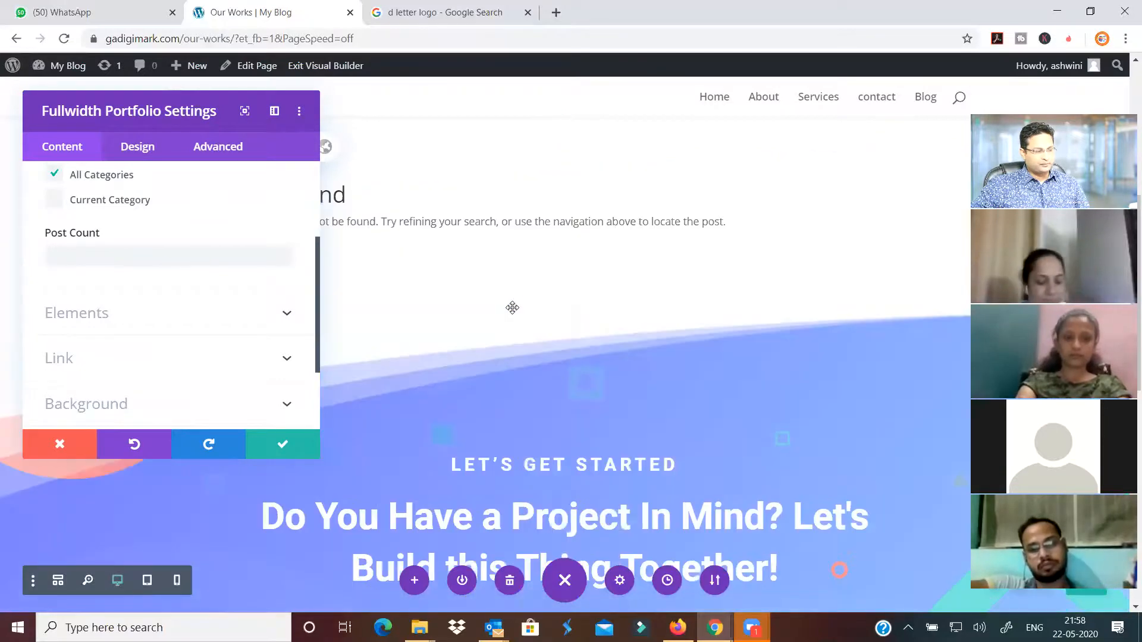
Delete the portfolio module that shows No Results Found
scroll(512, 308, up, 4)
scroll(288, 465, up, 1)
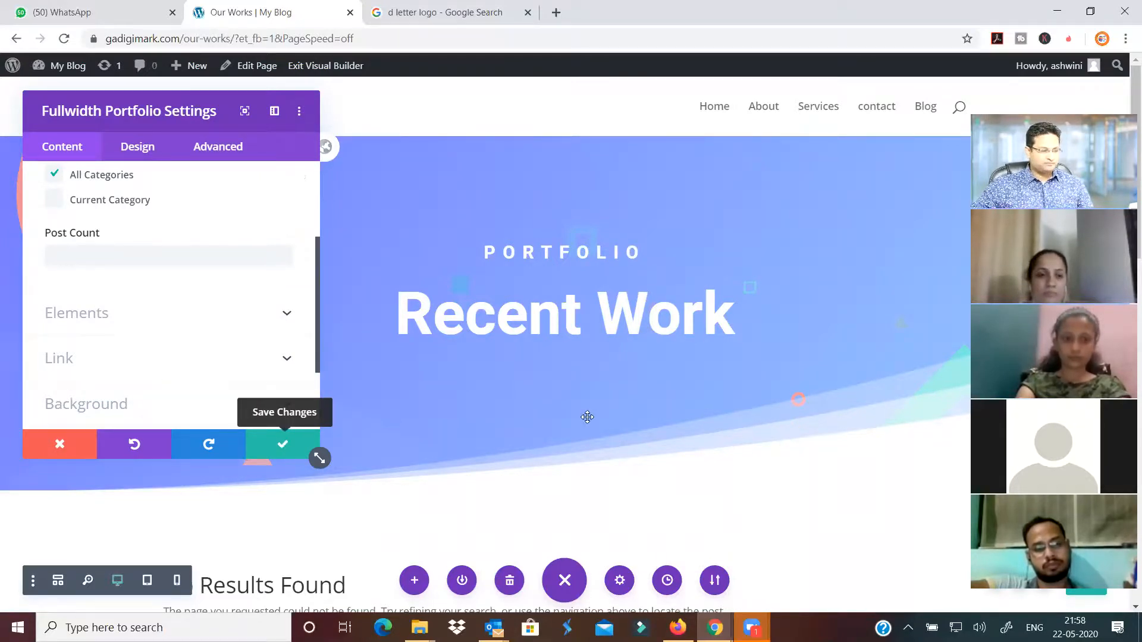
scroll(555, 331, down, 1)
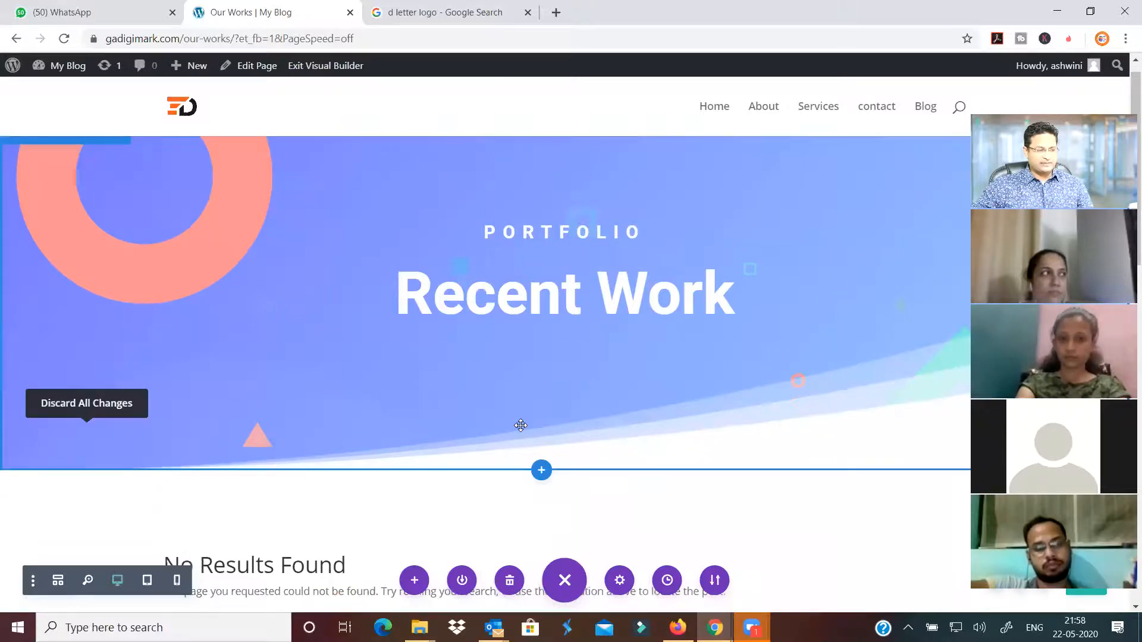
scroll(521, 425, down, 2)
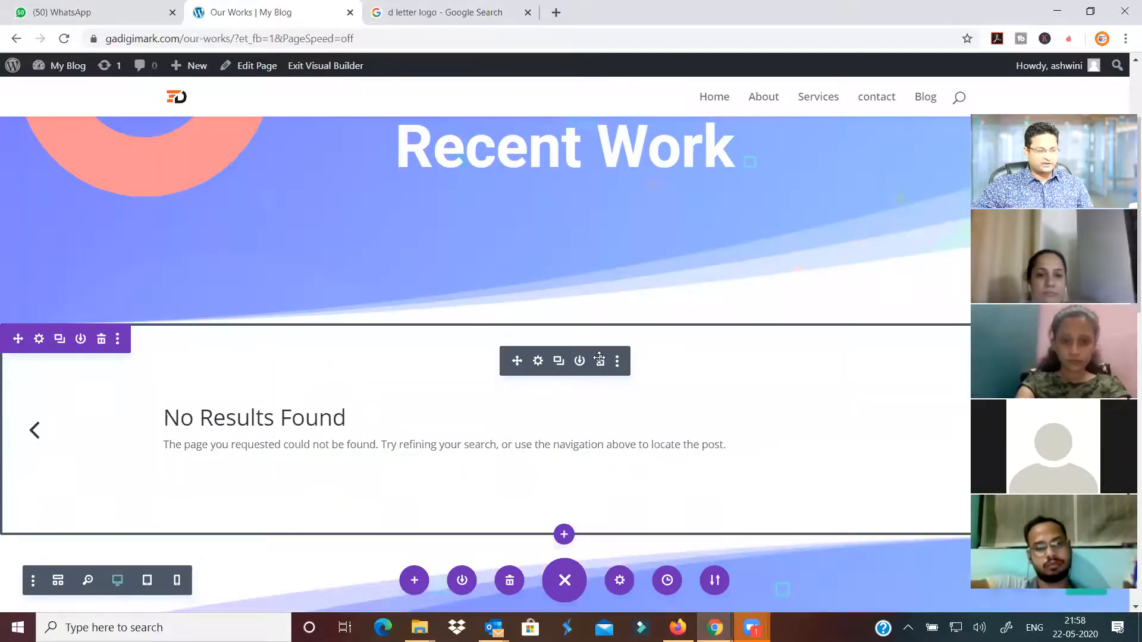
click(600, 363)
Insert a Fullwidth Slider with two placeholder slides and open the first slide's settings
click(567, 366)
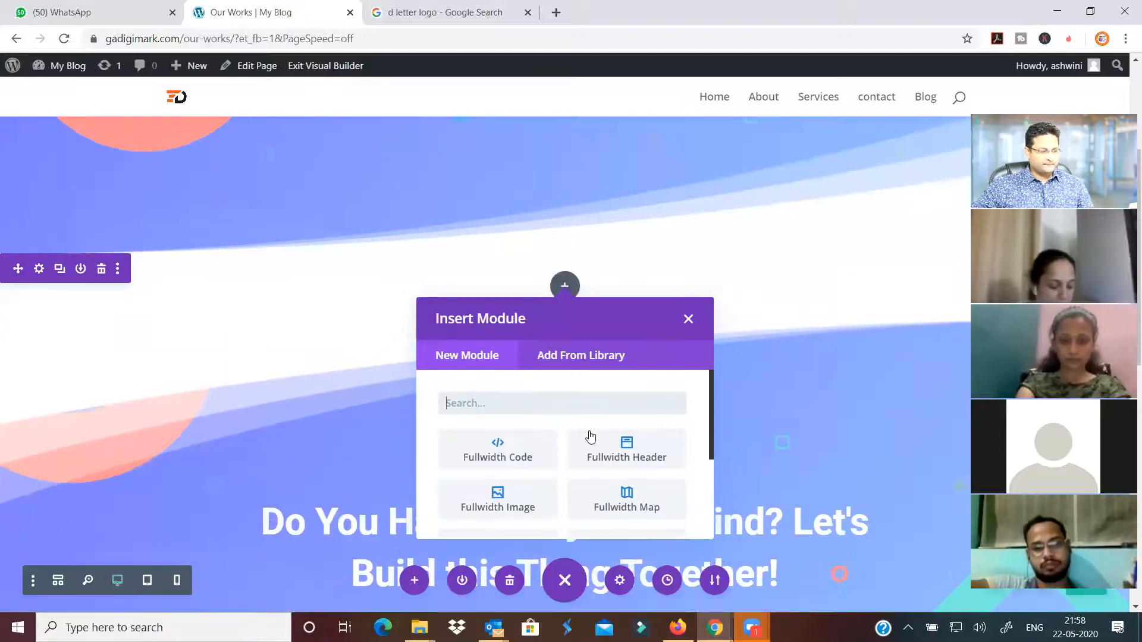
scroll(586, 434, down, 5)
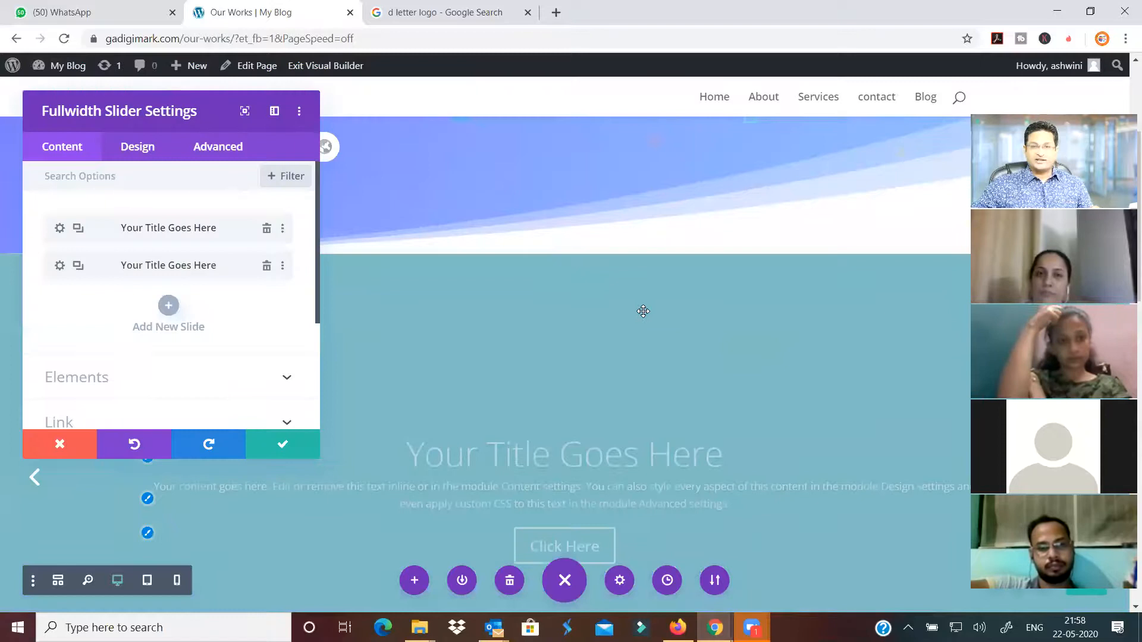
scroll(643, 311, down, 5)
scroll(643, 311, up, 2)
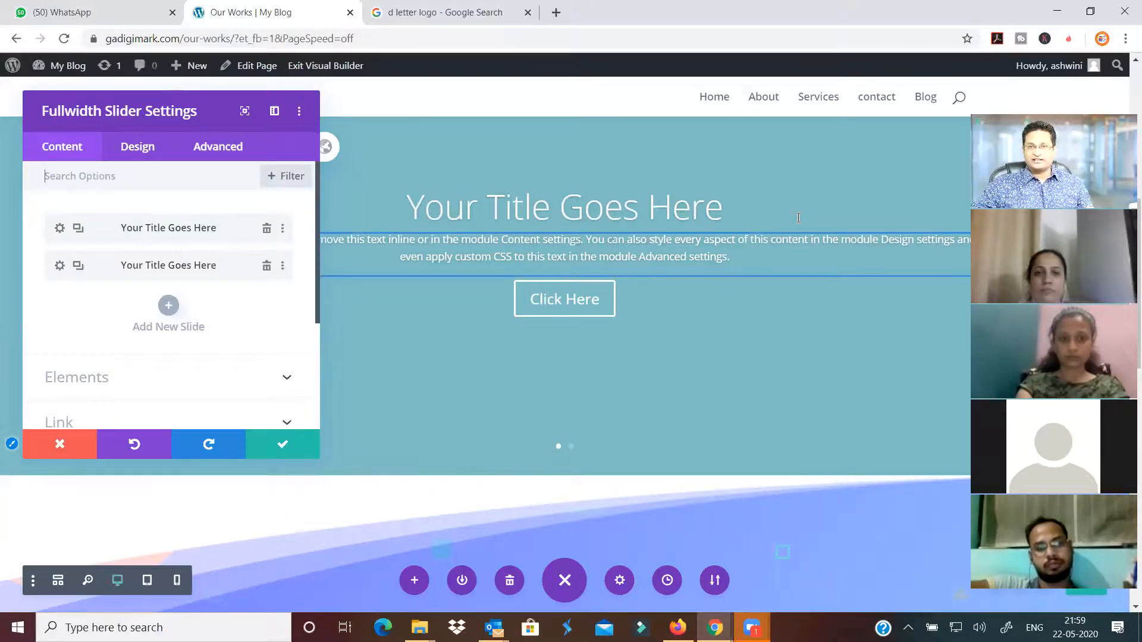
scroll(410, 201, up, 3)
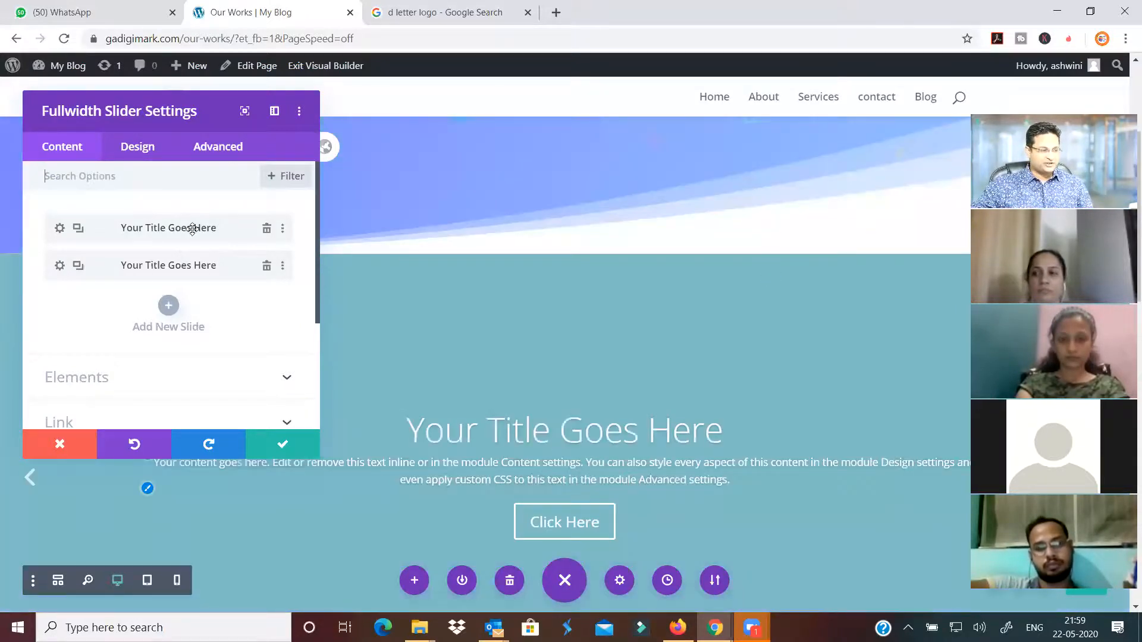
scroll(192, 229, down, 1)
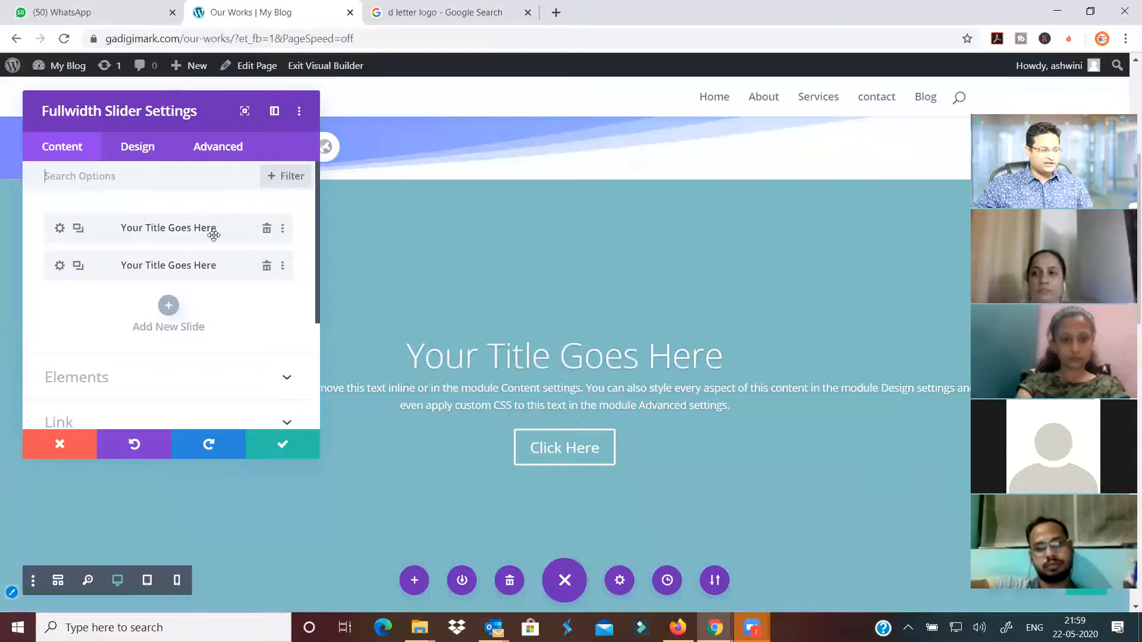
click(59, 229)
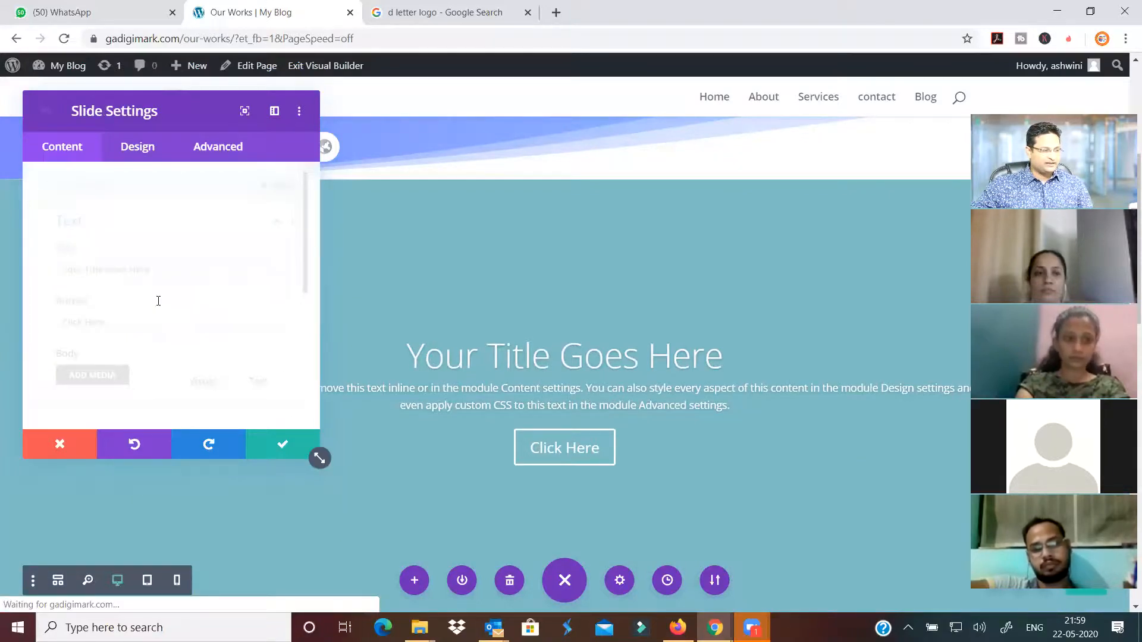
scroll(158, 300, down, 3)
scroll(143, 293, down, 5)
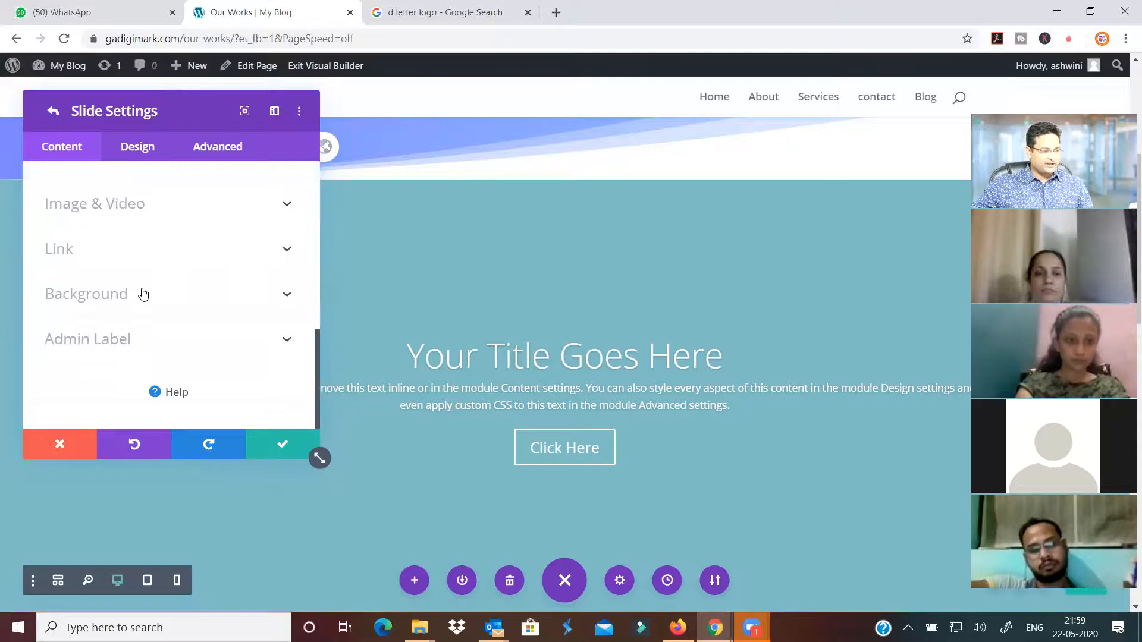
Set the first slide's background image to the city-02.jpg highway photo
click(195, 291)
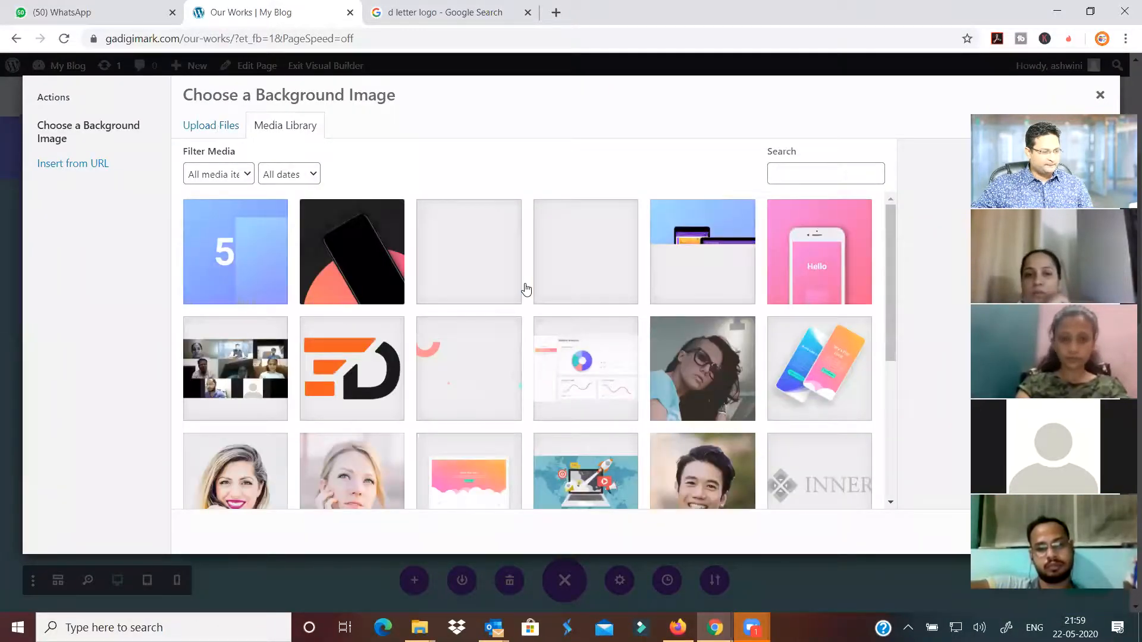
scroll(469, 353, down, 4)
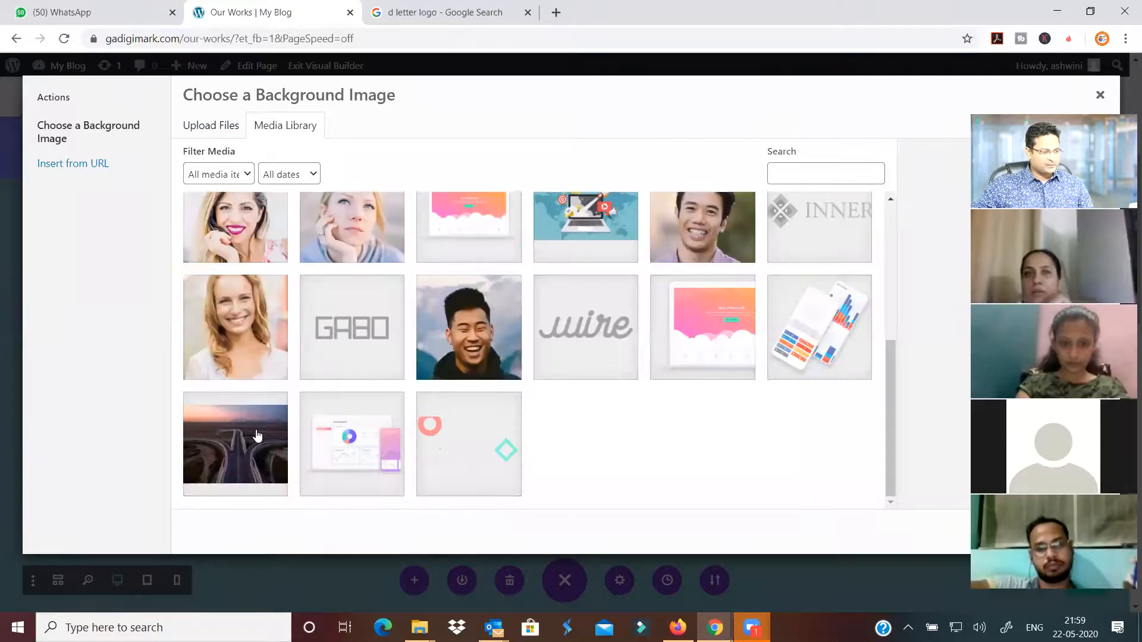
click(236, 444)
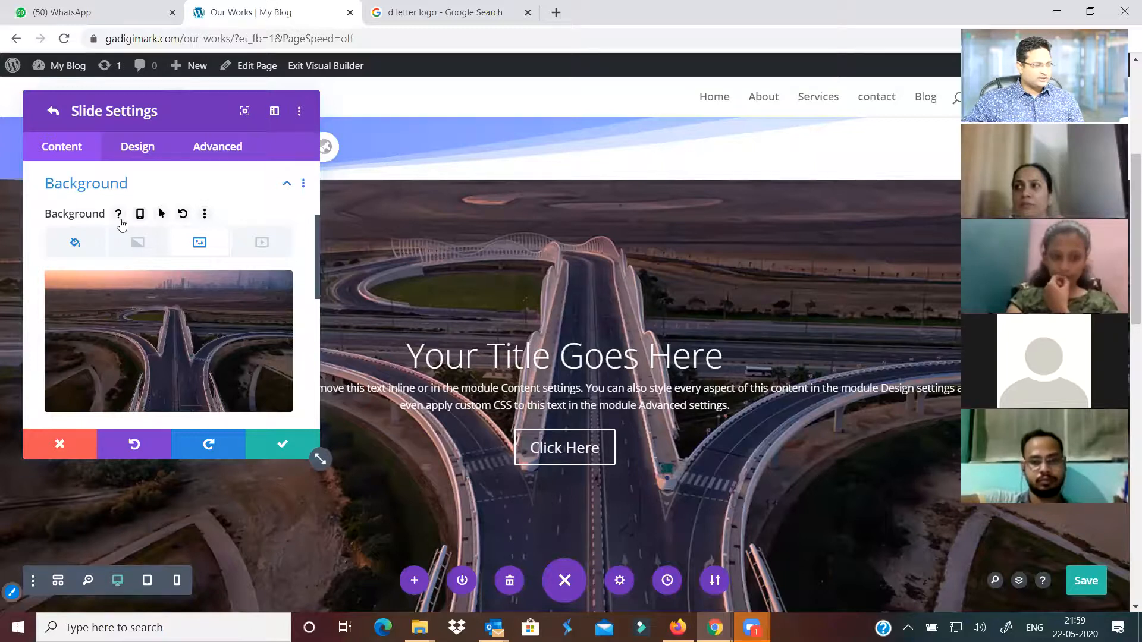
Return to the Fullwidth Slider settings and add a new slide
click(54, 111)
scroll(148, 262, up, 3)
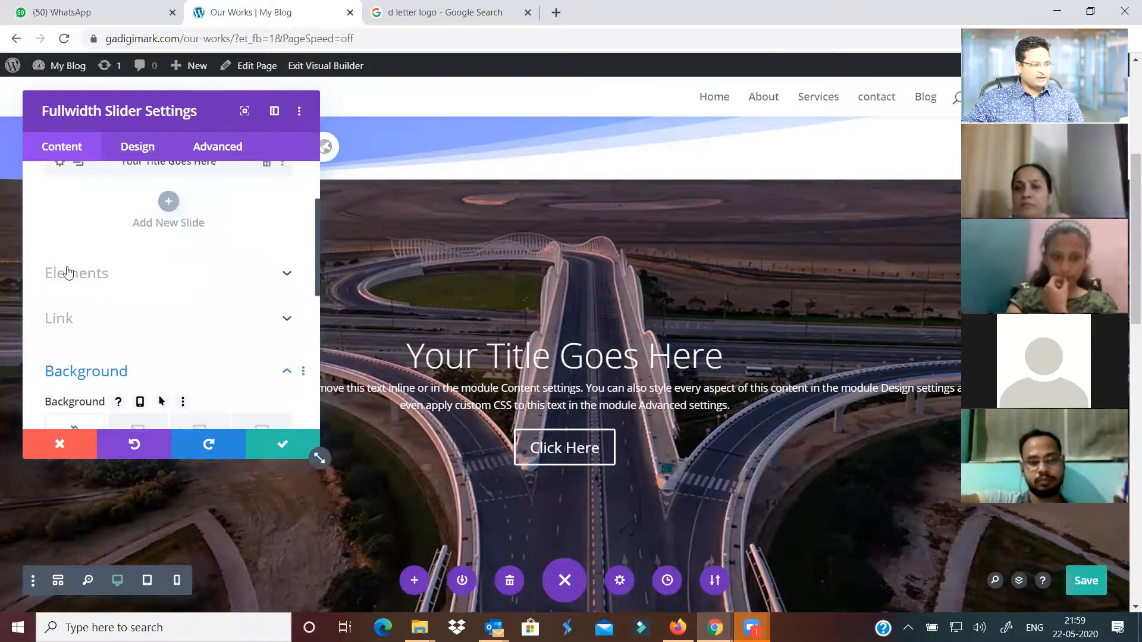
scroll(65, 272, up, 2)
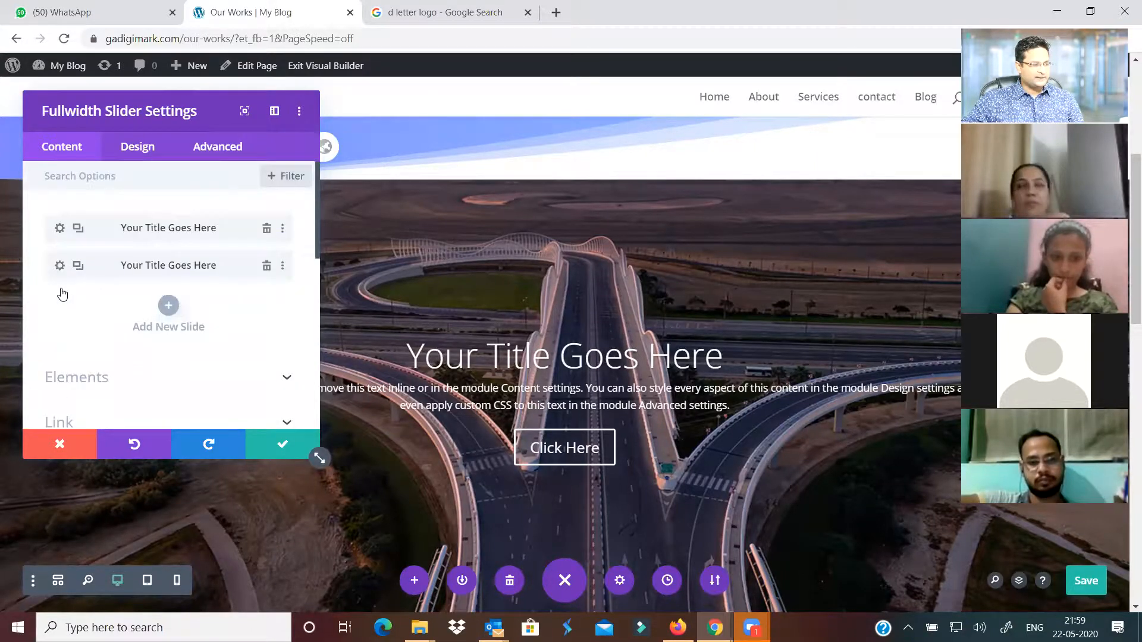
click(168, 303)
scroll(179, 268, down, 3)
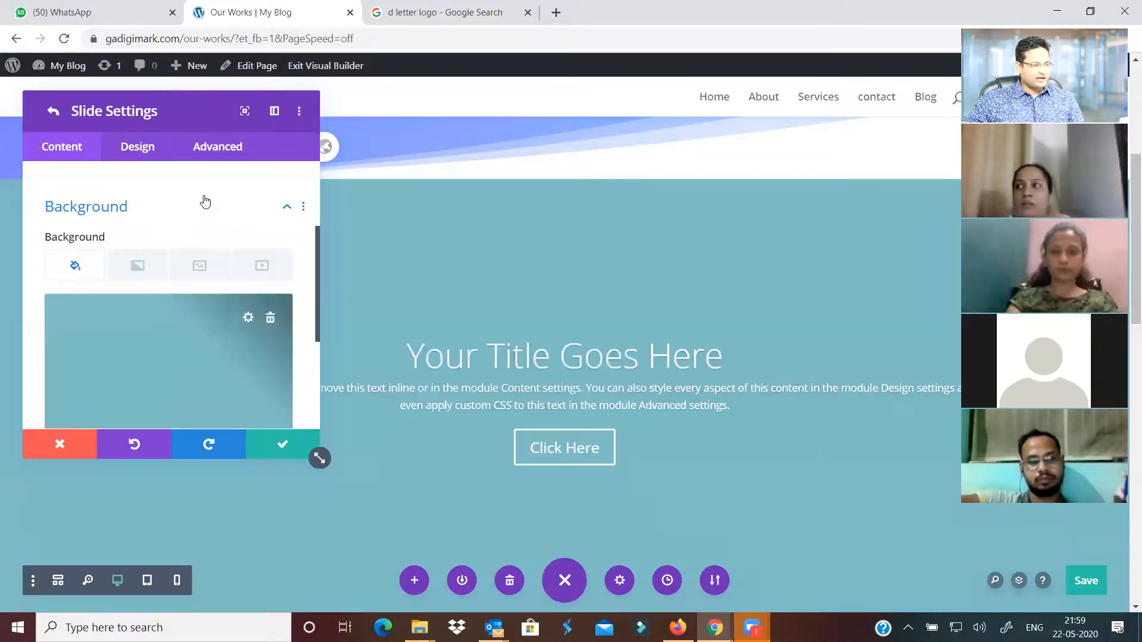
Give the second slide the group video-call photo as background image and close its settings
scroll(205, 202, down, 1)
click(204, 200)
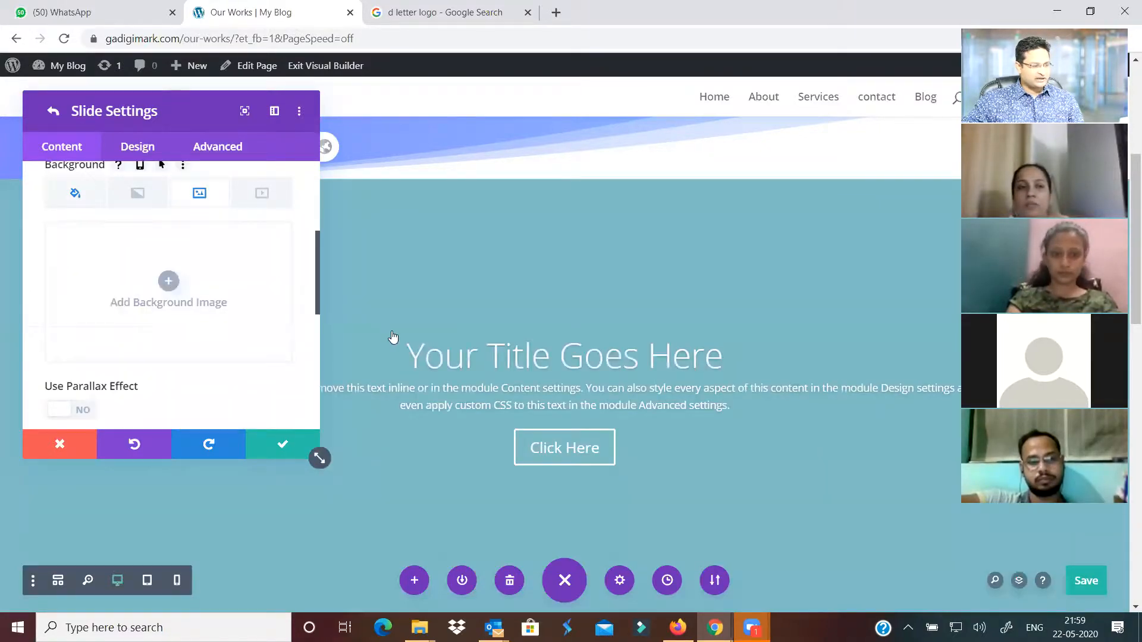
scroll(472, 369, down, 4)
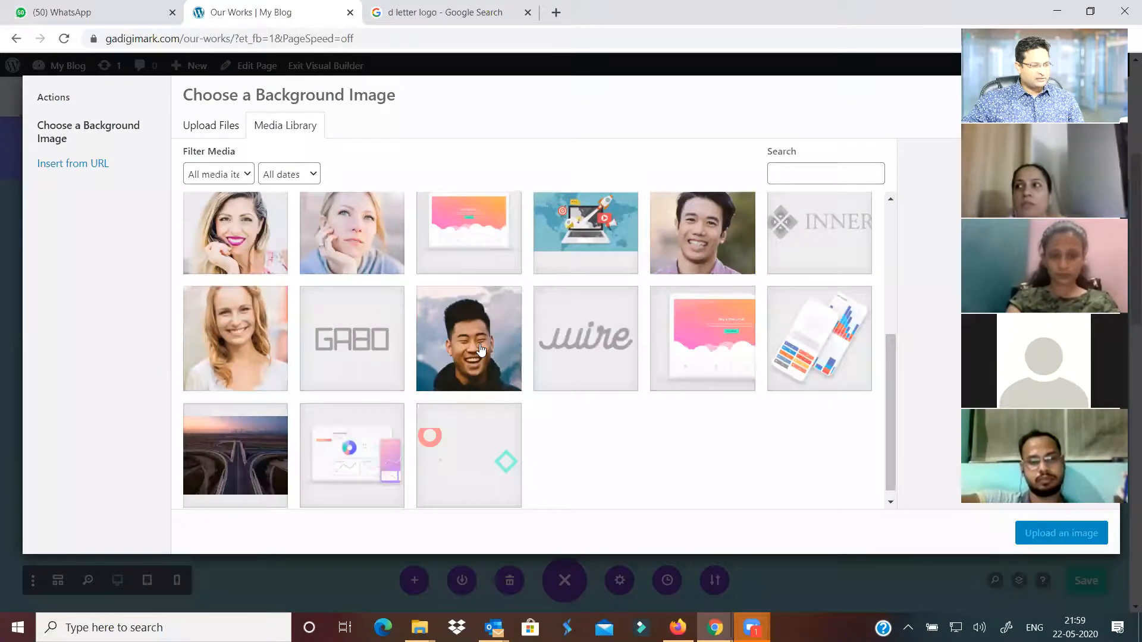
scroll(482, 350, down, 1)
click(469, 327)
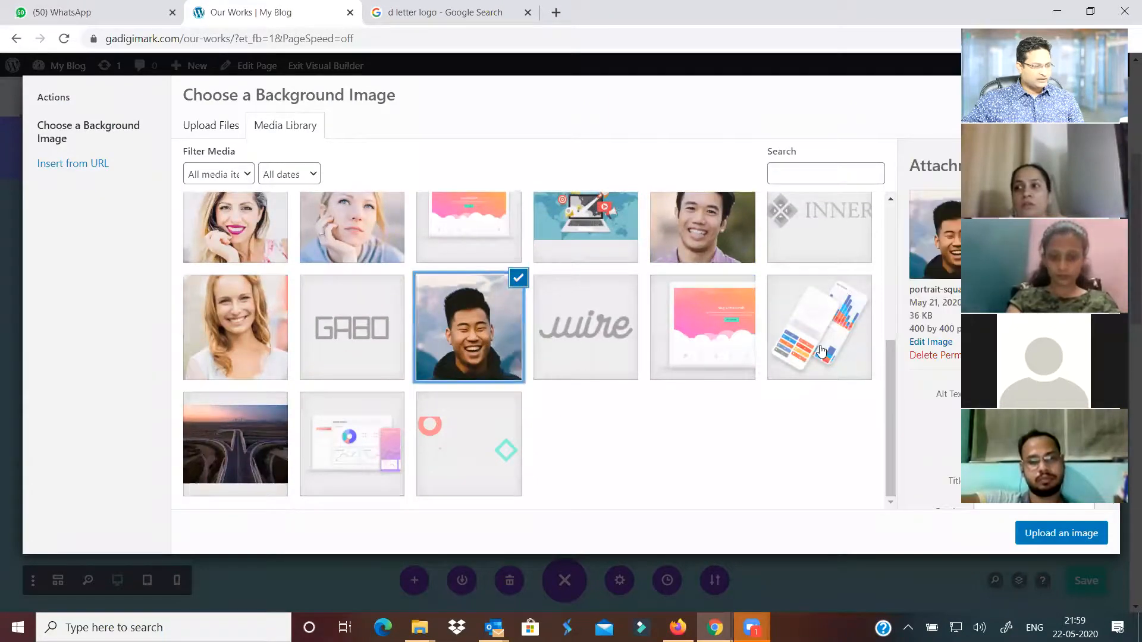
click(360, 452)
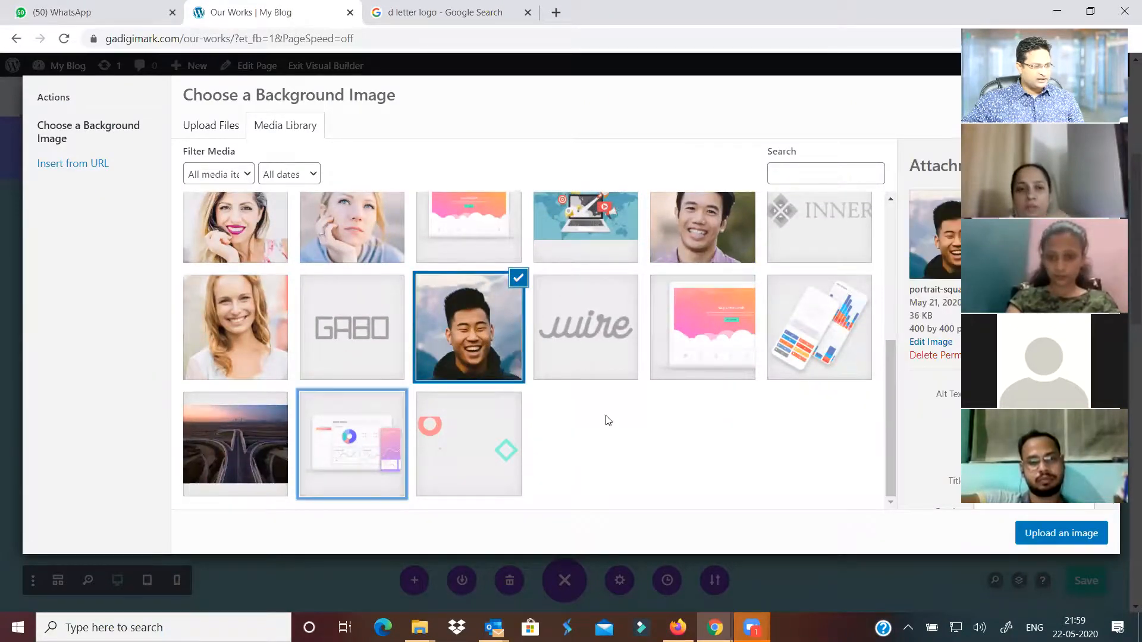
scroll(655, 424, up, 3)
scroll(703, 428, up, 1)
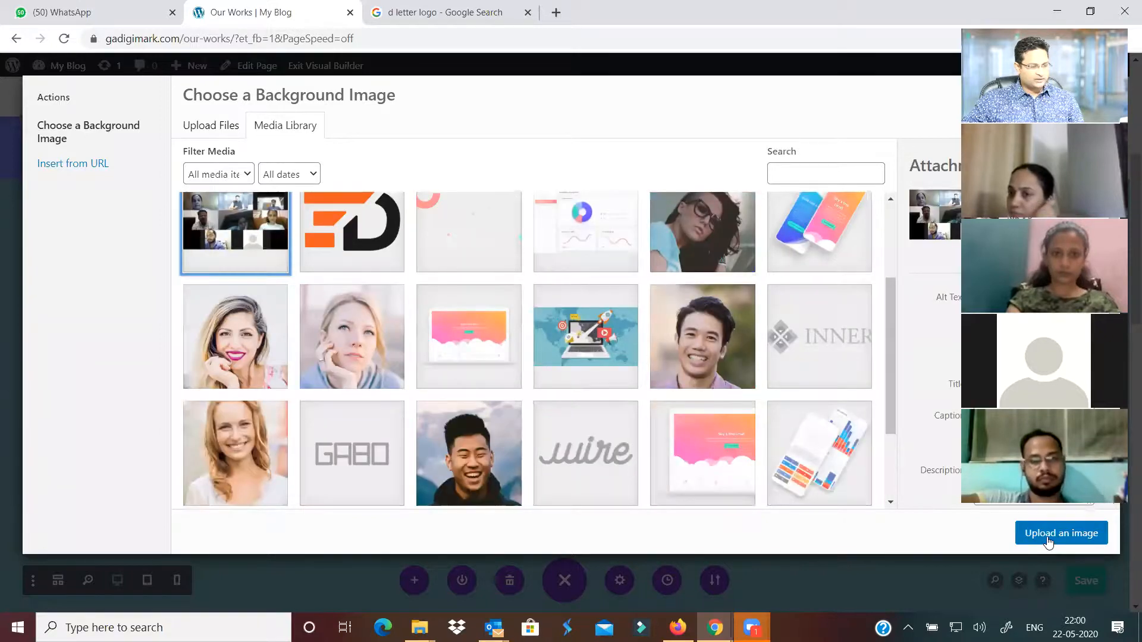
click(1047, 538)
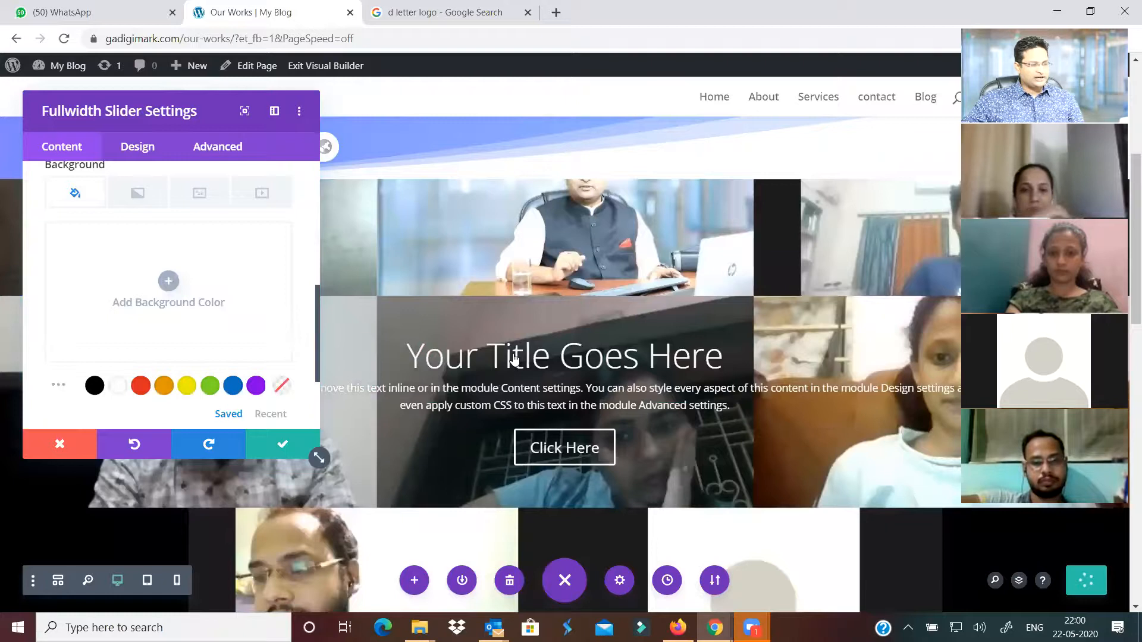
click(281, 444)
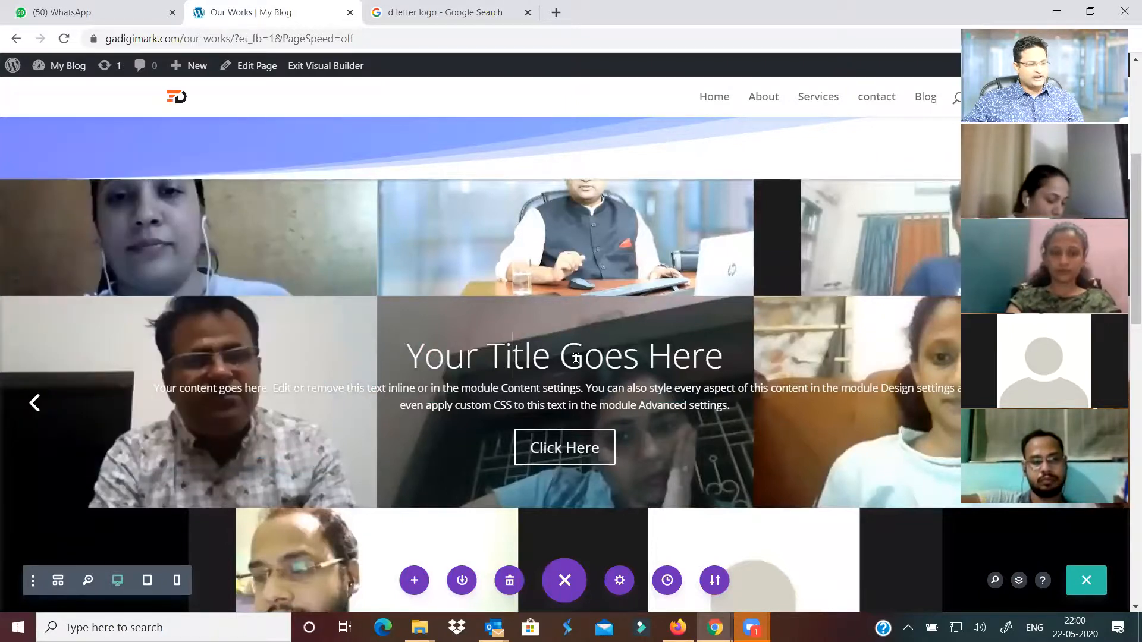
Overwrite part of the slide title with 'dsfdsfd', type 'dsfdsfds' into the body, and save
drag(623, 362, 584, 363)
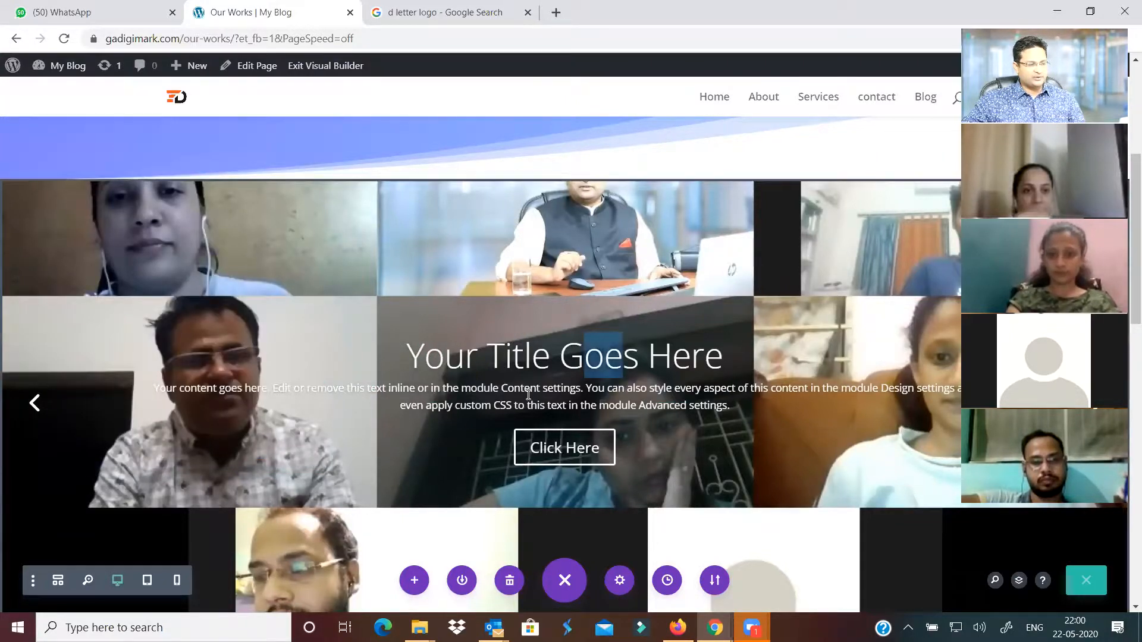
text(dsfdsf)
text(d)
click(528, 390)
text(dsfd)
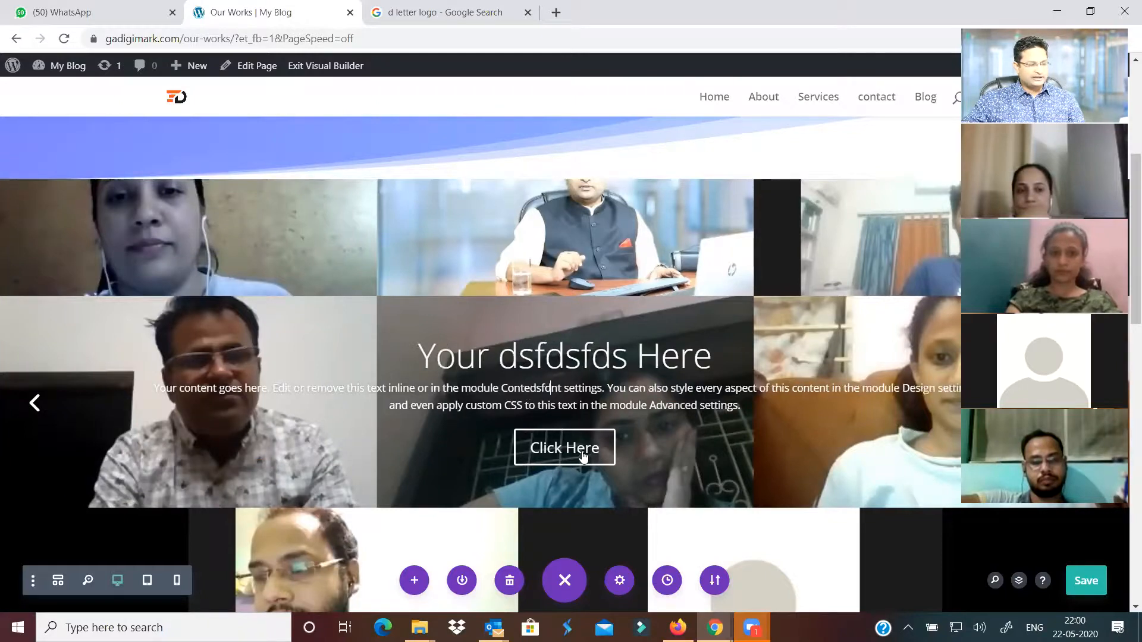
text(sfds)
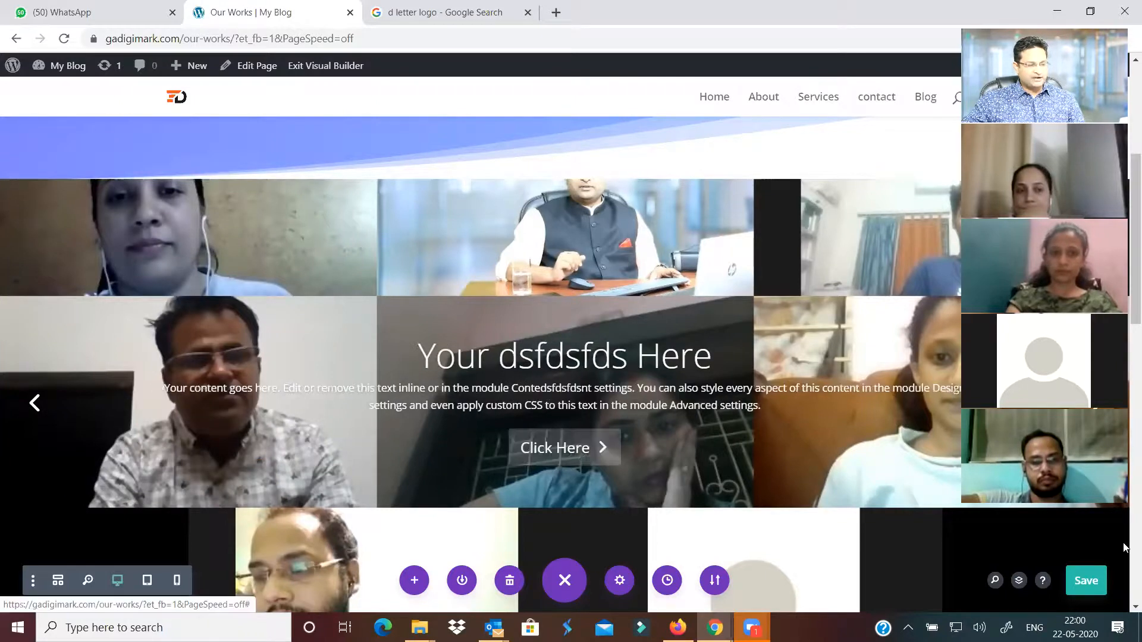
click(1089, 581)
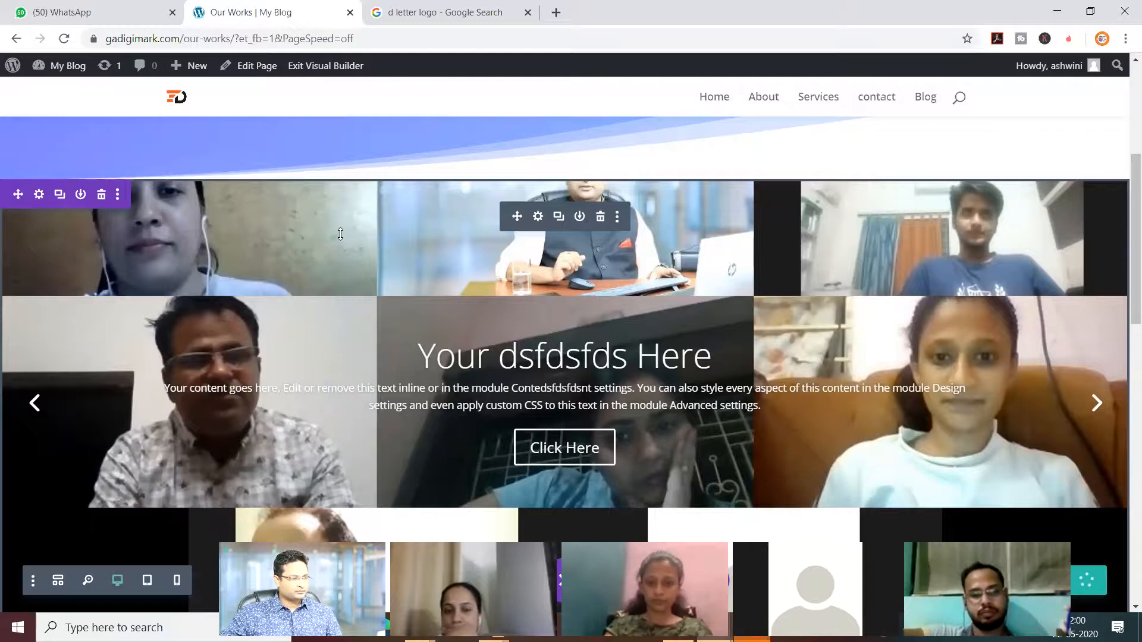
scroll(470, 132, up, 5)
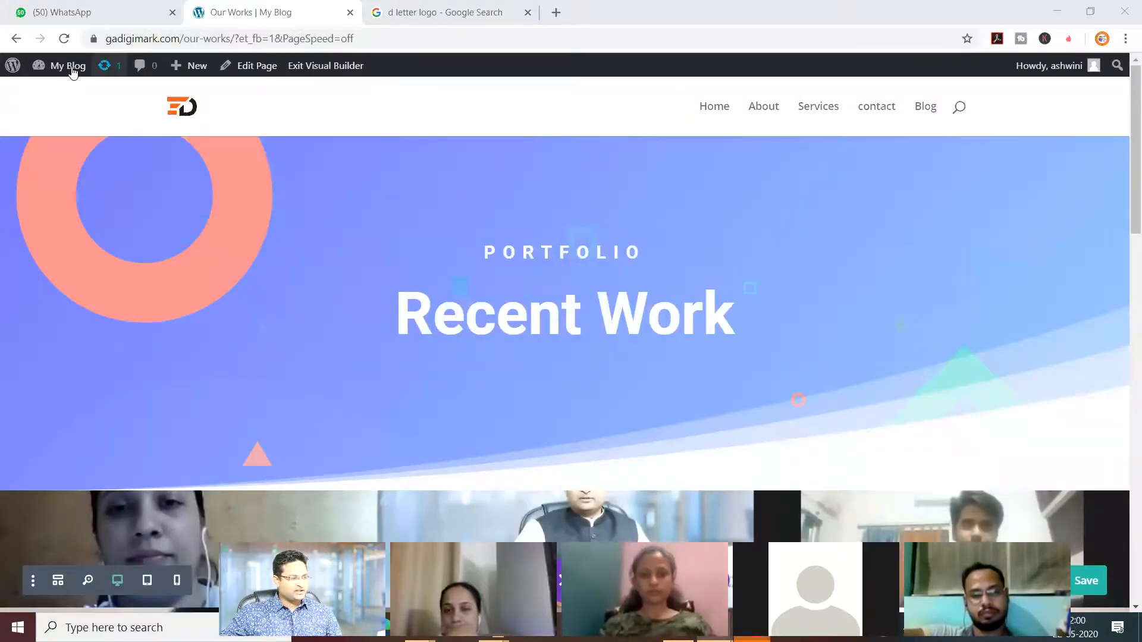
Add the Our Works page to main_menu in Appearance > Menus and save the menu
click(65, 100)
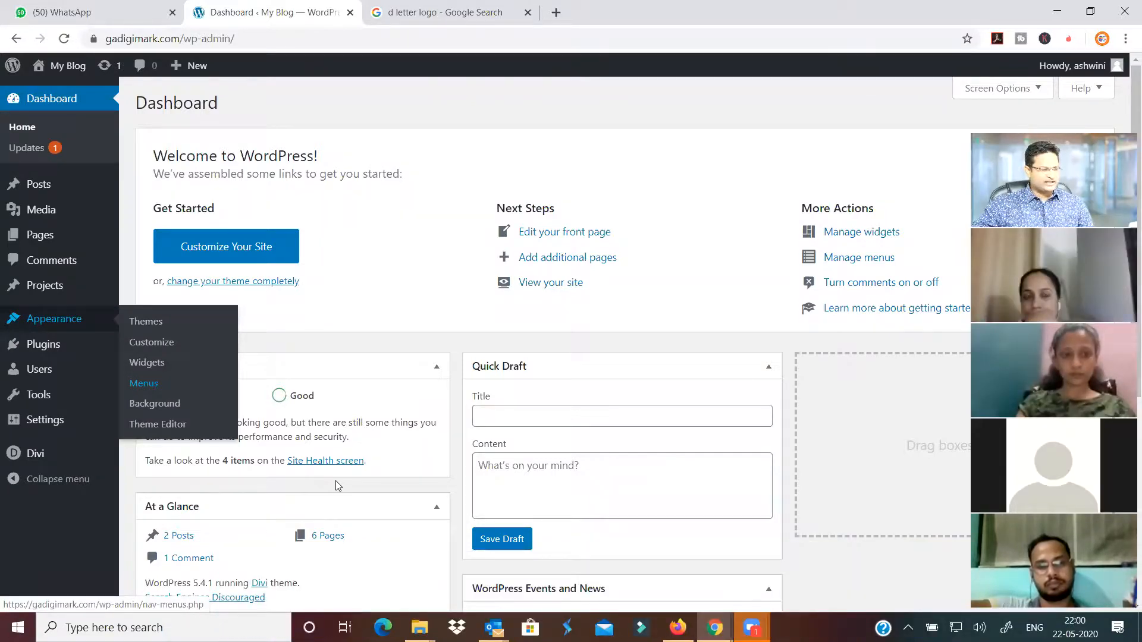
click(144, 383)
click(160, 349)
click(297, 456)
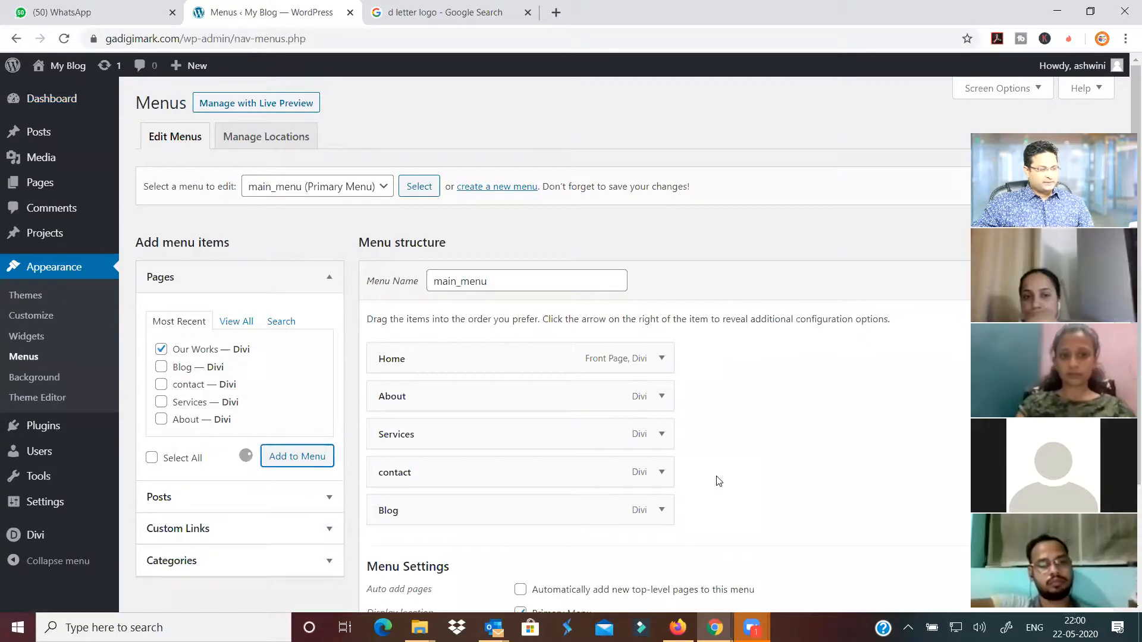
click(1073, 281)
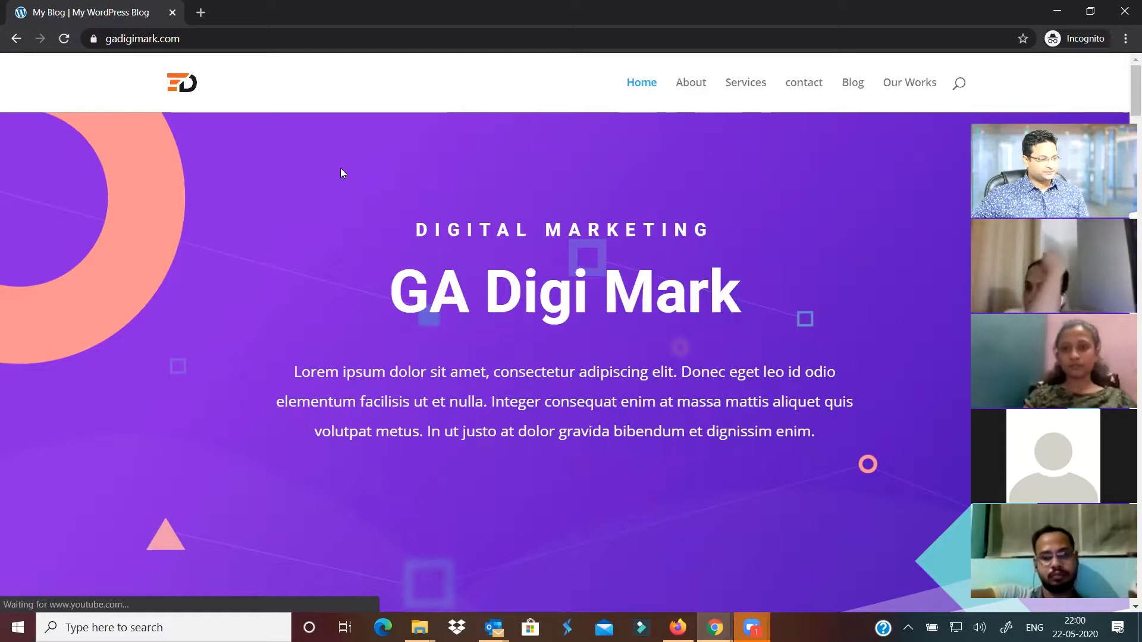
Open the live Our Works page and cycle the slider between the highway and video-call slides
click(906, 84)
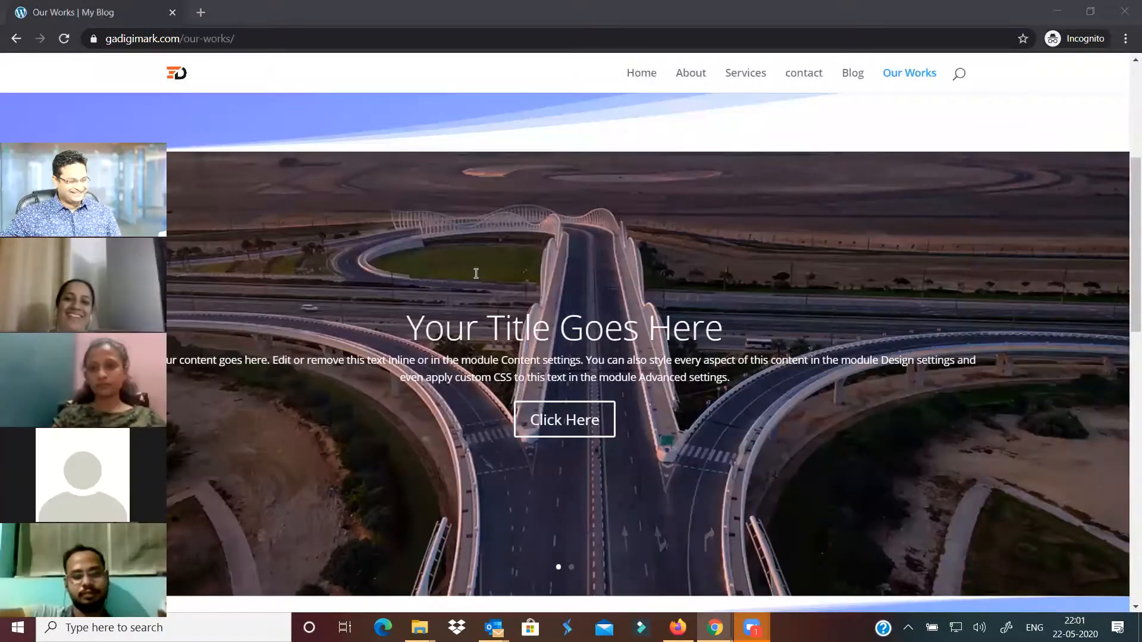
click(1104, 382)
click(1104, 383)
click(1098, 376)
click(1098, 375)
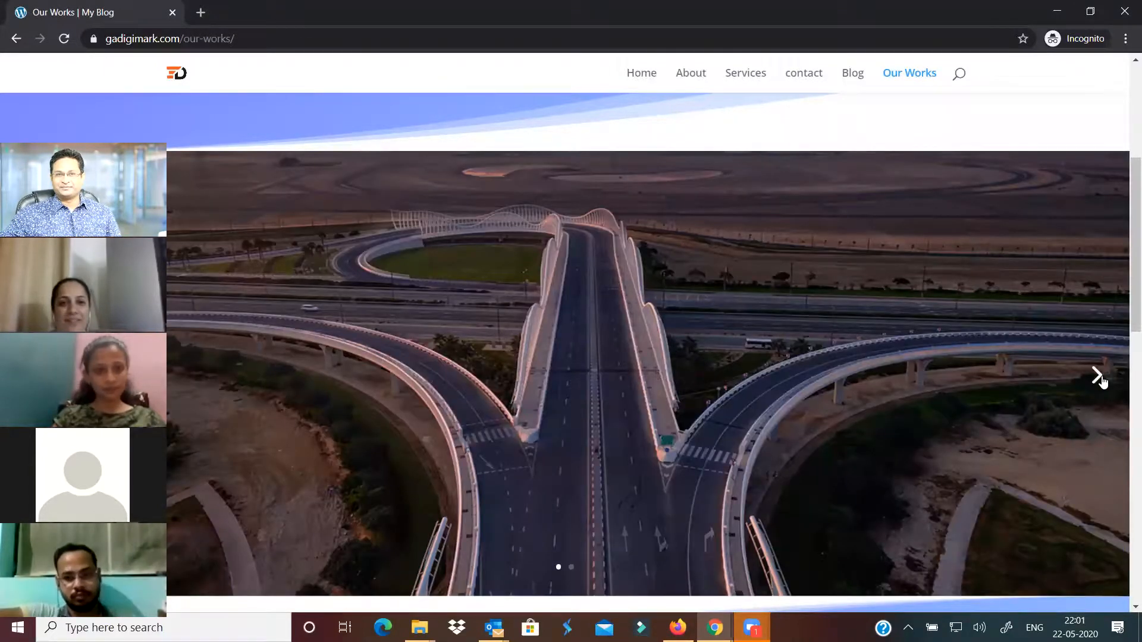
click(1098, 376)
click(1098, 376)
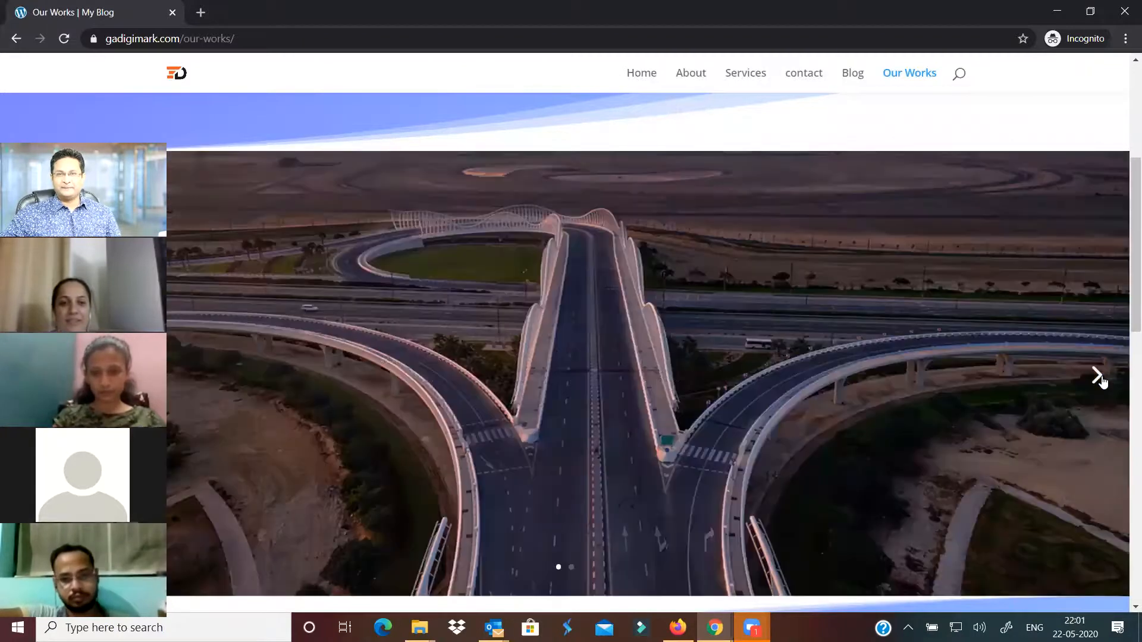
click(1098, 376)
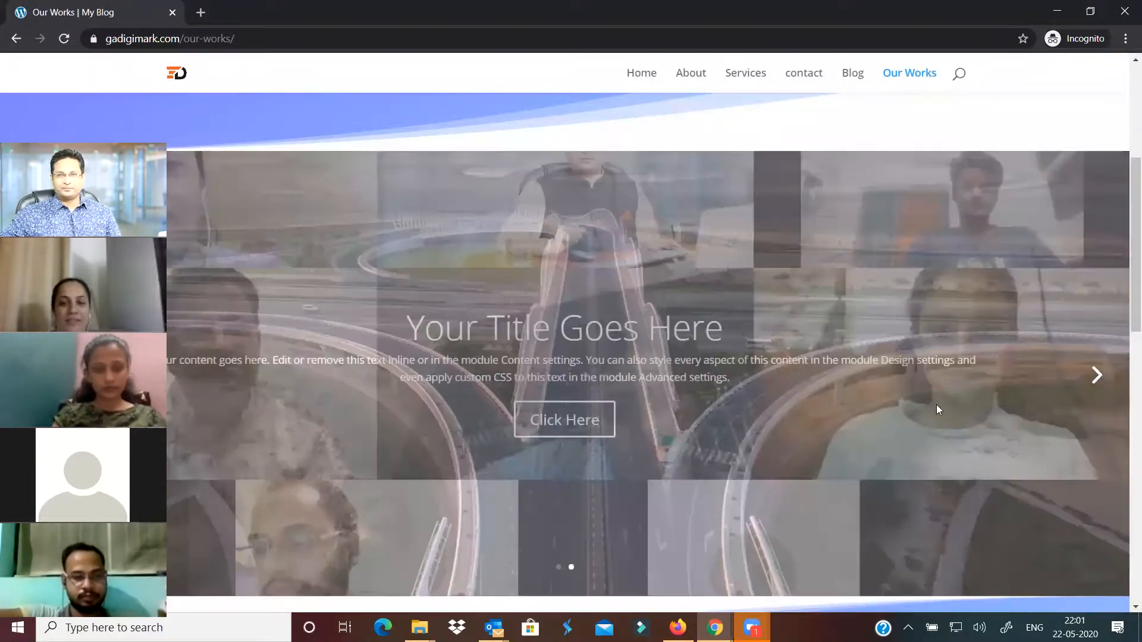
scroll(937, 404, down, 5)
scroll(938, 405, up, 5)
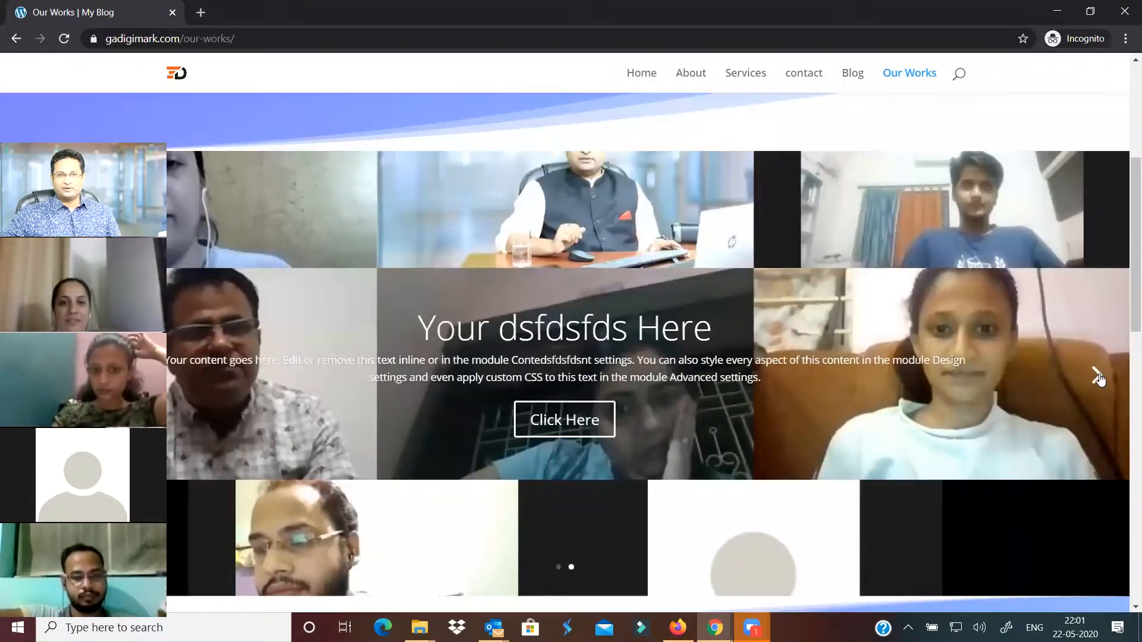
click(1097, 376)
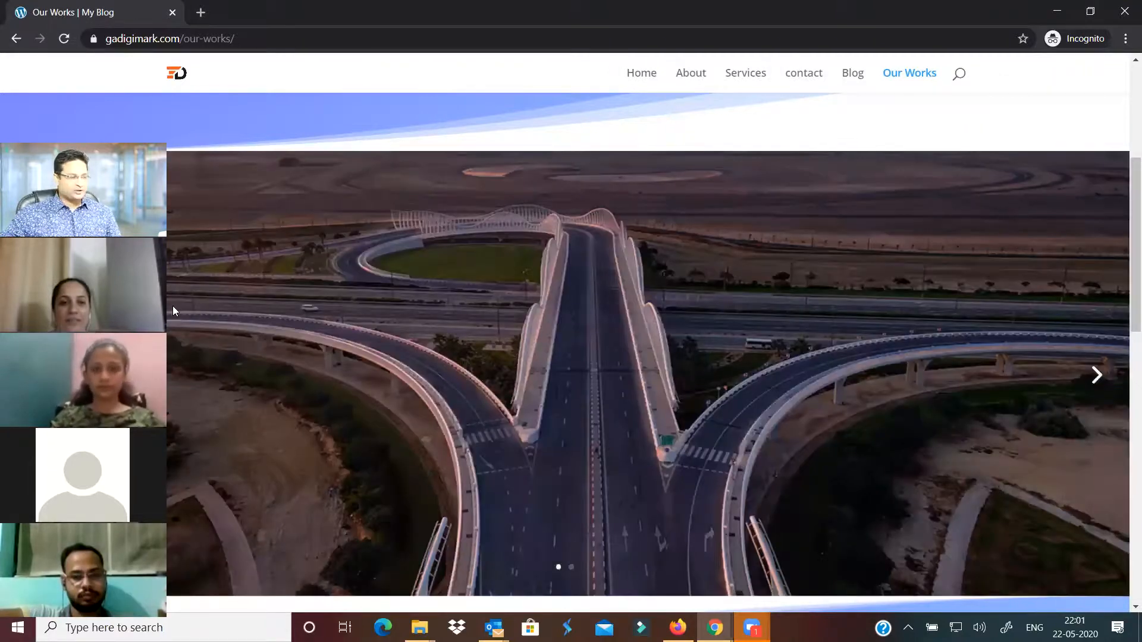